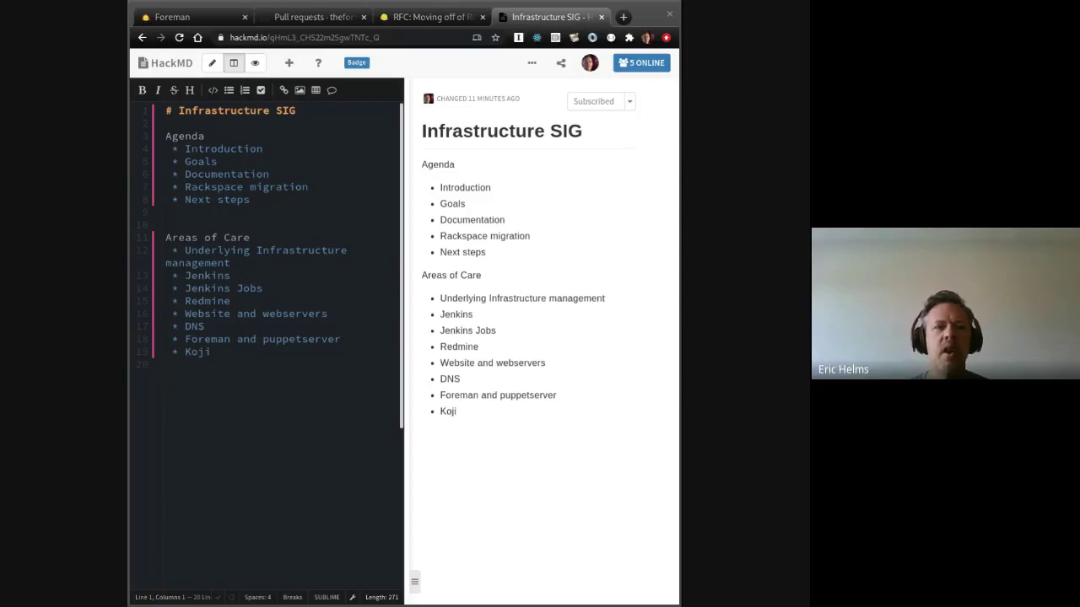
Step: Switch from the HackMD agenda to GitHub, open the foreman-infra repository's code listing and check its koji folder
left_click(251, 239)
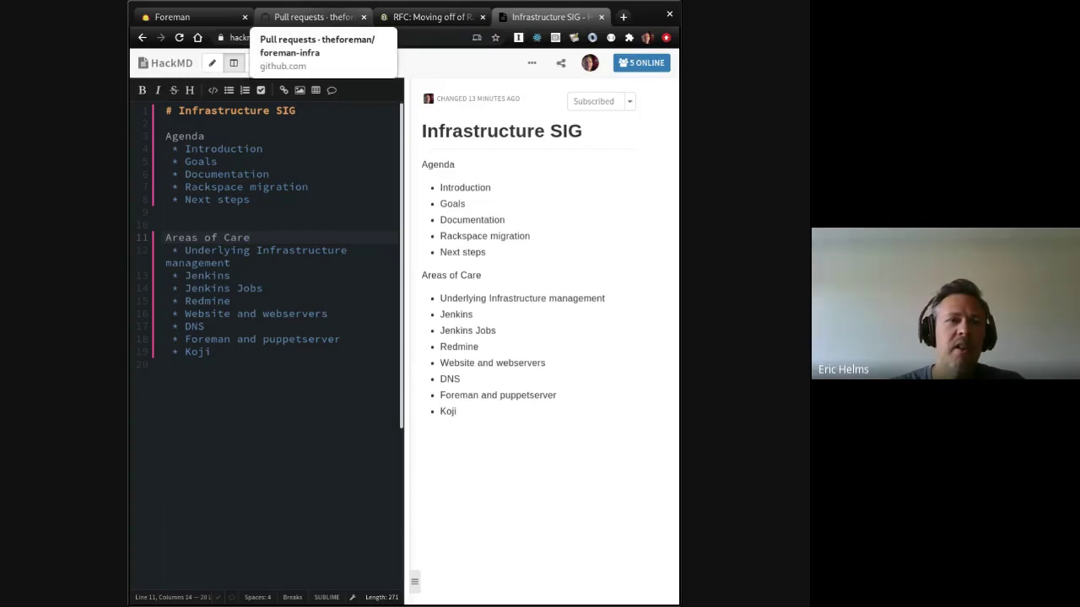
left_click(335, 19)
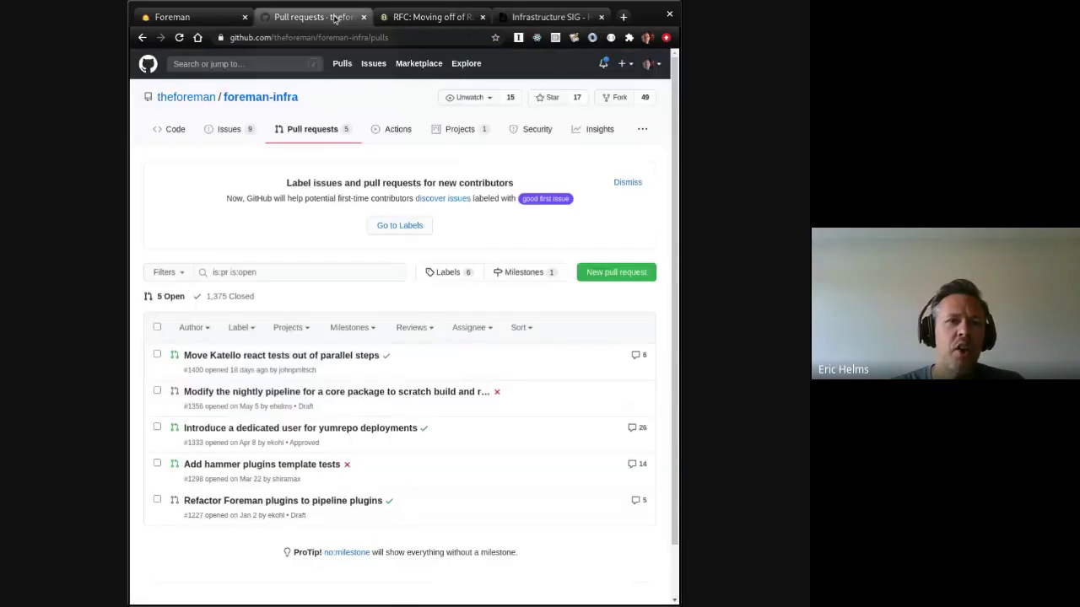
left_click(270, 98)
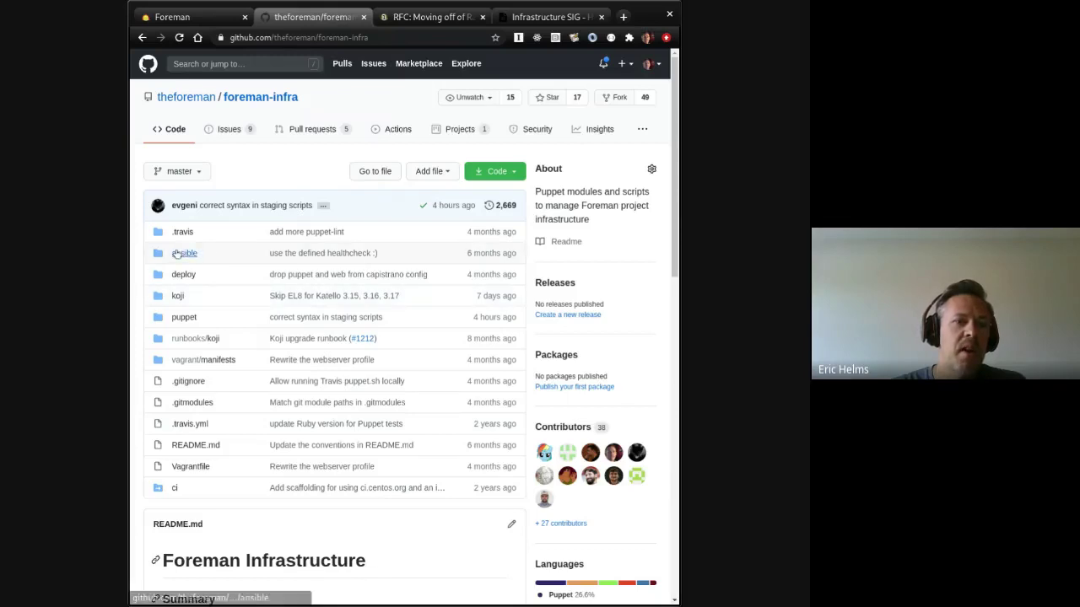
left_click(177, 295)
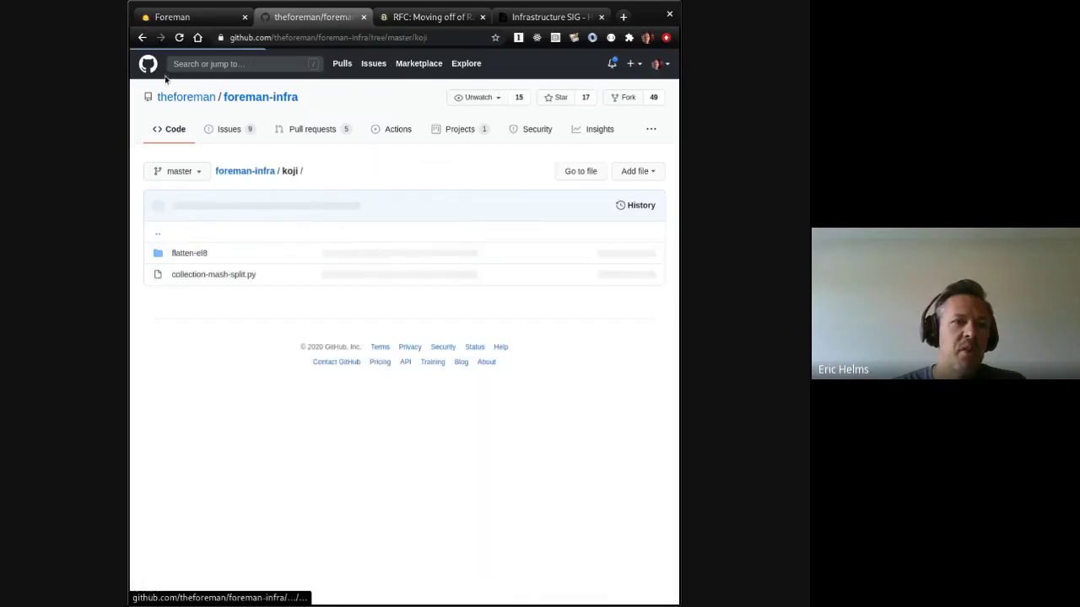
left_click(142, 38)
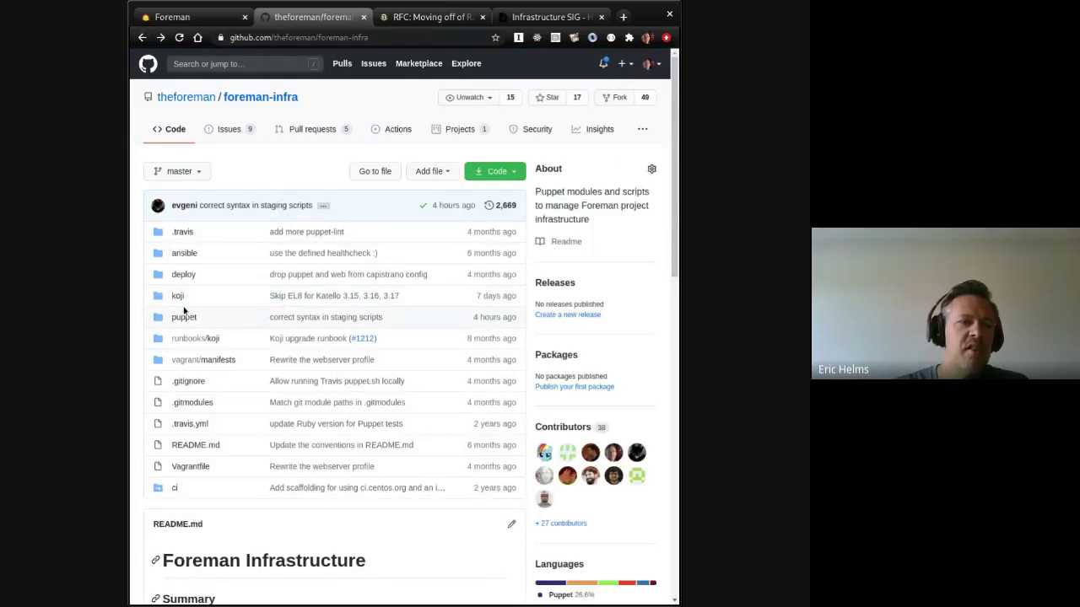
Step: Open the modules folder inside the repository's puppet folder and look through the listed Puppet modules
left_click(183, 317)
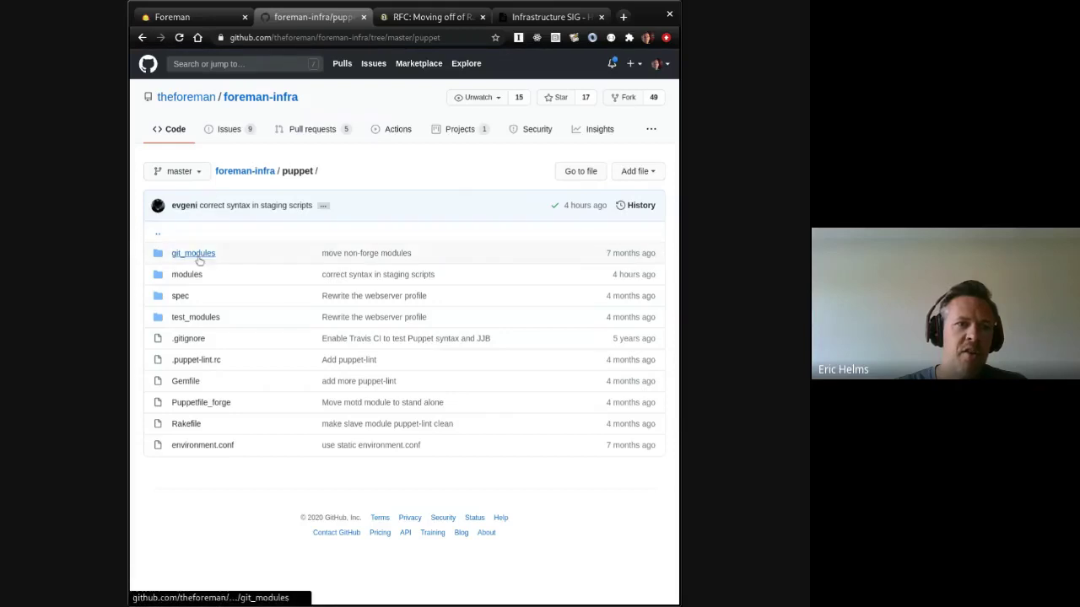
left_click(184, 275)
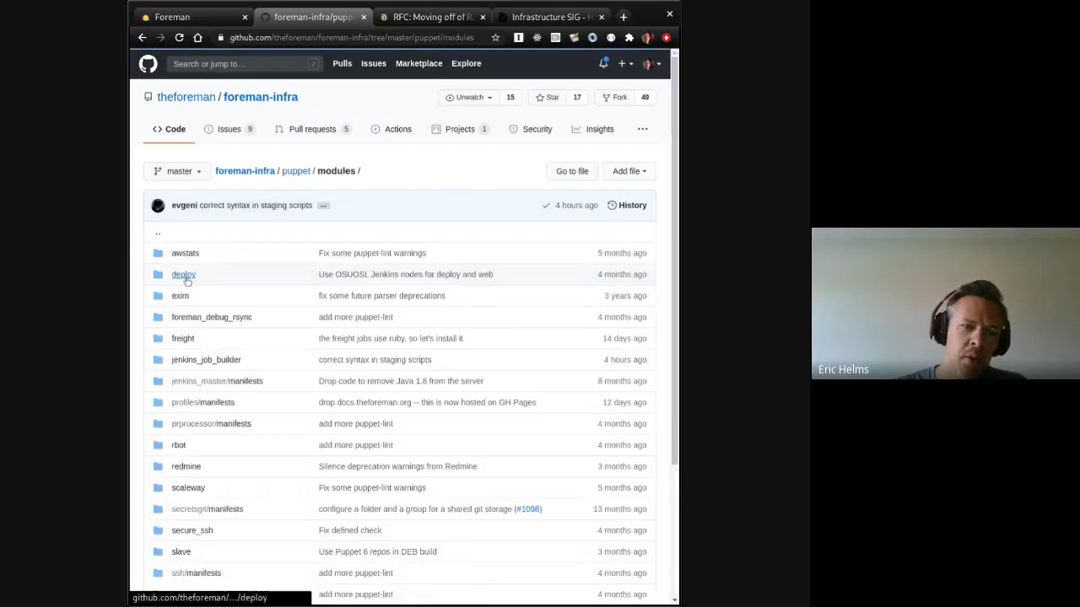
scroll(258, 297, "down", 3)
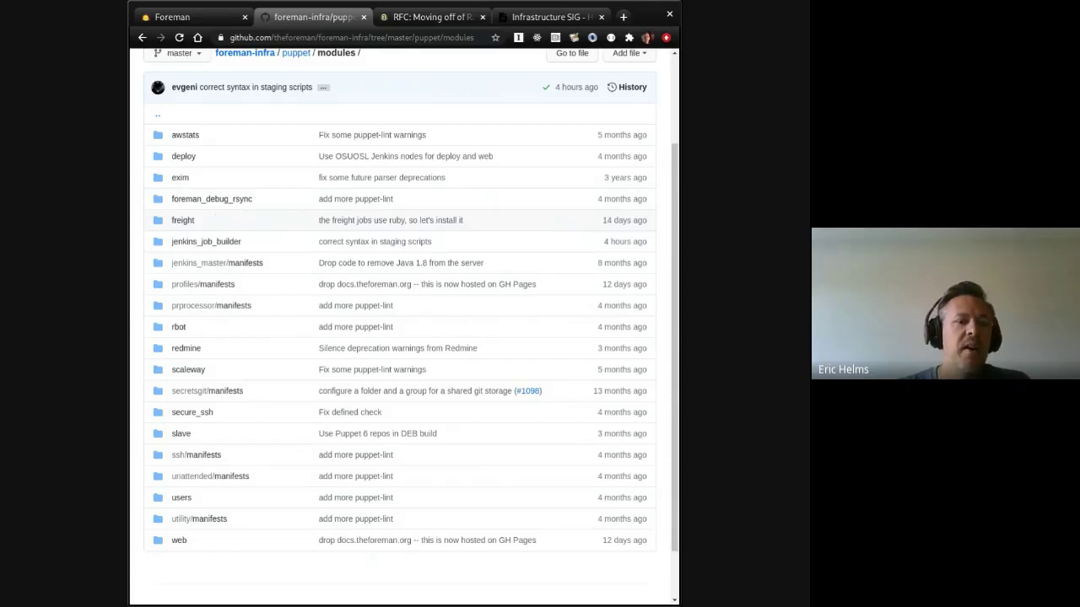
scroll(240, 258, "up", 2)
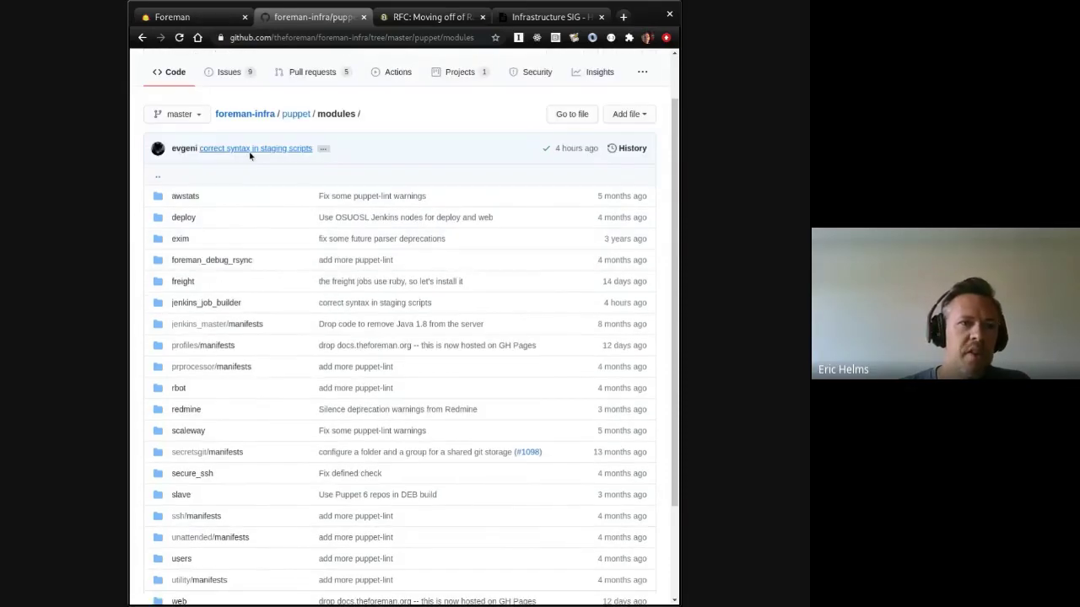
Step: Return to the foreman-infra root and read the README, from the summary through the Jenkins job naming conventions
left_click(247, 116)
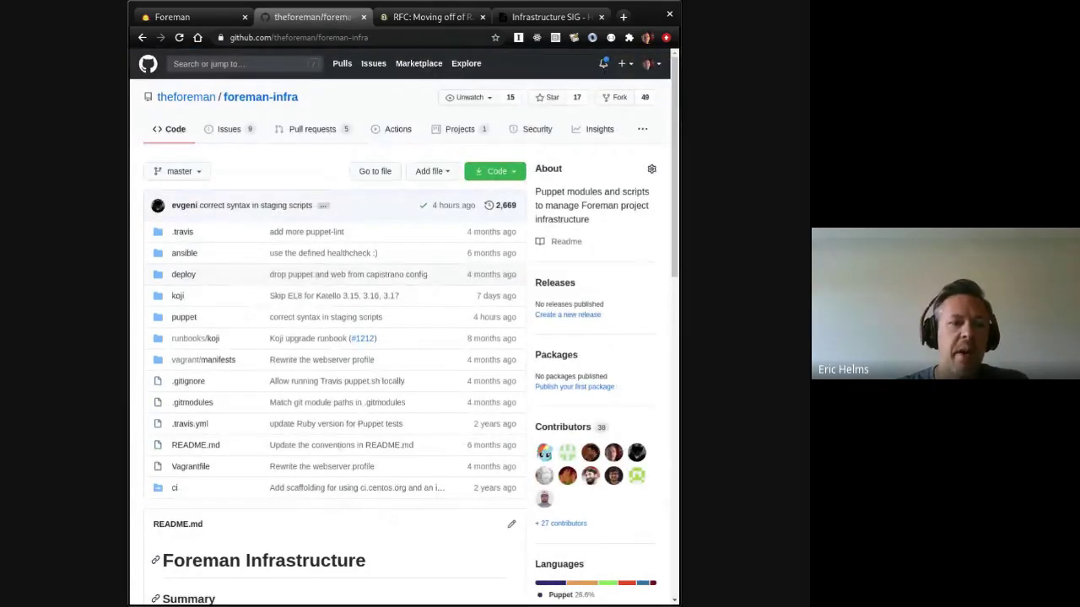
scroll(309, 263, "down", 6)
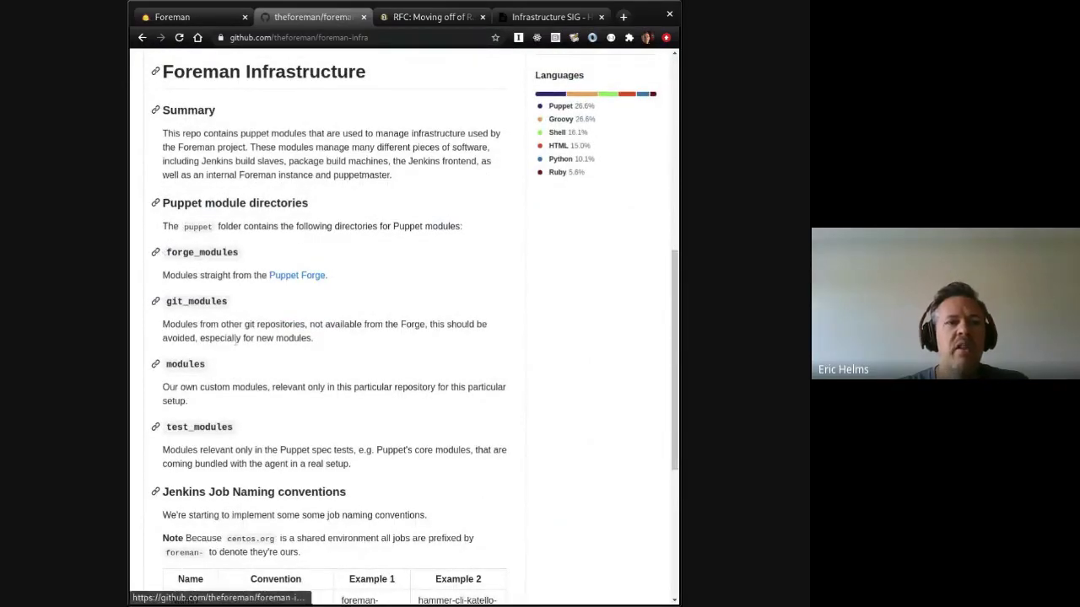
scroll(236, 339, "down", 1)
scroll(236, 339, "up", 1)
scroll(287, 433, "down", 5)
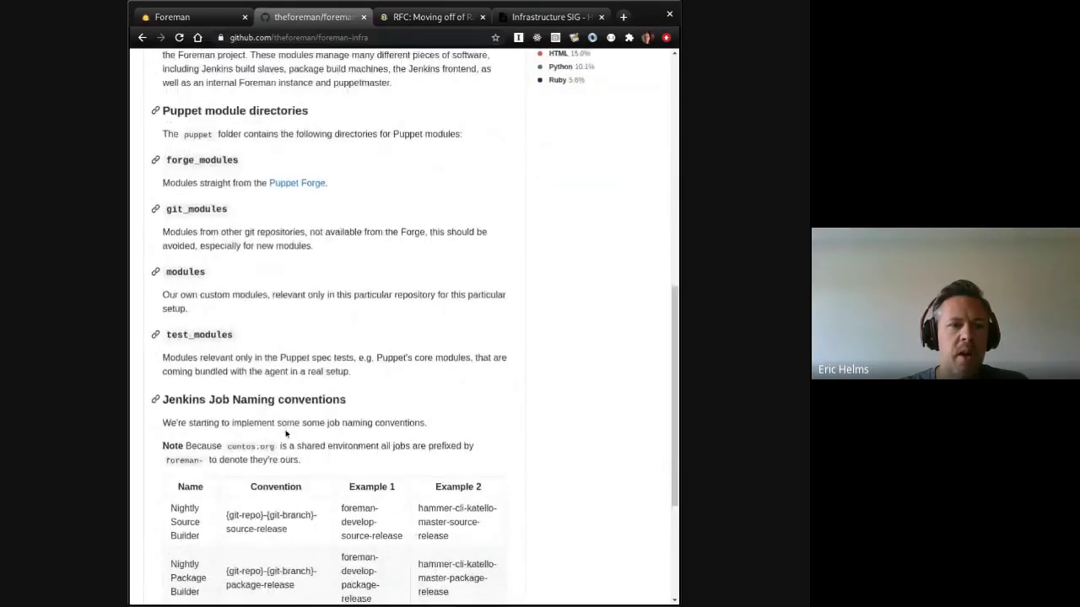
scroll(287, 433, "down", 2)
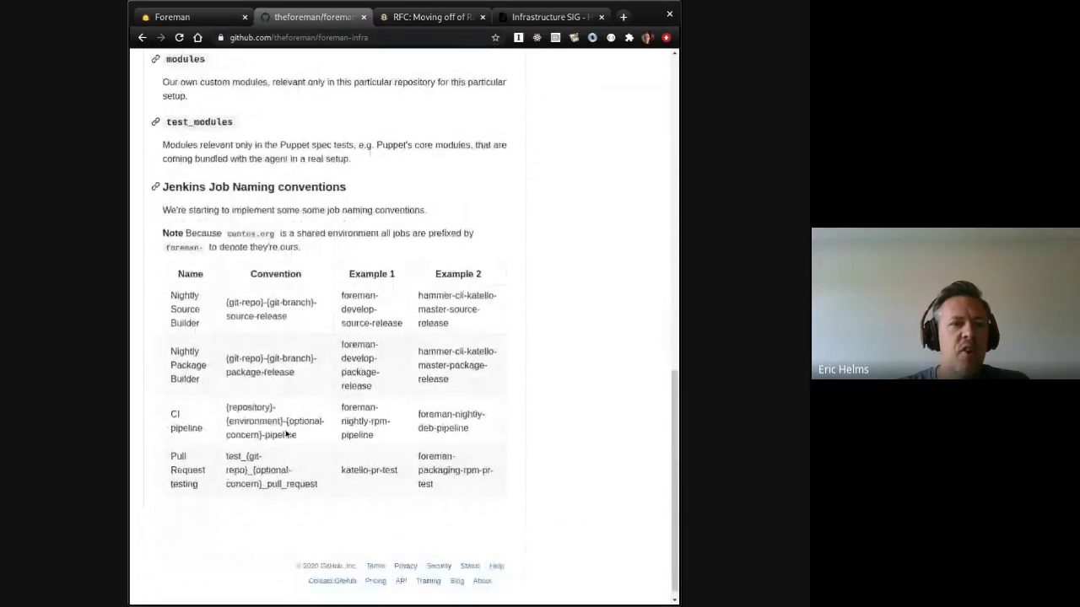
scroll(287, 433, "up", 2)
scroll(269, 335, "down", 1)
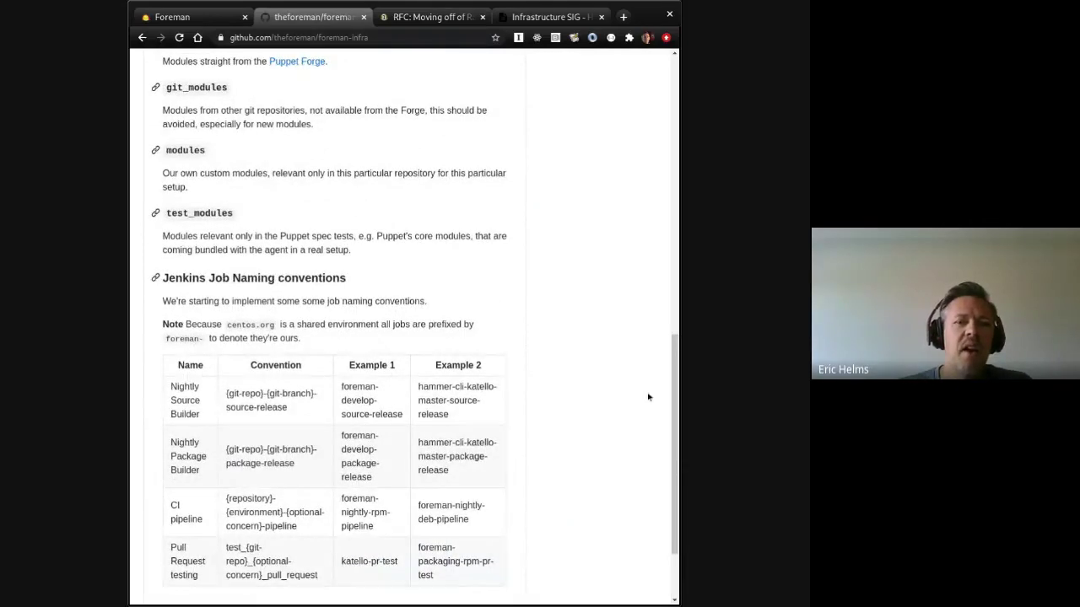
scroll(674, 381, "up", 15)
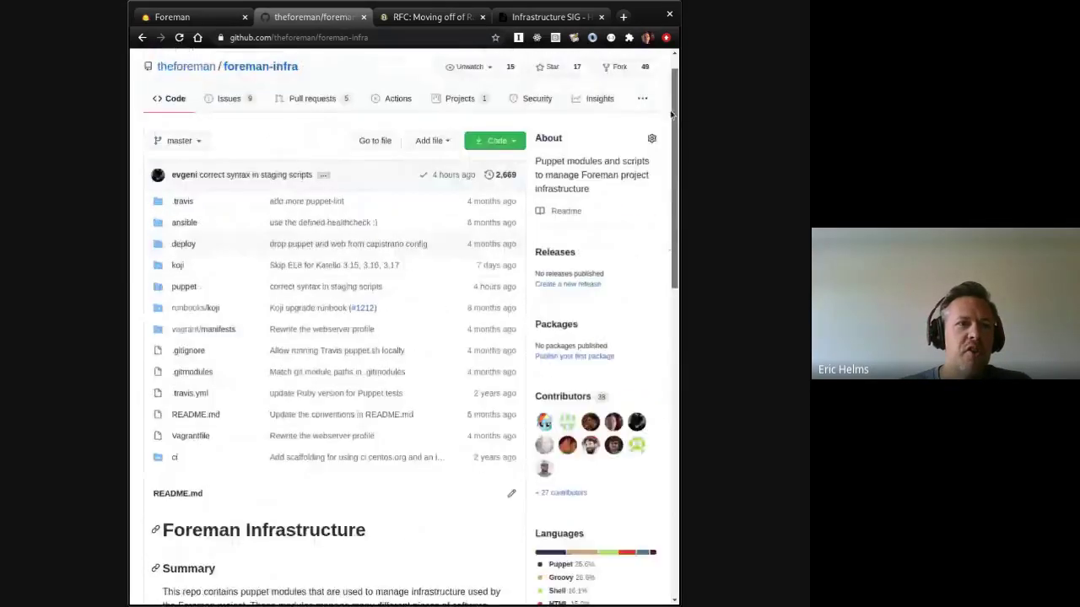
Step: Switch to the Foreman wiki index and clear the "jenkins" term from the in-page search
left_click(172, 16)
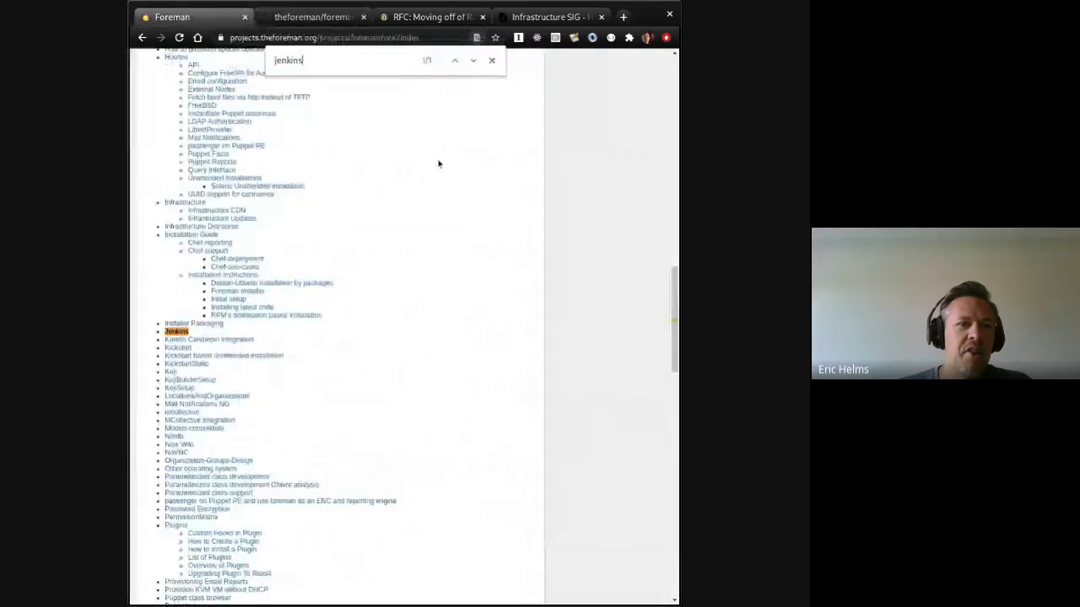
key("ctrl+a")
key("BackSpace")
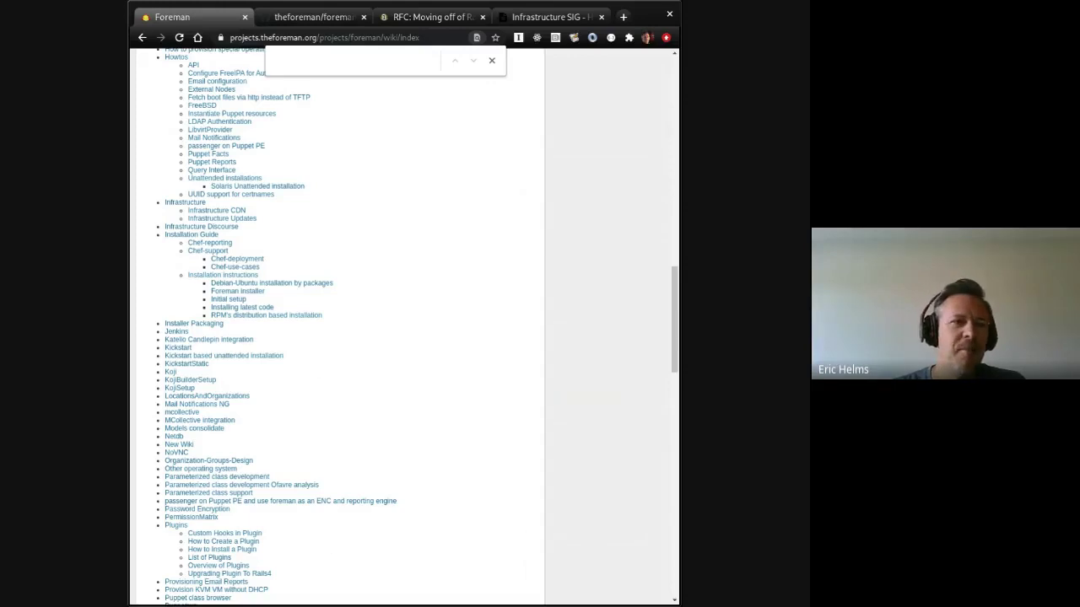
Step: Look through the wiki index for the Infrastructure page and open it in a new tab
scroll(408, 338, "up", 5)
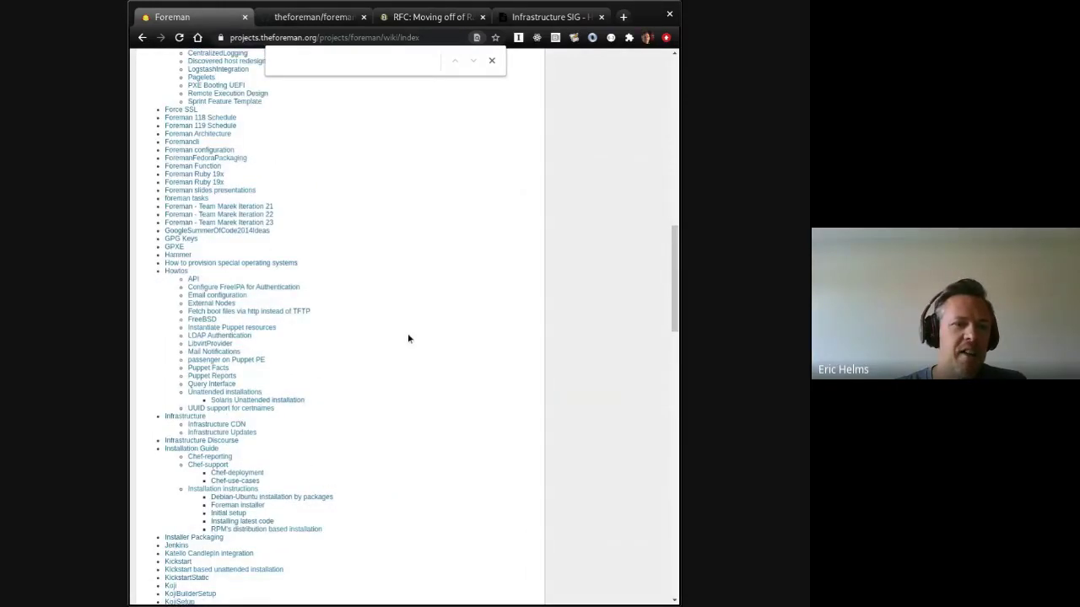
scroll(407, 338, "down", 5)
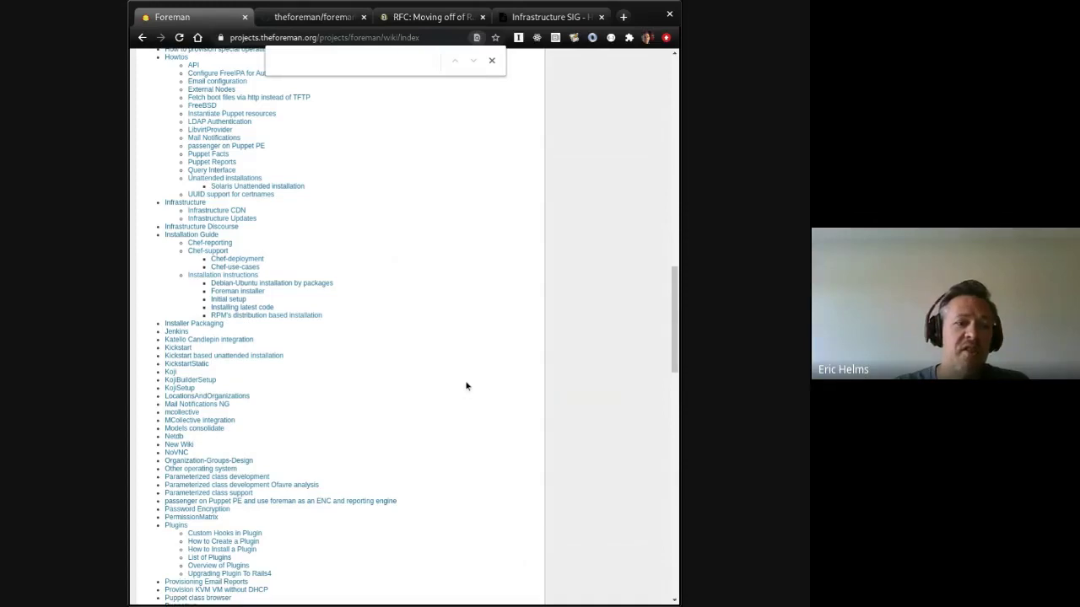
scroll(466, 386, "down", 12)
scroll(466, 386, "up", 10)
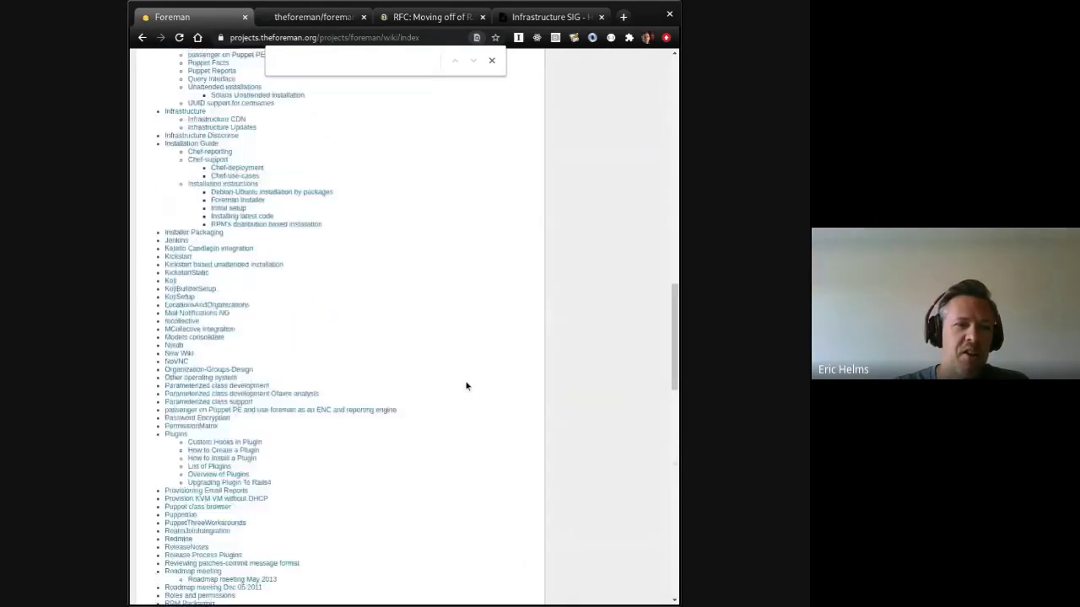
scroll(466, 387, "up", 3)
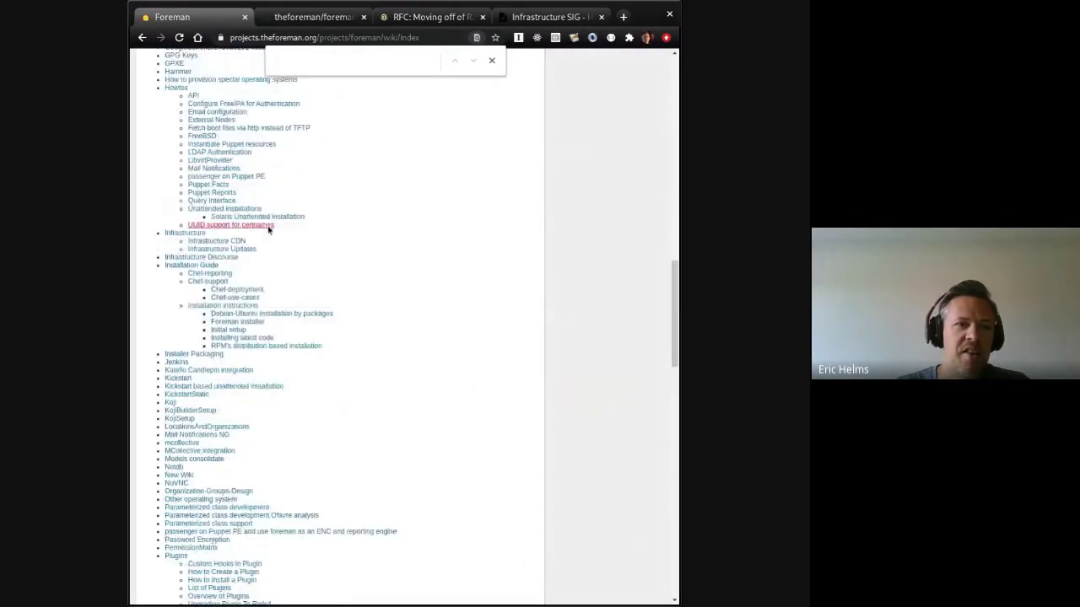
middle_click(182, 233)
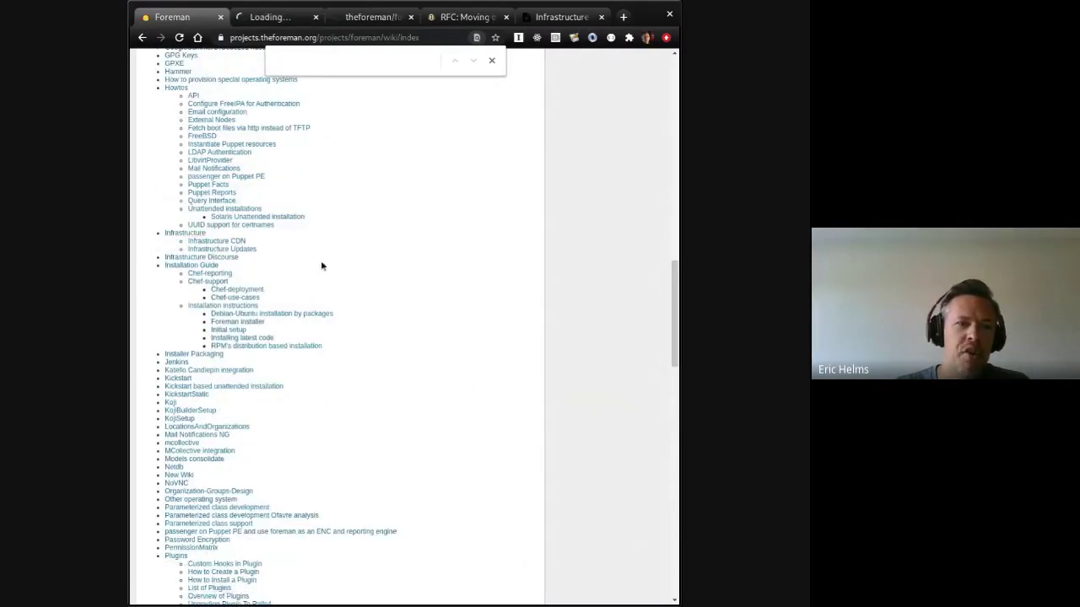
left_click(285, 23)
Step: Review the Infrastructure wiki page, covering the web server host notes, the out-of-date remark, the infrastructure providers and the Puppetmaster section
scroll(372, 294, "down", 8)
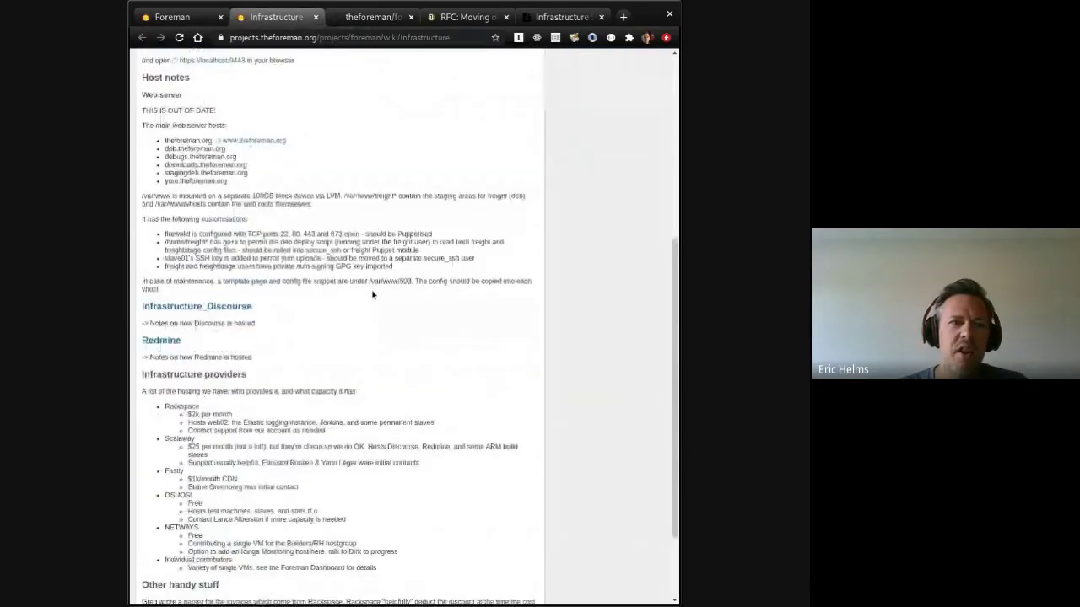
triple_click(158, 110)
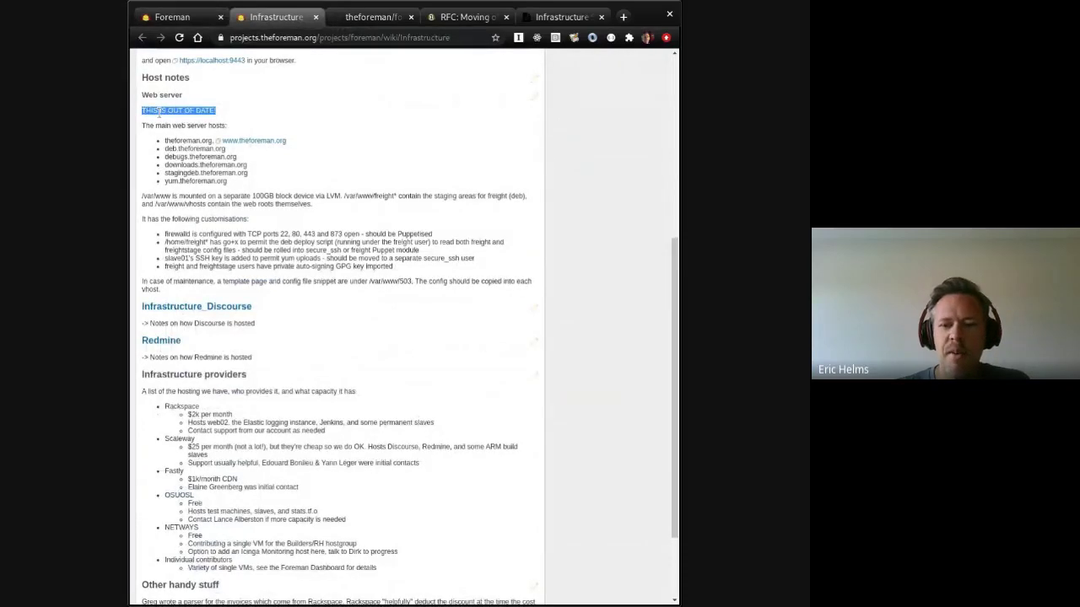
left_click(351, 348)
scroll(351, 348, "down", 1)
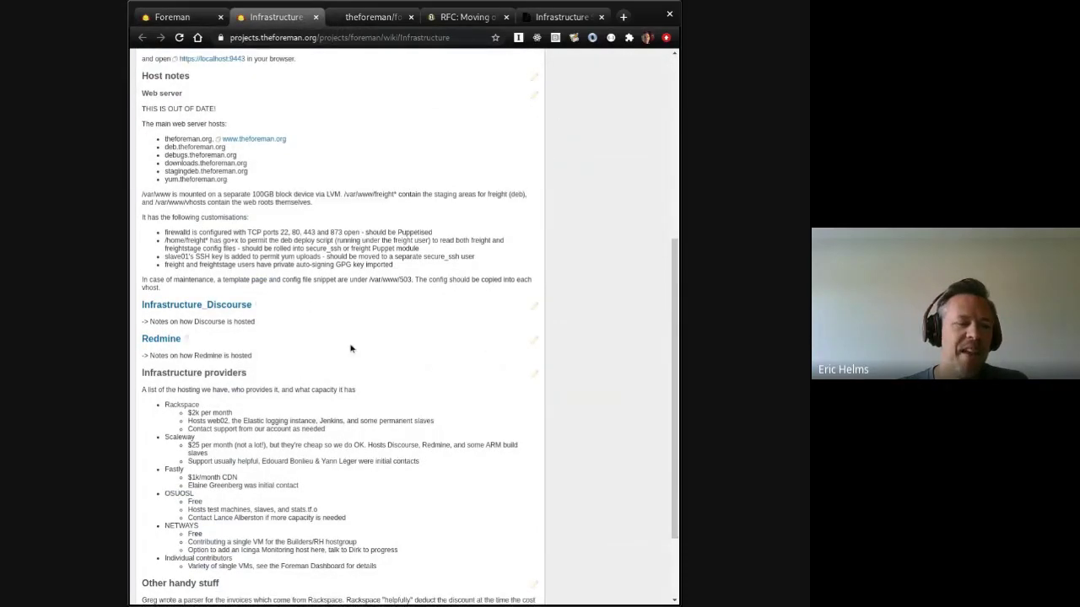
scroll(351, 349, "down", 3)
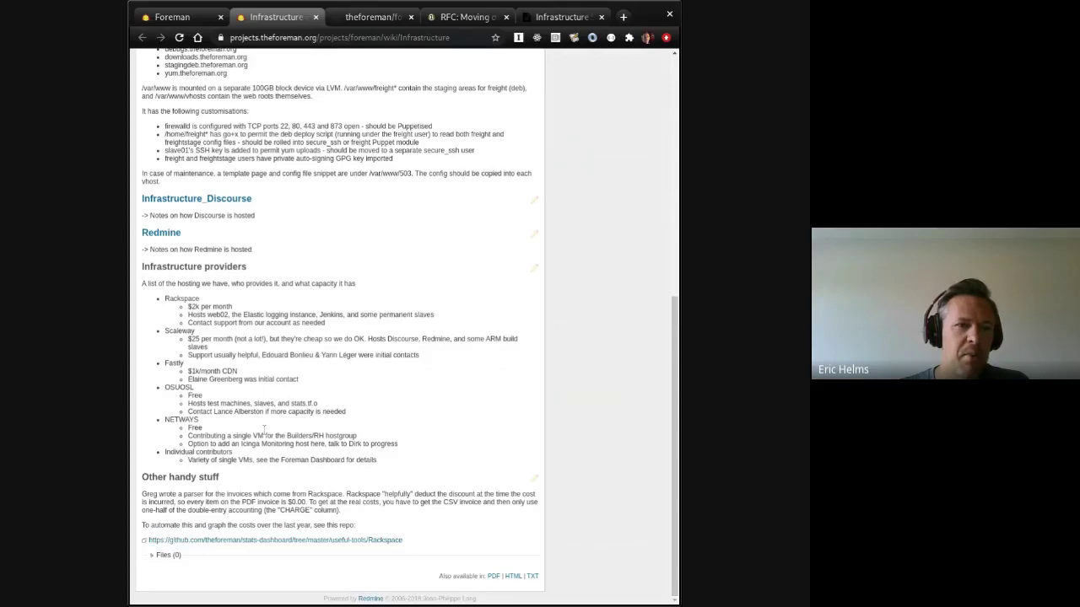
scroll(264, 432, "up", 3)
scroll(264, 432, "up", 2)
scroll(264, 432, "down", 2)
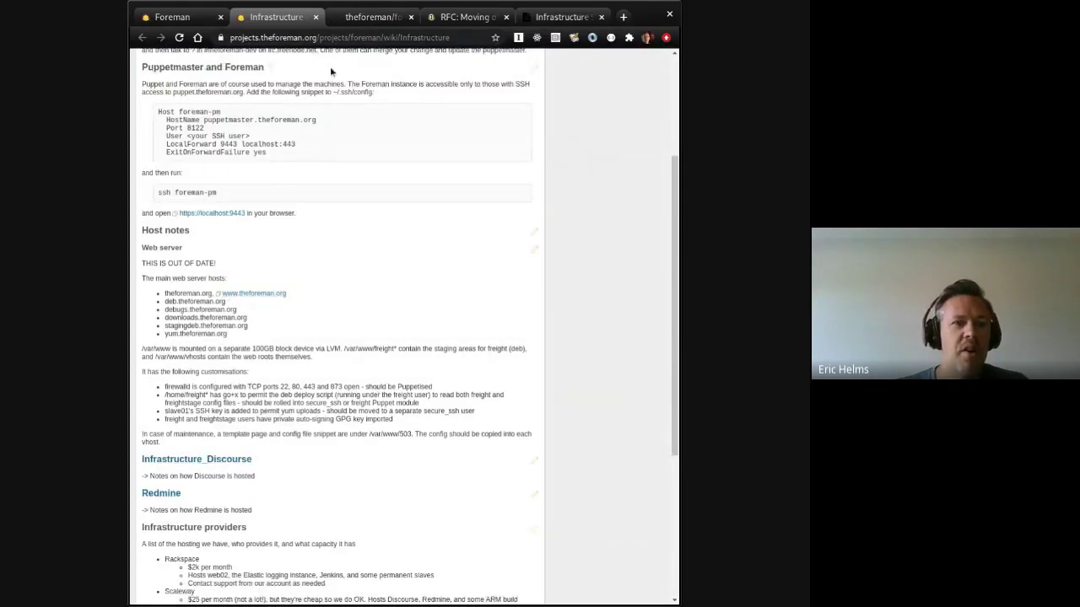
Step: Go back to the wiki's title index and examine its page titles for infrastructure-related documentation
left_click(207, 16)
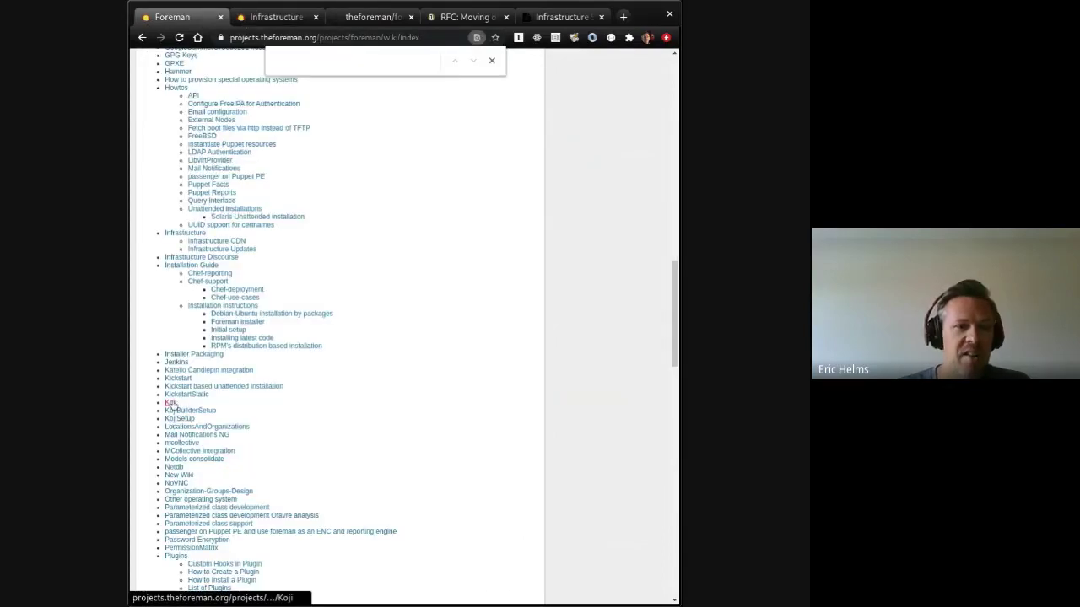
scroll(363, 419, "down", 2)
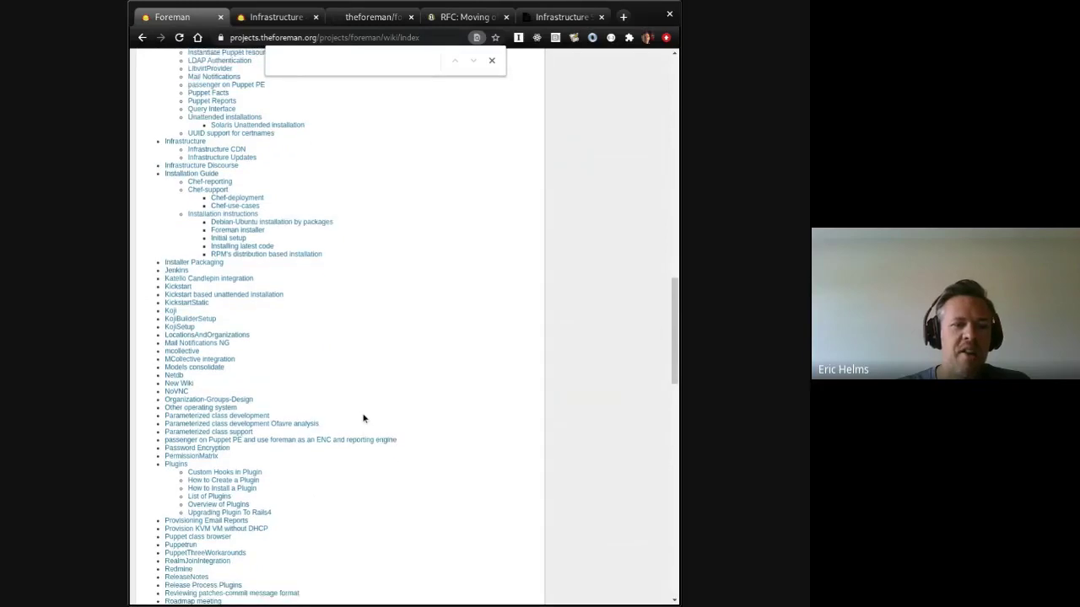
scroll(364, 418, "up", 7)
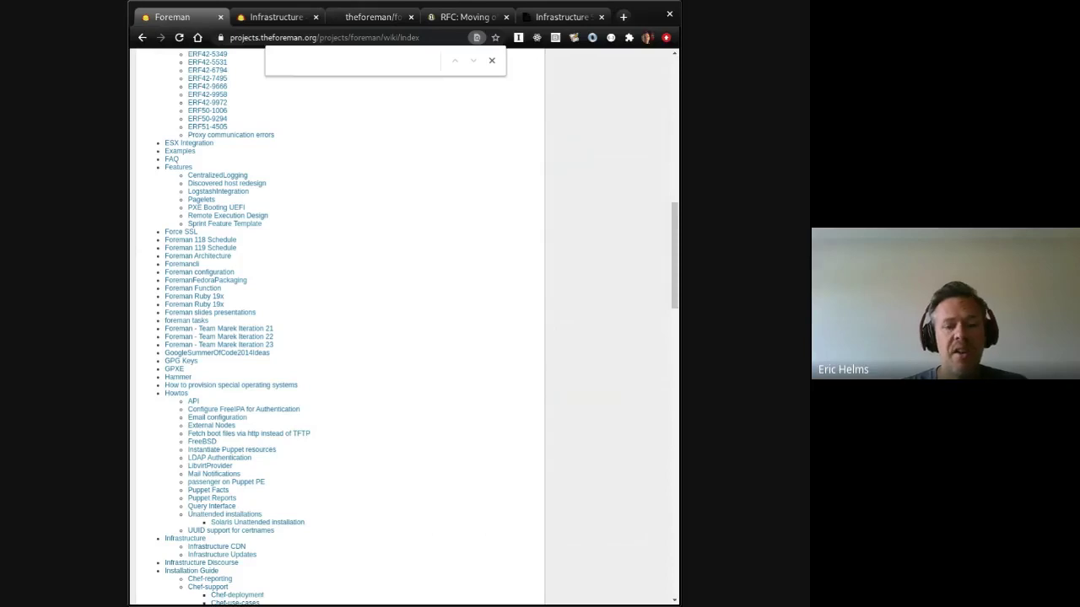
scroll(364, 419, "up", 10)
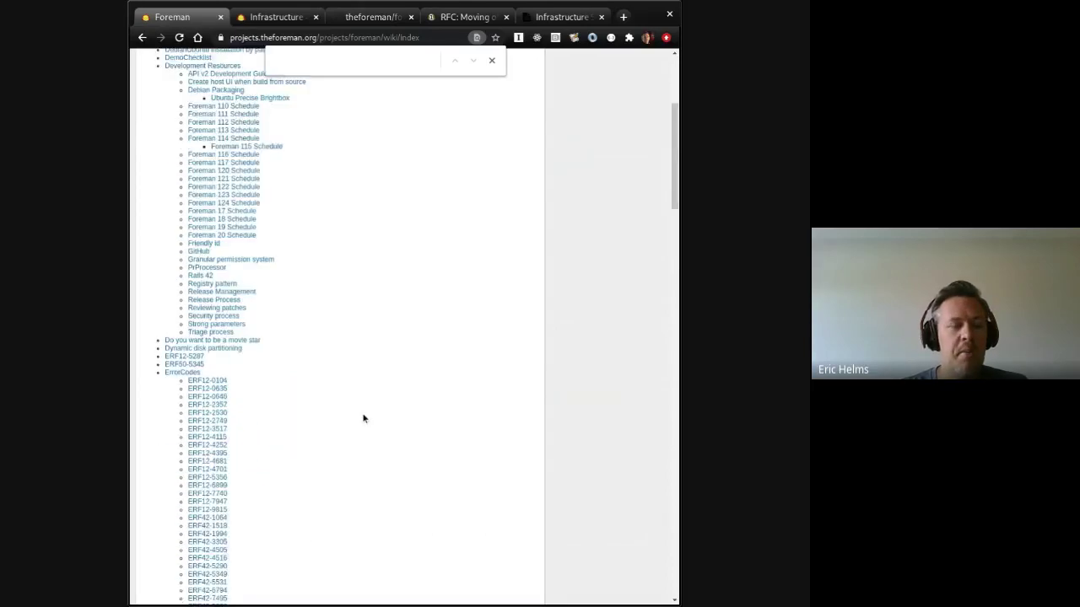
scroll(363, 419, "up", 5)
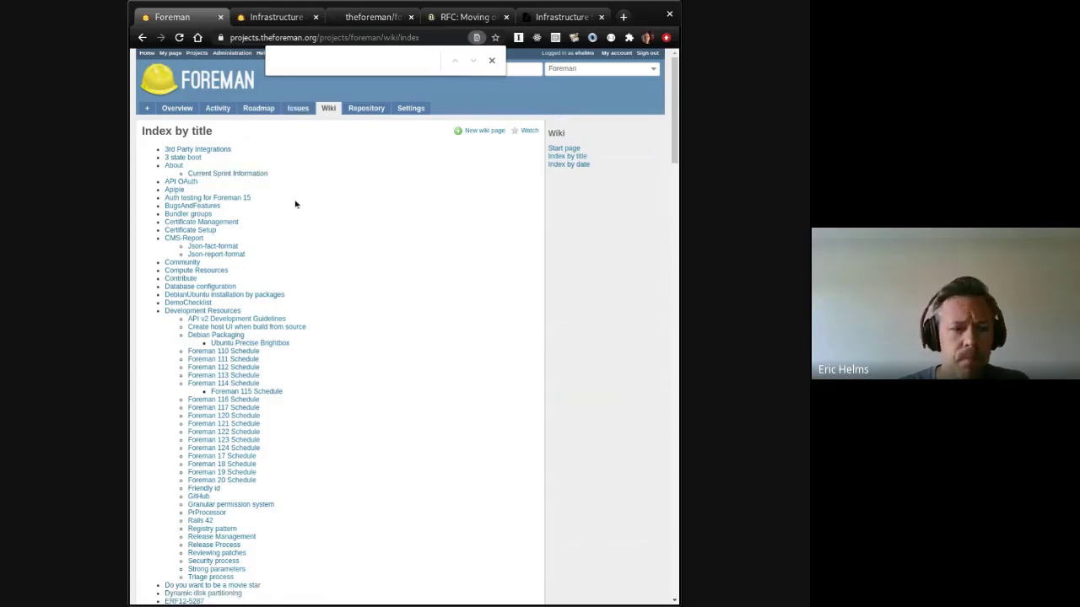
scroll(302, 213, "down", 3)
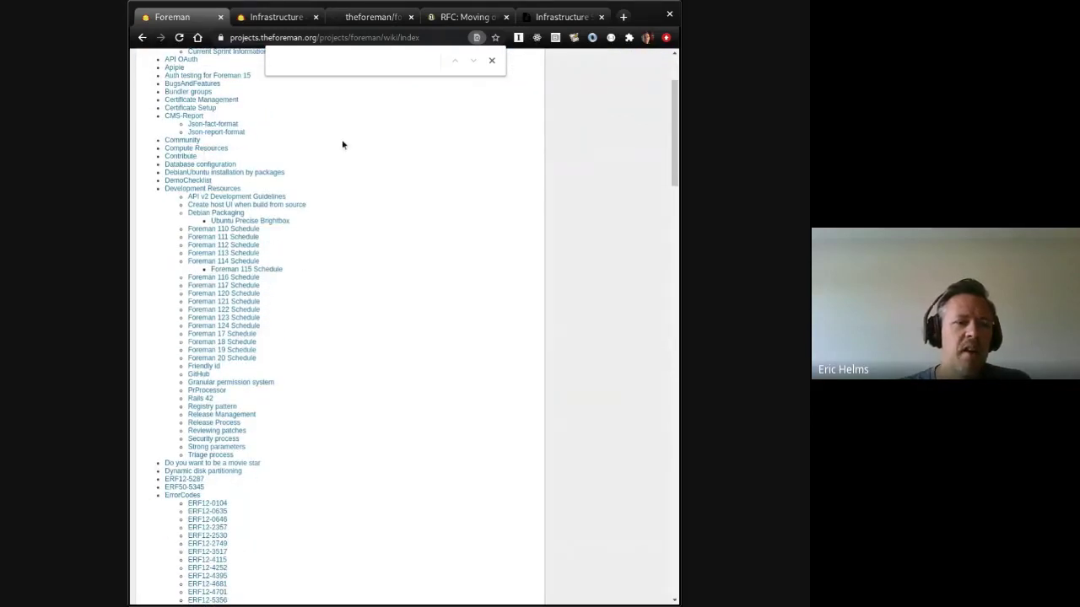
scroll(342, 145, "down", 10)
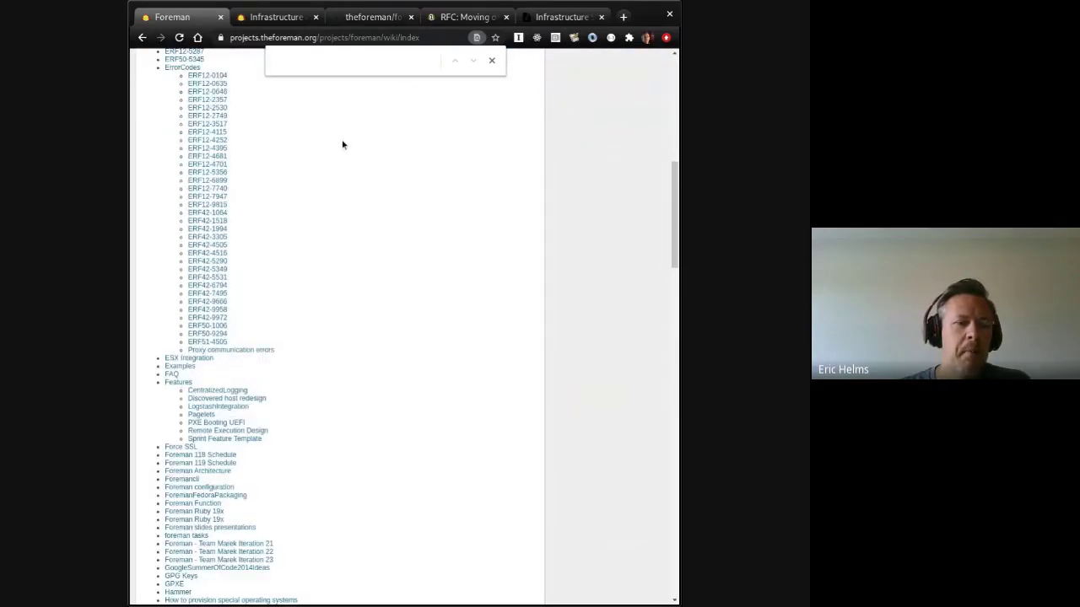
scroll(342, 146, "down", 4)
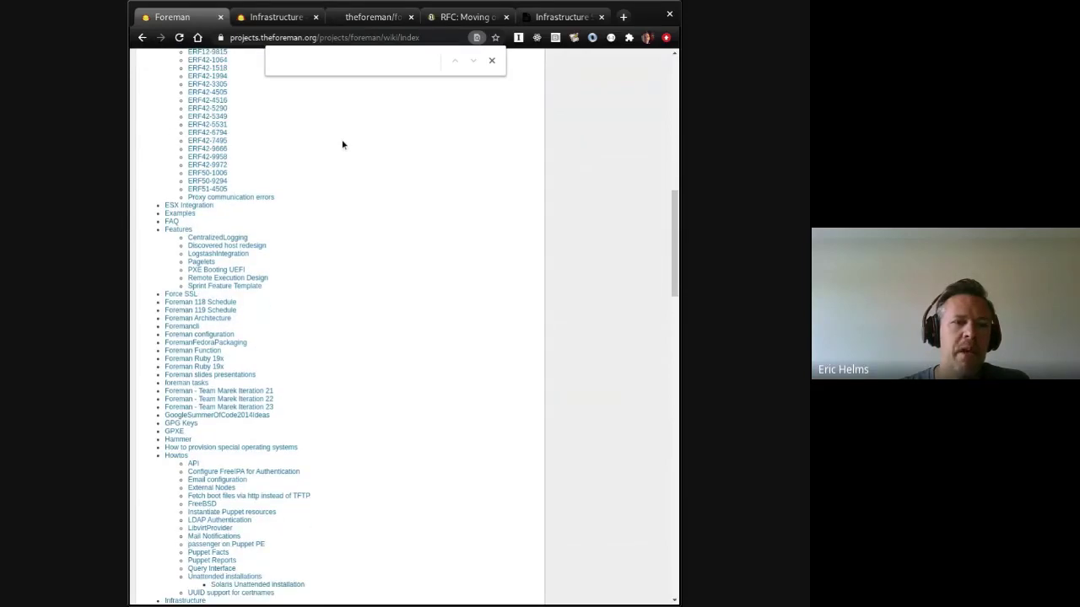
Step: Look over the Infrastructure, Jenkins and Koji entries in the wiki index, then switch to the Infrastructure SIG notes in HackMD
scroll(342, 145, "down", 7)
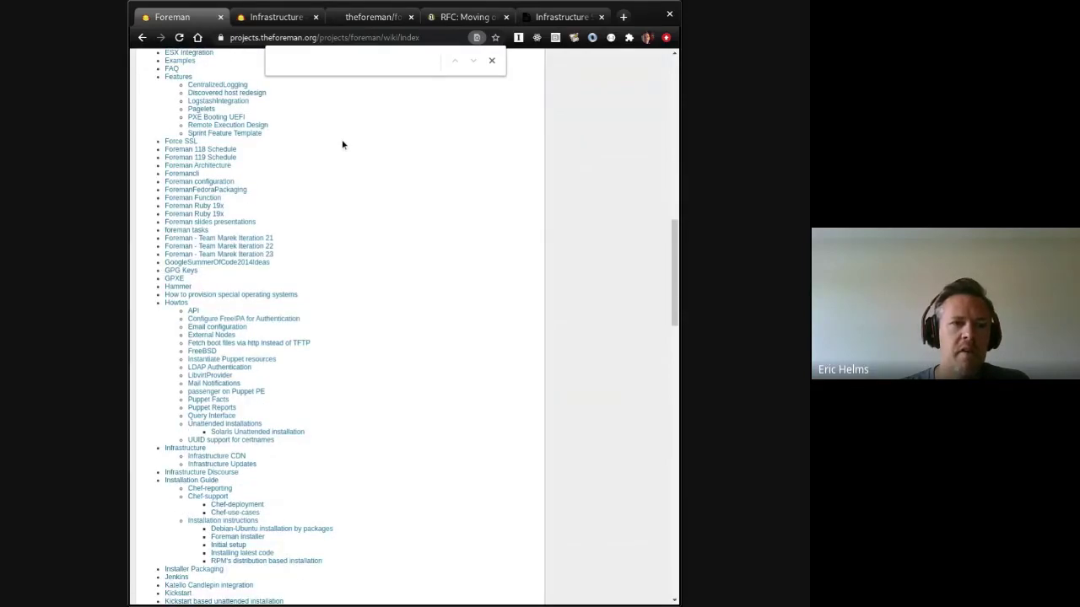
scroll(343, 145, "down", 4)
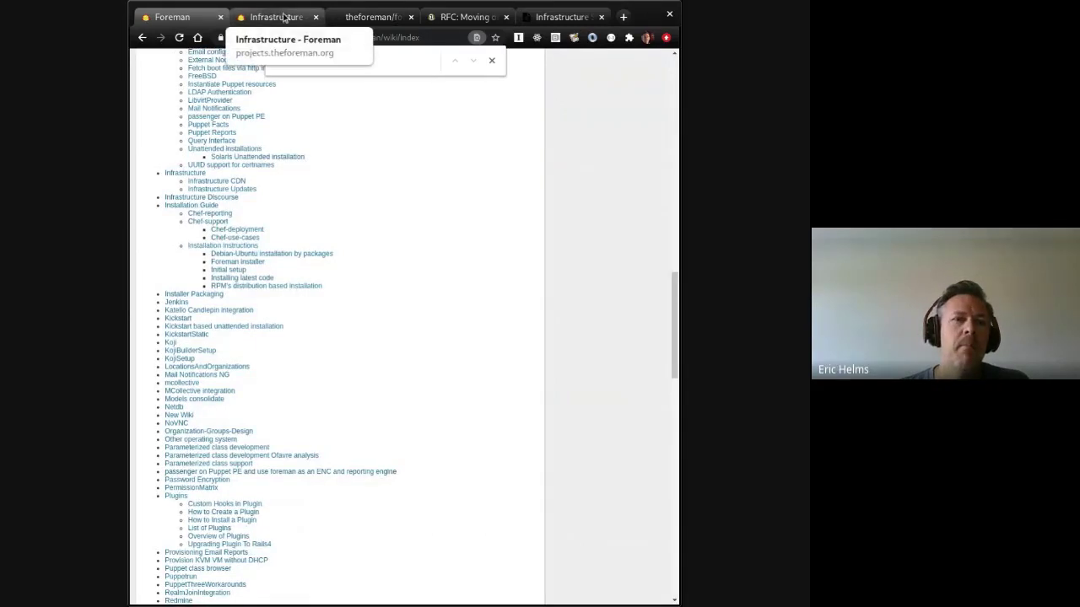
left_click(544, 17)
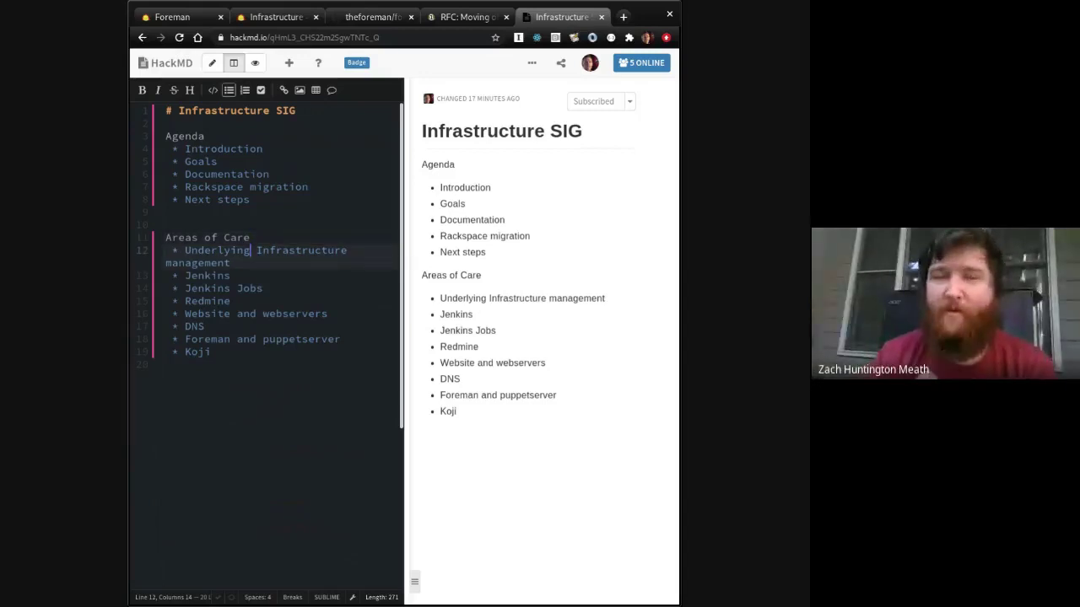
Step: Add a "Documentation" line below the Areas of Care list, separated from it by a blank line
left_click(166, 365)
key("Return")
type("Docuem")
key("BackSpace")
key("BackSpace")
type("mentation")
key("Return")
mouse_move(356, 62)
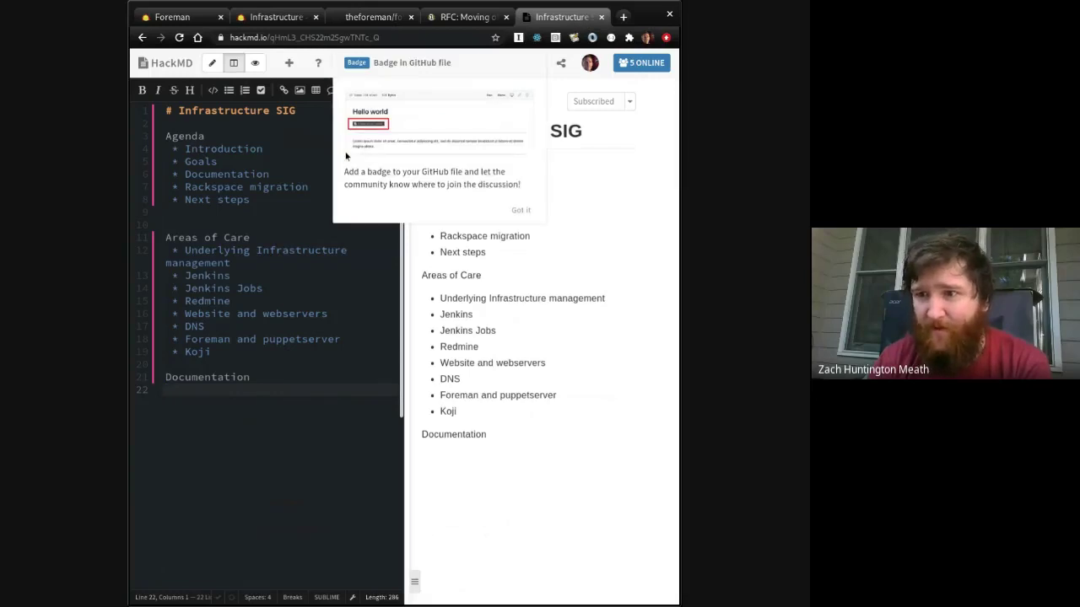
Step: Turn the Documentation line at the end of the notes into a level-three markdown heading
key("Up")
type("#")
left_click(283, 378)
type("##")
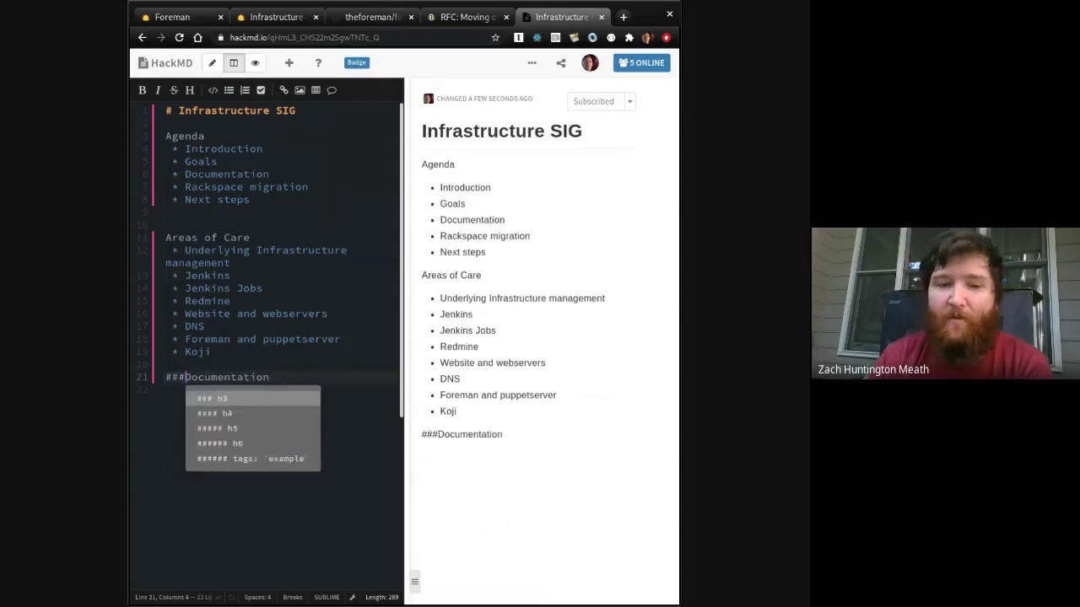
key("Right")
key("Down")
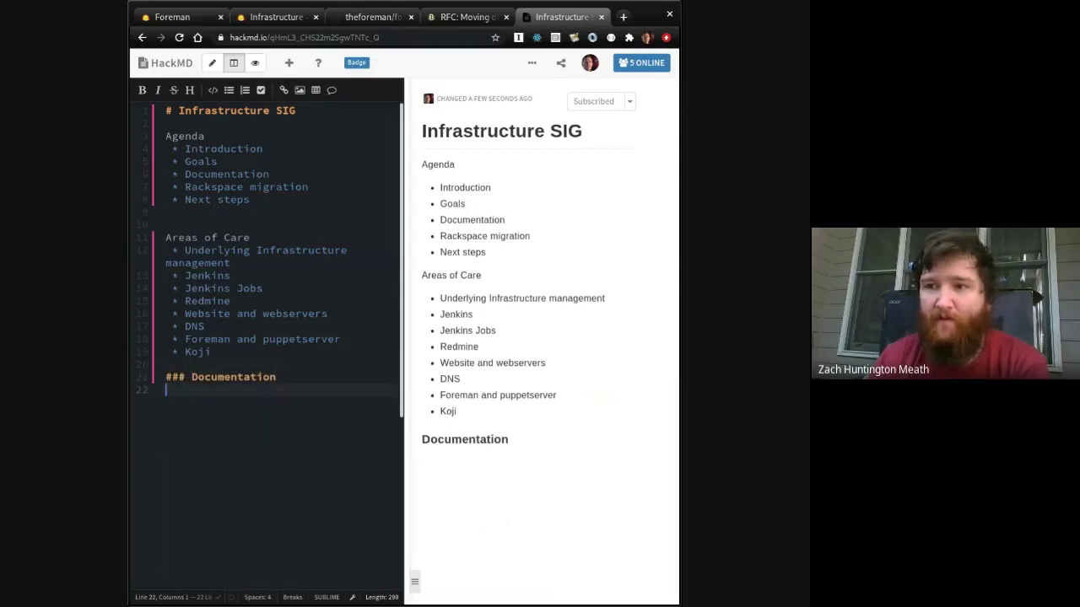
Step: Under the Documentation heading, add the bullet "Where to move and store documentation for infrastructure?"
key("Return")
type("* W")
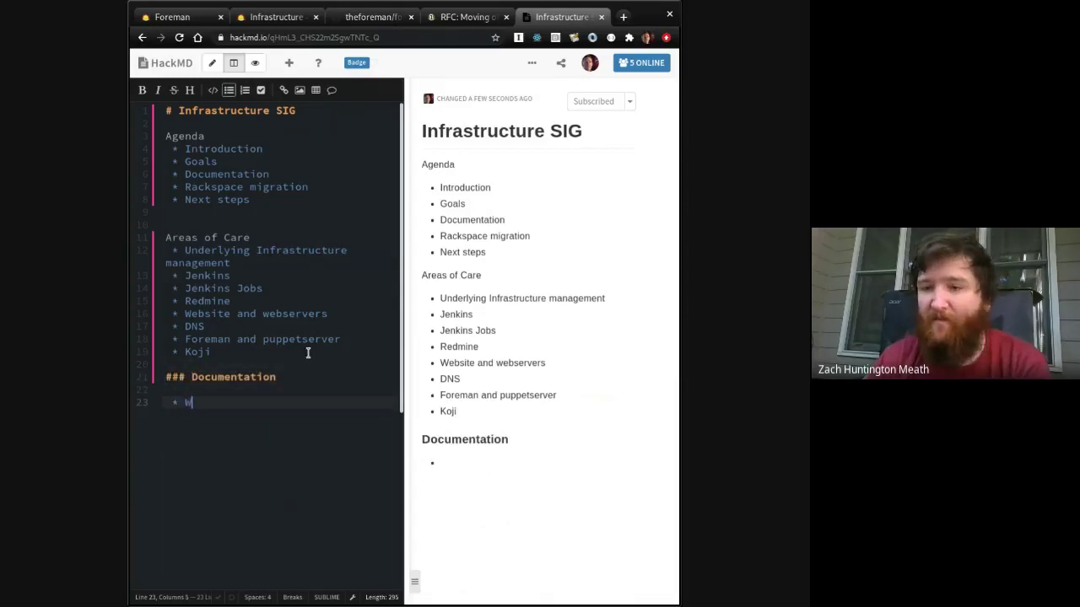
type("here ")
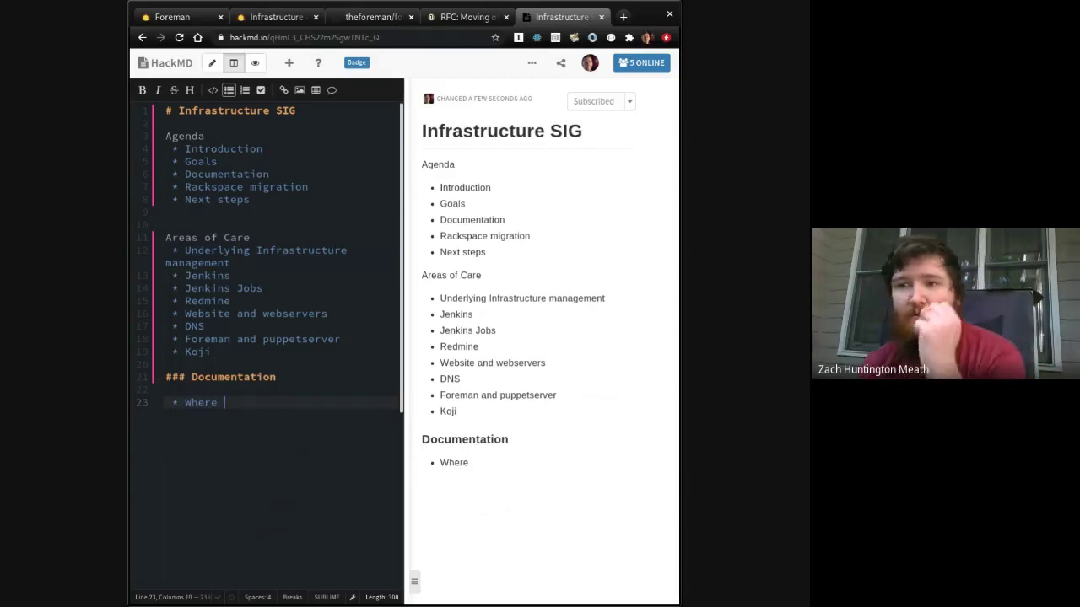
type("to ")
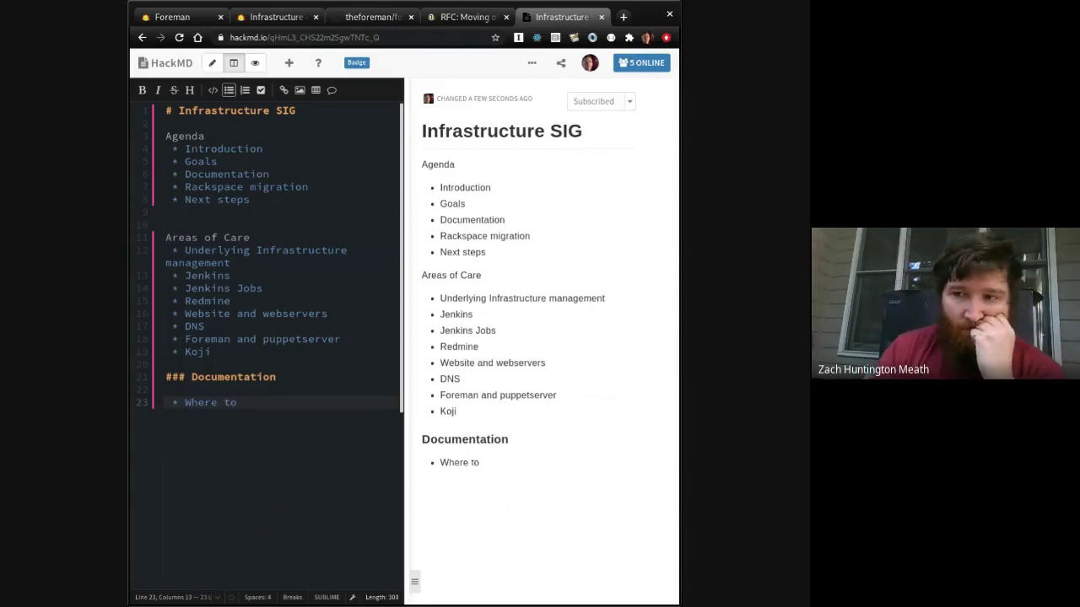
type("store")
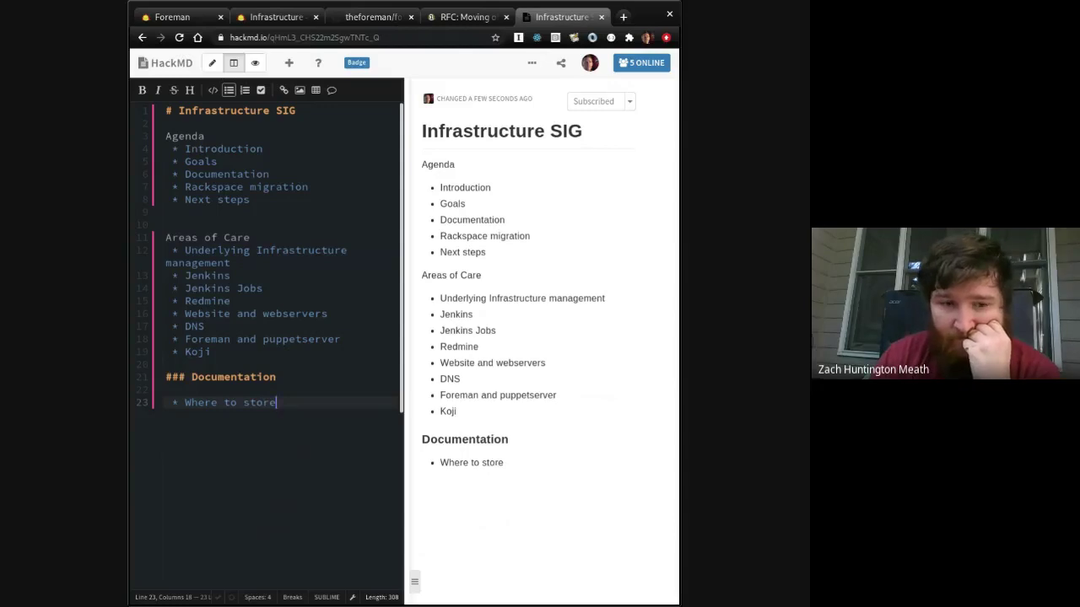
key("BackSpace")
key("BackSpace")
key("BackSpace")
key("BackSpace")
key("BackSpace")
type("mov")
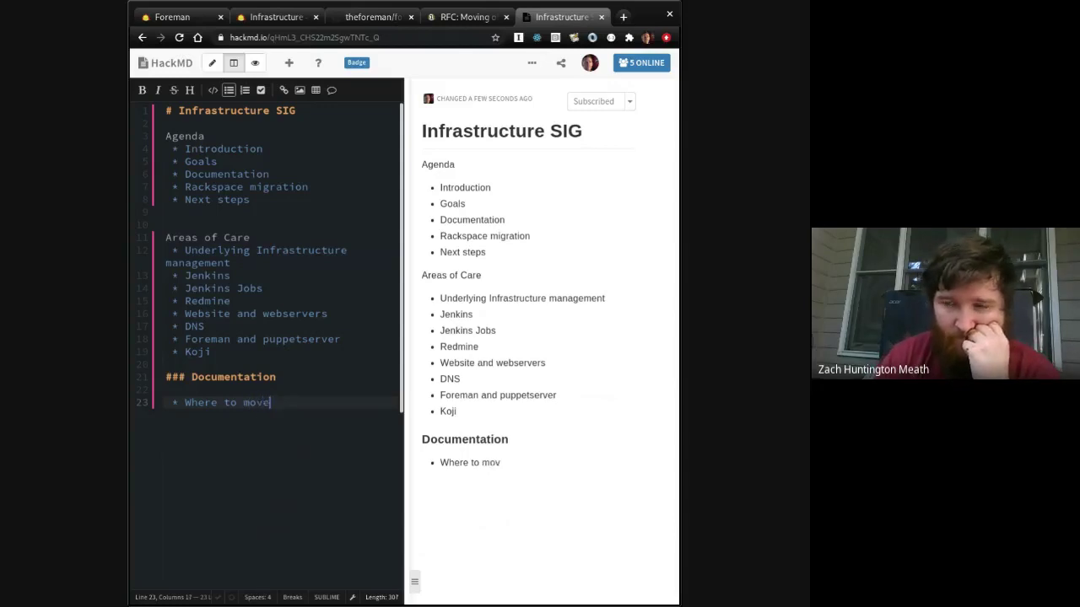
type("nd store documenta")
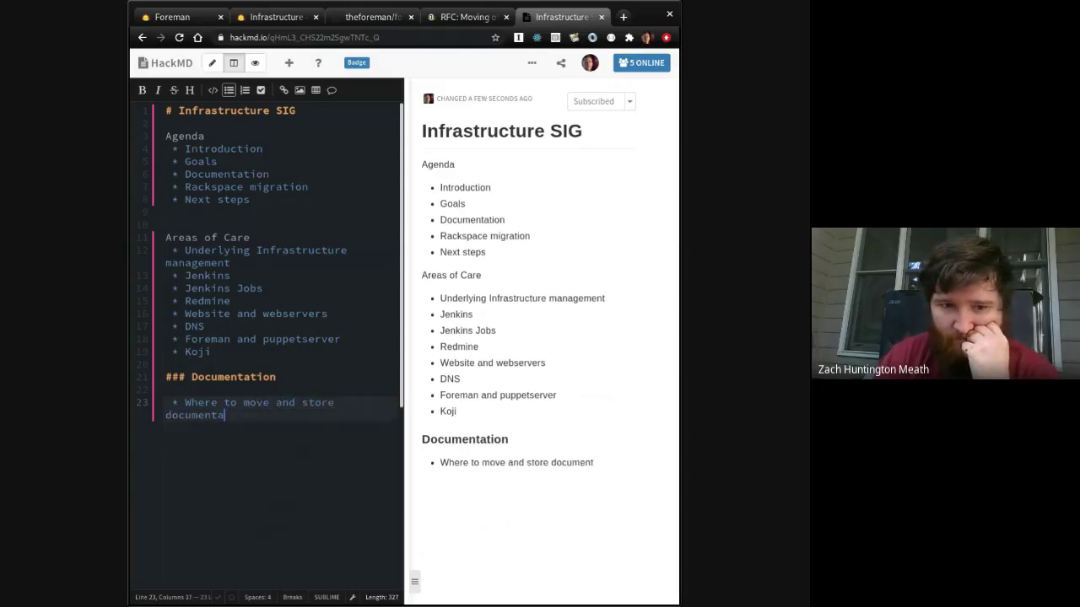
type("tion for infrastr")
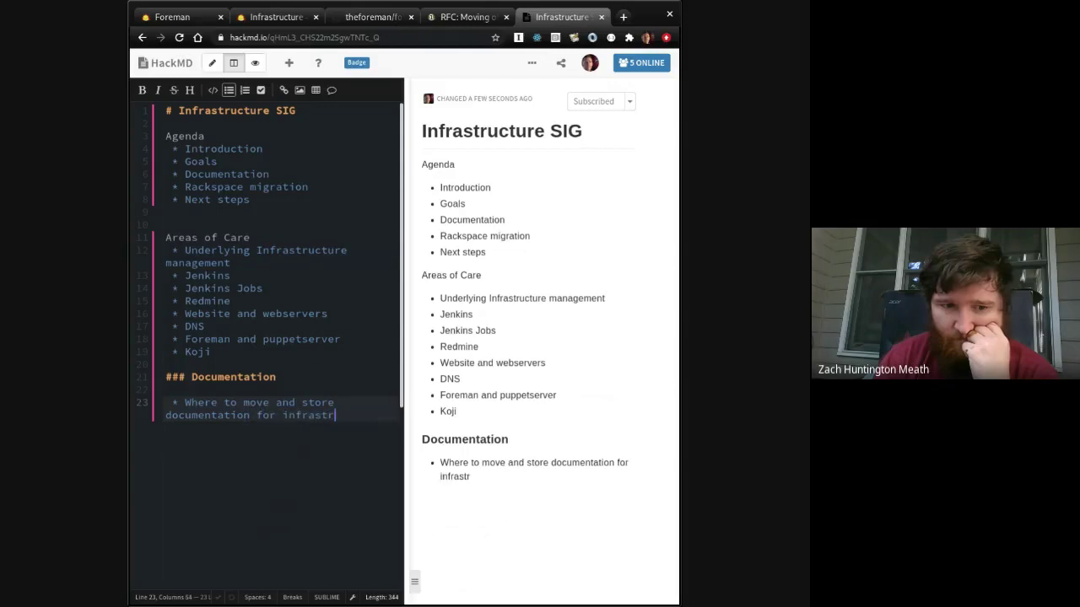
type("ucture?")
key("Return")
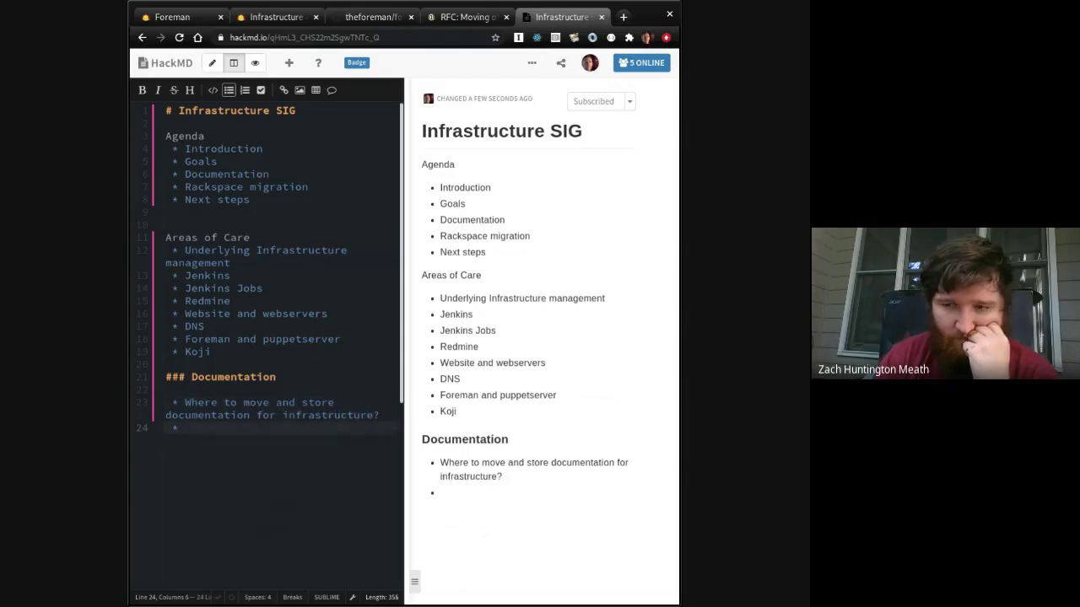
Step: Add indented bullets "Docs directory in foreman-infra written in markdown" and "Discourse" under the documentation question
key("Tab")
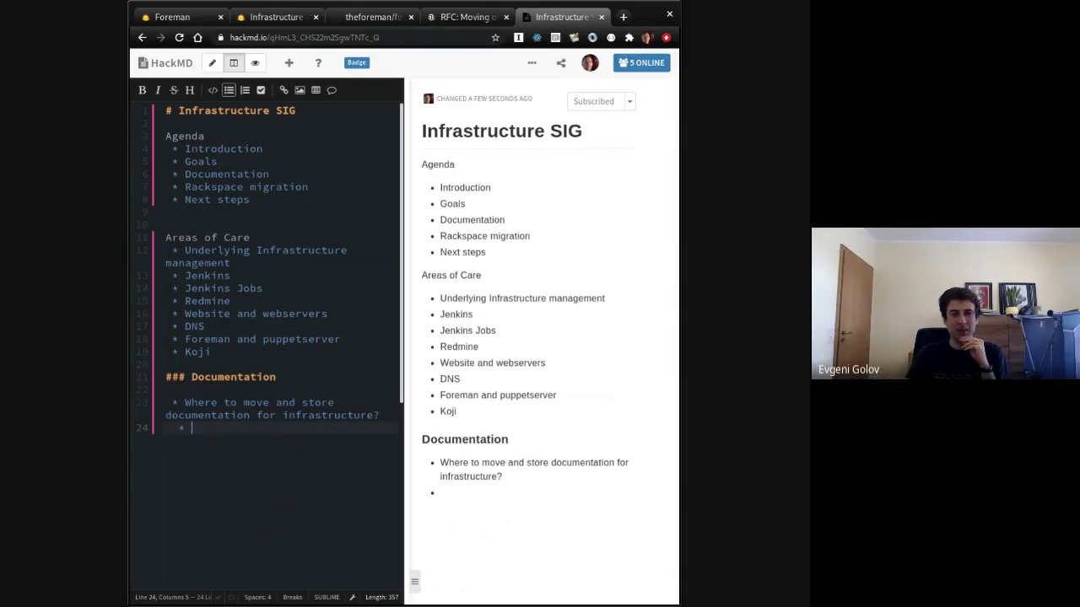
type("Docs directory in foreman-infra ")
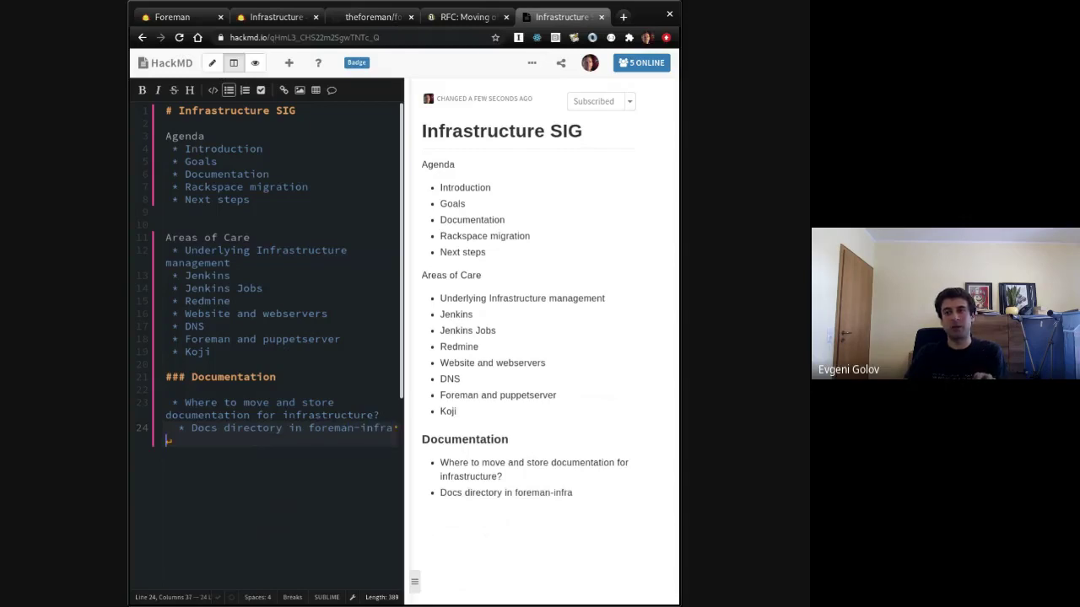
type("written in ma")
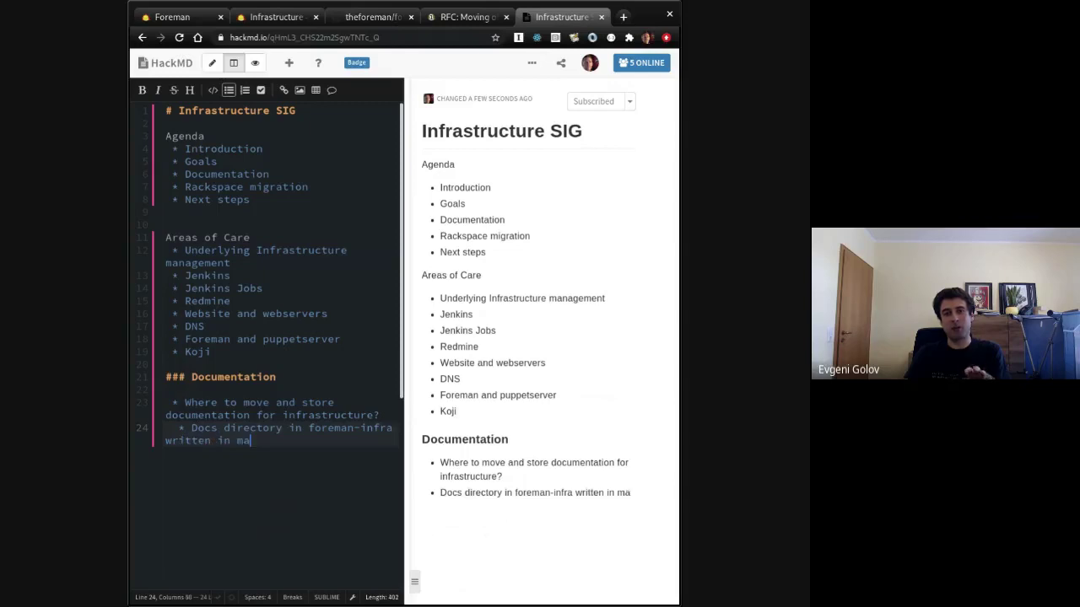
type("rkdown")
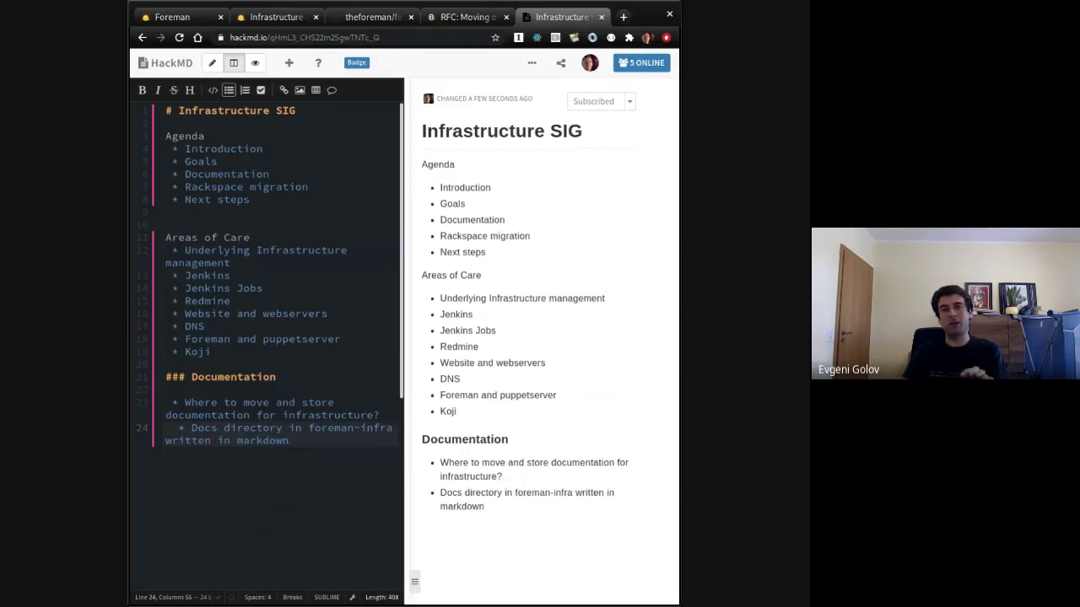
key("Return")
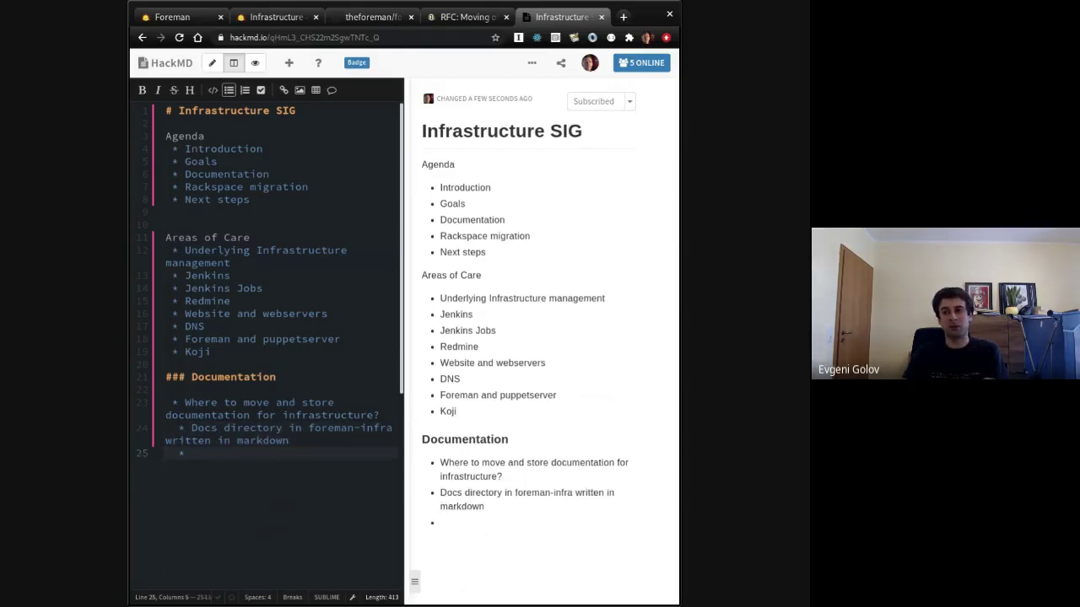
type("Discourse")
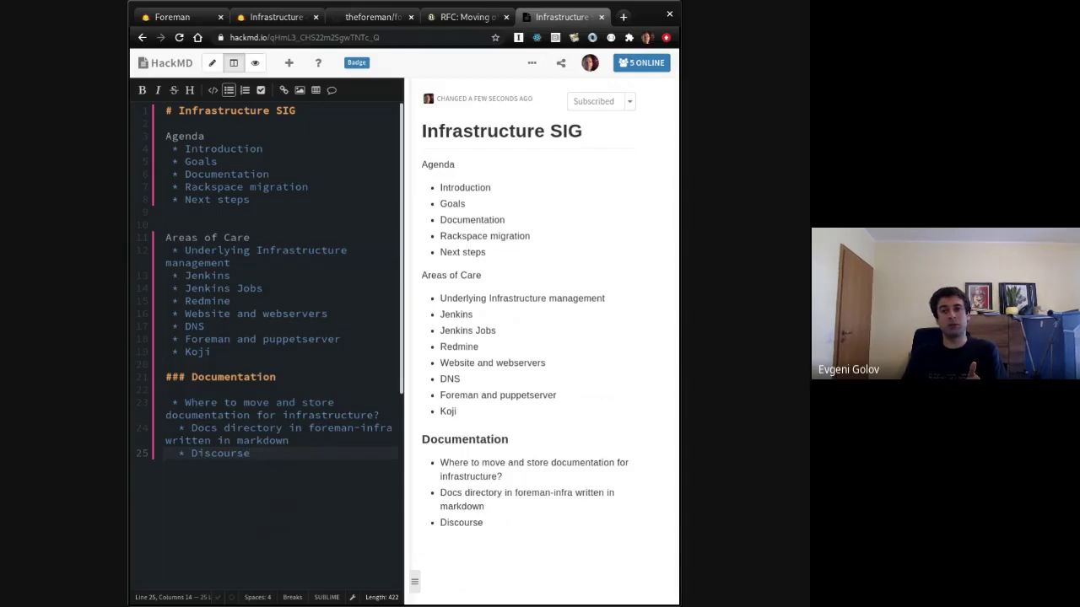
Step: Add the nested bullet "Source that is outside of our infrastructure" beneath the docs directory bullet
left_click(290, 440)
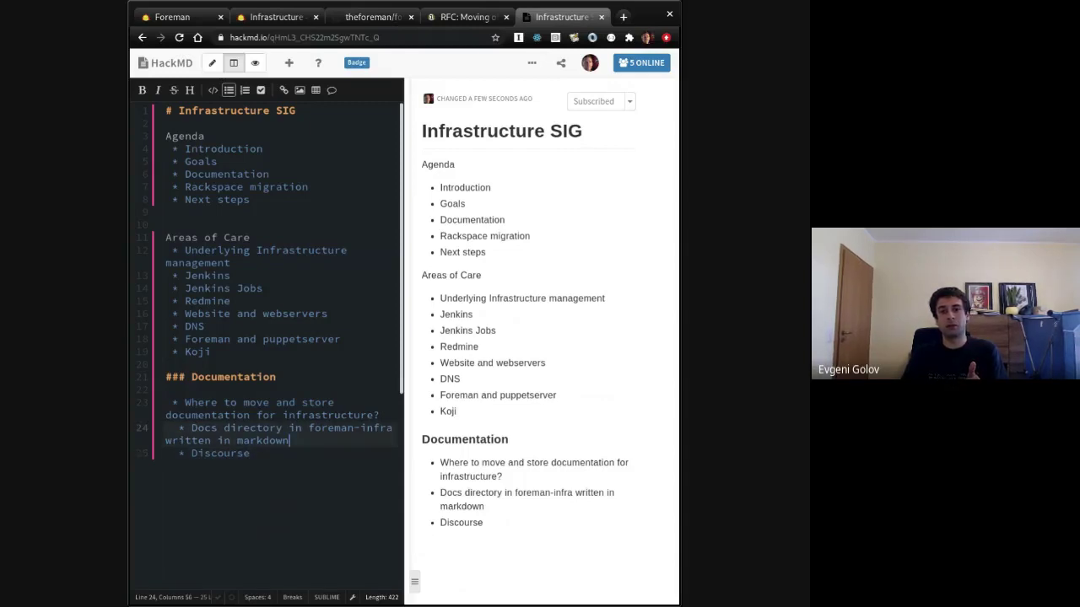
key("Return")
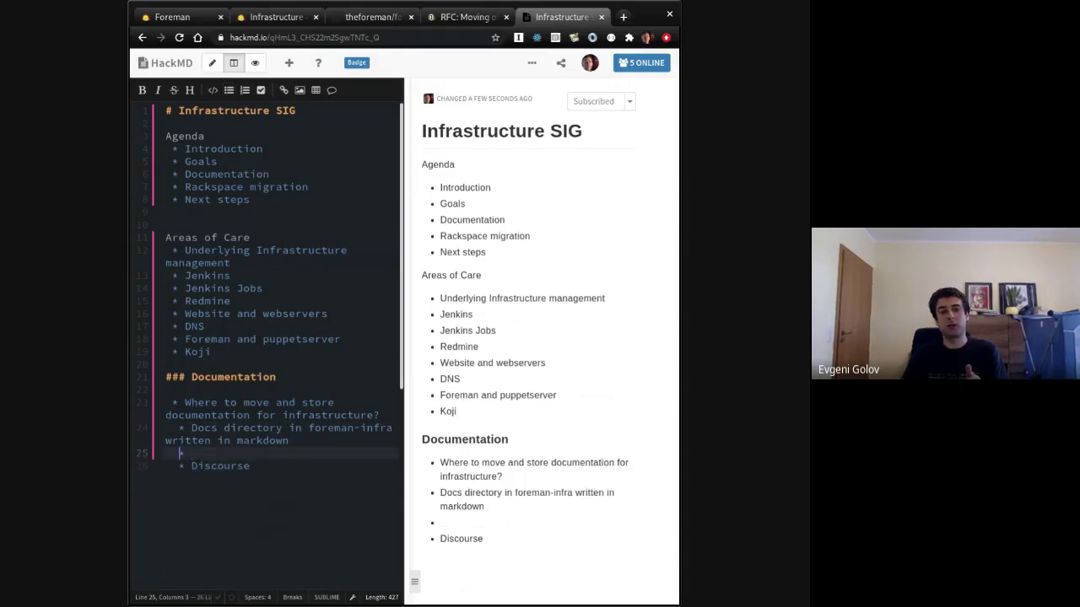
type("*")
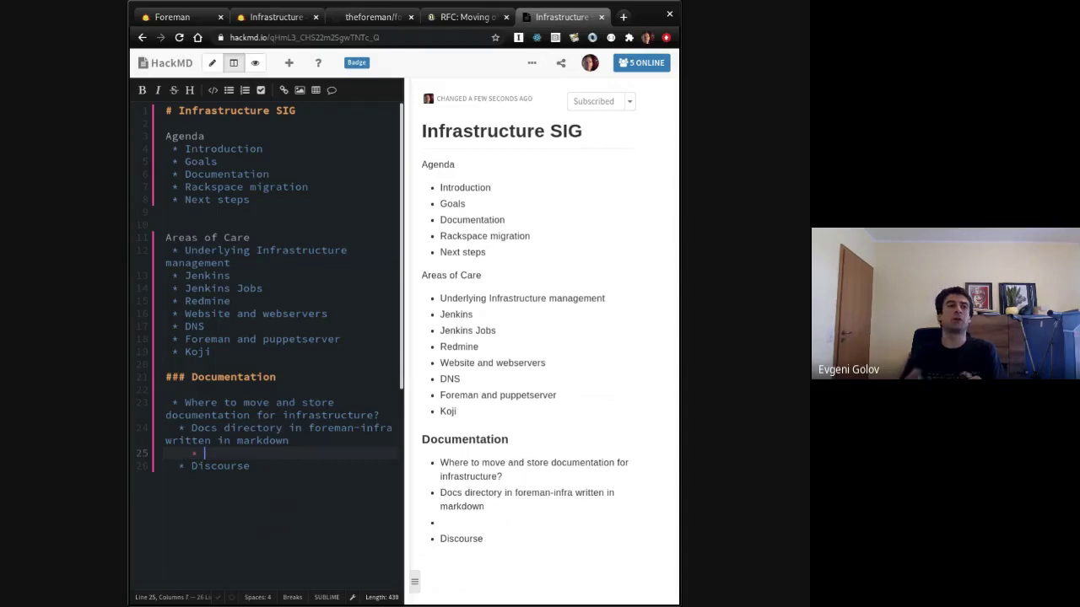
type(" Source that i")
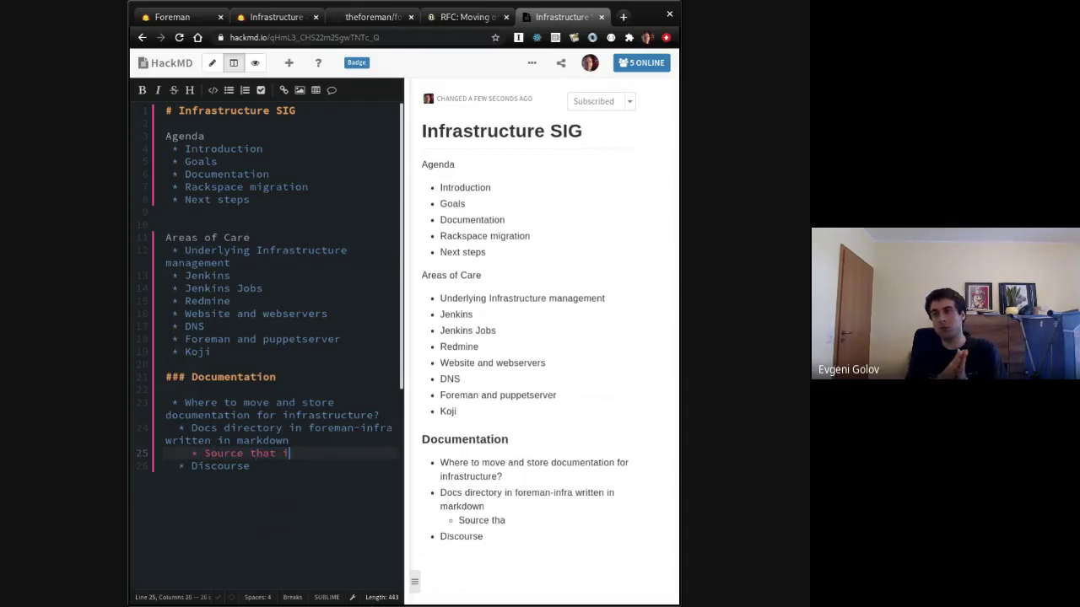
type("s outside of our ")
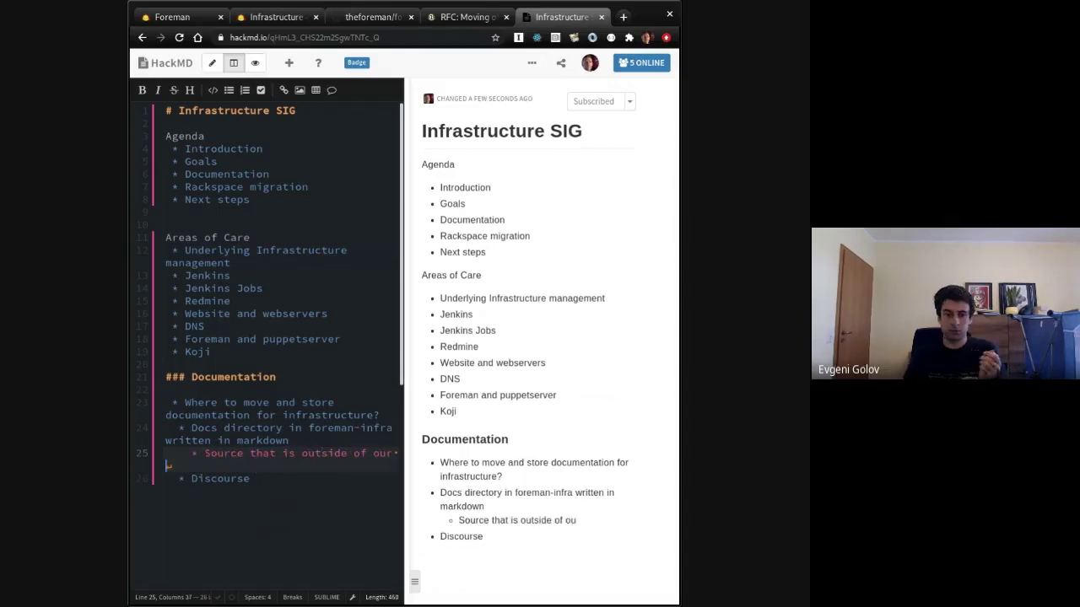
type("infrastructure")
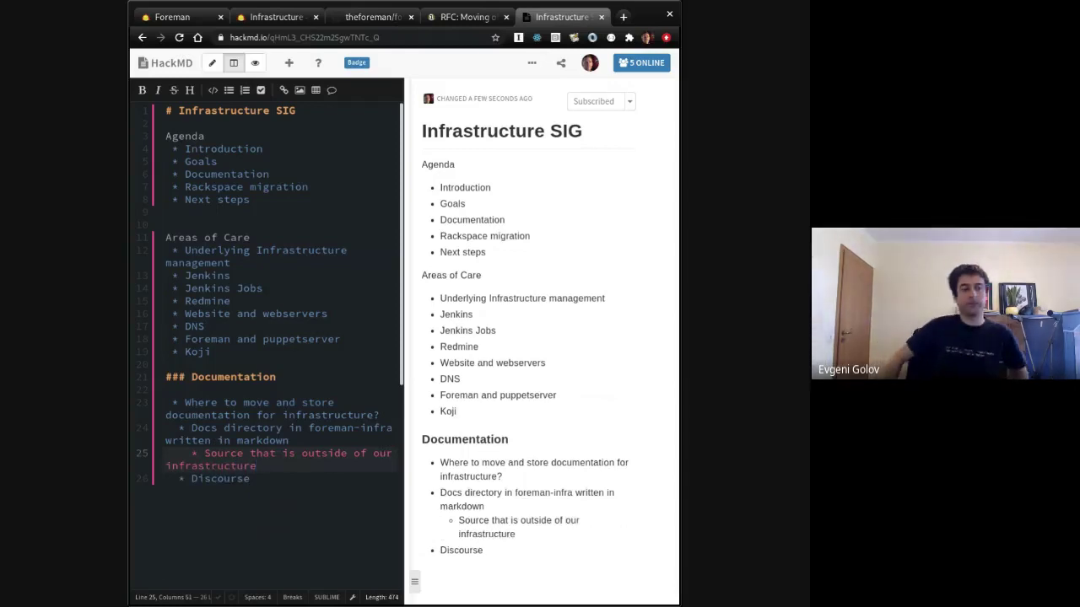
Step: Delete the Discourse bullet and its empty line from the Documentation section
left_click(257, 478)
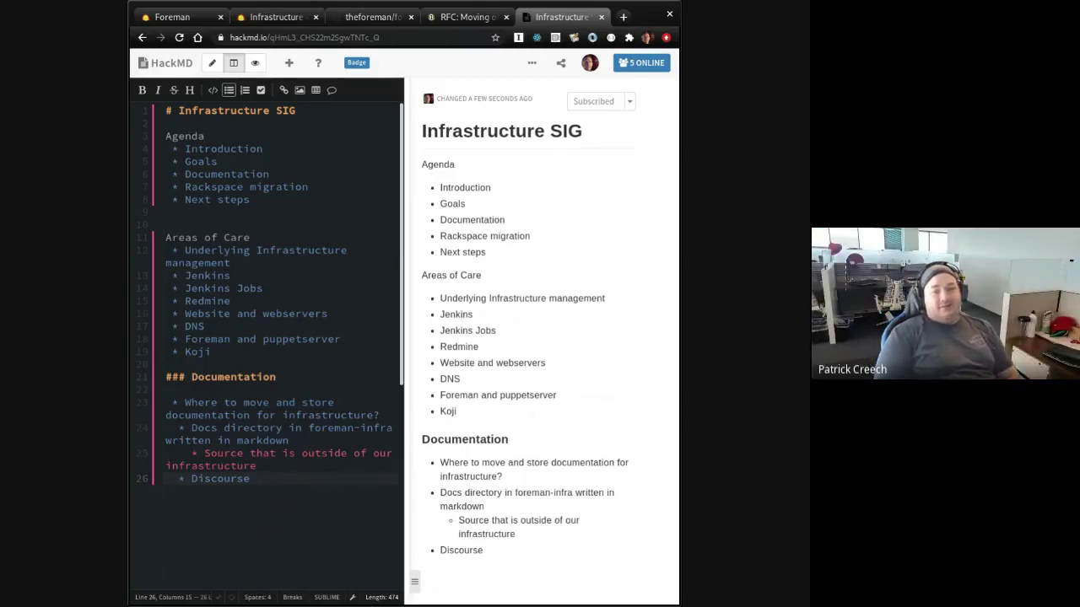
key("shift+Home")
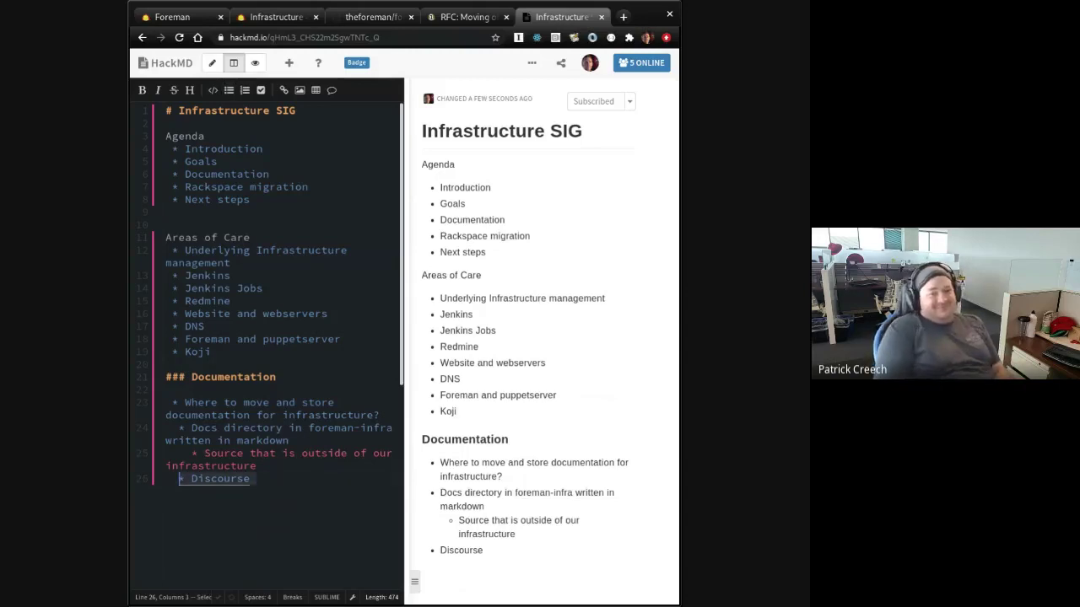
key("BackSpace")
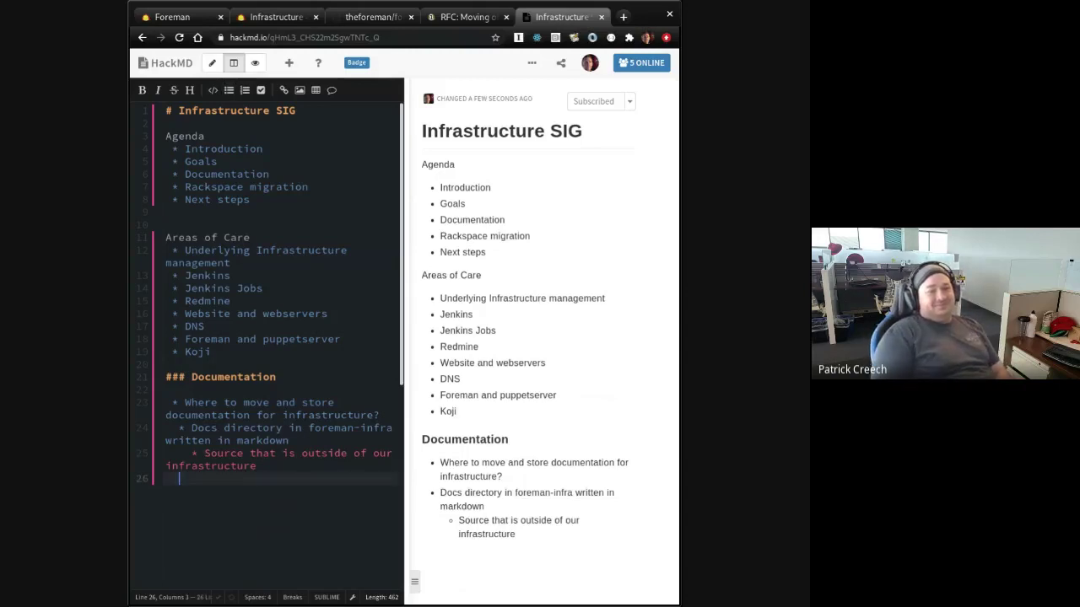
key("BackSpace")
key("BackSpace")
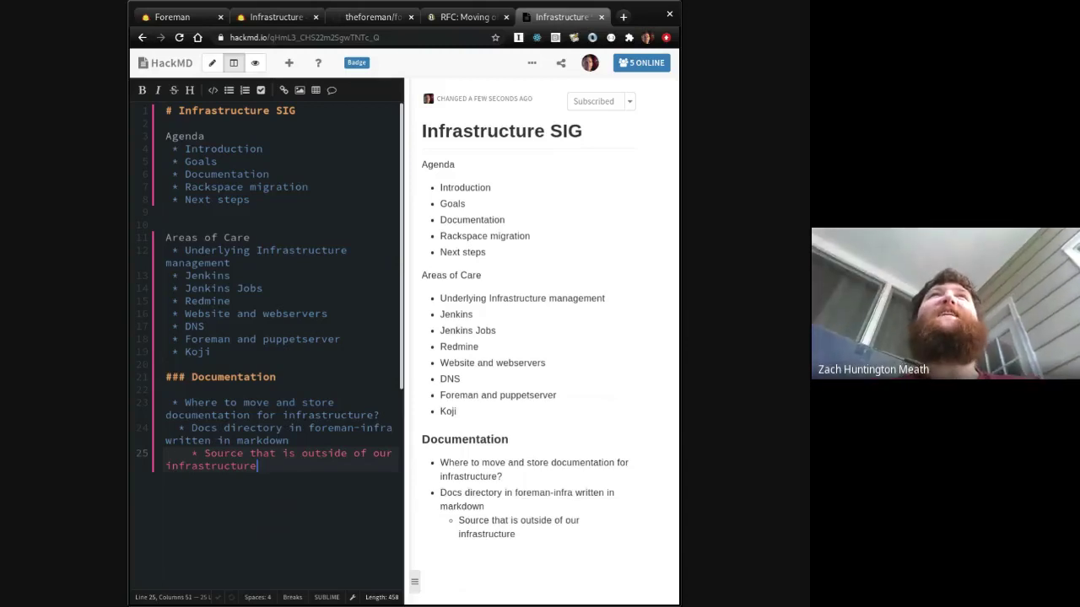
Step: Replace the word "Docs" in the foreman-infra bullet with "docs/" formatted as inline code
key("Up")
key("Up")
key("Up")
left_click(192, 428)
key("Delete")
type("docs")
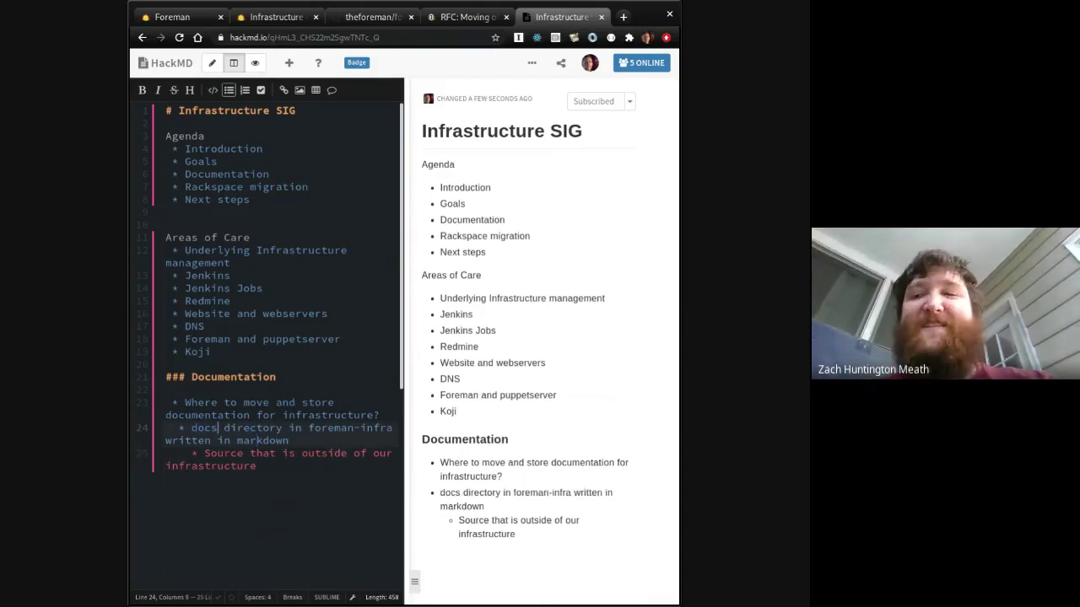
type("/``")
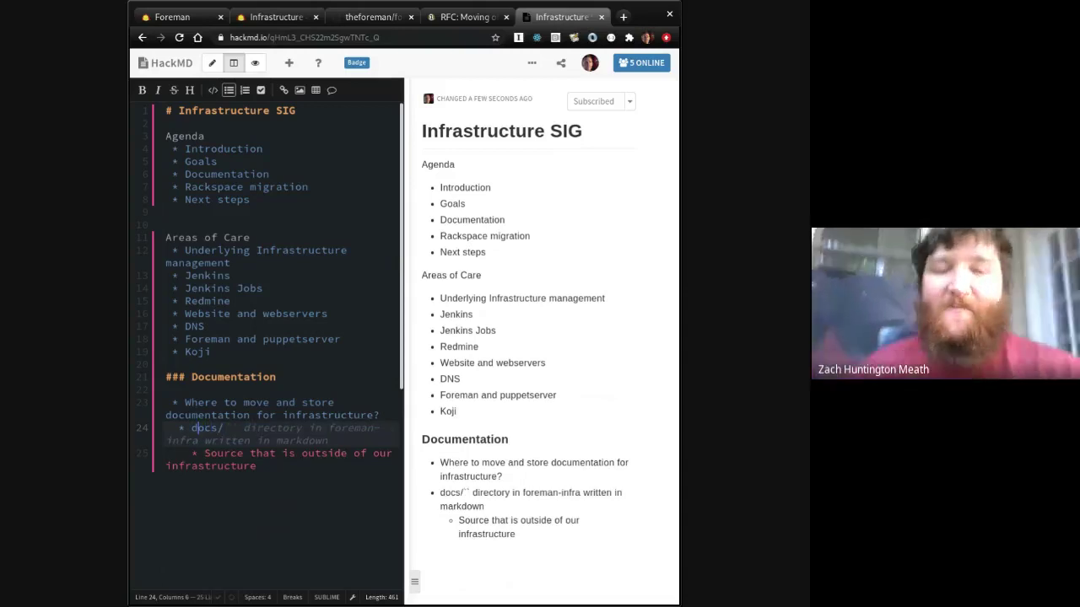
left_click(191, 428)
type("`")
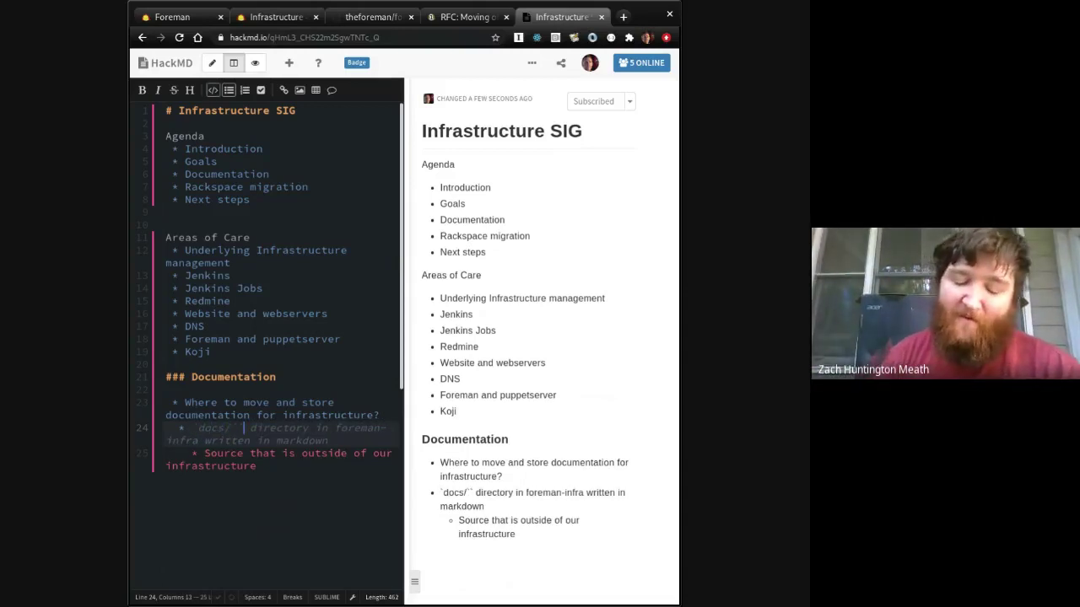
key("BackSpace")
left_click(258, 466)
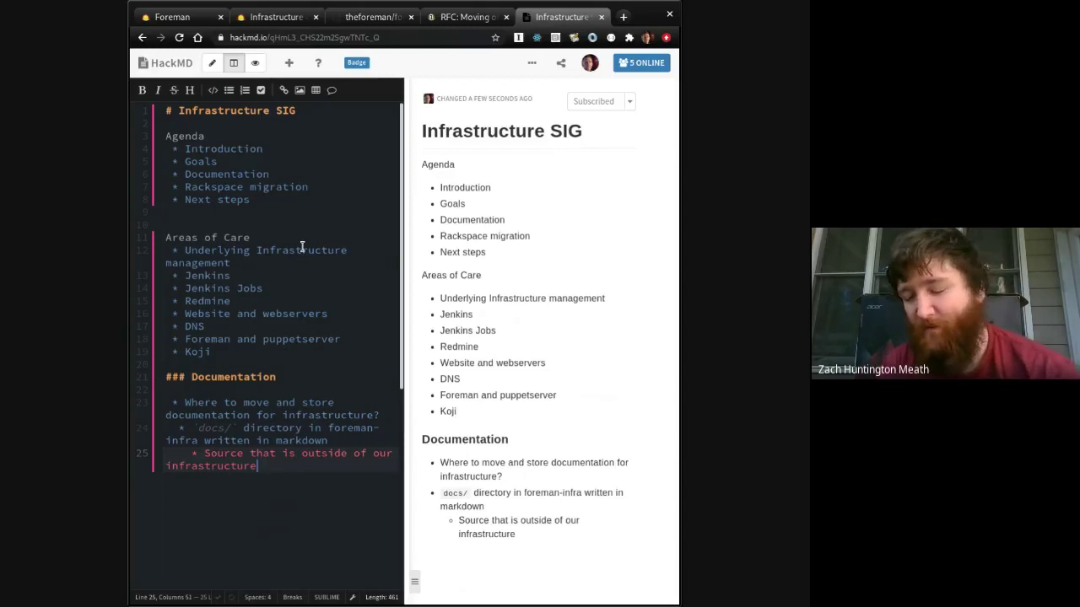
left_click(346, 185)
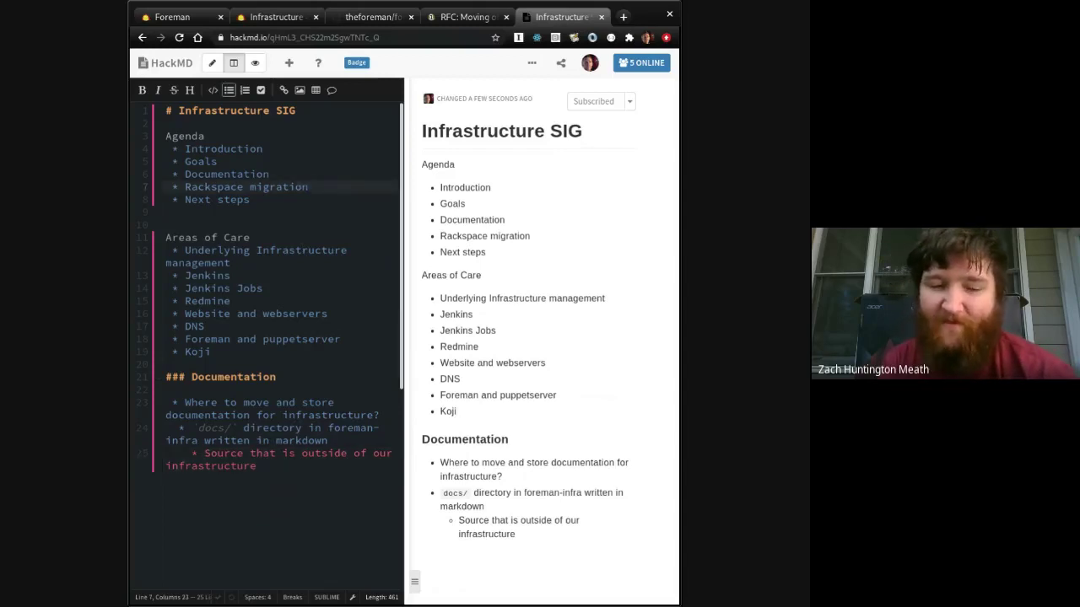
Step: Add a "foreman-infra cleanup" bullet to the Agenda list between Rackspace migration and Next steps
key("Return")
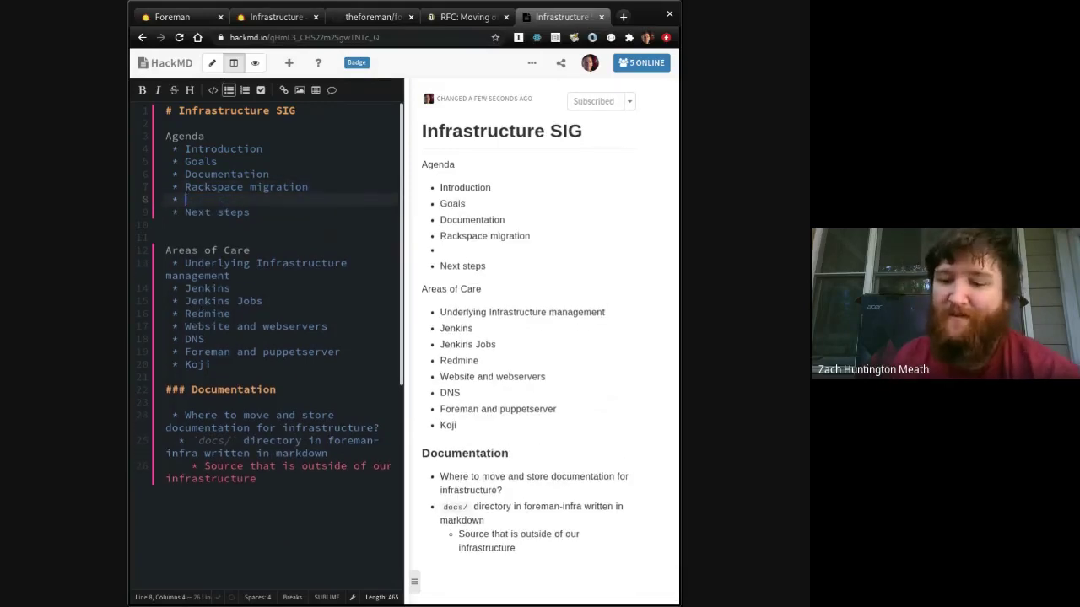
type("foream")
key("BackSpace")
key("BackSpace")
type("man-infra")
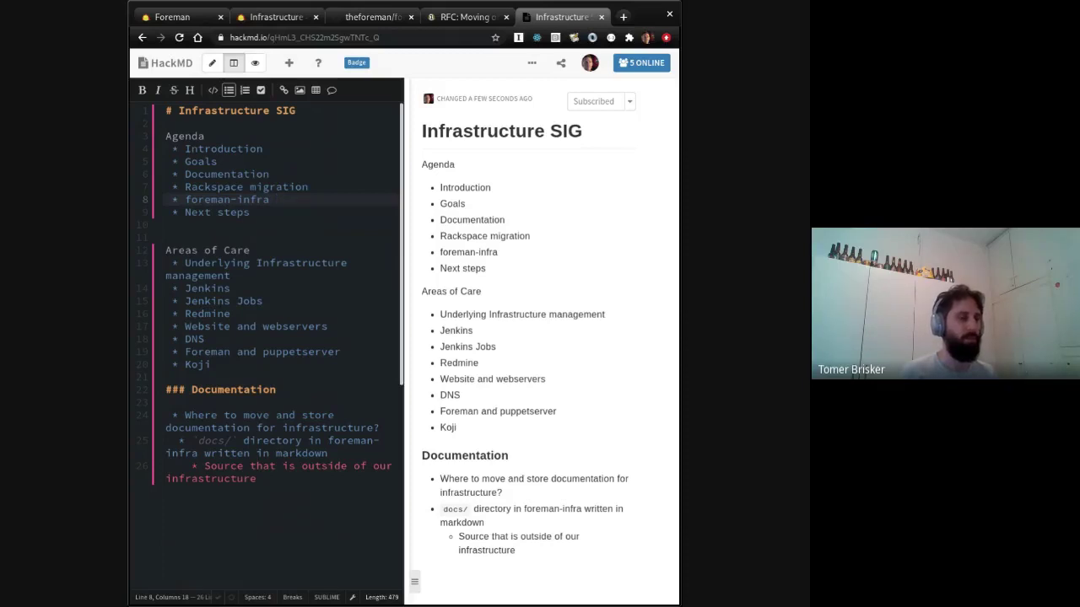
type("cleanup")
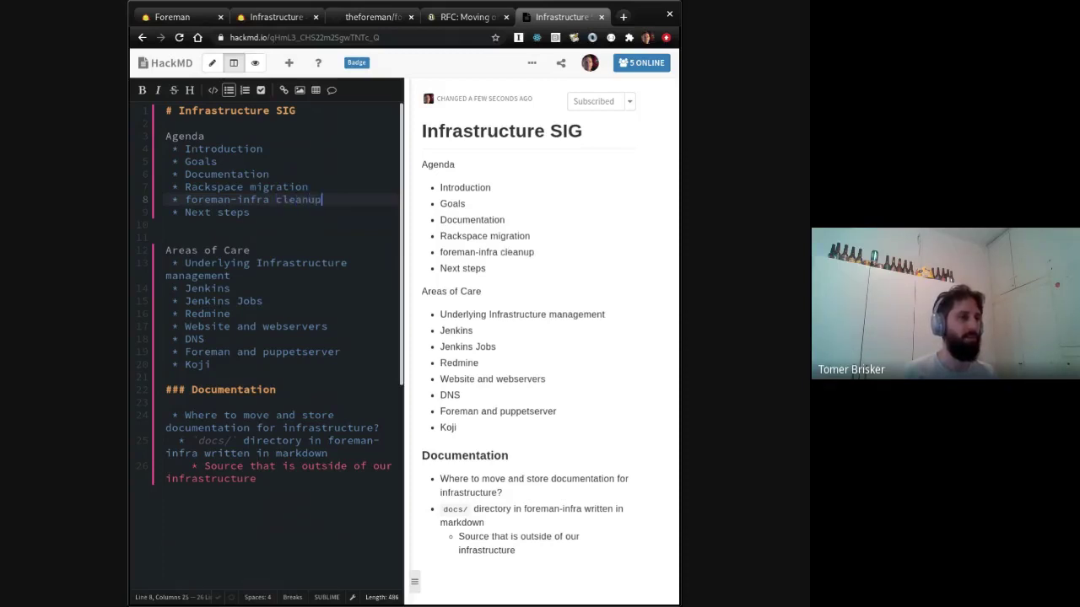
Step: Add the nested bullet "deeply nested ci/" beneath the foreman-infra cleanup agenda item
key("Return")
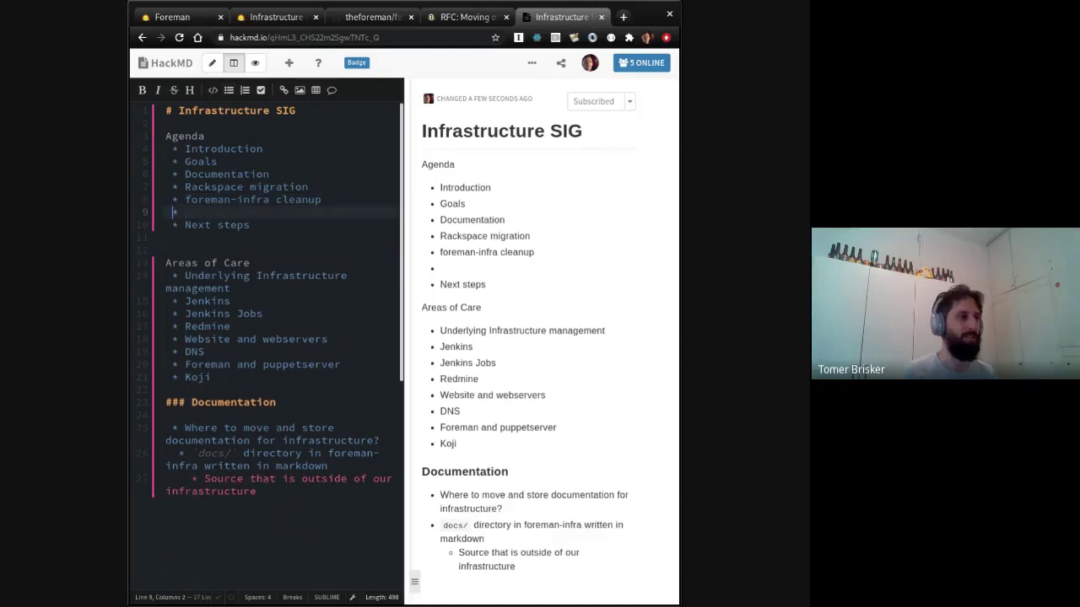
key("Tab")
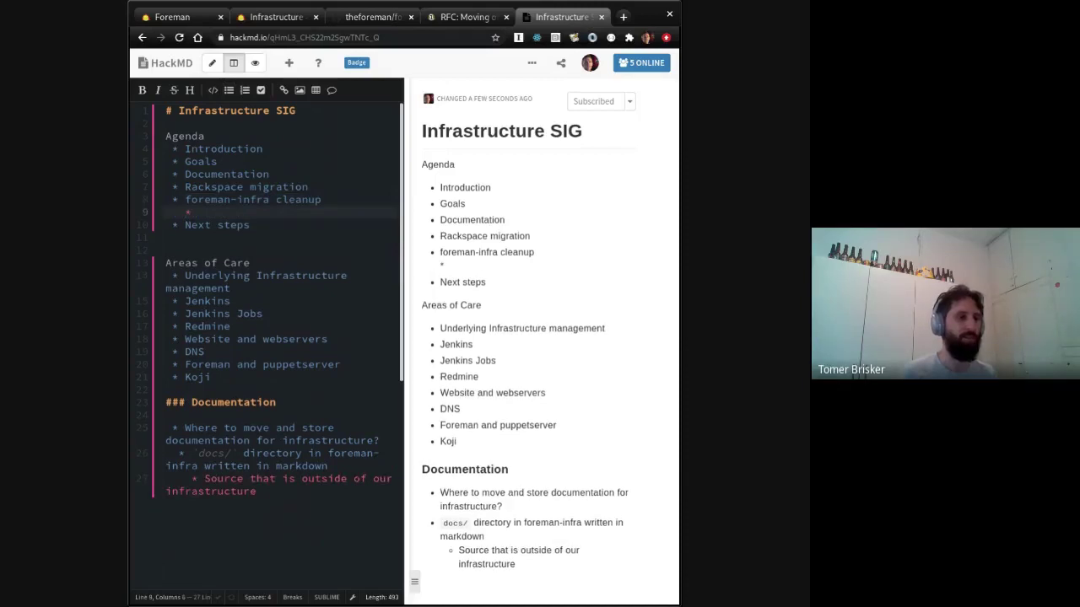
type("deeply nested")
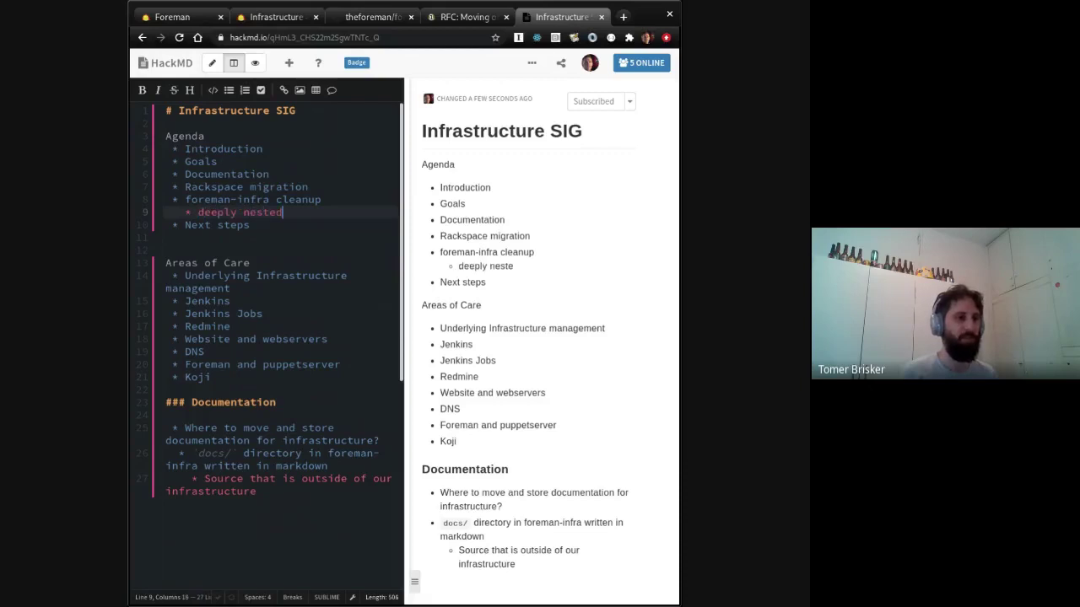
type(" ci/")
Step: Add an empty bullet at the end of the Documentation section, indented four spaces
scroll(172, 303, "down", 2)
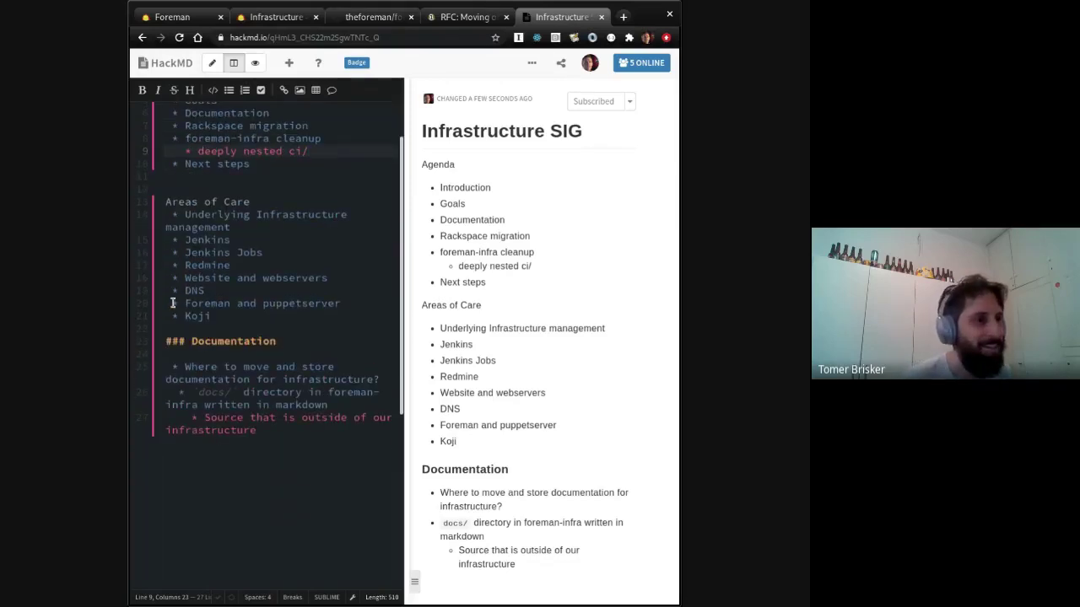
scroll(172, 303, "up", 1)
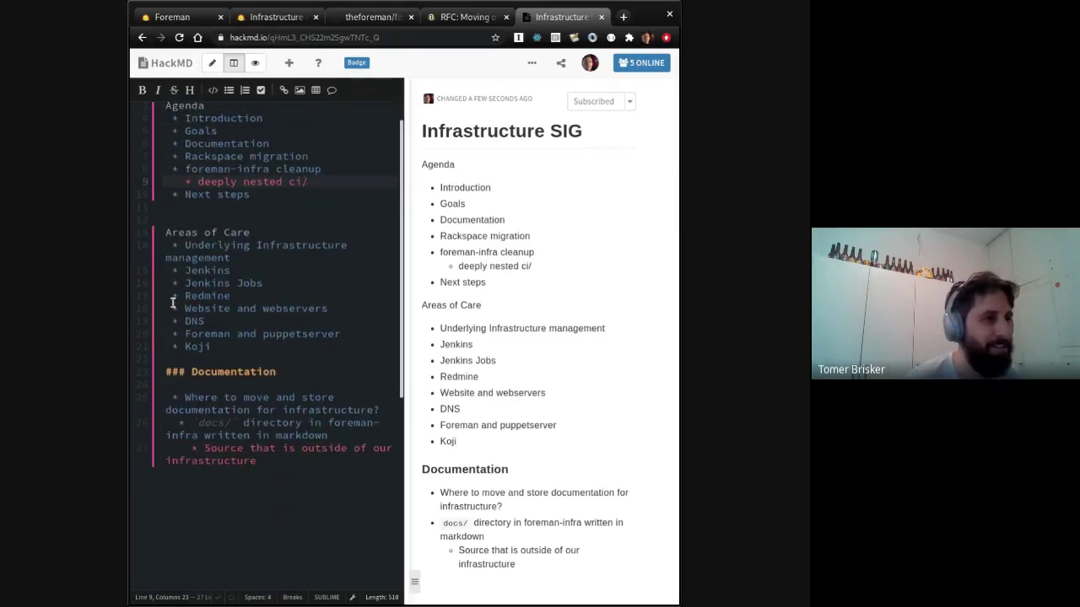
left_click(293, 461)
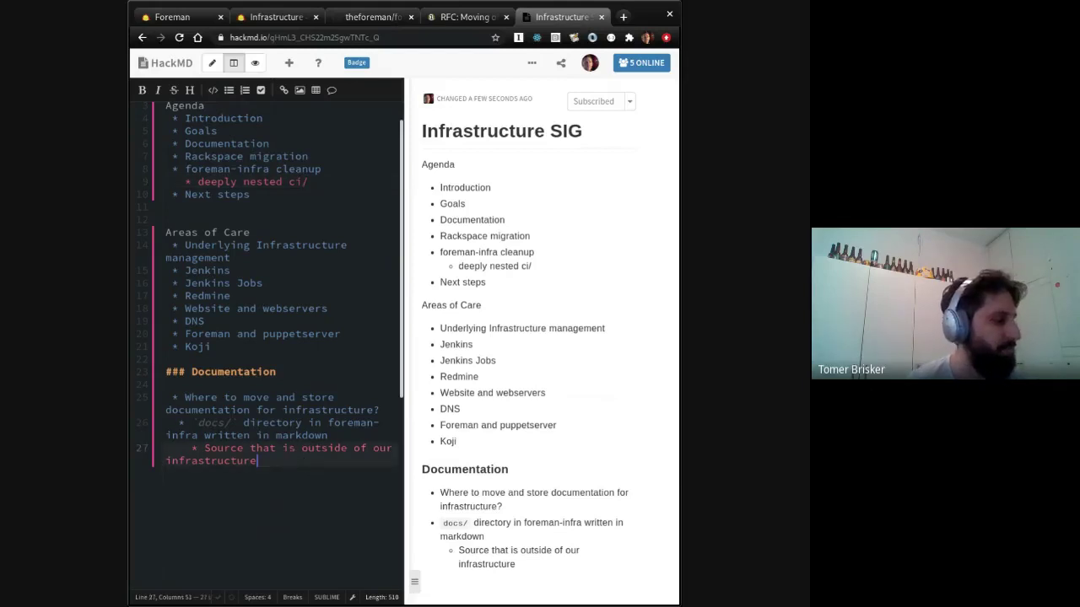
key("Return")
key("shift+Tab")
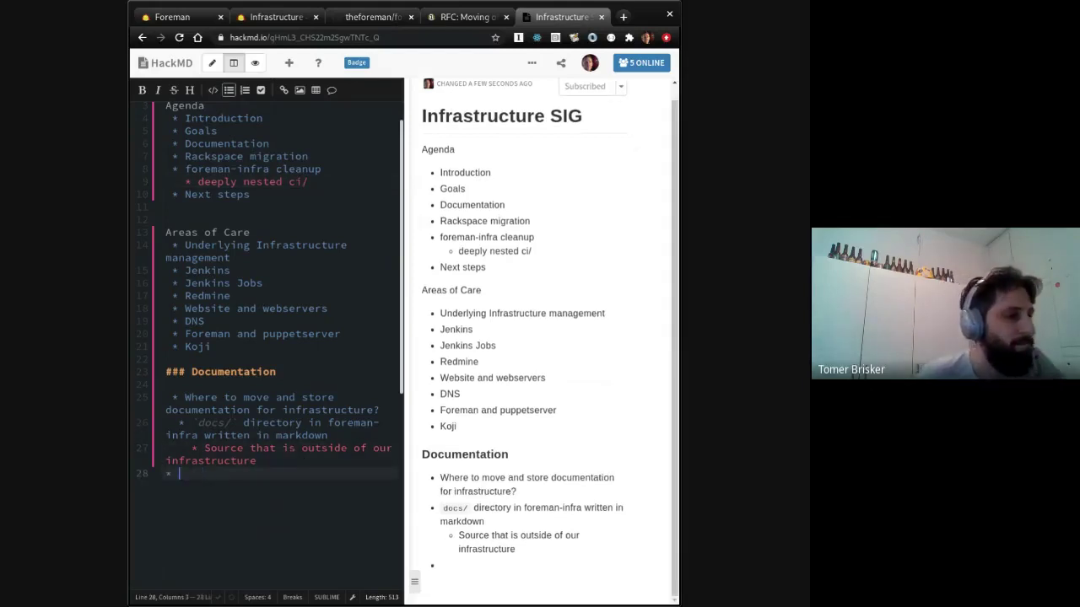
key("Left")
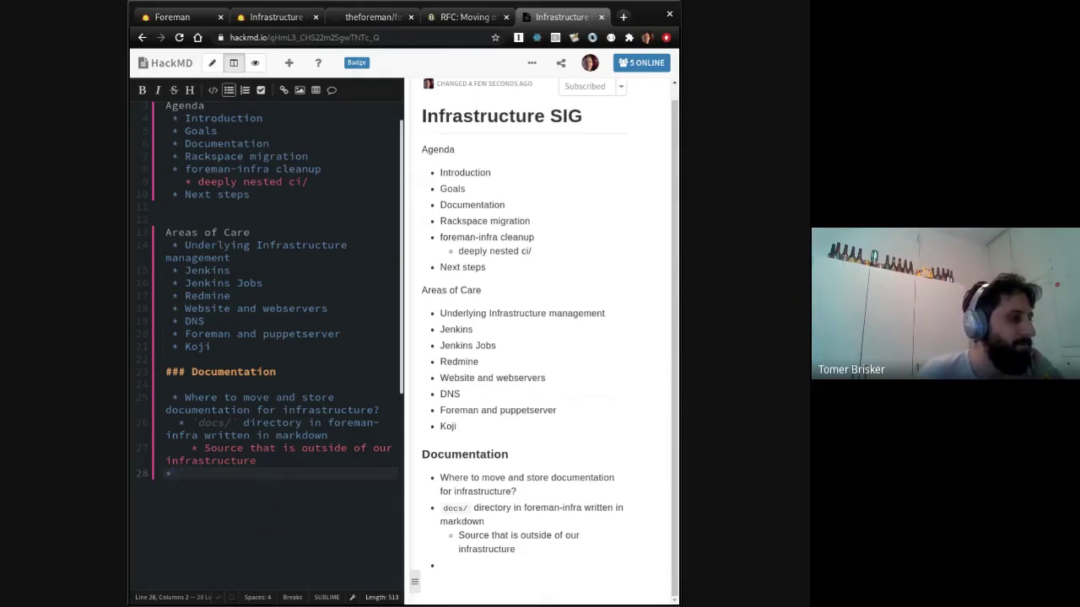
key("Tab")
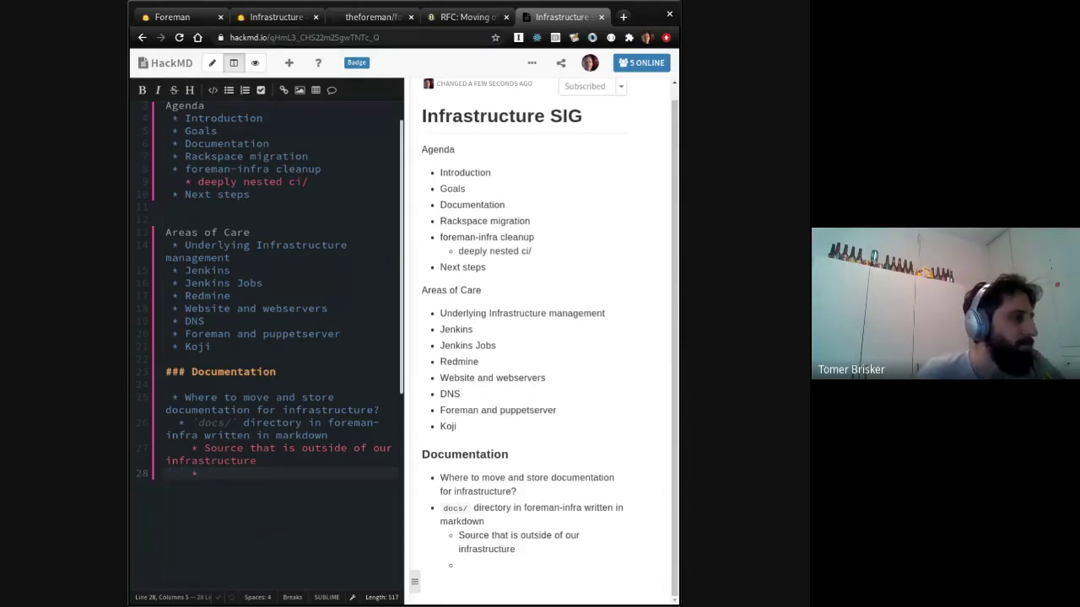
Step: Nest the docs/ directory bullet one level beneath the "Where to move and store documentation" question, indented four spaces on its own line
left_click(180, 423)
key("Tab")
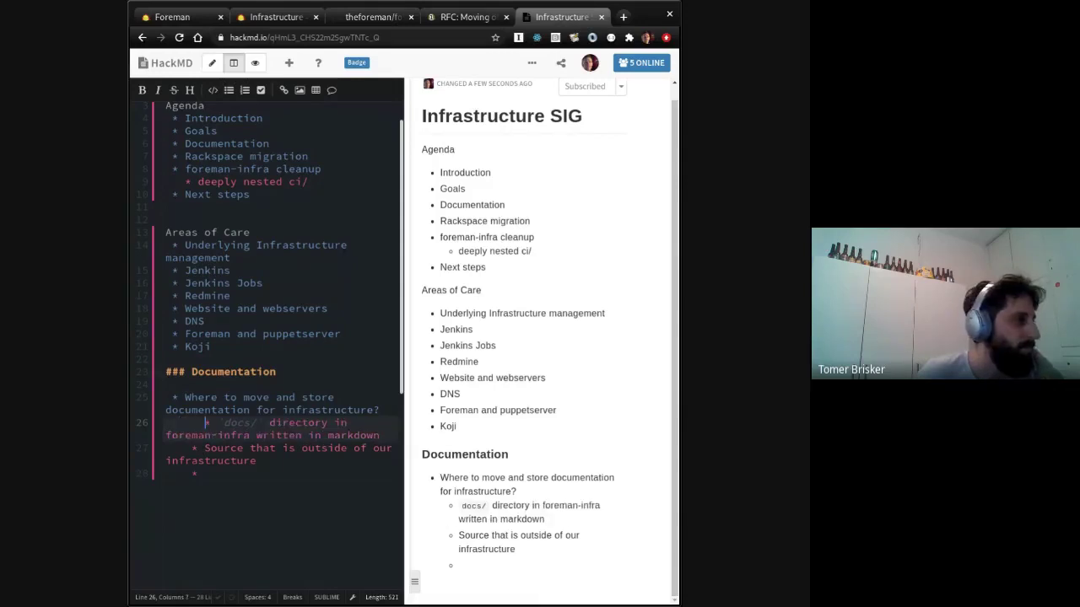
key("BackSpace")
left_click(198, 435)
key("Home")
key("BackSpace")
key("BackSpace")
key("BackSpace")
key("BackSpace")
key("BackSpace")
key("BackSpace")
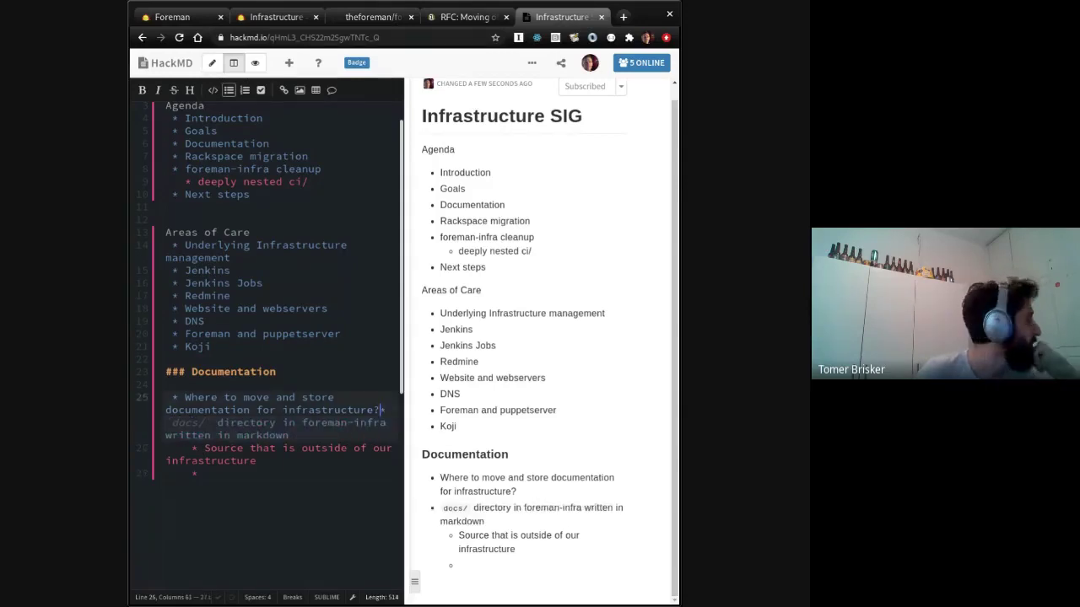
key("Tab")
key("Return")
key("BackSpace")
key("Up")
key("Home")
key("BackSpace")
key("BackSpace")
key("BackSpace")
key("BackSpace")
Step: Indent the "Source that is outside of our infrastructure" bullet one level beneath the docs/ directory bullet
key("Down")
key("Down")
key("Down")
key("Home")
key("Tab")
left_click(218, 460)
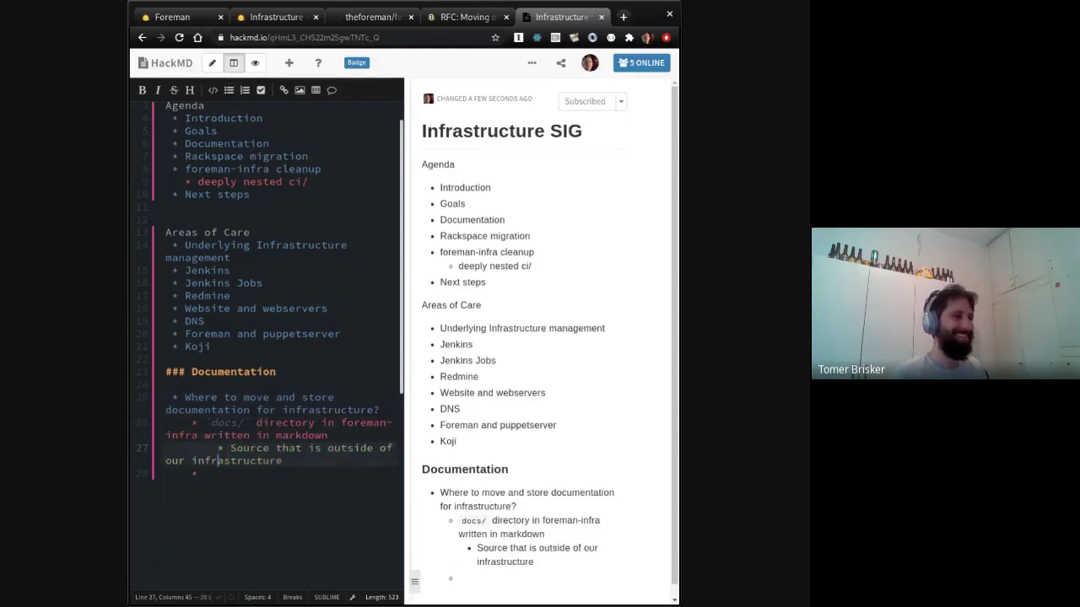
Step: Write "gh-pages branch to publish docs" in the empty nested bullet at the end of the Documentation section
key("Down")
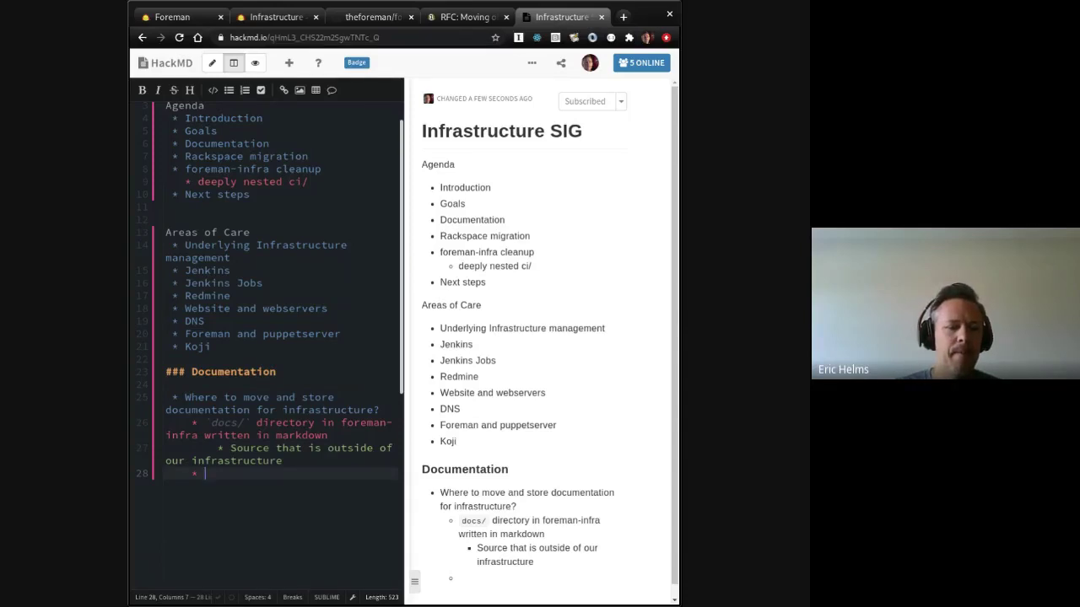
type("gh-pages")
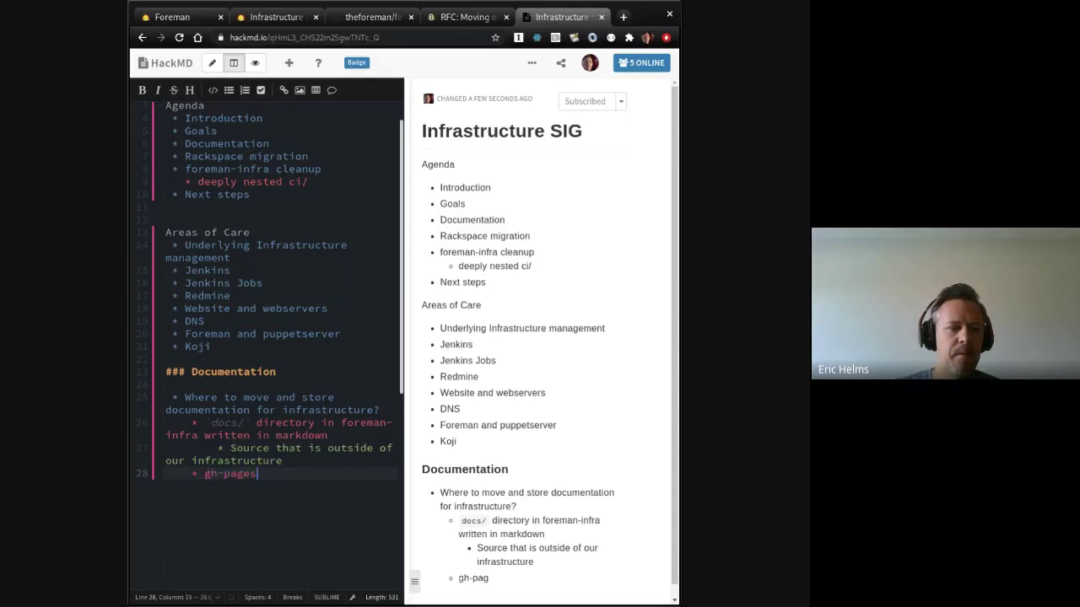
type(" to publish doc")
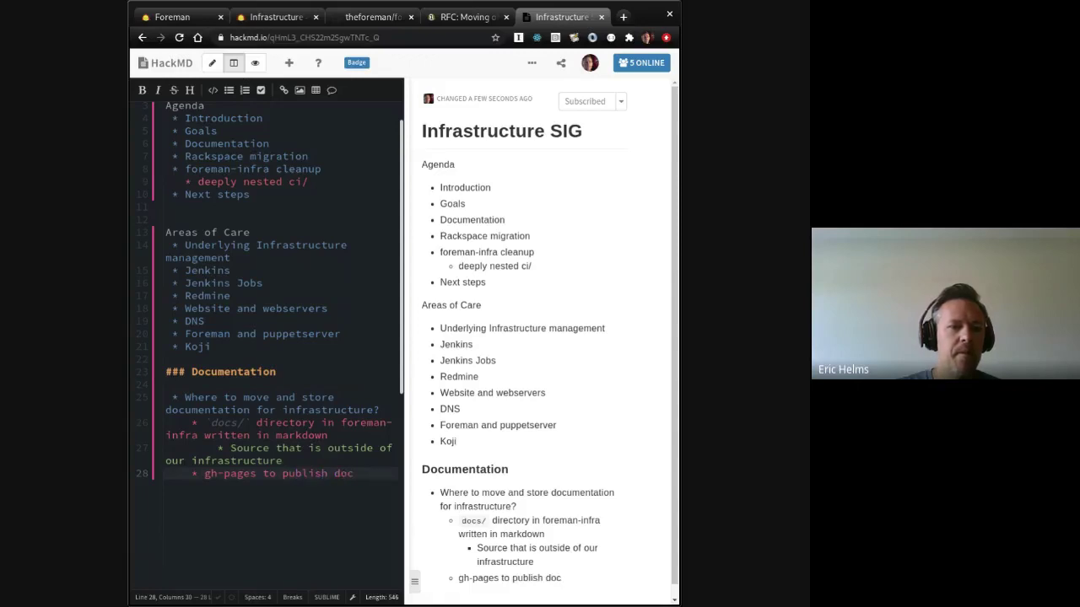
type("s")
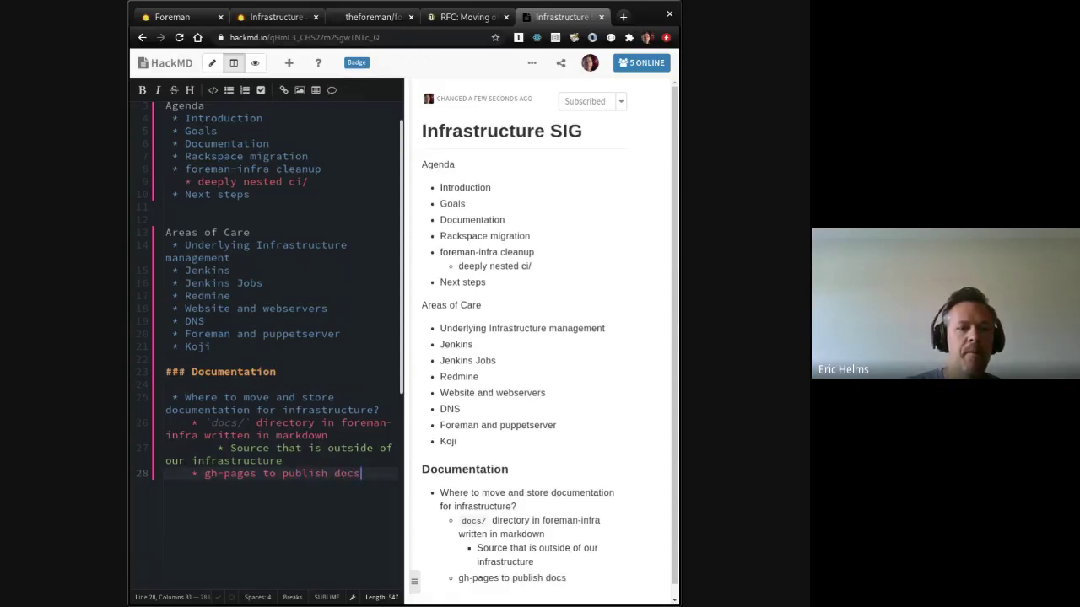
key("ctrl+Left")
key("ctrl+Left")
key("ctrl+Left")
type("branch")
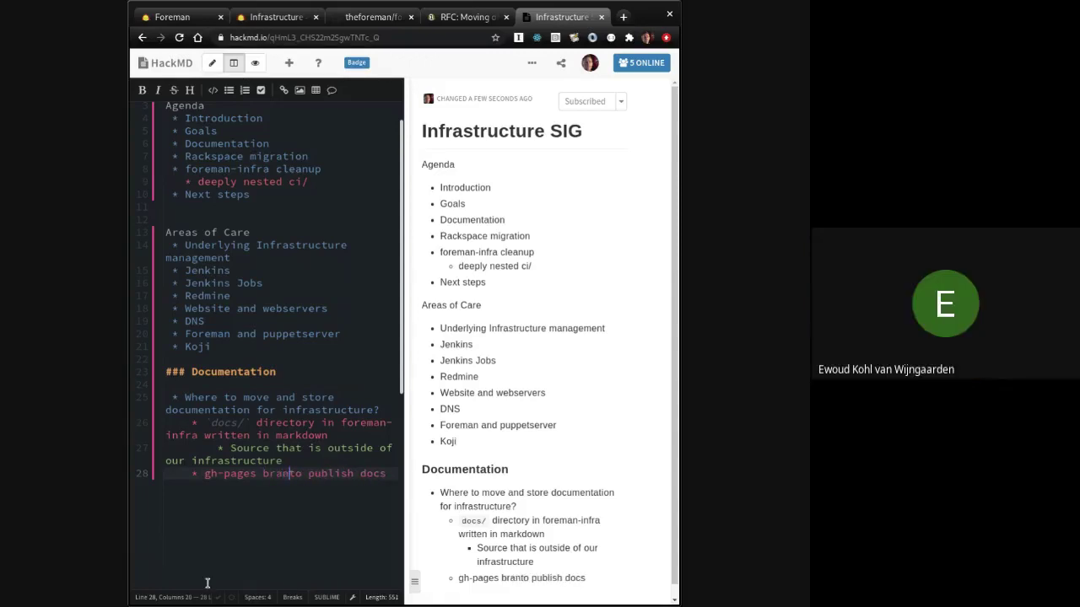
key("End")
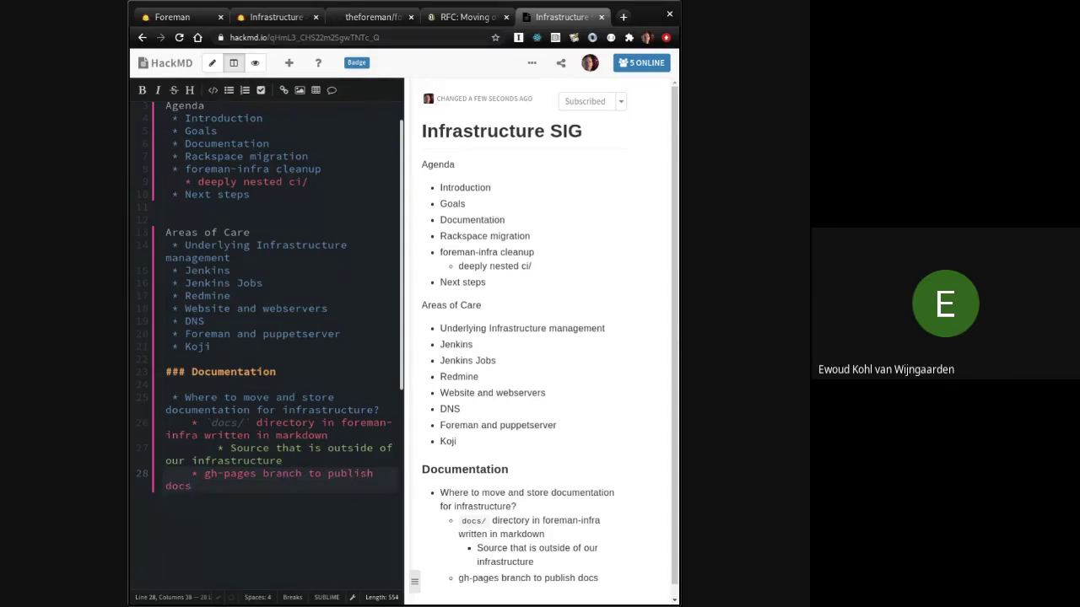
Step: Add an empty unindented bullet at the end of the Documentation section and remove the leading space before the documentation question bullet
key("Return")
key("shift+Tab")
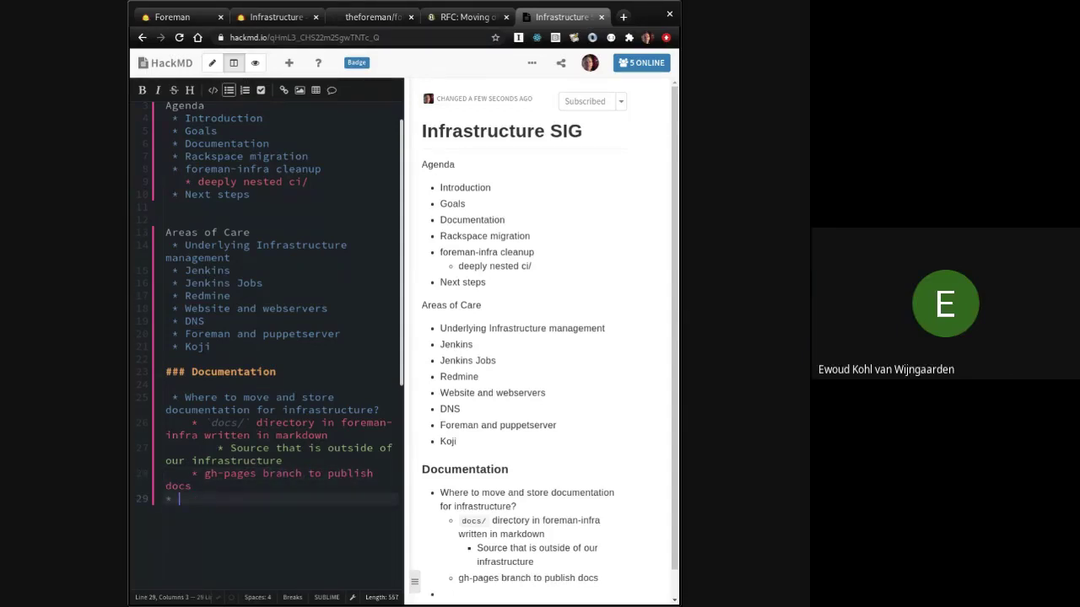
key("Up")
key("Up")
key("Up")
key("Up")
key("Up")
key("Up")
key("Up")
key("Up")
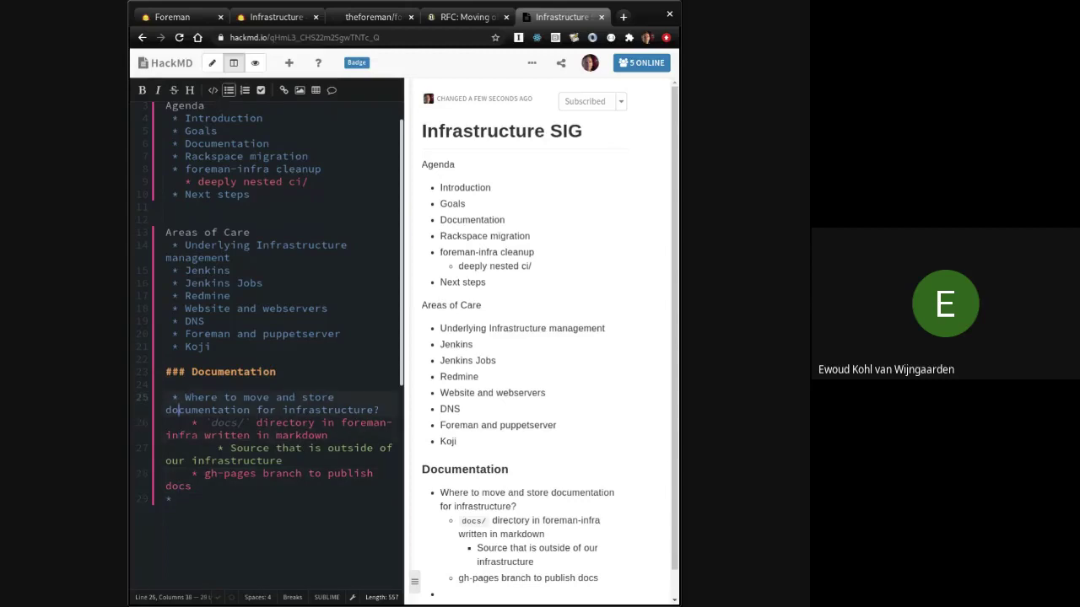
key("Home")
key("Delete")
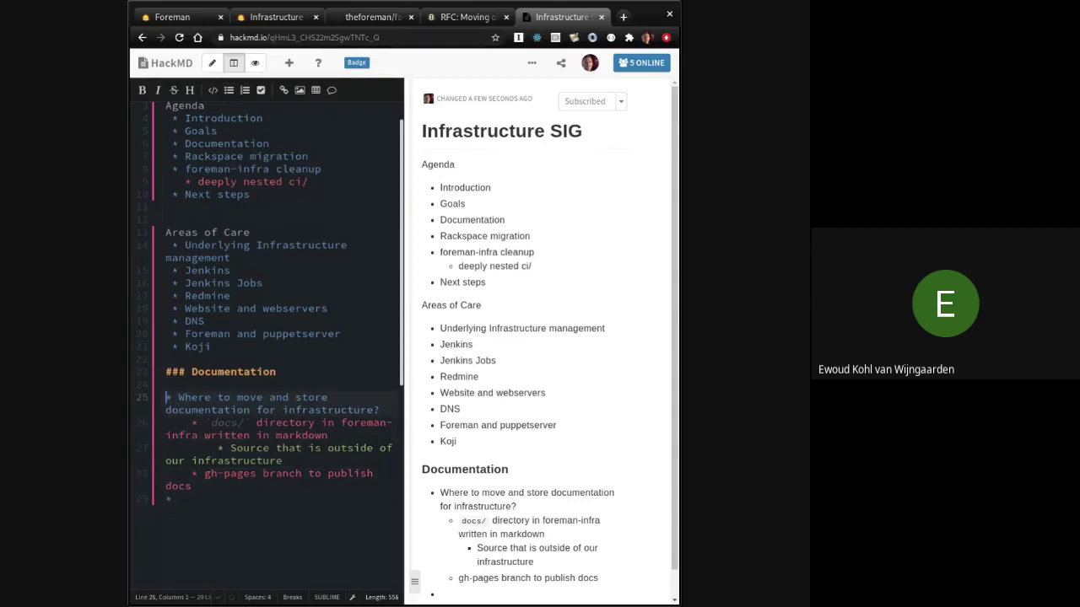
scroll(226, 528, "up", 1)
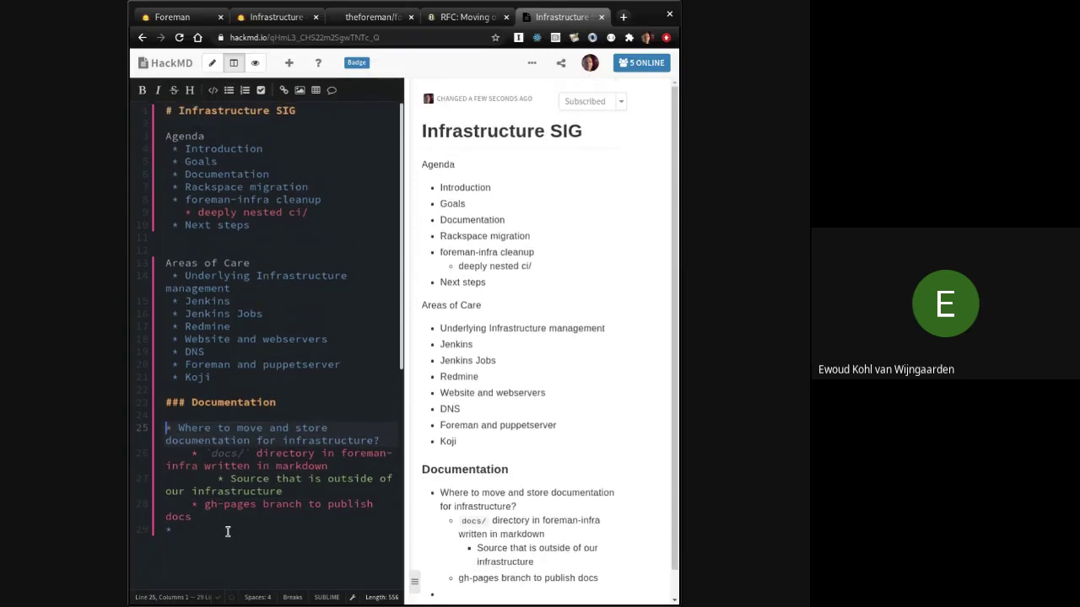
left_click(173, 224)
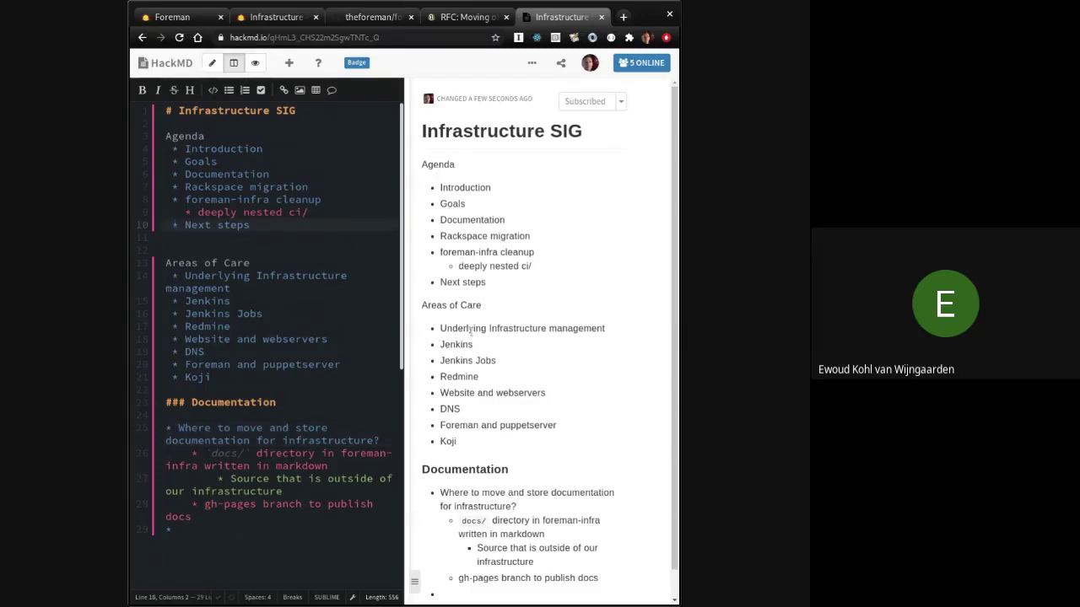
key("Down")
key("Down")
key("Down")
key("Down")
key("Down")
key("Down")
key("Down")
key("Down")
key("Down")
key("Down")
key("Down")
key("Down")
key("Down")
key("Down")
key("Down")
key("Down")
key("Down")
key("Down")
key("Down")
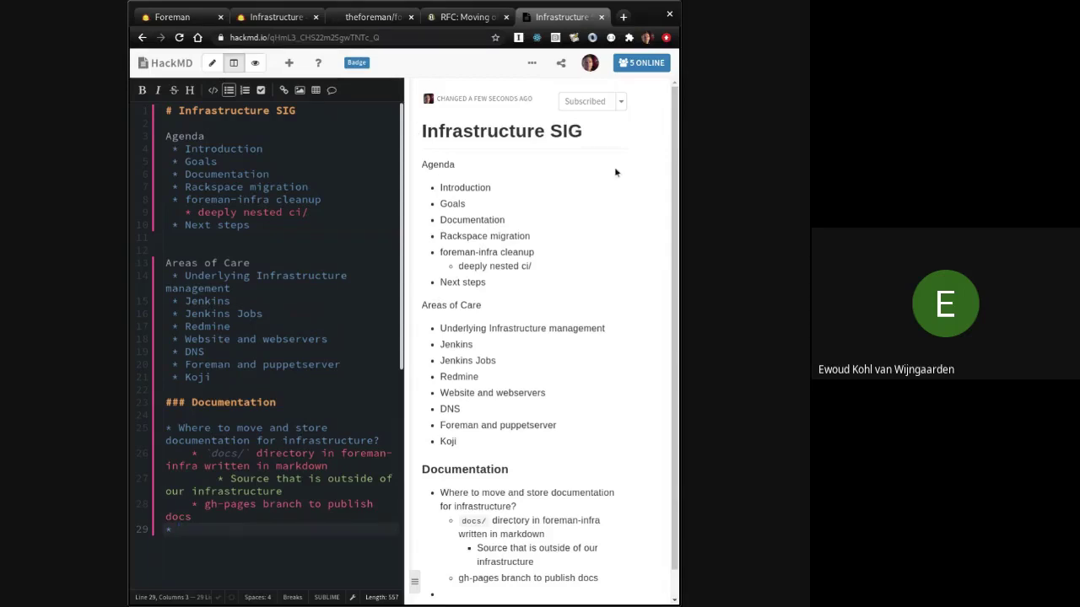
Step: Review the Foreman Infrastructure wiki page from the web server notes down to the infrastructure providers and other handy stuff
left_click(266, 24)
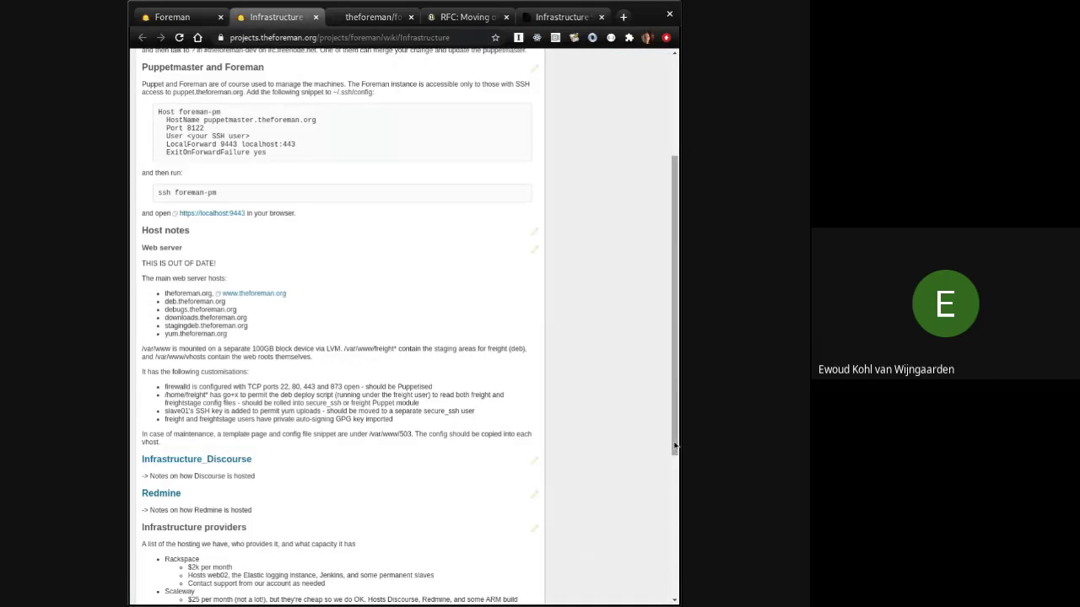
left_click_drag(675, 446, 674, 279)
scroll(433, 298, "down", 5)
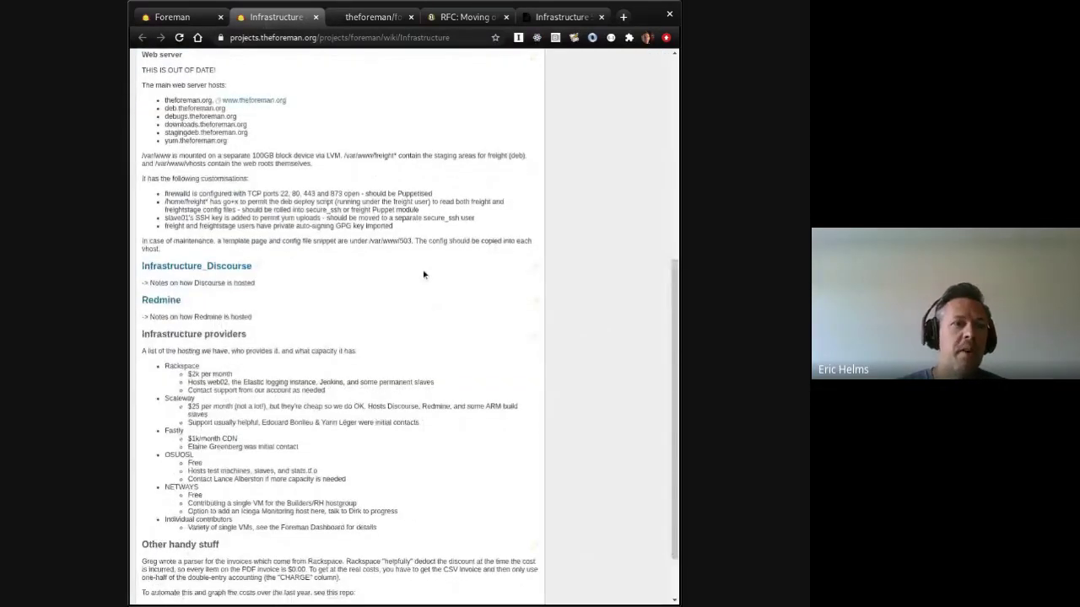
scroll(423, 274, "down", 1)
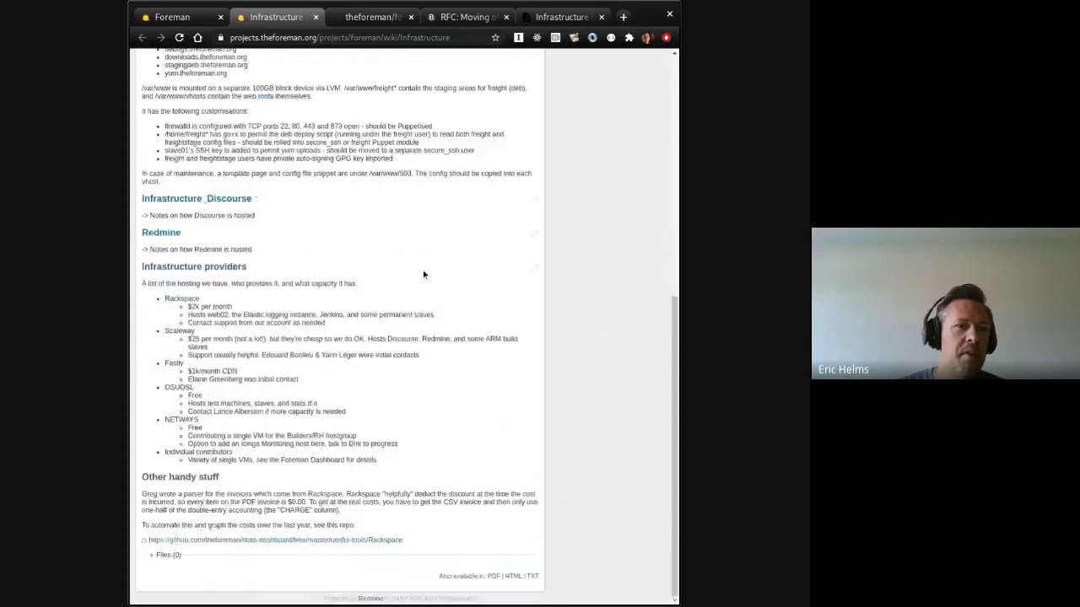
Step: View the linked Redmine hosting notes and return to the overview at the start of the Infrastructure wiki page
left_click(162, 234)
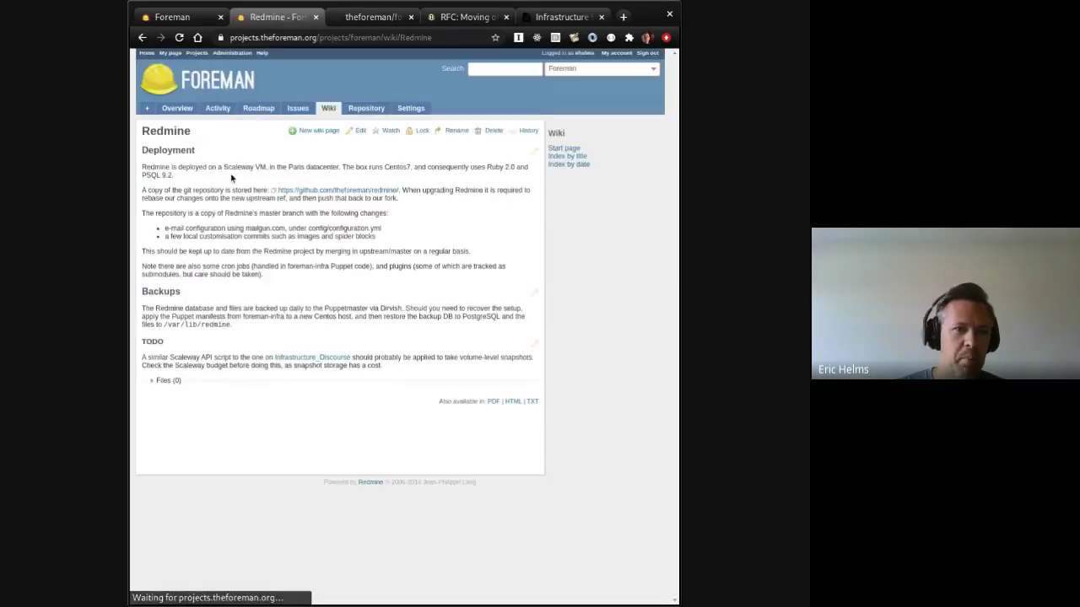
left_click(141, 37)
scroll(202, 335, "up", 3)
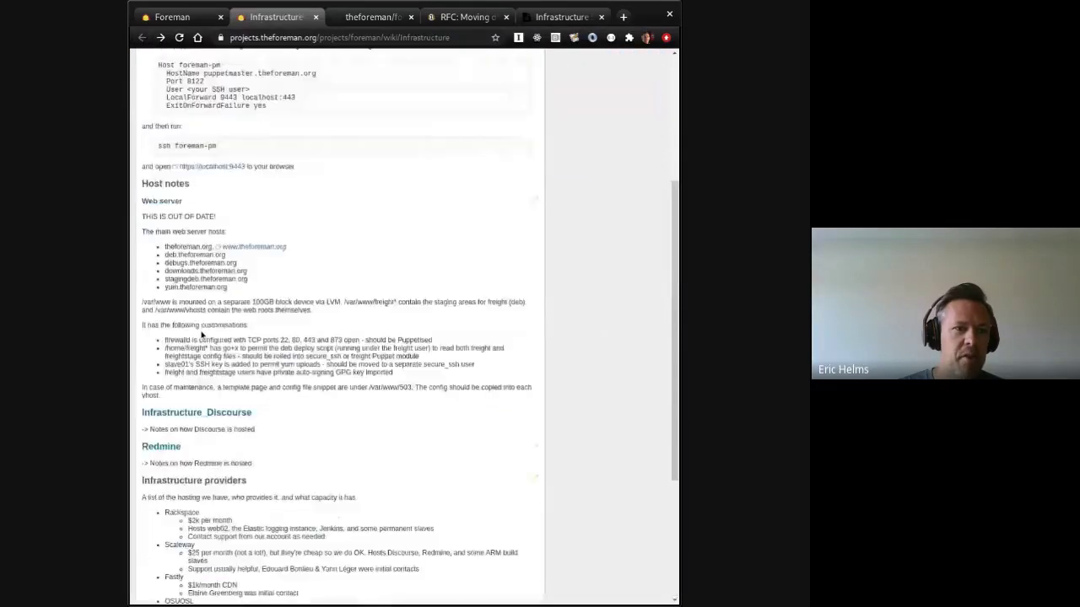
scroll(202, 334, "up", 7)
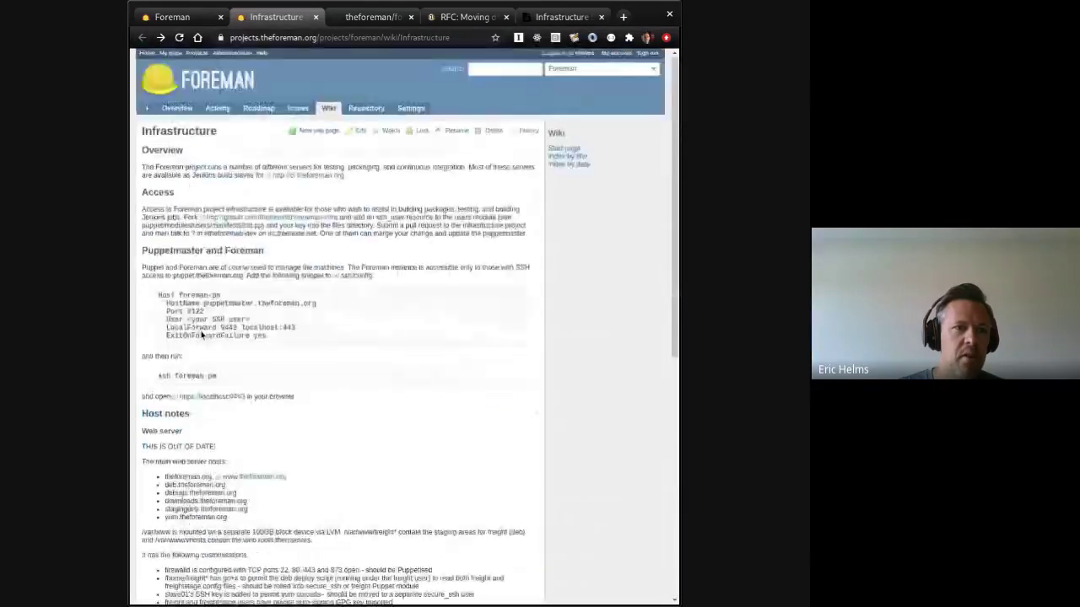
Step: Examine the Foreman wiki's title index from the Infrastructure entries down to its end and back up to its beginning
left_click(194, 16)
scroll(295, 380, "down", 3)
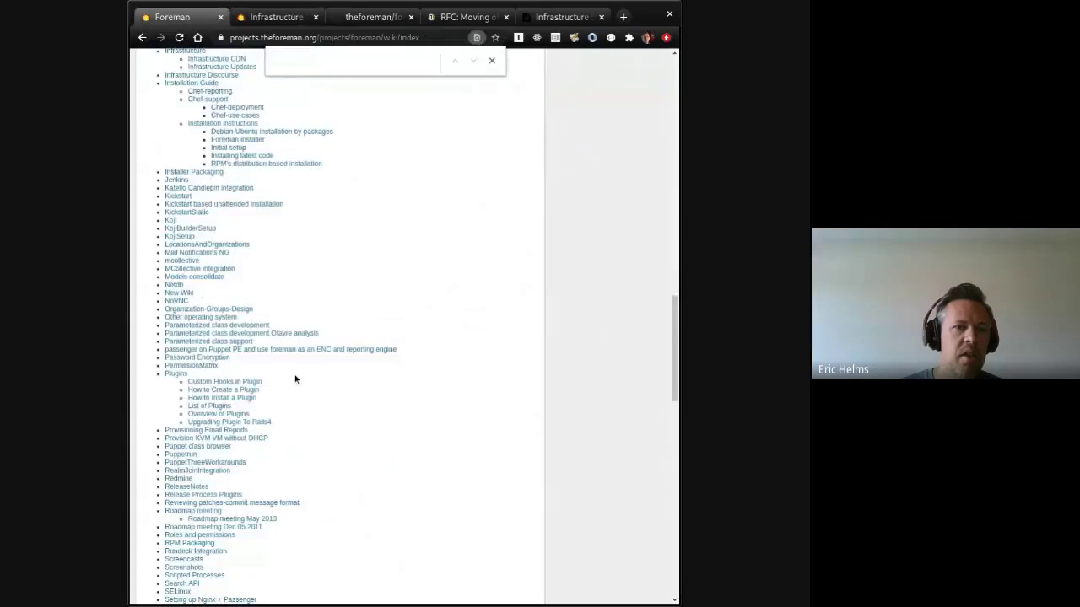
scroll(295, 379, "down", 2)
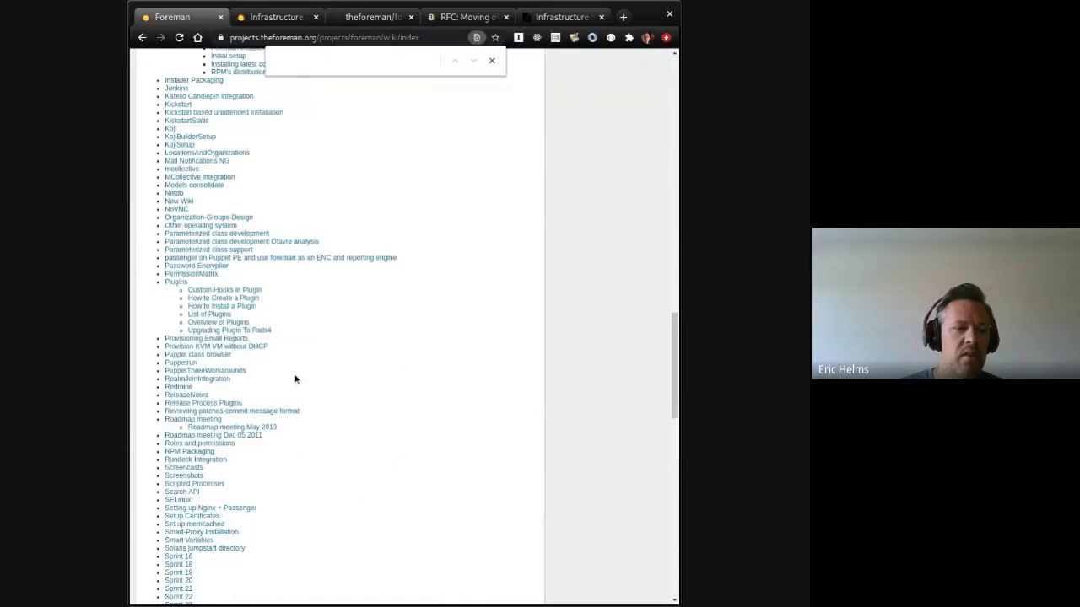
scroll(322, 312, "down", 4)
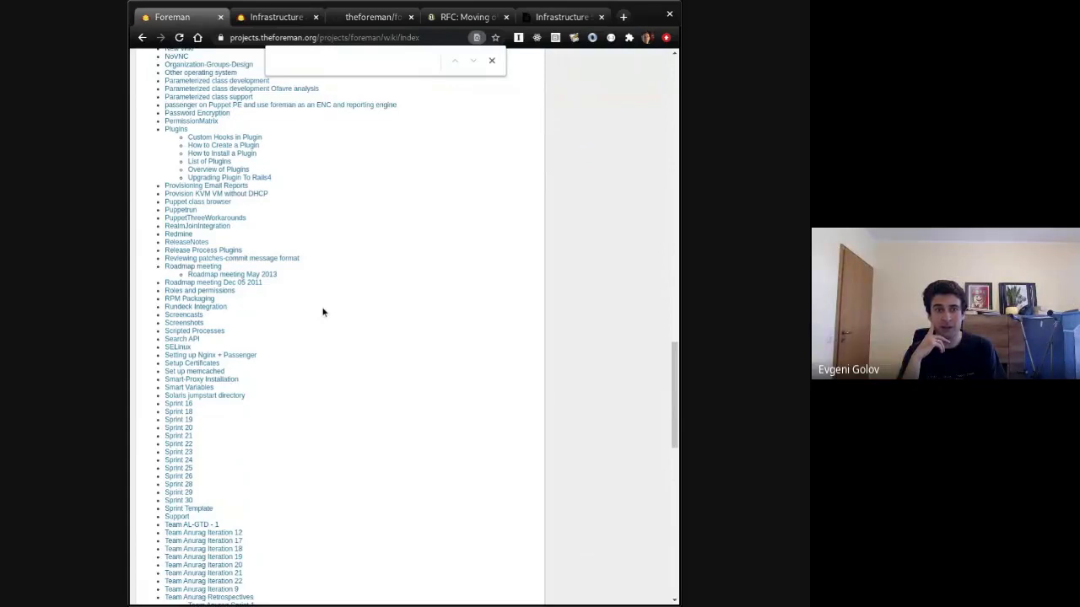
scroll(322, 312, "down", 11)
scroll(323, 313, "down", 6)
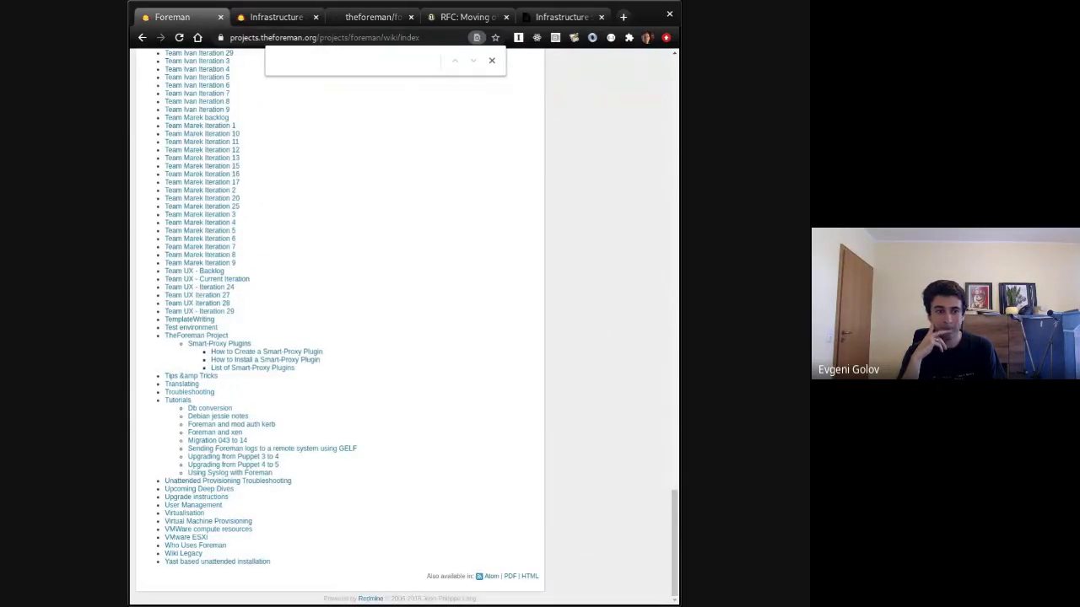
scroll(322, 312, "up", 20)
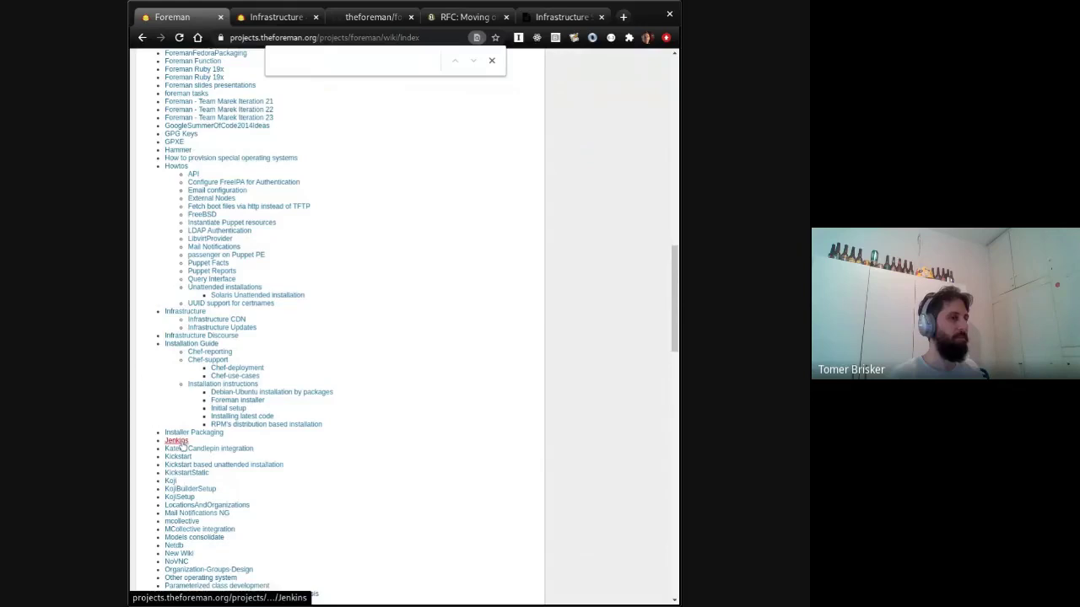
scroll(379, 360, "up", 3)
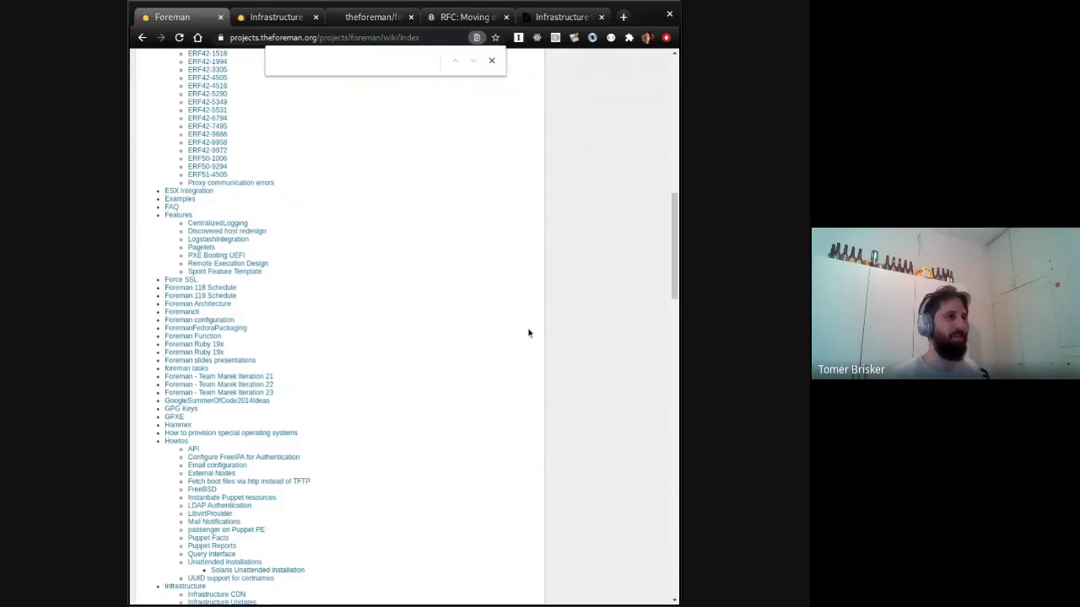
scroll(254, 133, "up", 4)
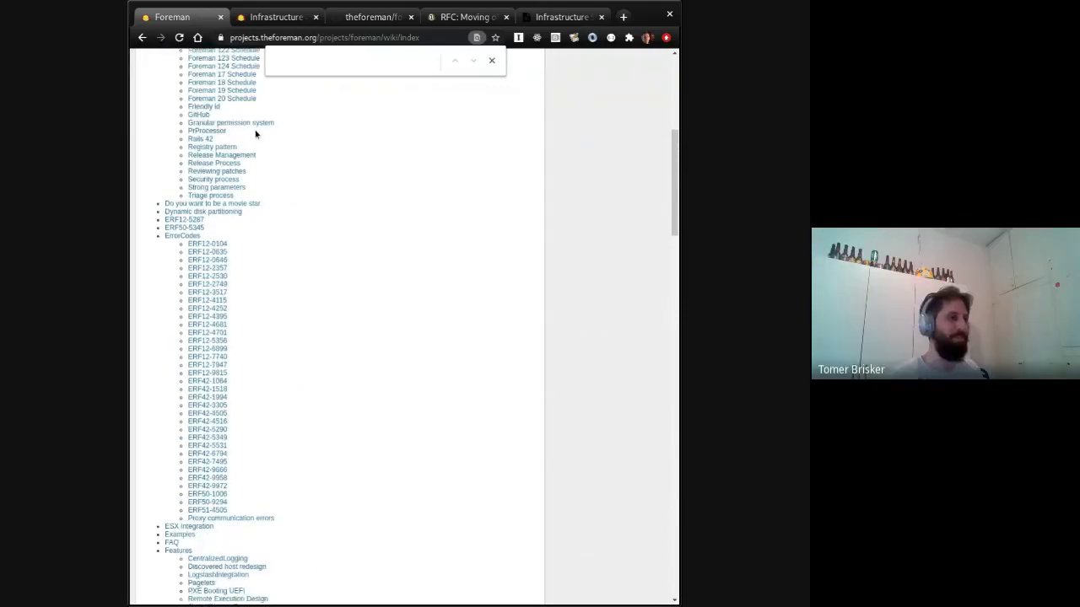
scroll(256, 134, "up", 5)
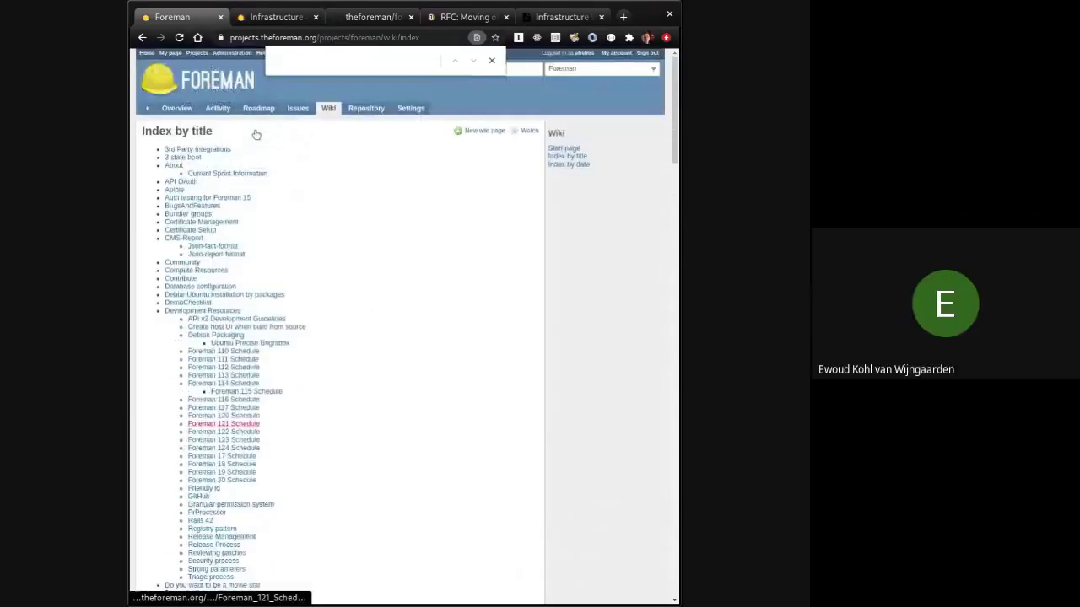
Step: View the theforeman/foreman-infra repository page and return to the Documentation section of the shared HackMD notes
left_click(347, 24)
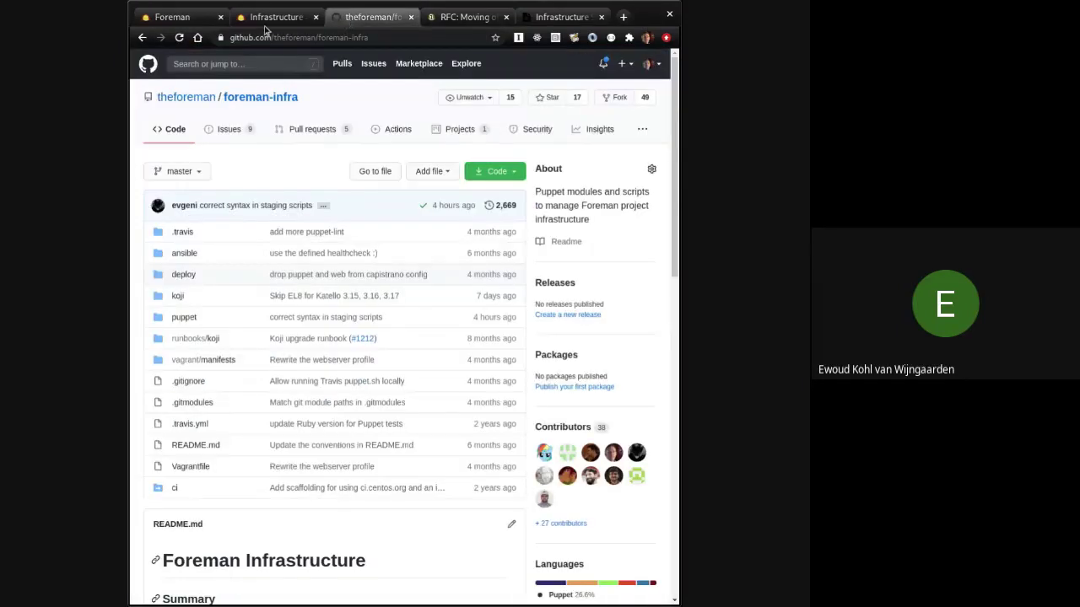
left_click(266, 24)
left_click(552, 17)
scroll(268, 319, "down", 4)
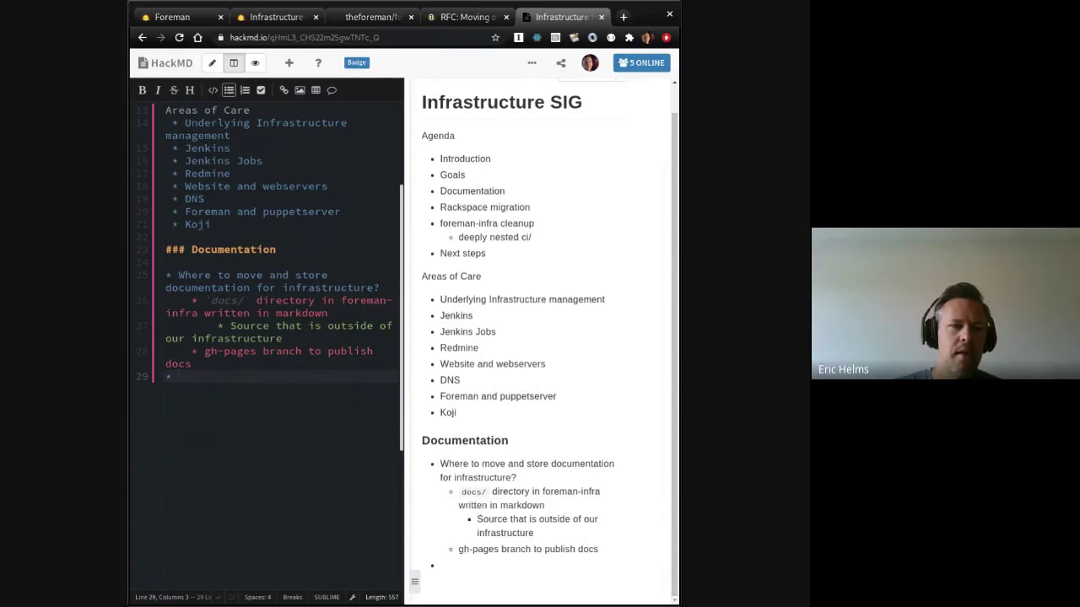
scroll(260, 457, "up", 3)
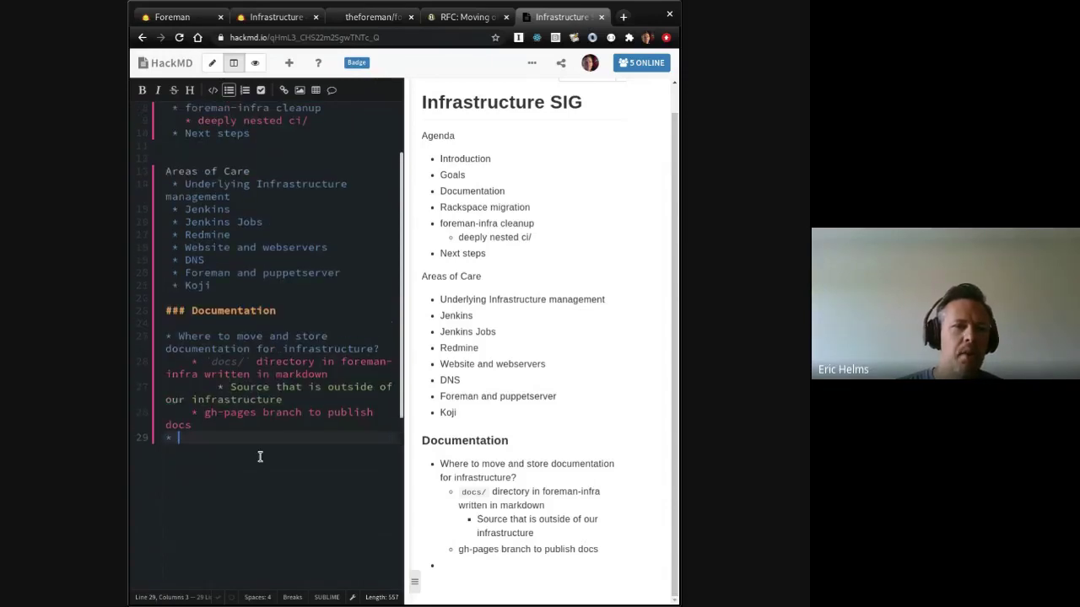
scroll(260, 456, "down", 2)
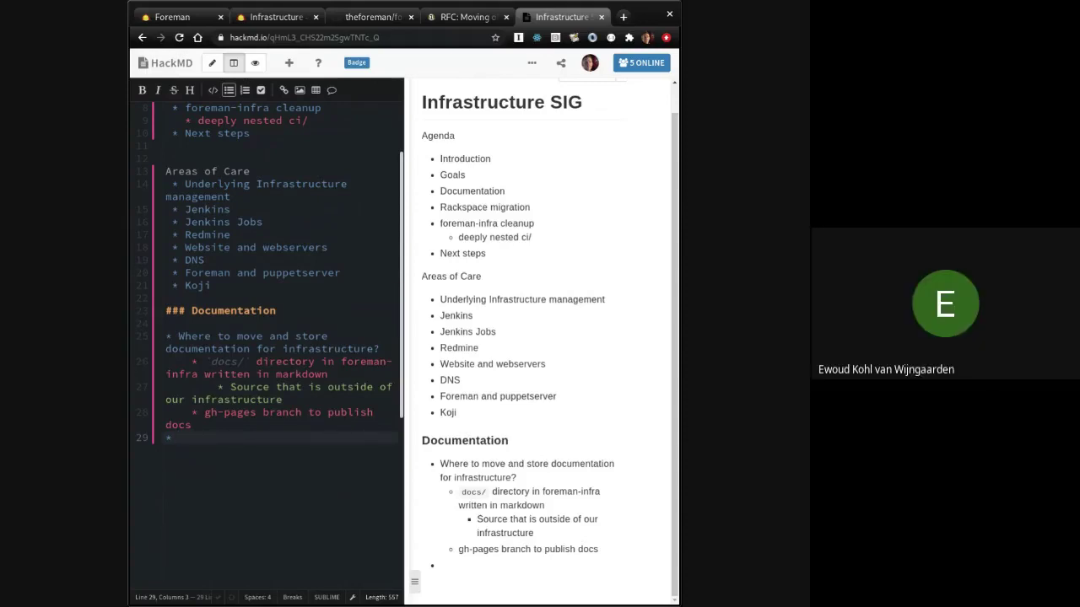
Step: Insert "auto-publish to" at the start of the "gh-pages branch to publish docs" bullet
key("Up")
key("Right")
key("Right")
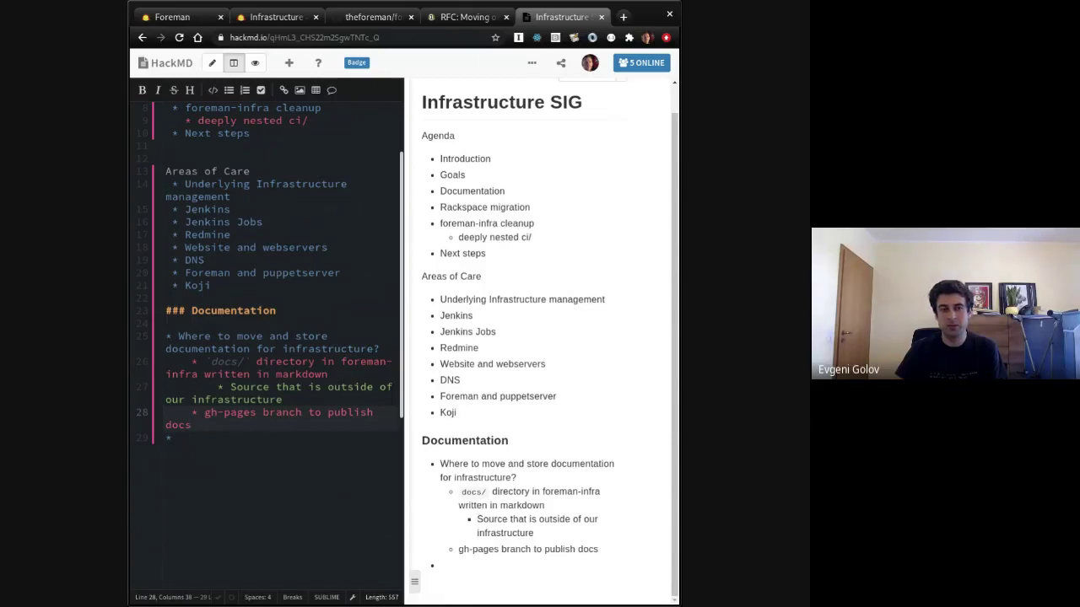
left_click(375, 413)
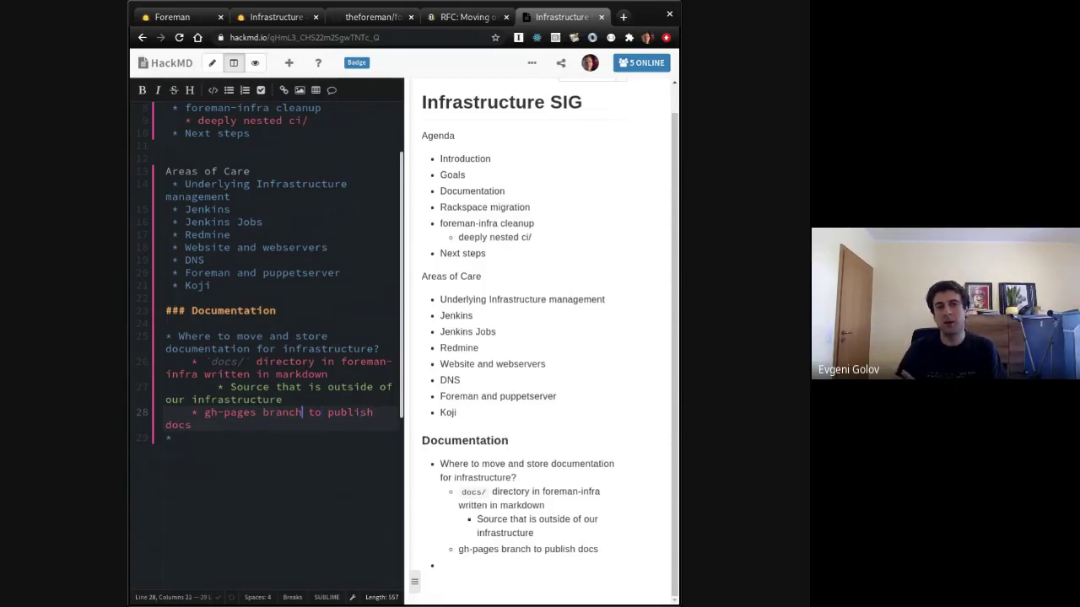
left_click(257, 413)
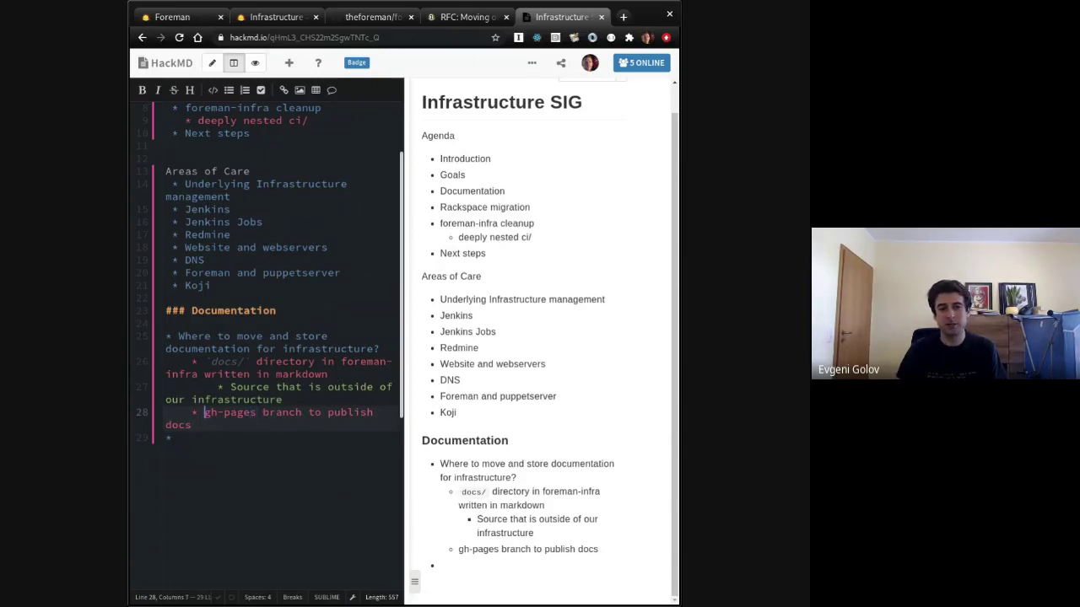
left_click(204, 412)
type("auto-publish to")
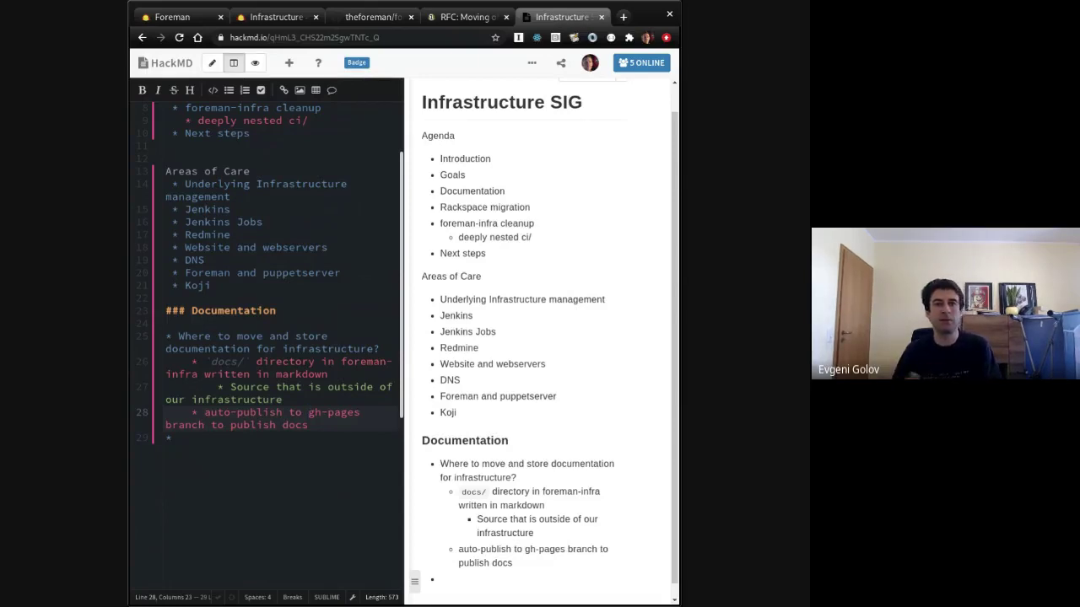
left_click(310, 425)
left_click(186, 438)
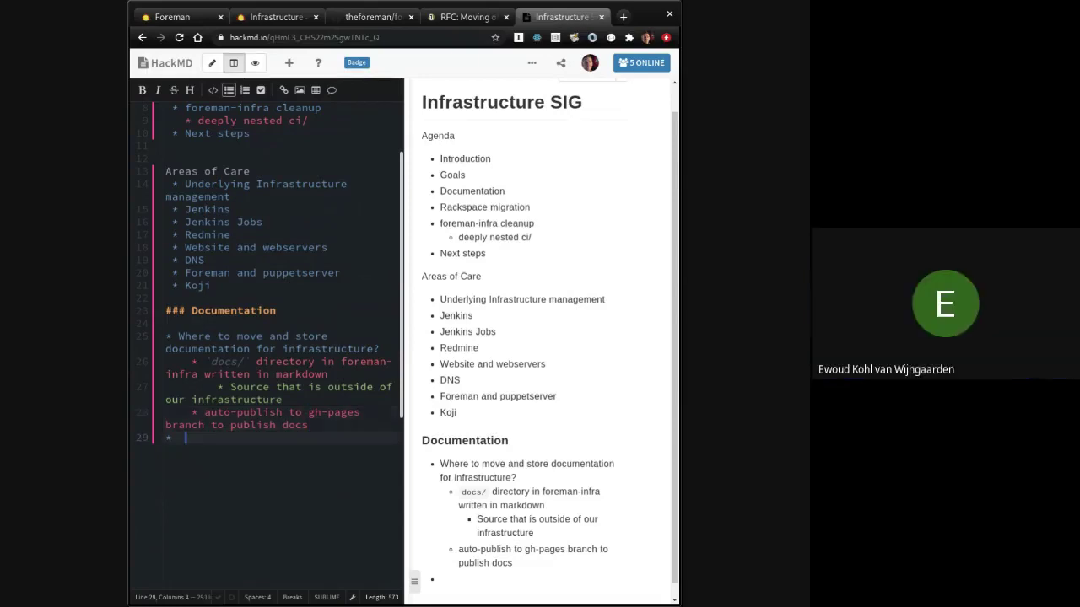
key("Up")
key("Up")
key("Up")
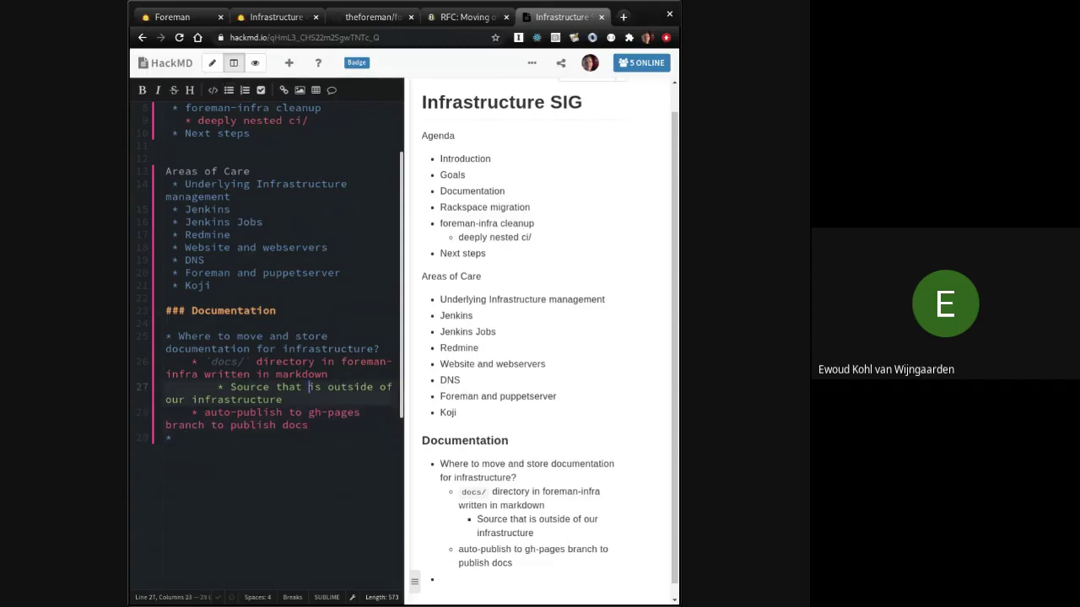
key("End")
left_click(310, 425)
left_click(173, 438)
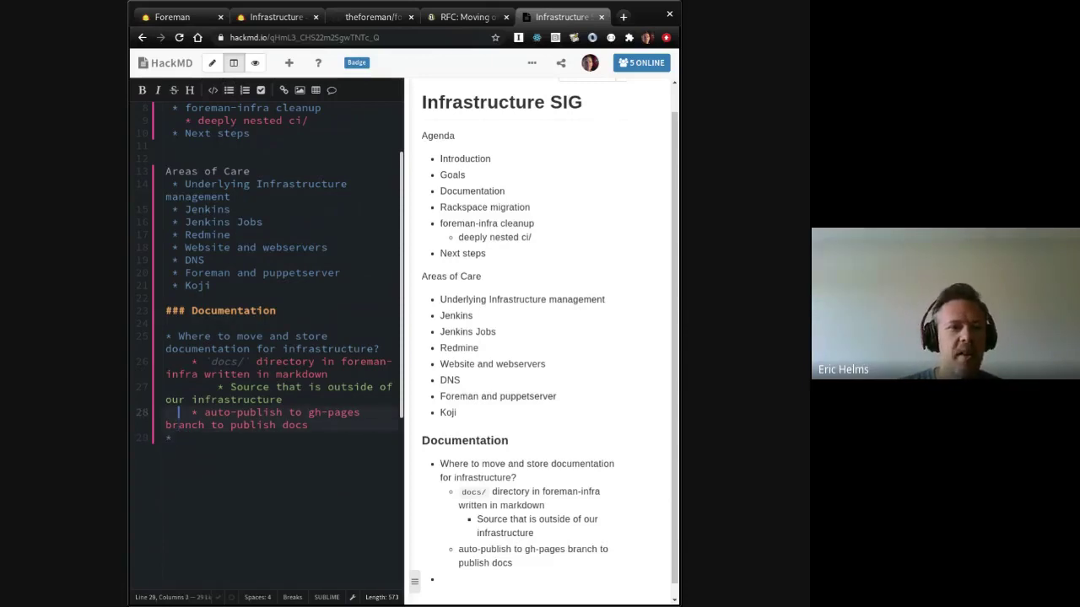
left_click(179, 374)
key("Down")
key("Down")
key("Down")
key("Down")
key("Down")
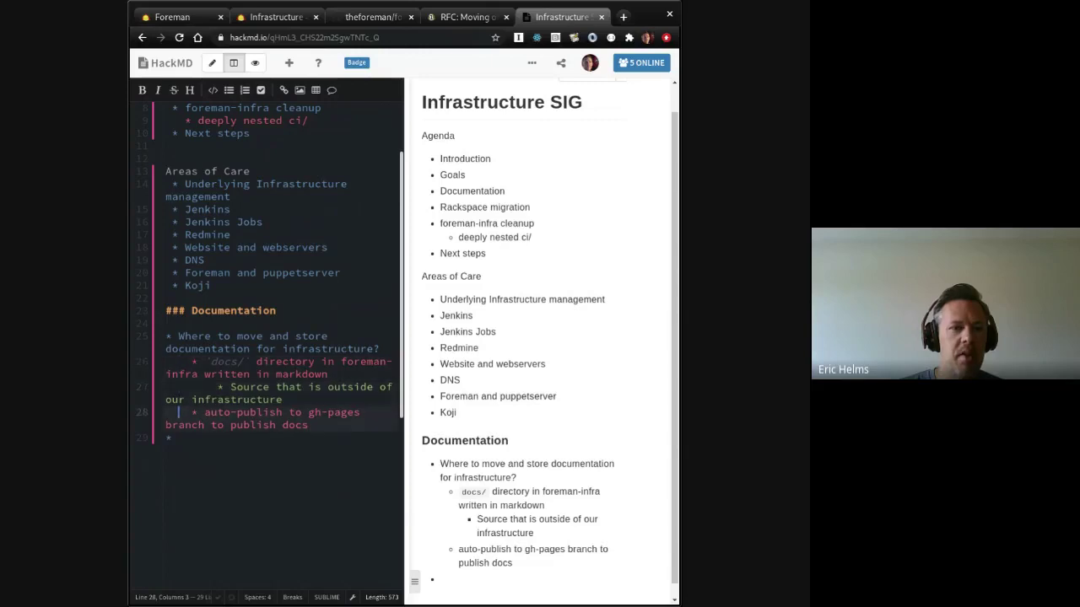
key("Tab")
key("shift+Tab")
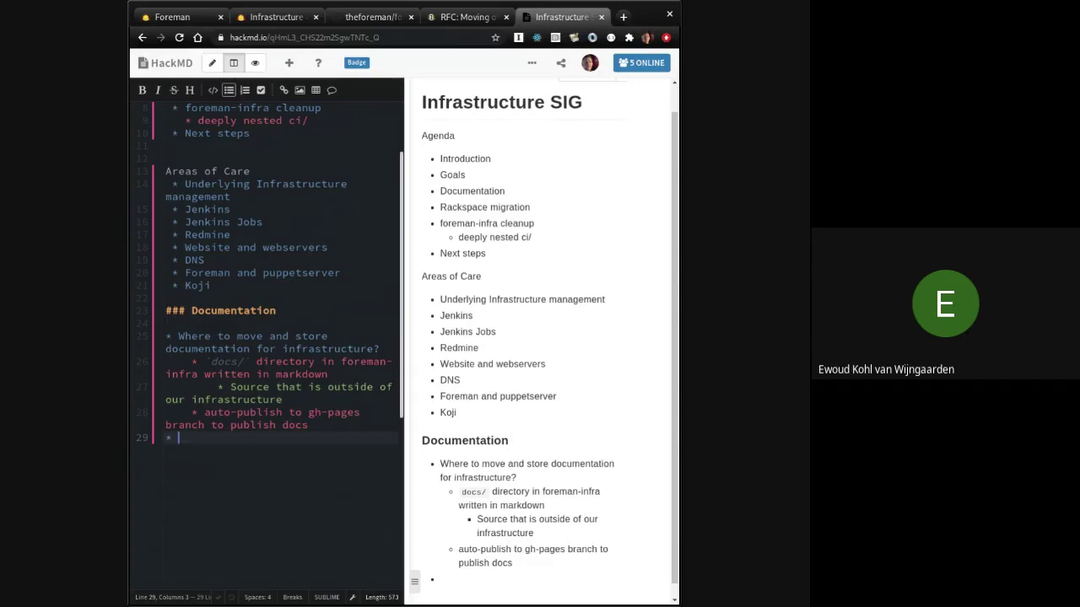
Step: Replace "gh-pages branch" with "github pages" in the auto-publish bullet of the Documentation section
left_click(192, 425)
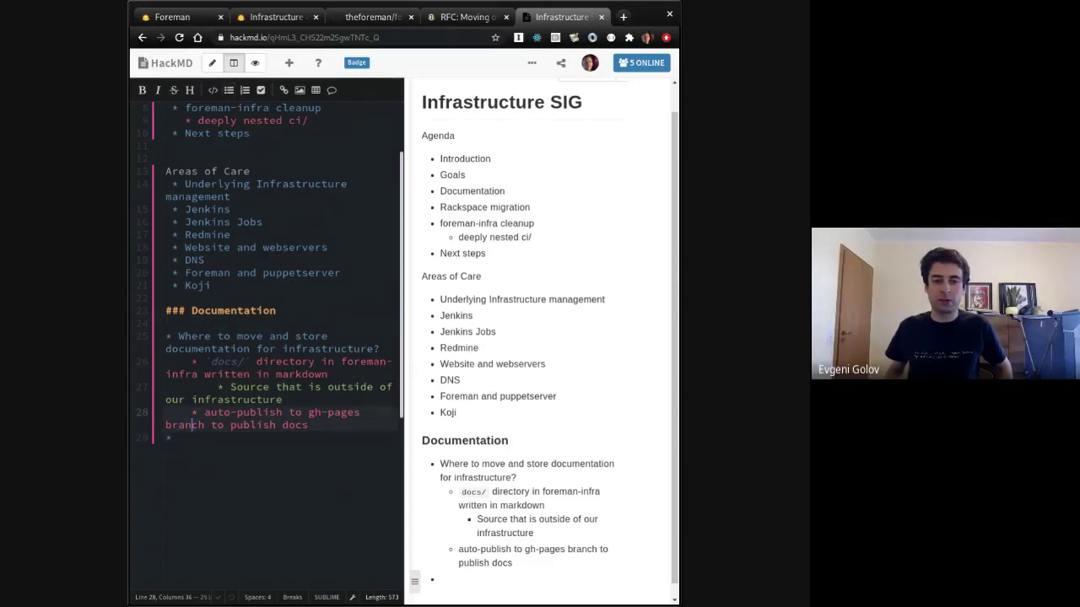
left_click(211, 425)
key("BackSpace")
key("BackSpace")
key("BackSpace")
key("BackSpace")
key("BackSpace")
key("BackSpace")
key("BackSpace")
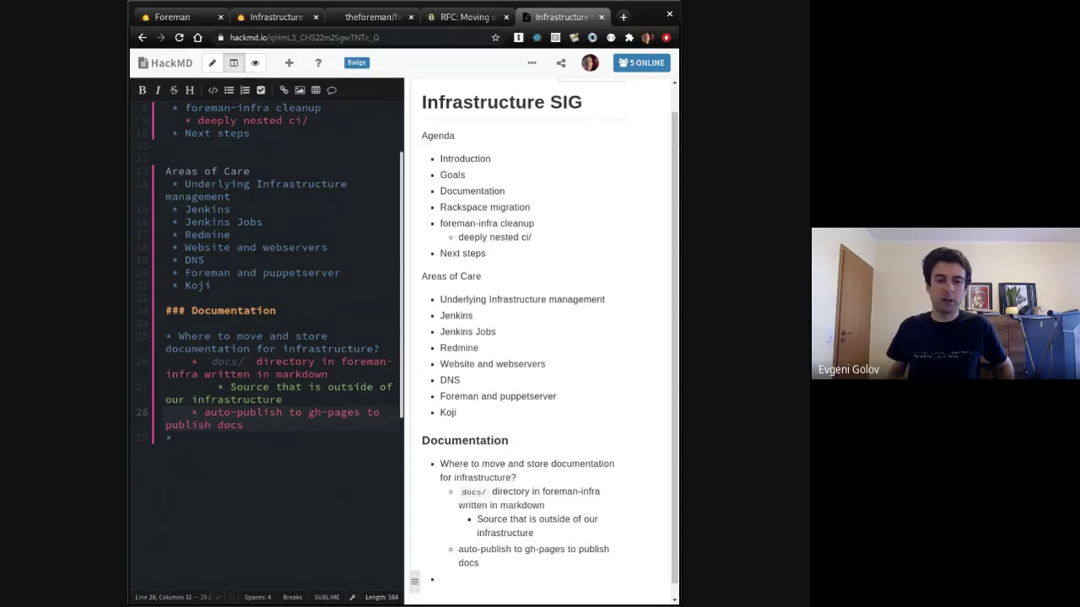
key("BackSpace")
key("BackSpace")
key("BackSpace")
key("BackSpace")
key("BackSpace")
key("BackSpace")
key("BackSpace")
key("BackSpace")
type("git")
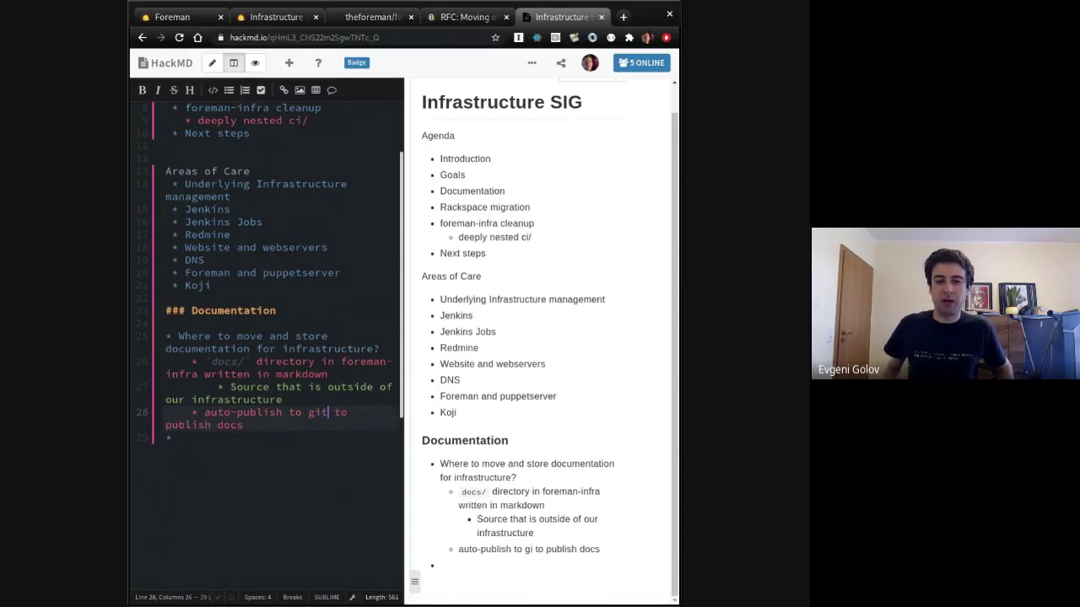
type("hub ")
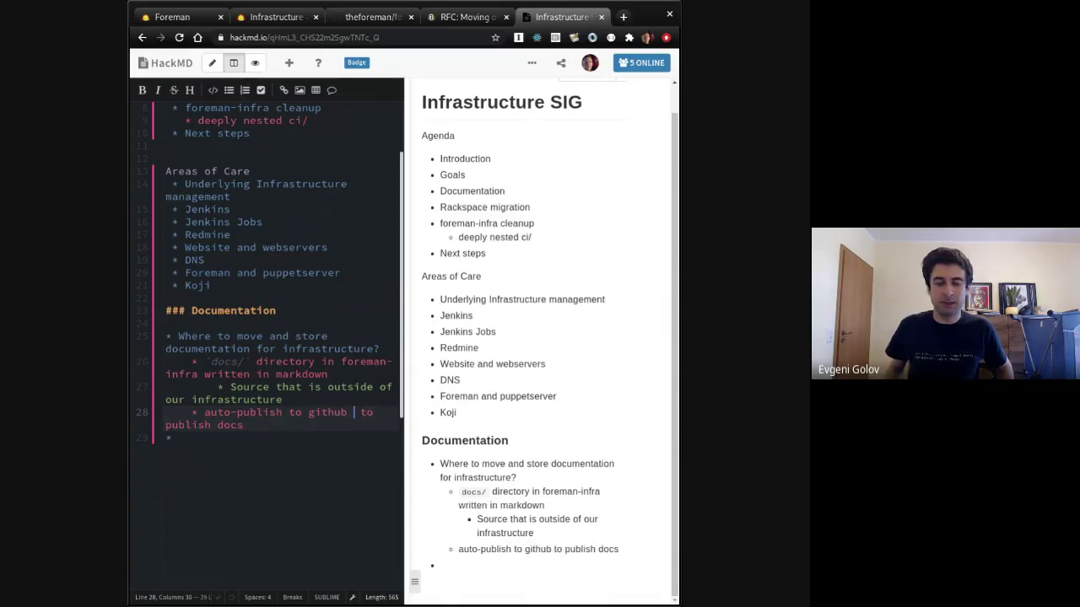
type("pages")
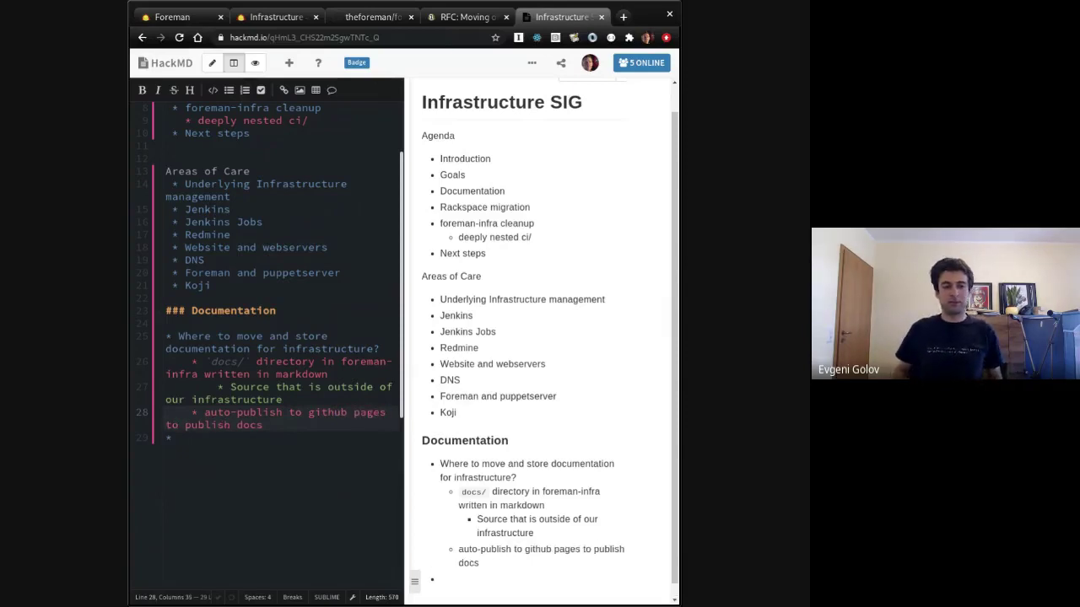
Step: Fill the empty last bullet with "Action Item" and add a nested bullet reading "Create `docs/`" beneath it
left_click(185, 437)
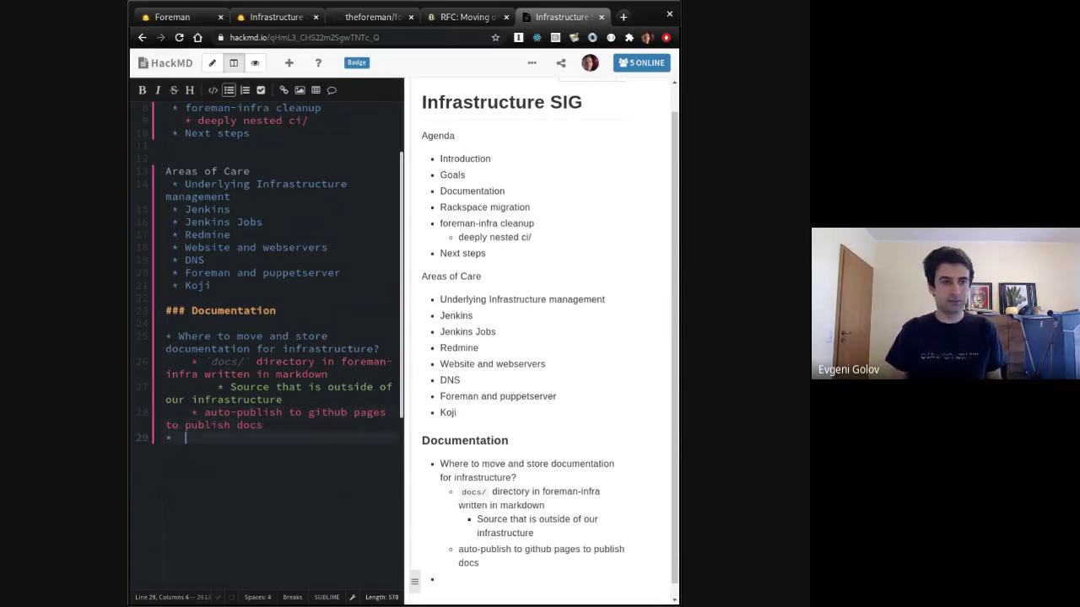
left_click(178, 437)
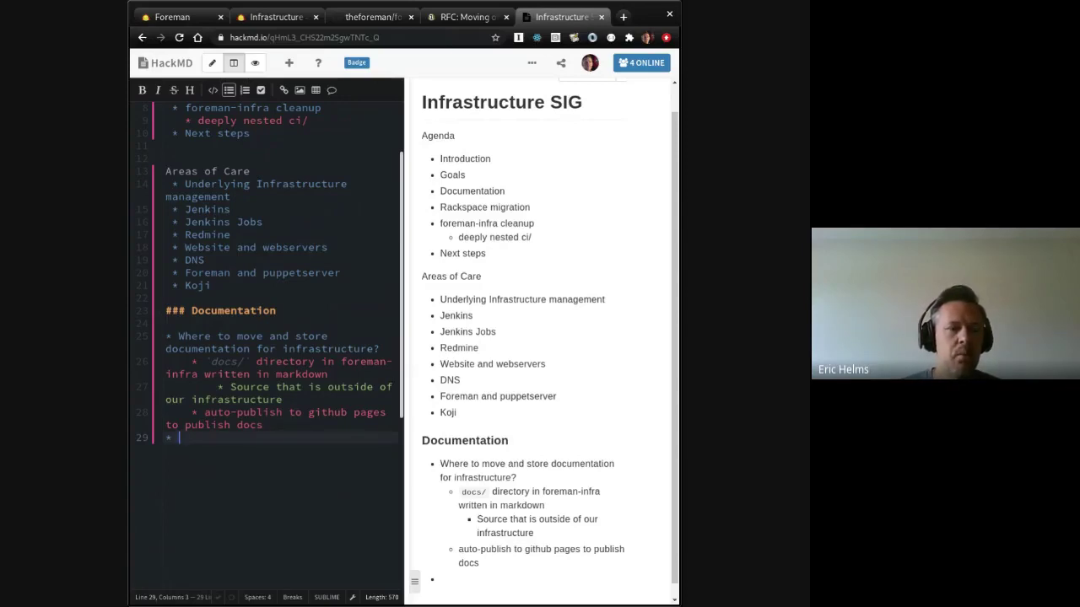
type("Action Item")
key("Return")
key("Tab")
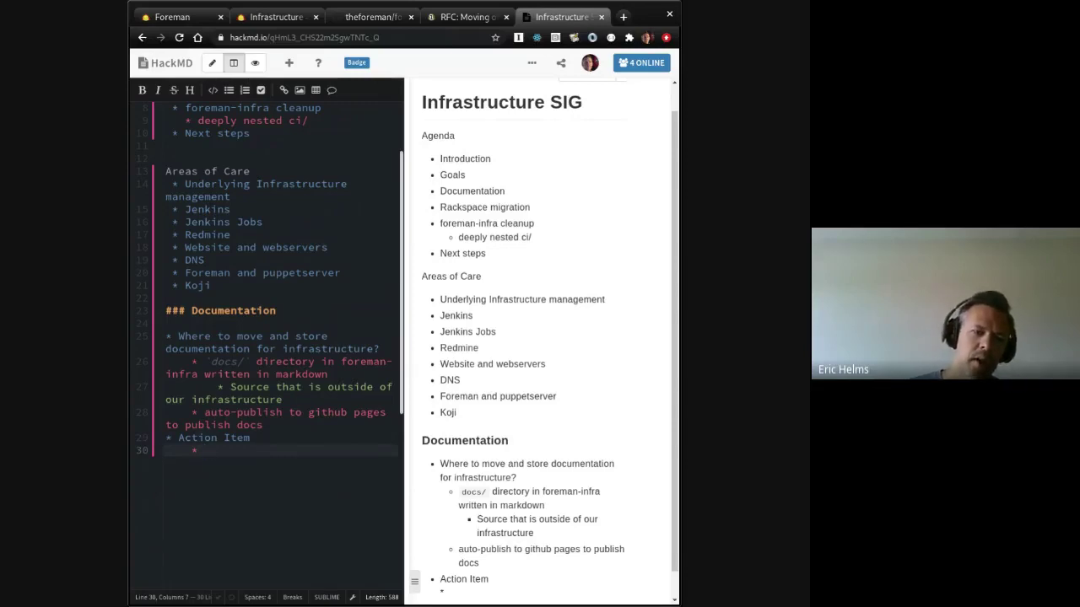
type("Create ")
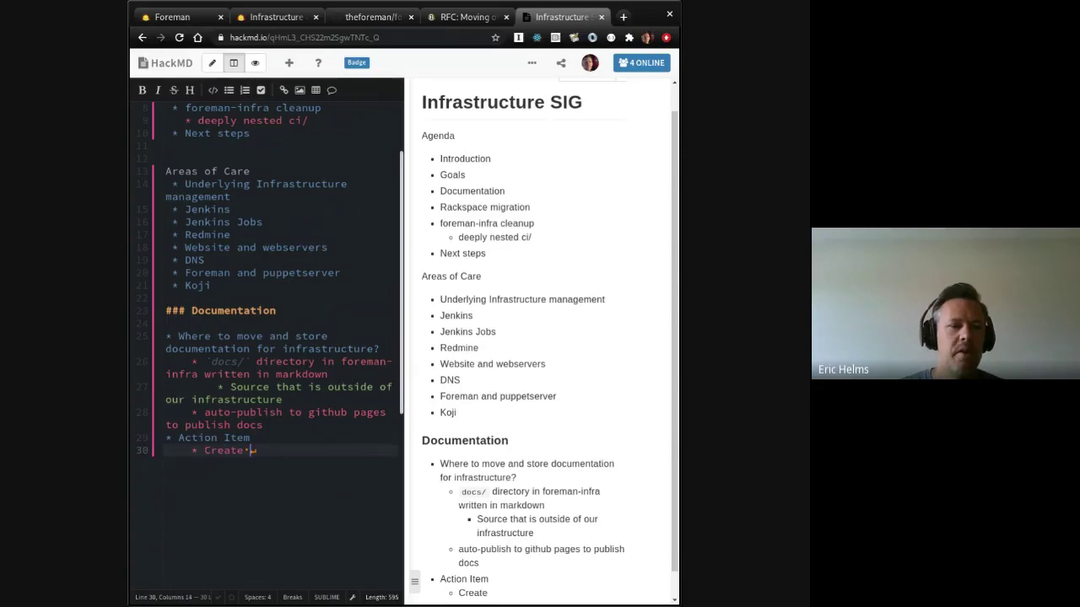
type("`docs/`")
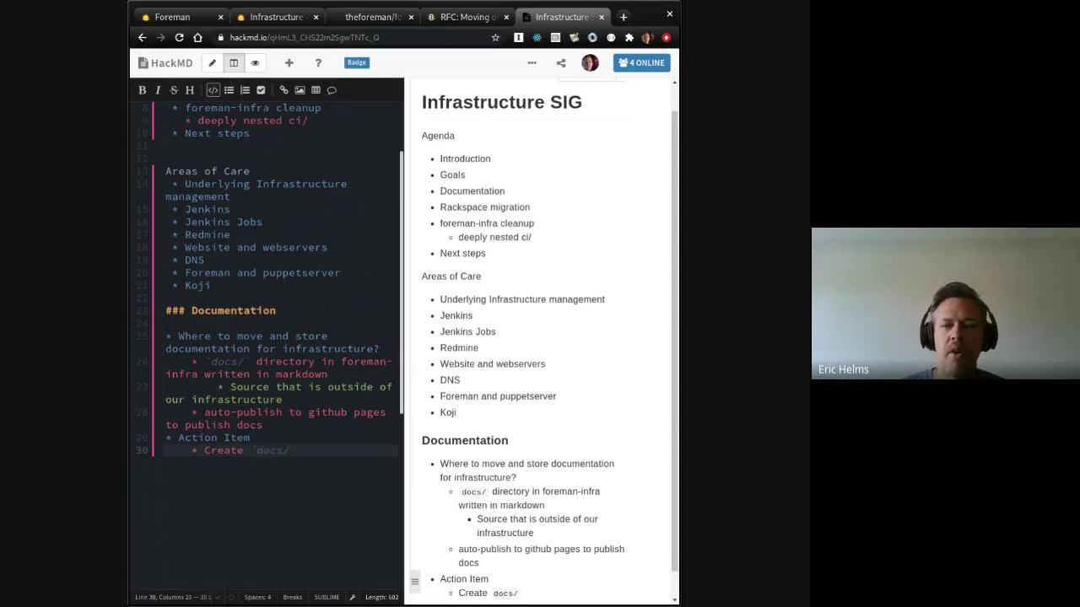
key("Up")
key("Down")
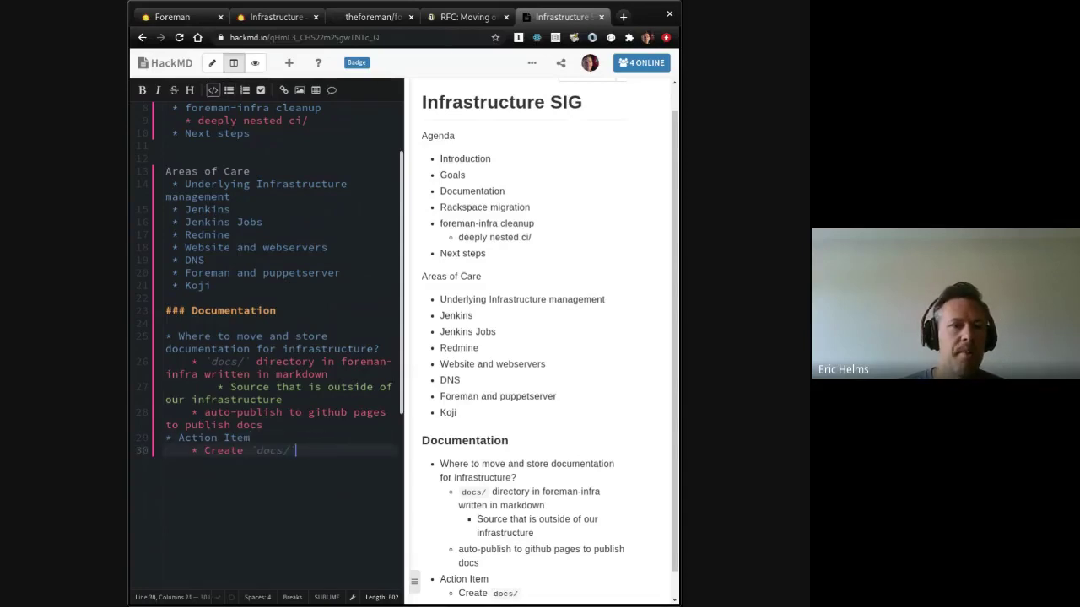
key("Up")
key("Up")
key("Up")
key("Up")
key("Up")
key("Up")
key("Up")
key("Up")
key("Up")
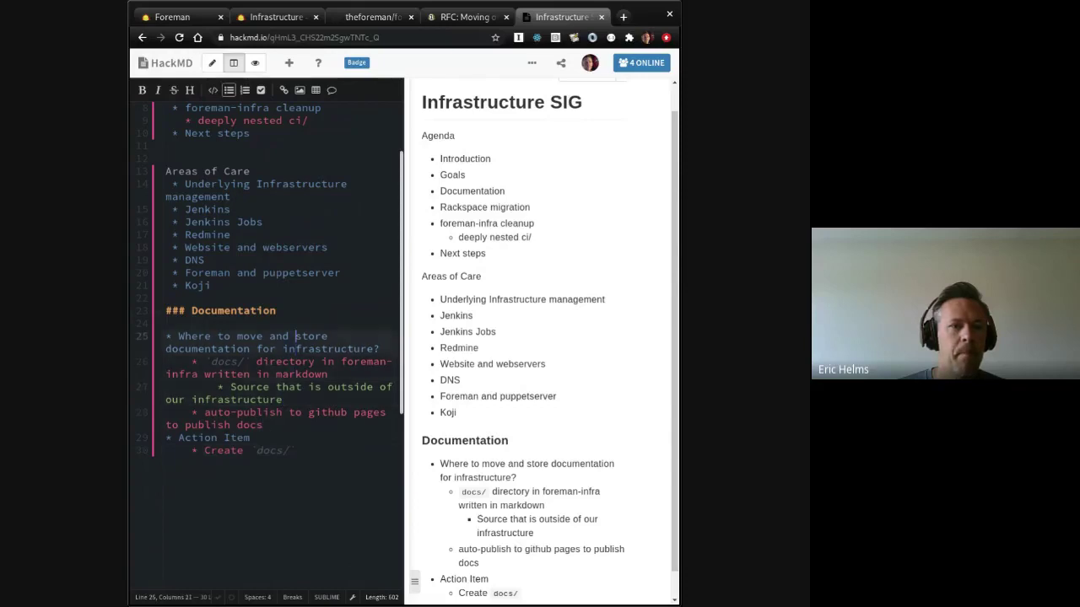
key("Down")
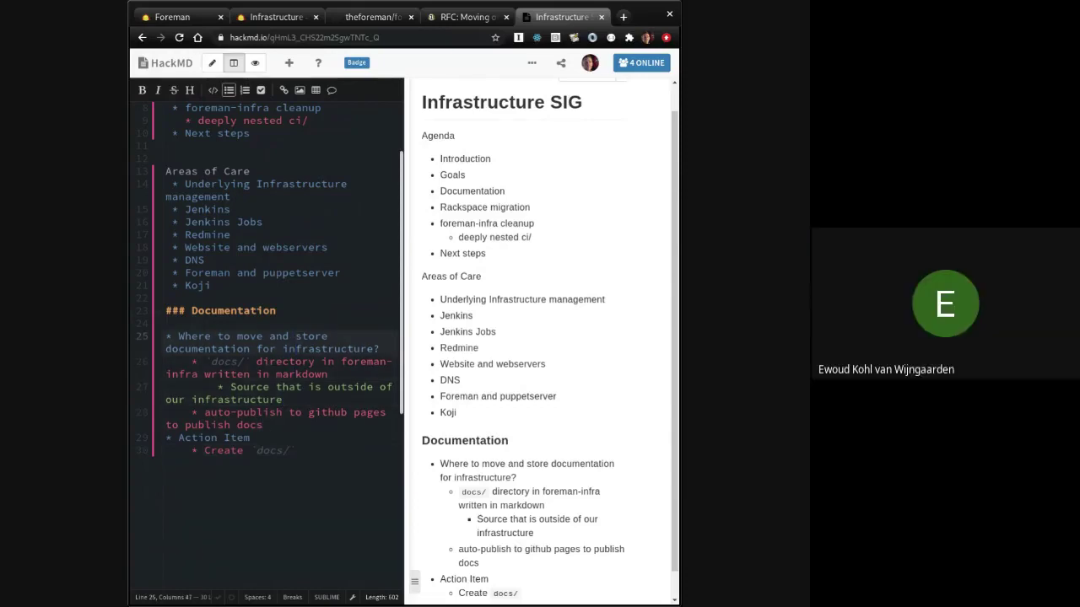
key("Down")
key("Down")
key("Down")
key("Down")
key("Down")
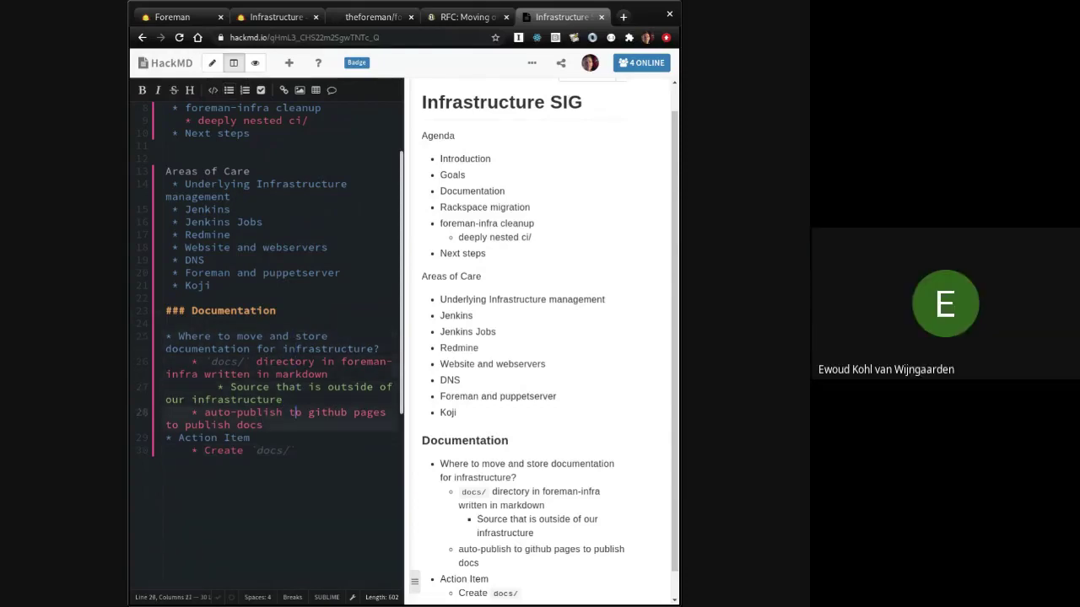
Step: Complete the "Create `docs/`" action item with "directory" and add a sibling bullet reading "Migrate wiki pages from Redmine"
type("directory")
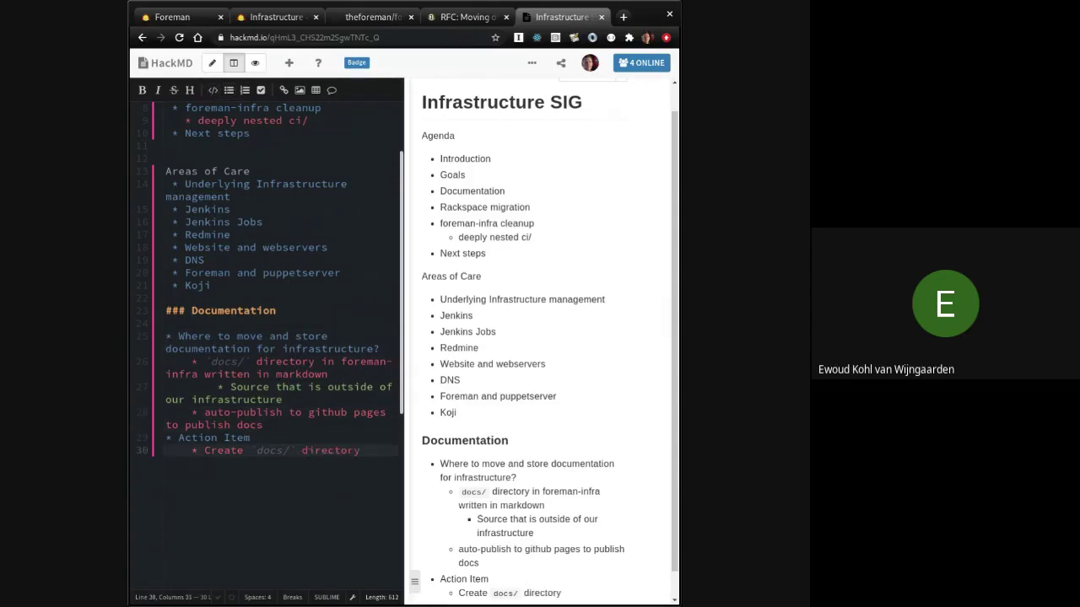
key("Return")
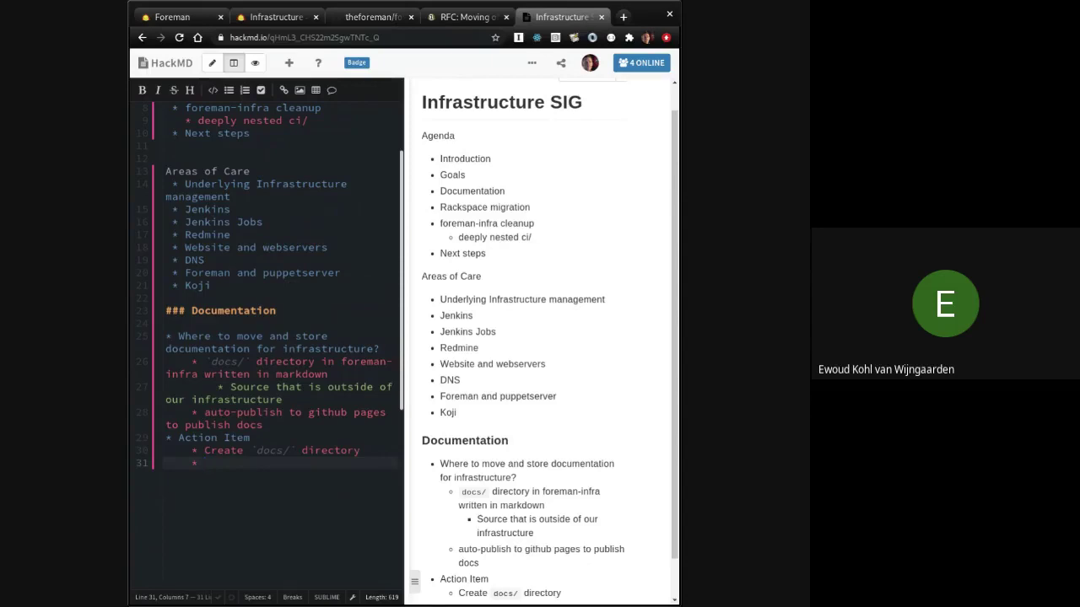
type("Migrate wiki page")
key("BackSpace")
type("s from Redmine")
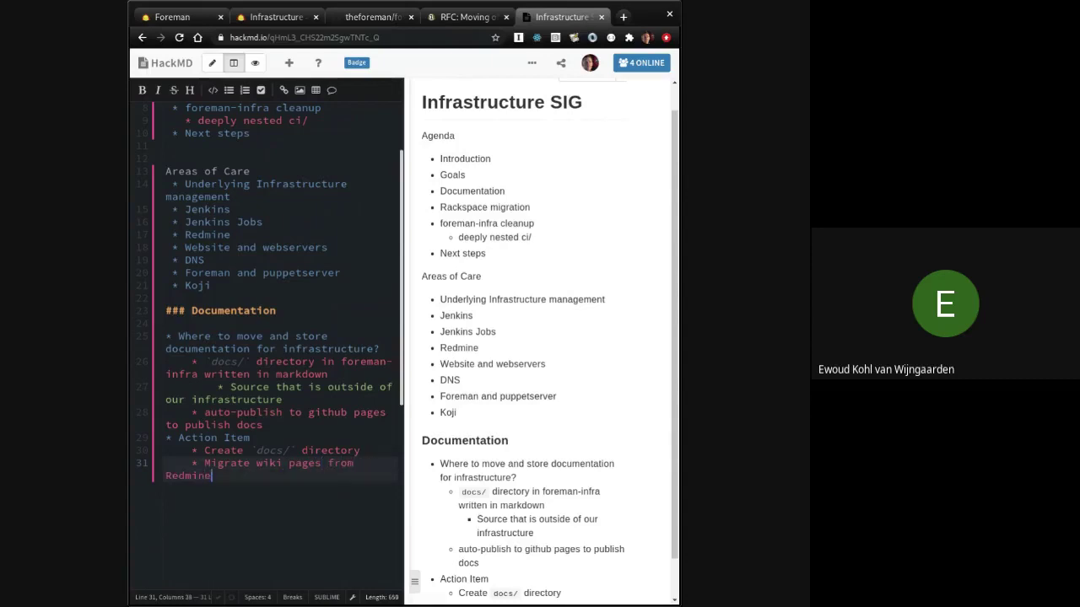
key("Return")
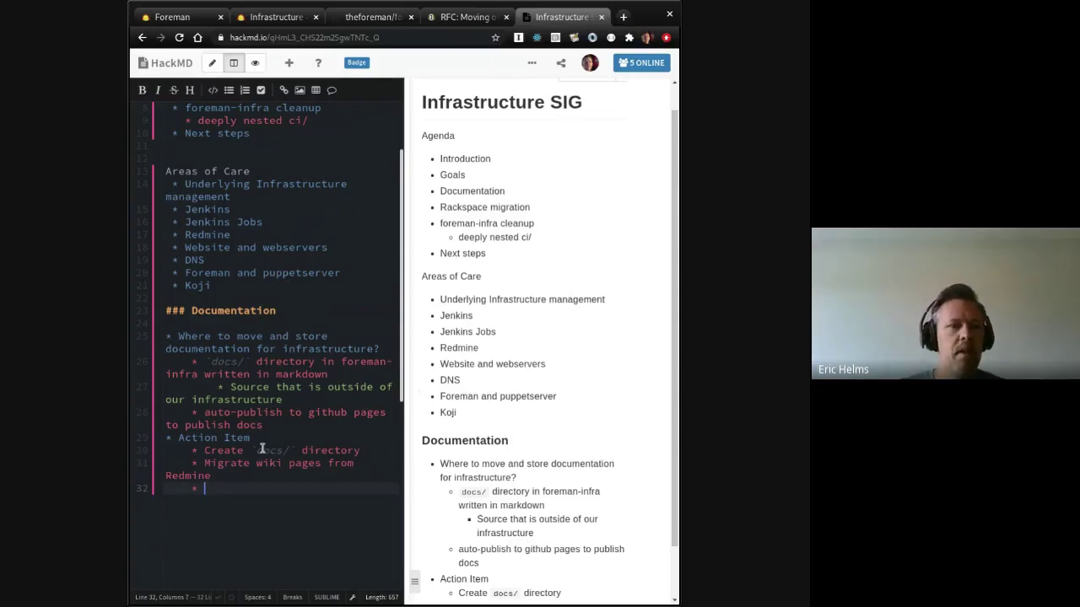
Step: Add a second-level heading "Initiatives" above the Documentation heading, separated from it by a blank line
key("Up")
key("Up")
key("Up")
key("Up")
key("Up")
key("Up")
key("Up")
key("Up")
key("Up")
key("Up")
key("Up")
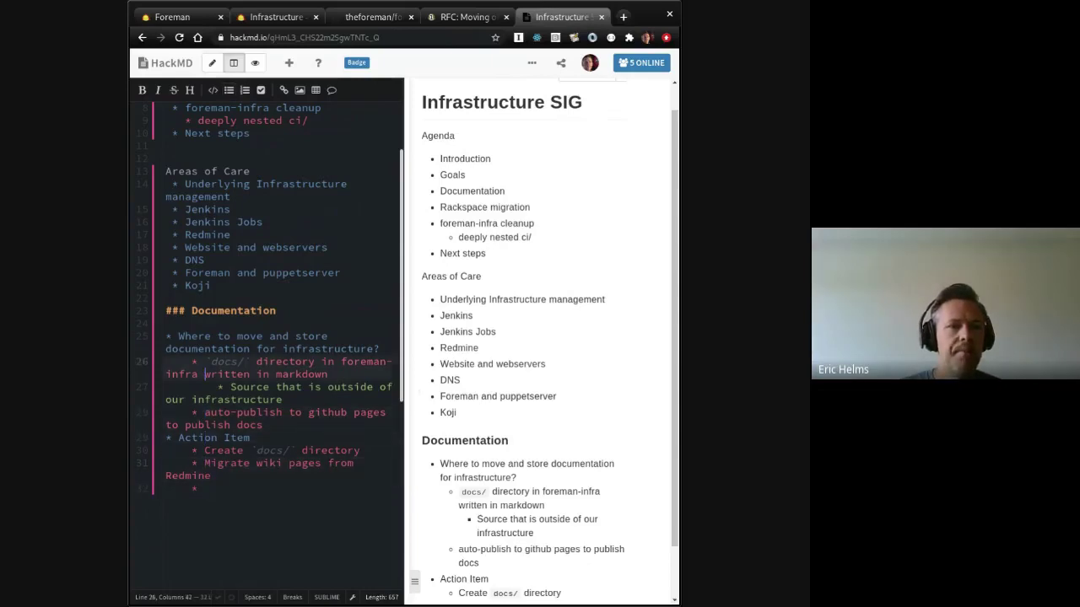
key("Up")
key("Up")
key("Up")
key("Return")
key("Return")
key("Up")
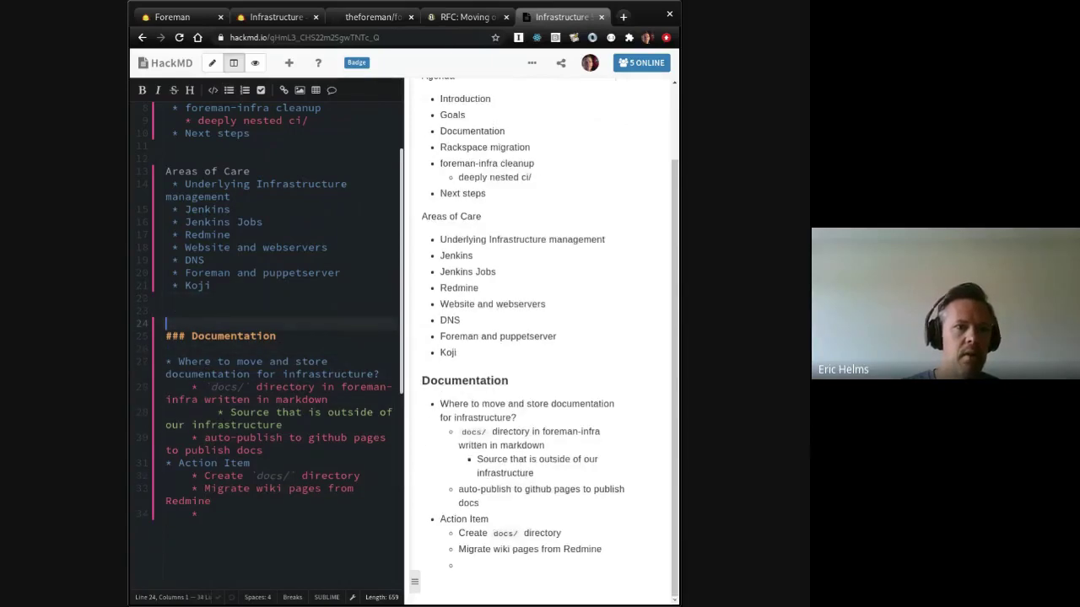
type("## Init")
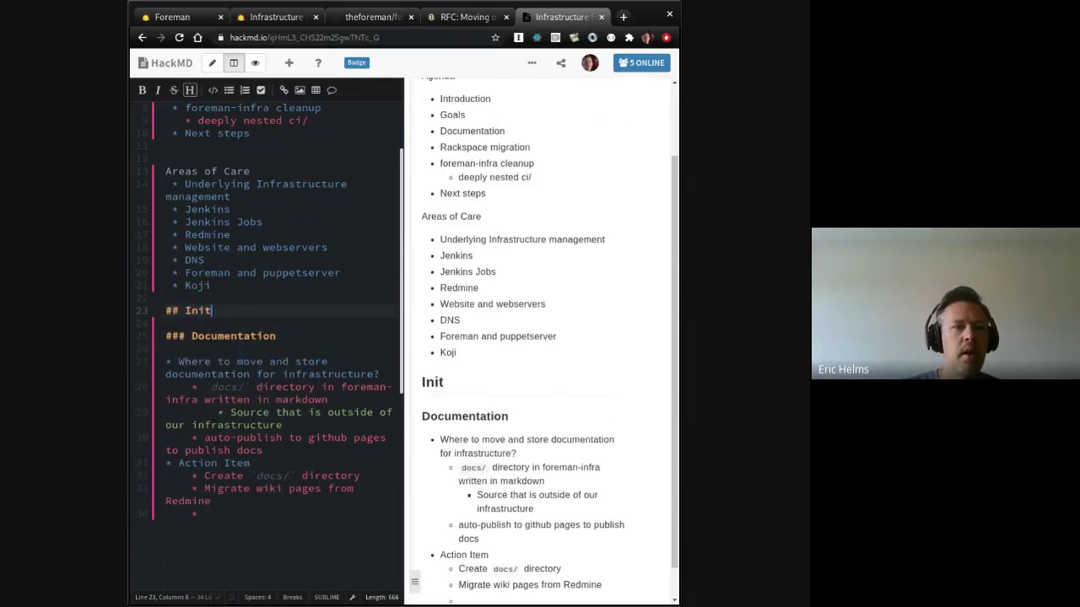
type("iatives")
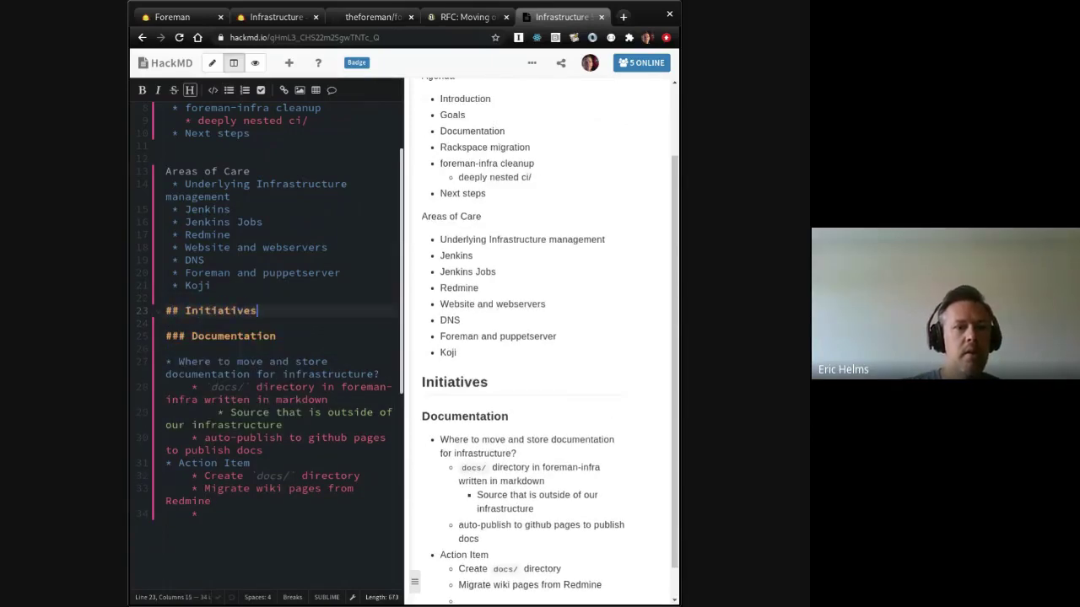
Step: Remove the empty nested bullet at the end of the Action Item list
key("Down")
key("Down")
key("Down")
key("Down")
key("Down")
key("Down")
key("Down")
key("Down")
key("Down")
key("Down")
key("Down")
key("Down")
key("Down")
key("Down")
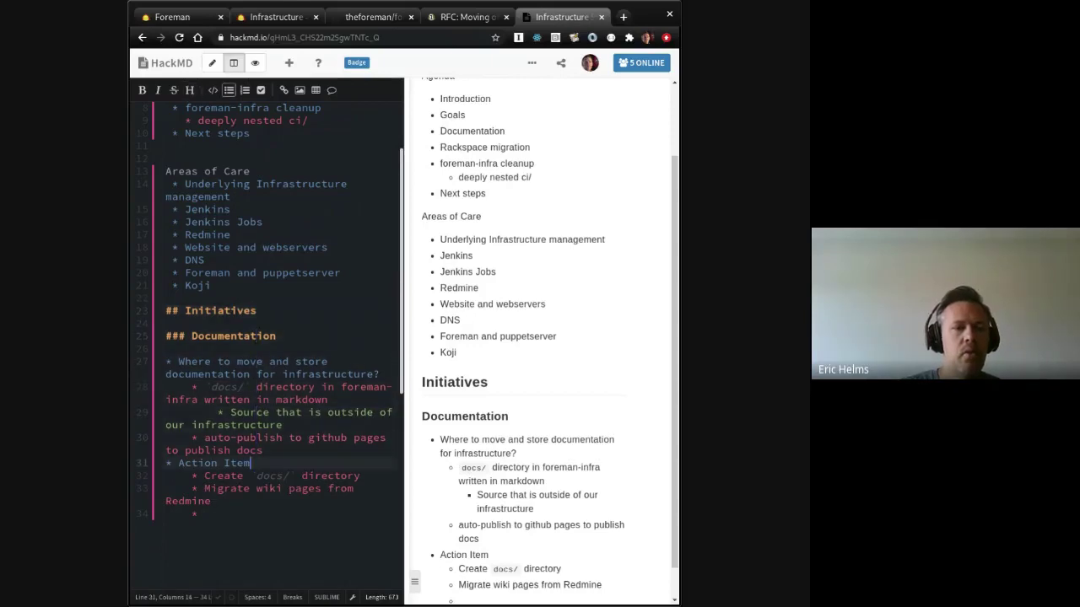
key("Down")
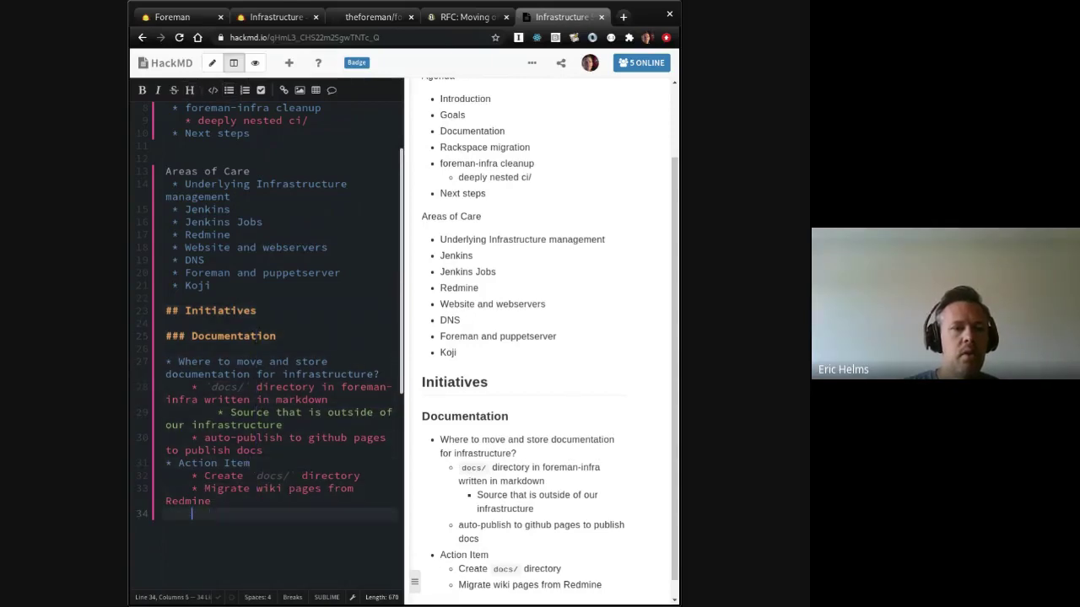
key("BackSpace")
key("BackSpace")
key("BackSpace")
key("BackSpace")
key("BackSpace")
key("BackSpace")
key("BackSpace")
key("BackSpace")
Step: Add an "Owners:" line beneath the Documentation heading and enter the first owner's username
key("Up")
key("Up")
key("Up")
key("Up")
key("Up")
key("Up")
key("Up")
key("Up")
key("Up")
key("Up")
key("Up")
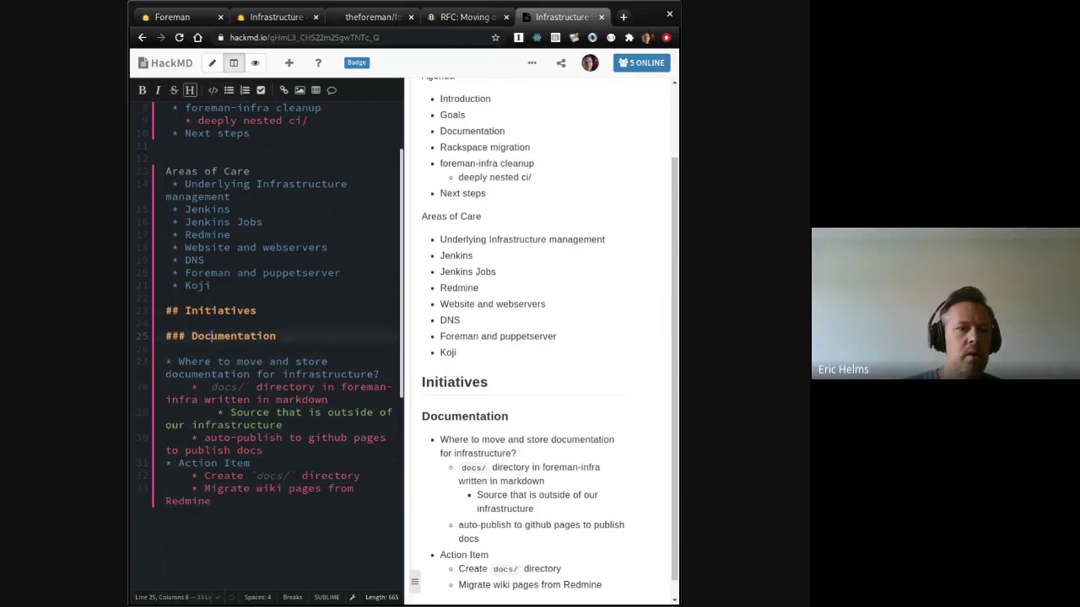
key("ctrl+shift+Return")
key("ctrl+shift+Return")
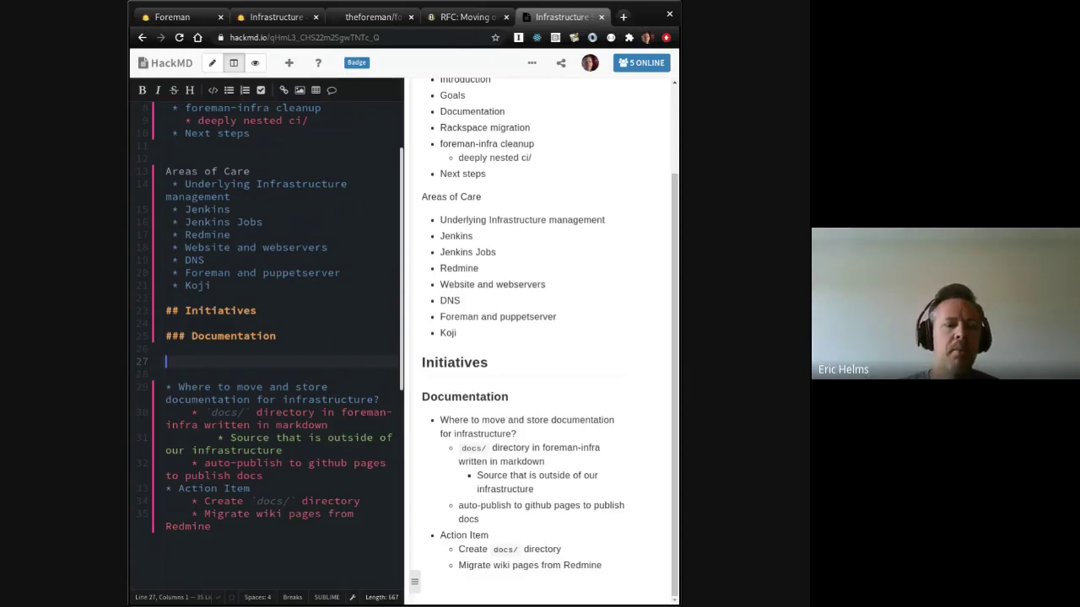
type("owners:")
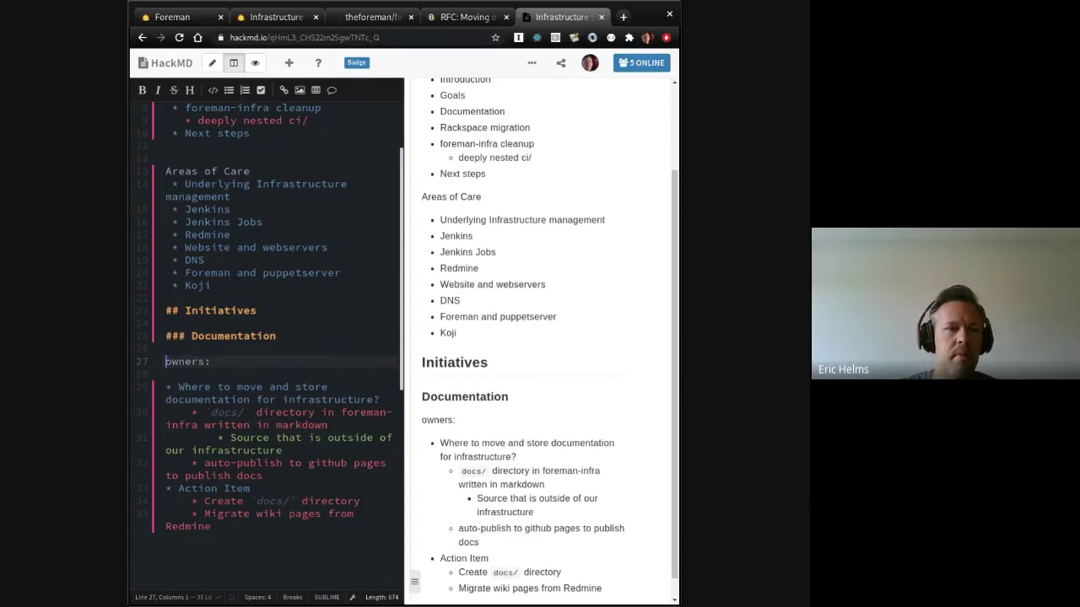
key("Delete")
type("O")
key("End")
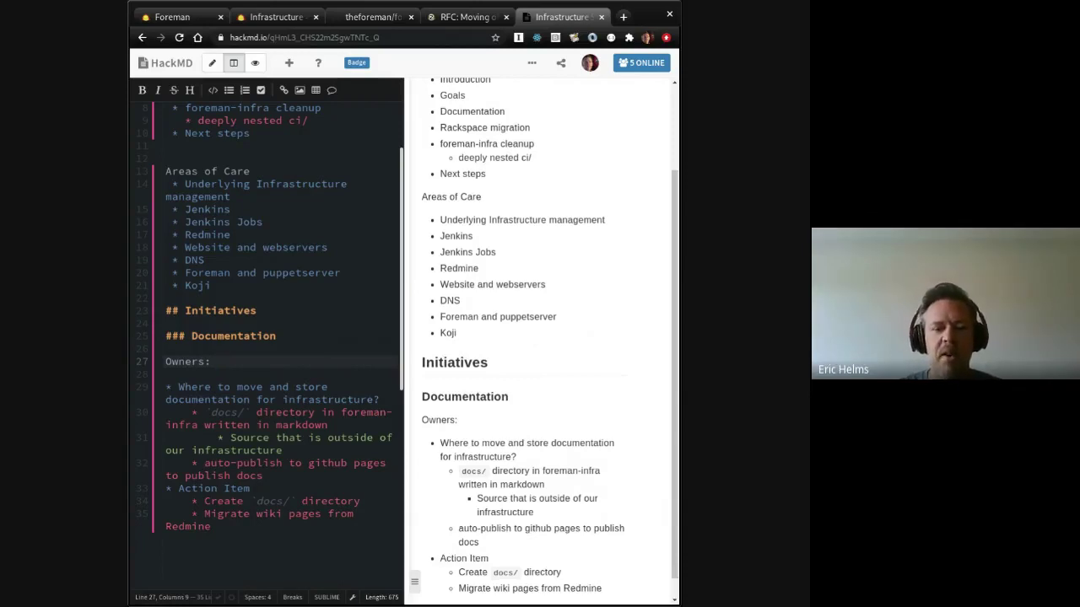
type("ehelms")
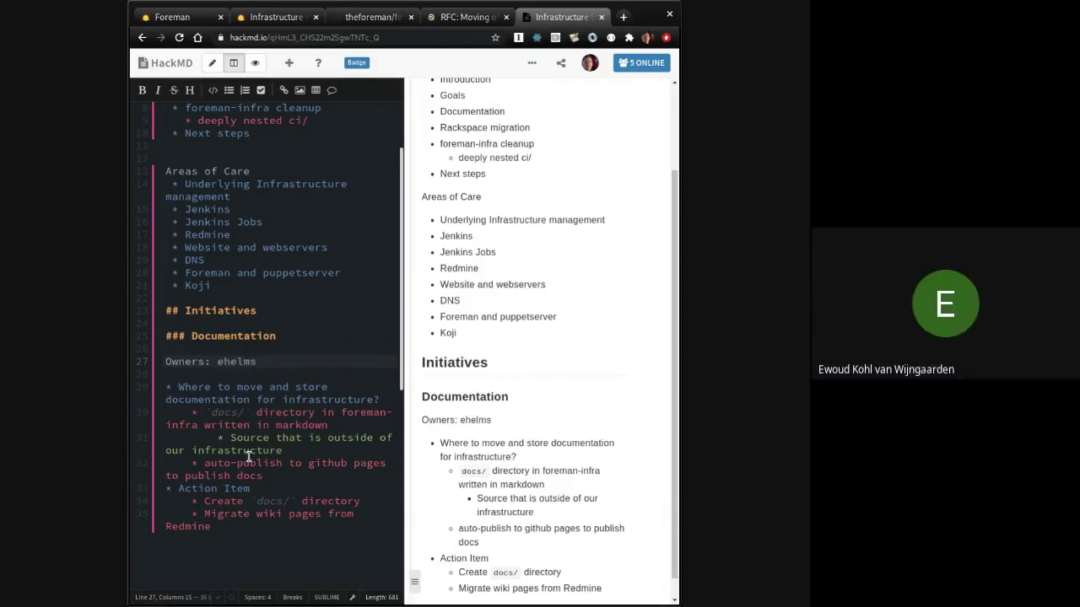
Step: Add a third-level heading "Redmine Migration" below the Documentation section's action items
left_click(256, 425)
left_click(257, 523)
key("Return")
key("Return")
type("### Redmine Migration")
Step: Append the second owner's username, preceded by a comma, to the Documentation section's Owners line
key("Up")
key("Up")
key("Up")
key("Up")
key("Up")
key("Up")
key("Up")
key("Up")
key("Up")
key("Up")
key("Up")
key("Up")
key("Up")
key("Up")
key("Up")
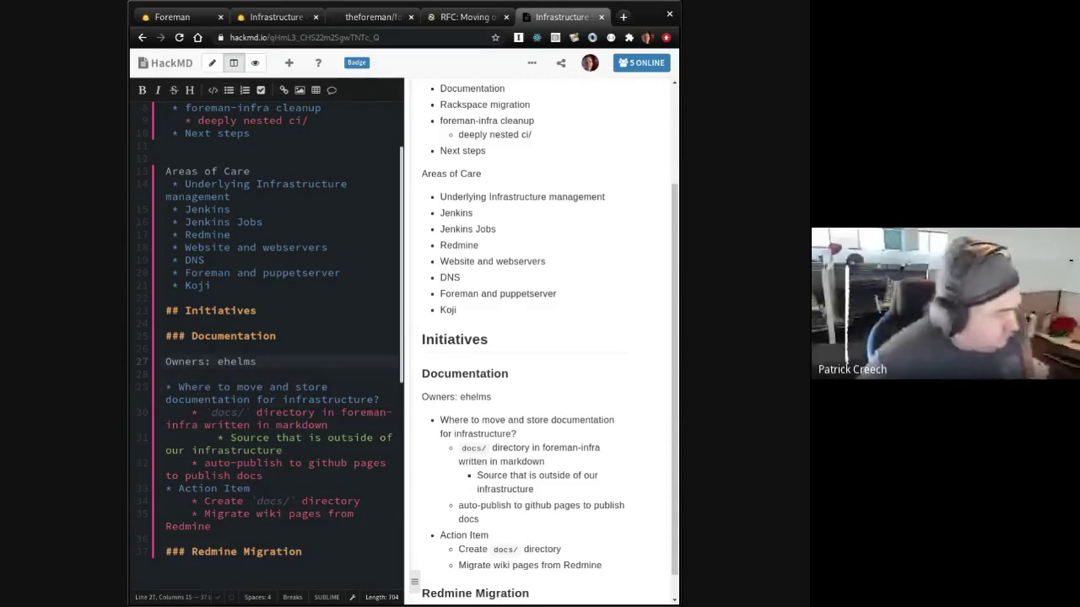
key("Down")
key("Down")
key("Down")
key("Down")
key("Down")
key("Down")
key("Down")
key("Down")
key("Down")
key("Down")
key("Down")
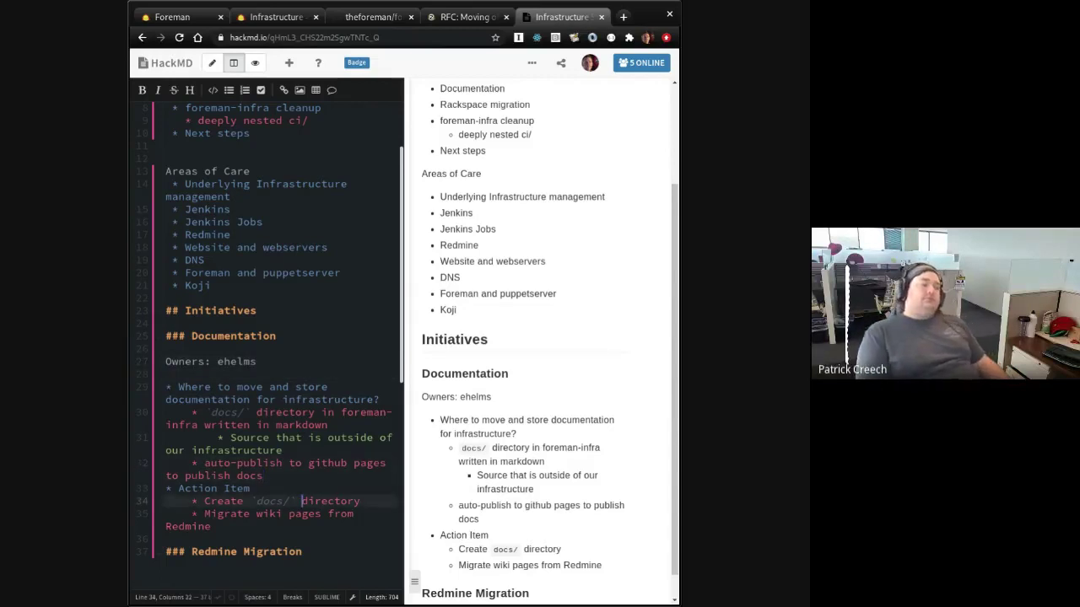
left_click(302, 425)
key("Up")
key("Up")
key("Up")
key("Up")
key("Up")
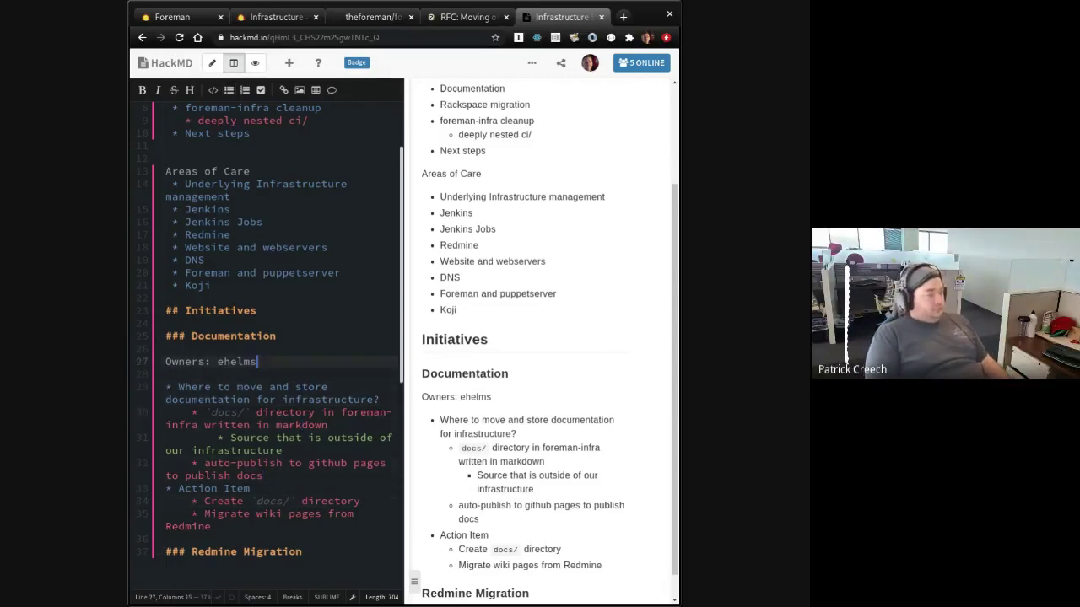
type(", ewoud")
Step: Append the first owner's username in square brackets to the "Create `docs/` directory" action item
key("Down")
key("Down")
key("Down")
key("Down")
key("Down")
key("Down")
key("Down")
key("Down")
key("Down")
key("Down")
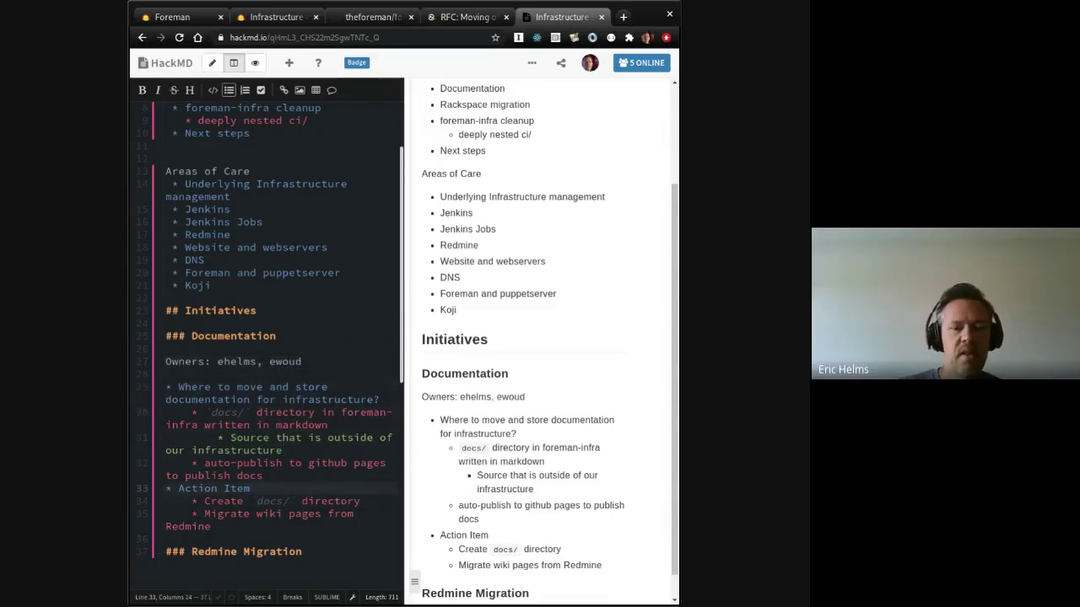
key("Down")
key("Home")
key("End")
type("[ehelms[")
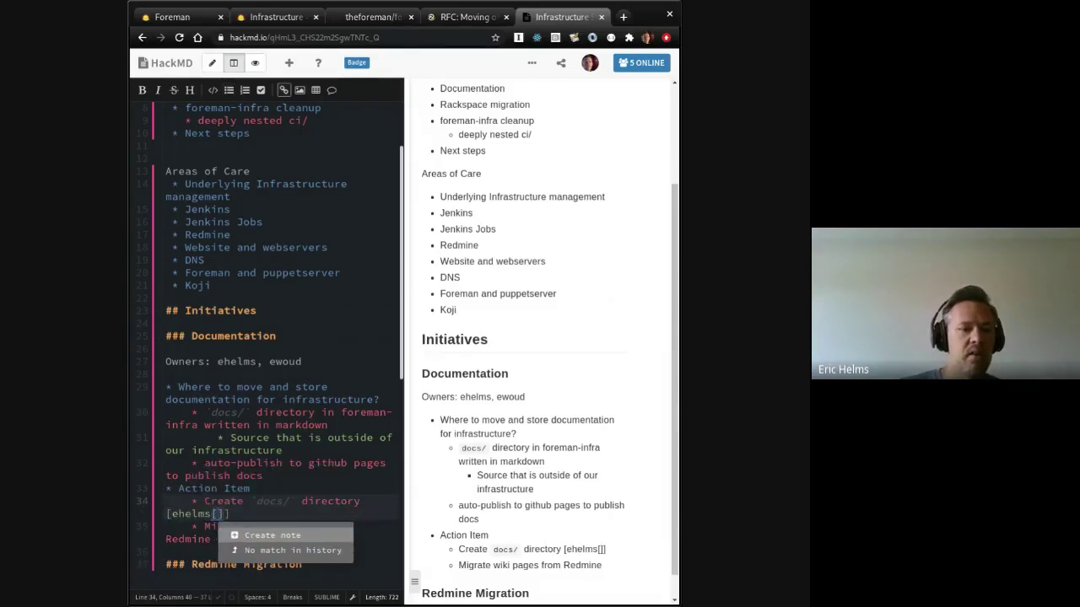
key("BackSpace")
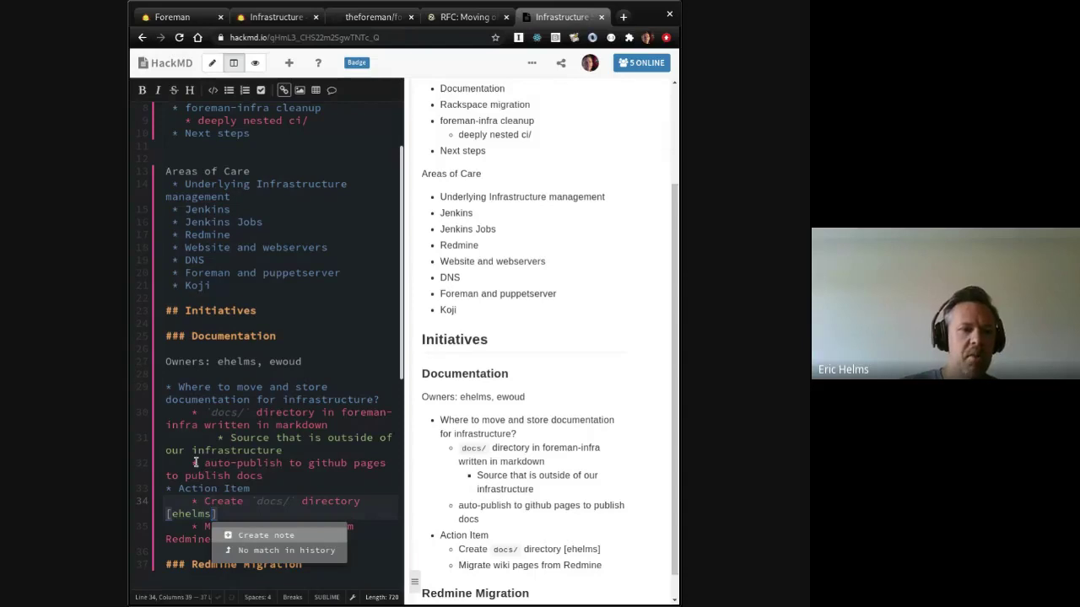
key("Escape")
Step: Append the first owner's username in square brackets to the "Migrate wiki pages from Redmine" action item
left_click(273, 539)
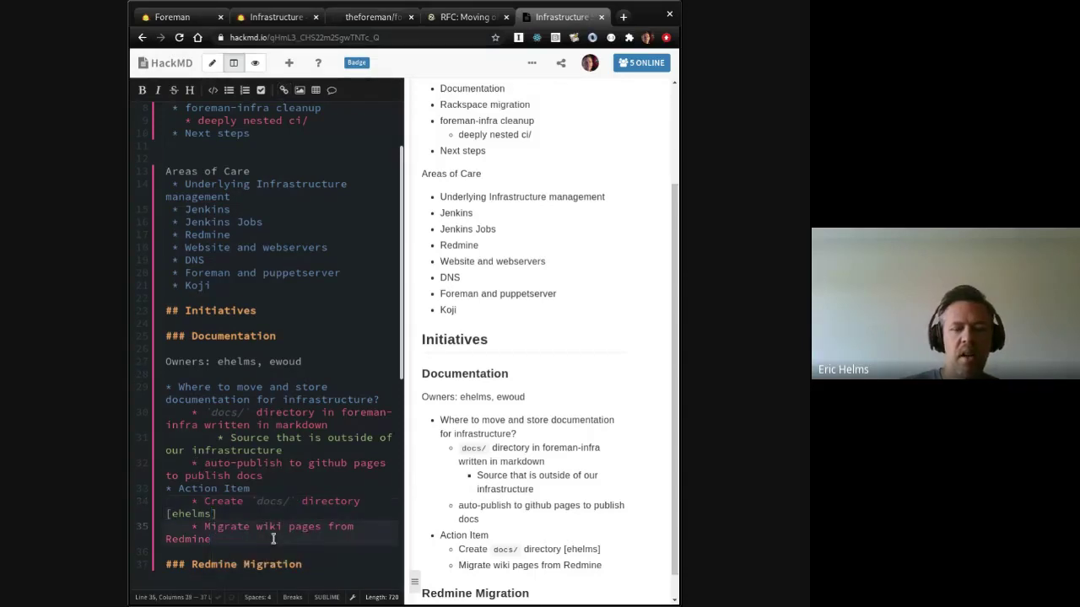
type("[ehelms]")
key("Escape")
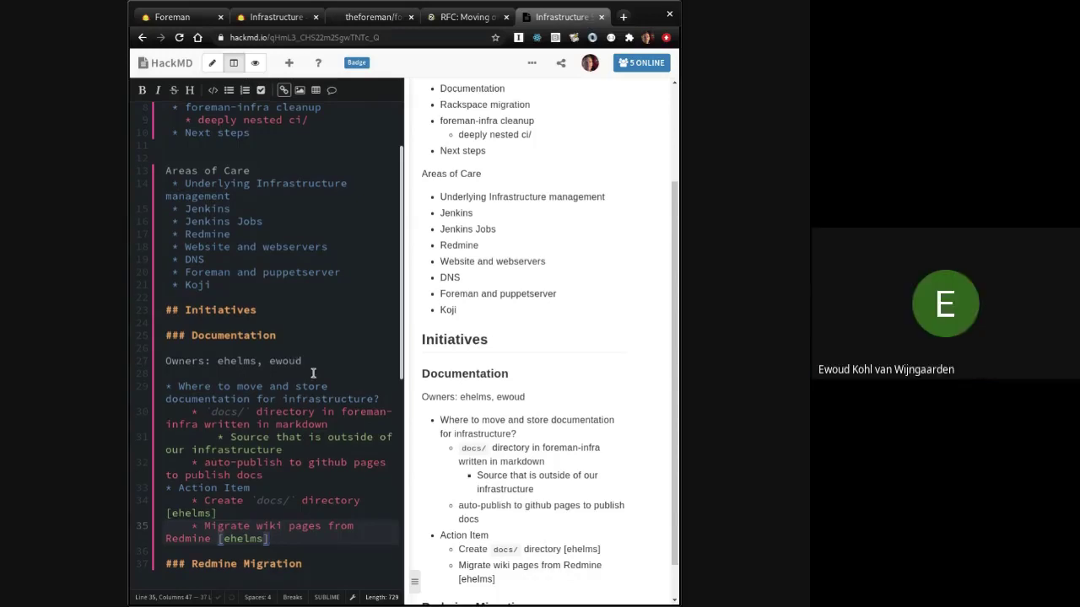
Step: Insert blank lines beneath the "Redmine Migration" heading at the end of the notes
scroll(312, 373, "down", 1)
scroll(312, 373, "down", 1)
left_click(352, 440)
key("Return")
key("Return")
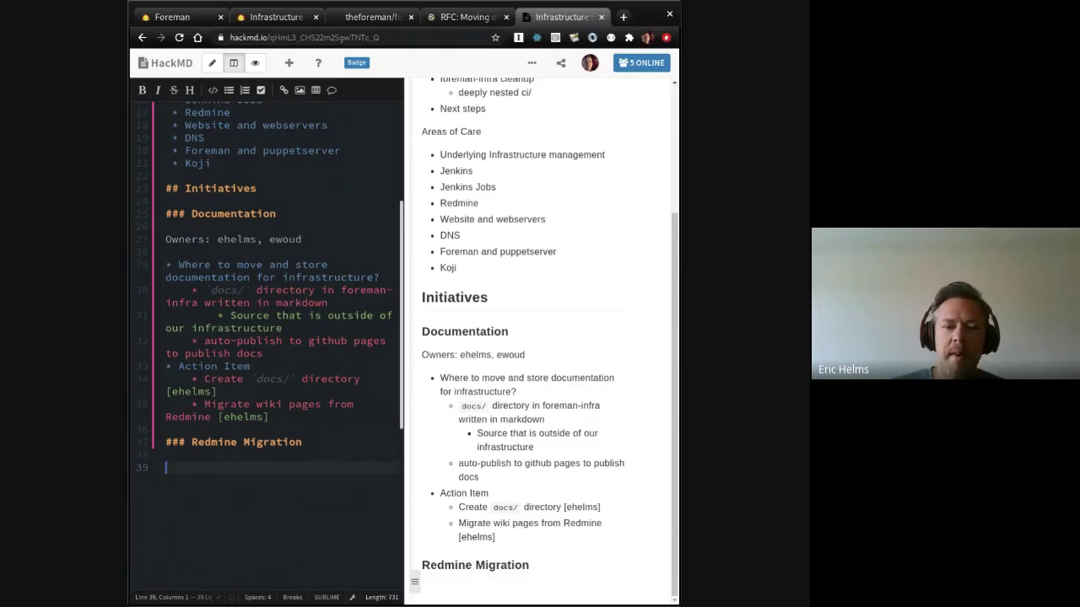
Step: Change the "Redmine Migration" heading to "Rackspace migration" and insert two more line breaks after it
double_click(218, 445)
type("R")
left_click(218, 444)
type("acks")
key("BackSpace")
key("BackSpace")
key("BackSpace")
key("BackSpace")
key("BackSpace")
key("BackSpace")
key("BackSpace")
type("ackspace")
key("End")
key("Left")
key("Left")
key("Left")
key("Left")
key("Left")
key("Left")
key("Left")
key("Left")
key("Right")
type("mi")
key("End")
key("Return")
key("Return")
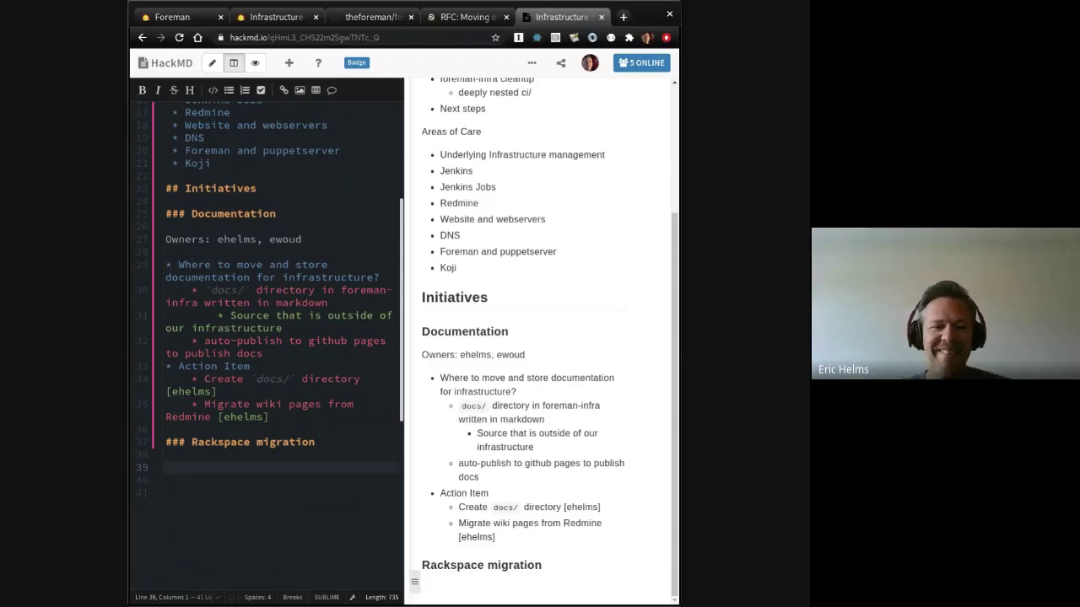
Step: View the "RFC: Moving off of Rackspace Infrastructure" forum topic and return to the shared HackMD notes
scroll(284, 458, "up", 5)
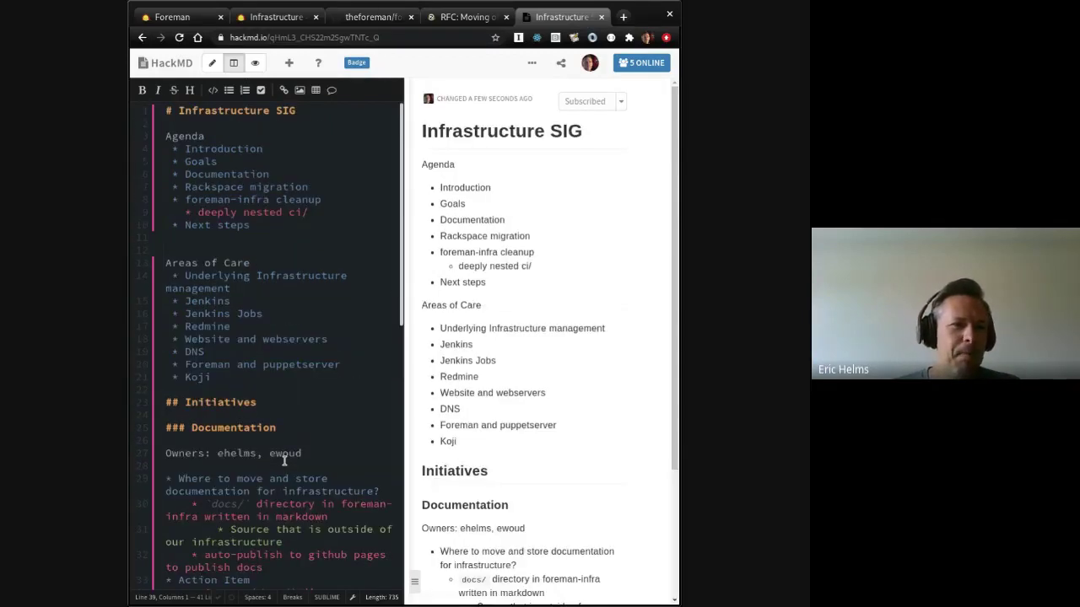
scroll(285, 458, "down", 5)
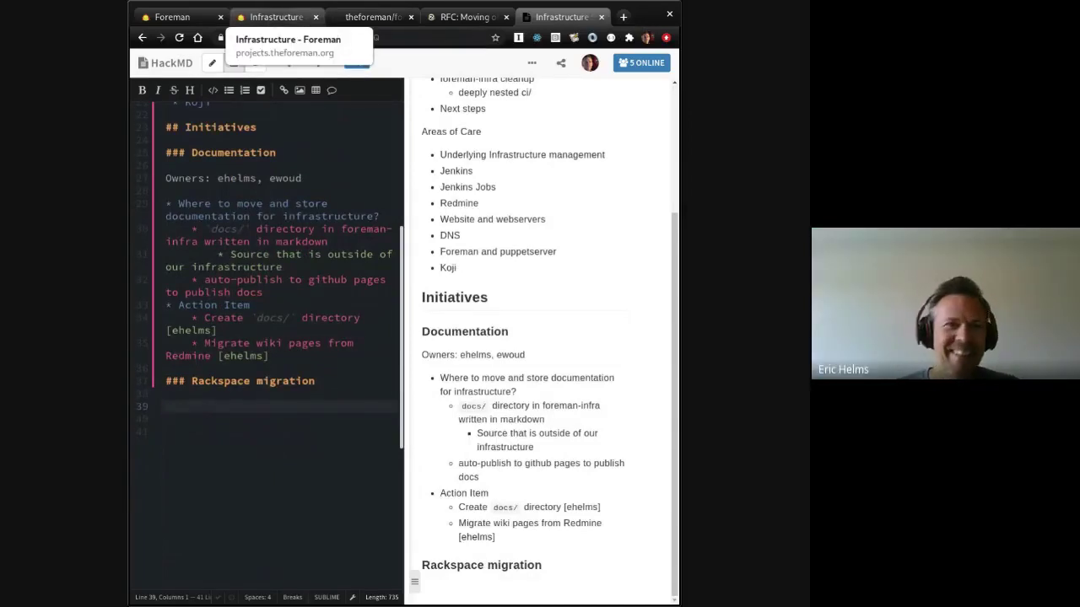
left_click(277, 17)
key("ctrl+Page_Up")
left_click(453, 18)
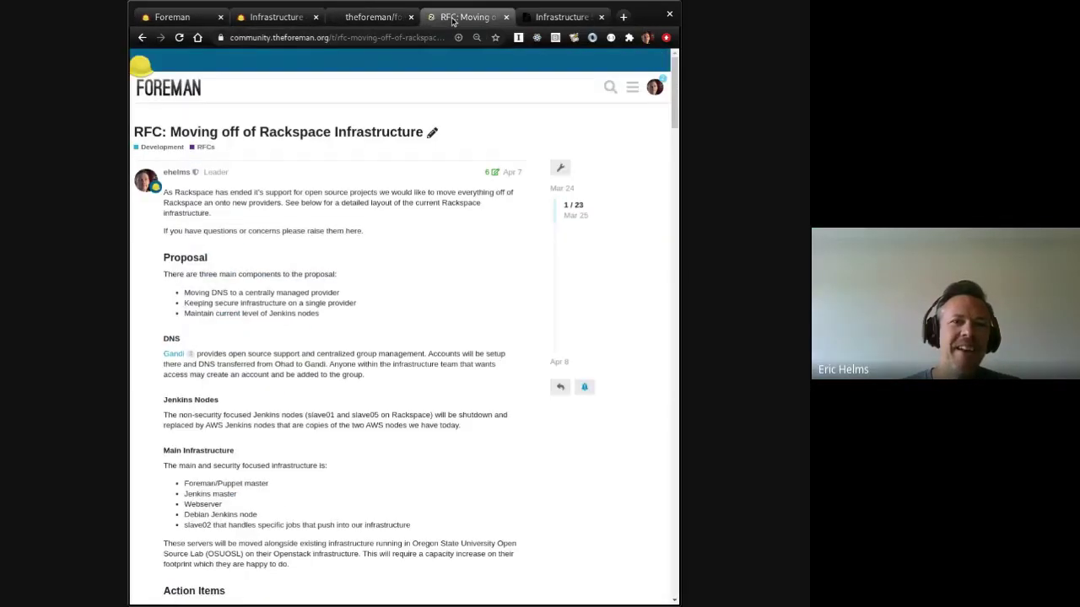
left_click(545, 19)
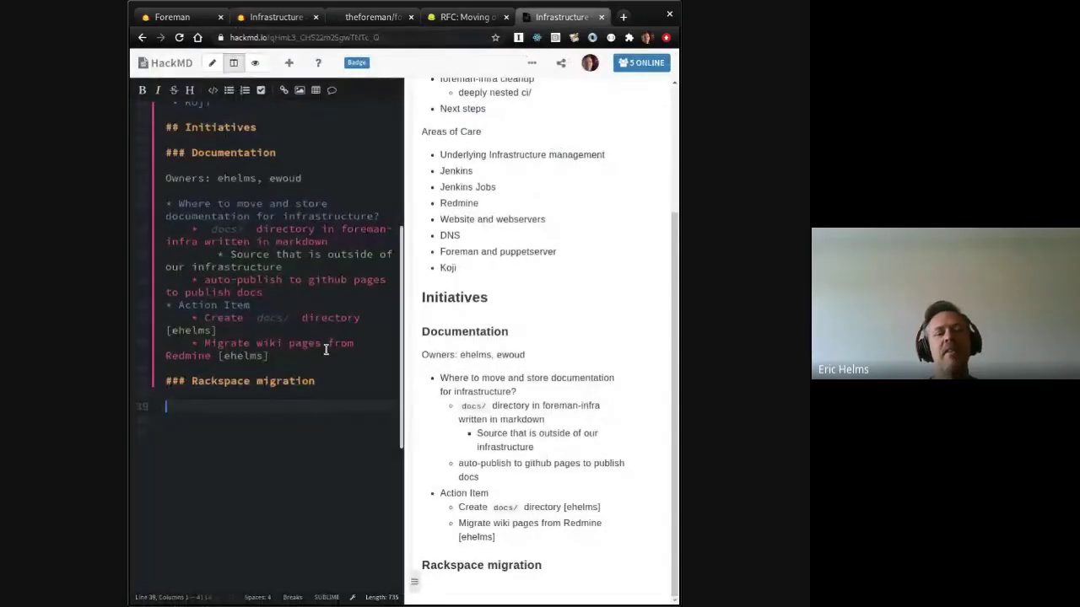
Step: Review the proposal, action items and current infrastructure in the "RFC: Moving off of Rackspace Infrastructure" topic, and return to the HackMD notes
key("Down")
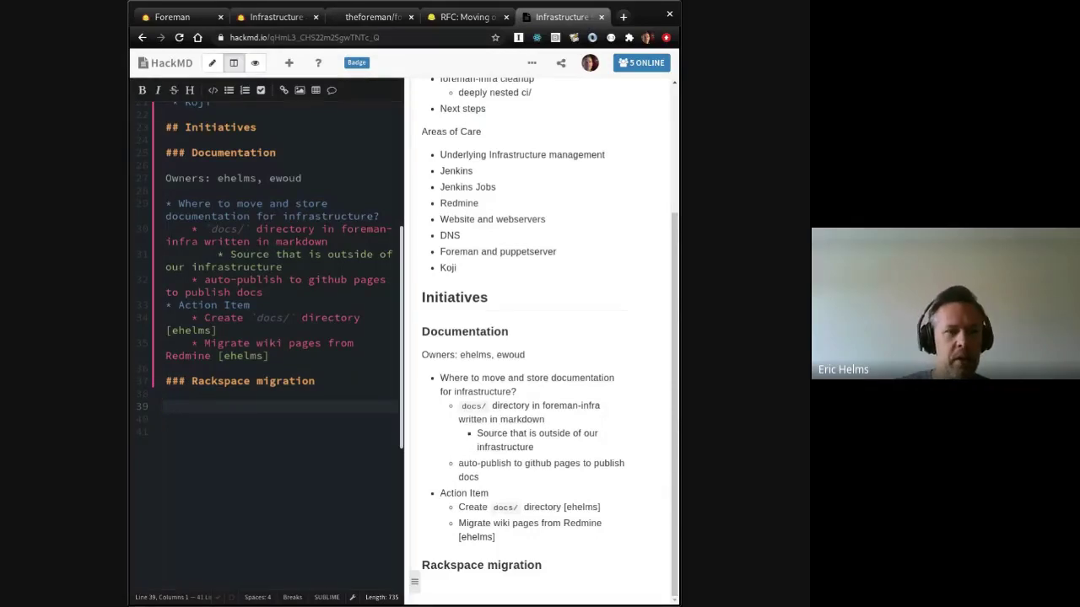
left_click(468, 17)
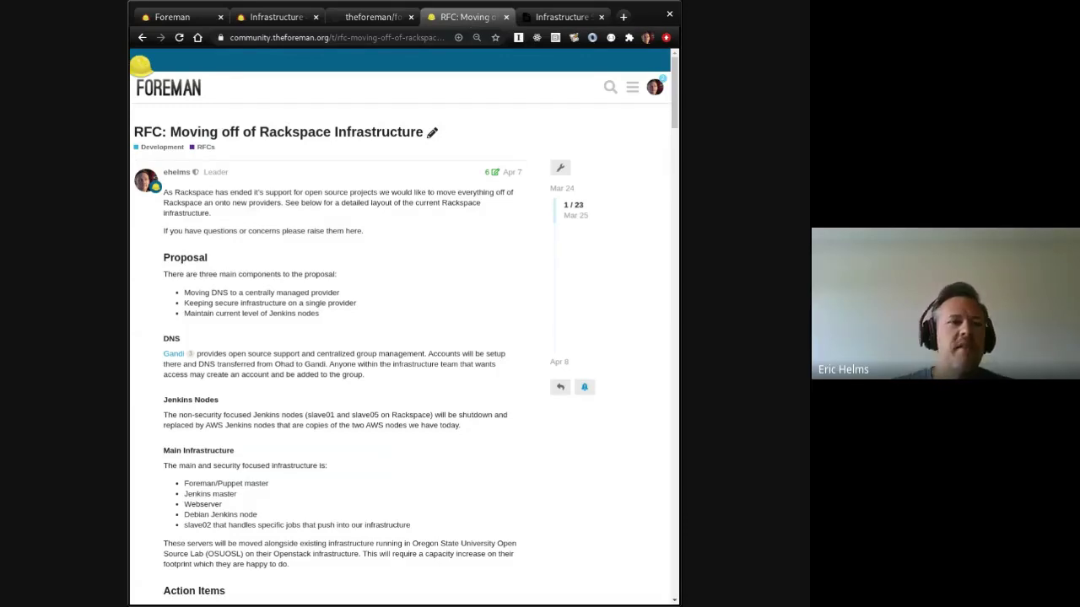
scroll(328, 265, "down", 5)
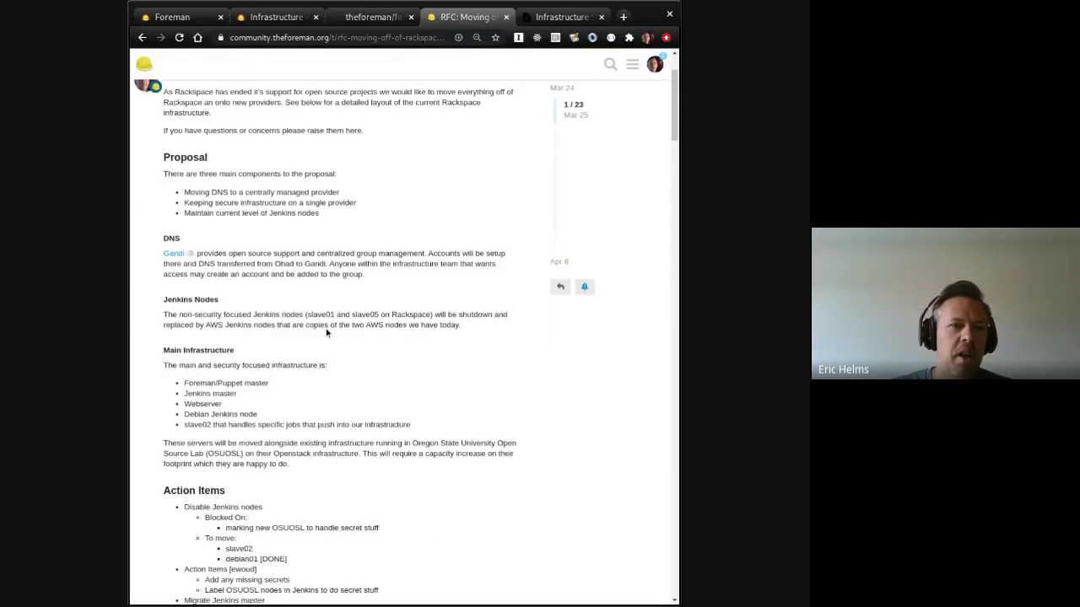
scroll(326, 332, "down", 10)
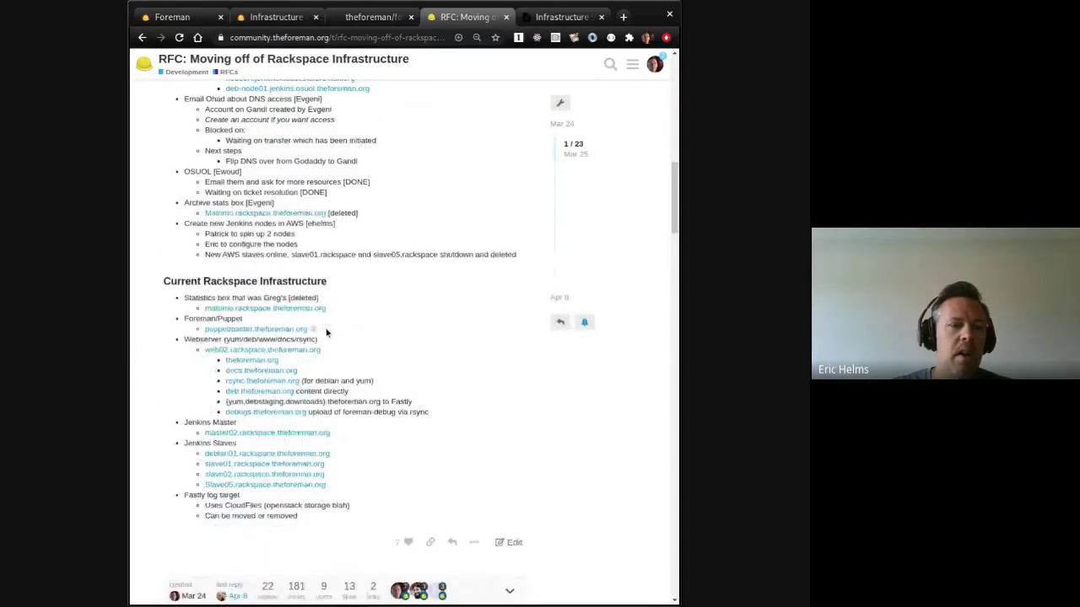
scroll(327, 332, "down", 2)
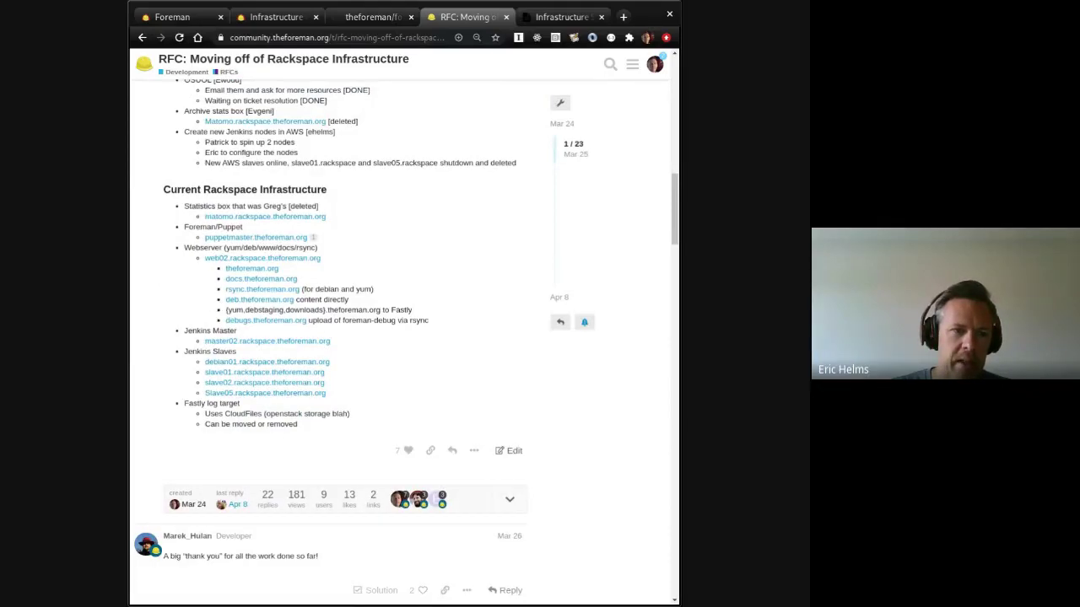
scroll(328, 333, "down", 1)
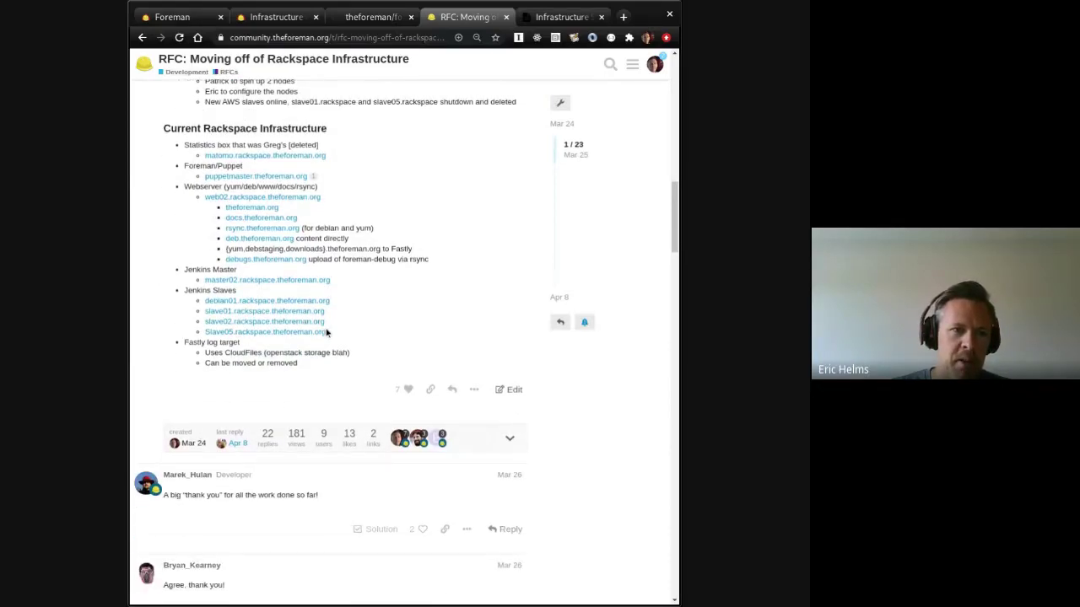
scroll(326, 333, "down", 1)
scroll(326, 333, "up", 10)
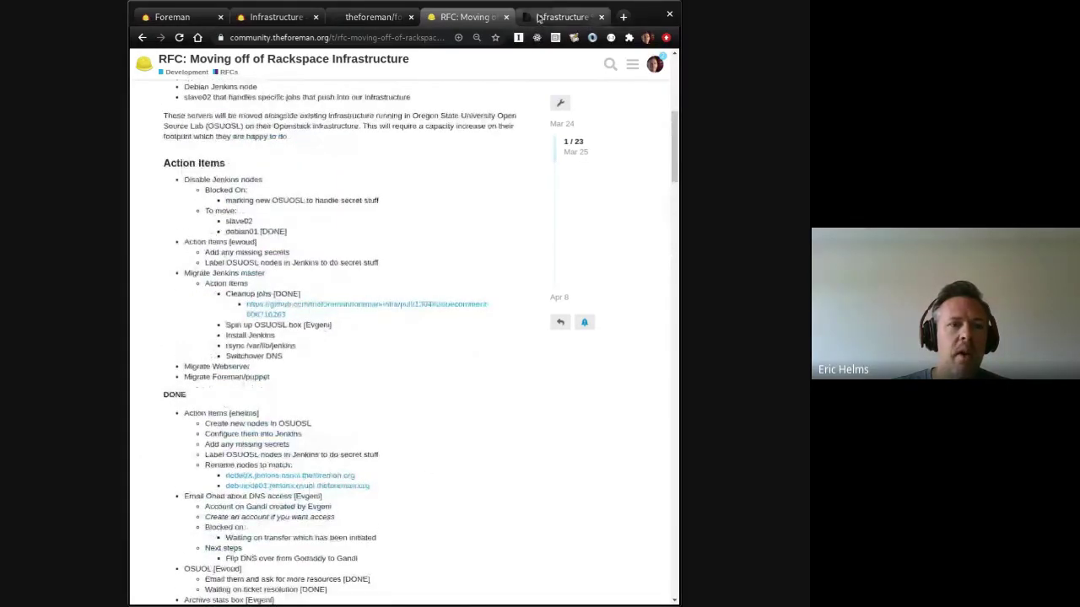
left_click(552, 17)
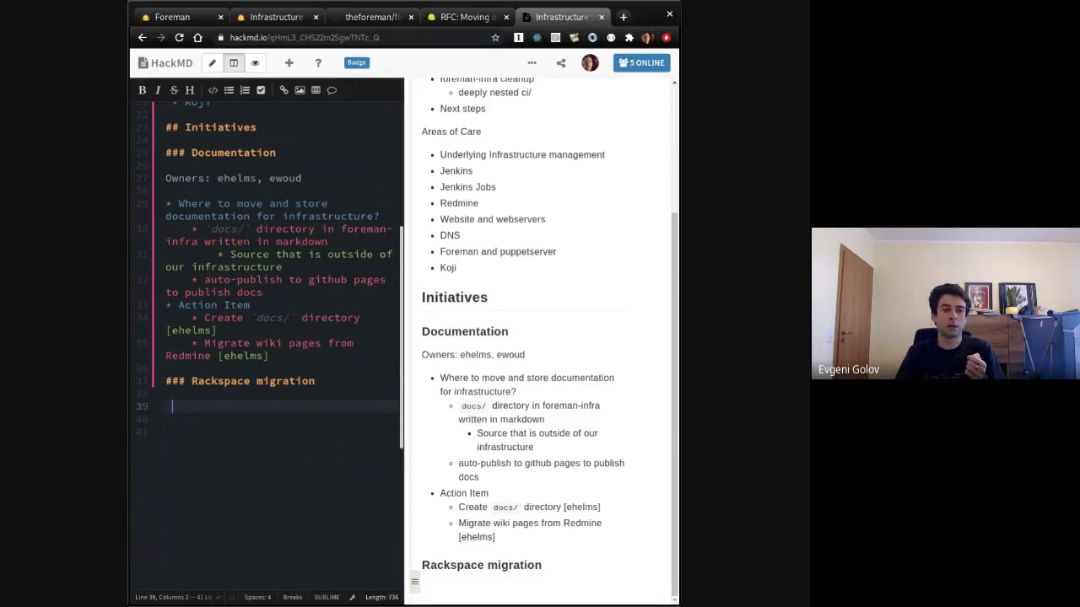
Step: Start a bullet list under the "Rackspace migration" heading with the top-level item "Currently needs migration"
type("* Currently")
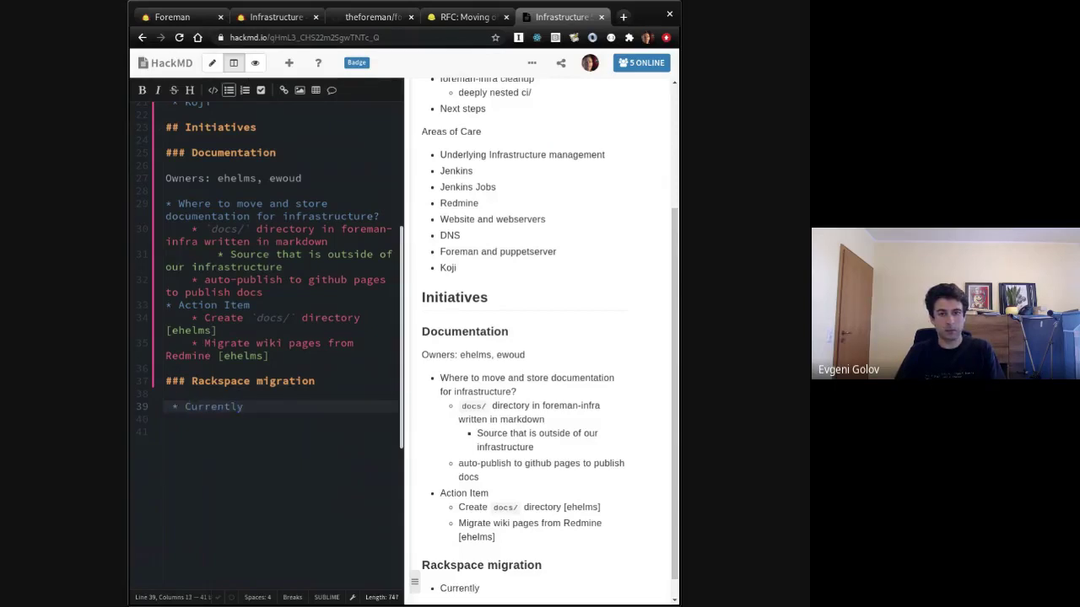
type(" needs migration")
key("Return")
key("BackSpace")
key("BackSpace")
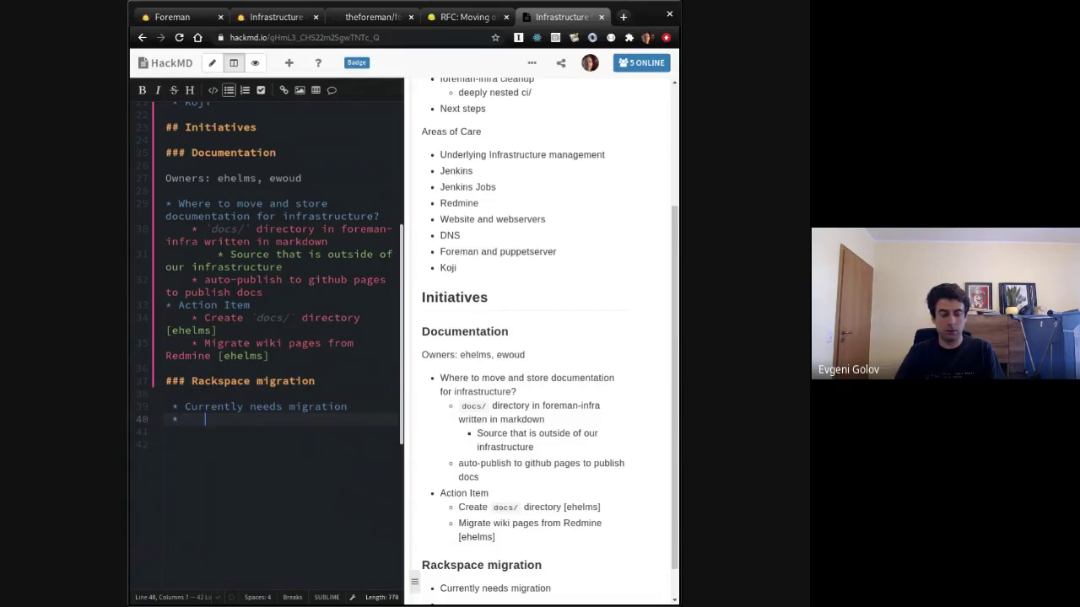
key("ctrl+z")
key("ctrl+z")
Step: Nest the bullets "Jenkins", "Webserver" and "Foreman/puppetserver" under "Currently needs migration"
key("Down")
key("Tab")
type("* Jenkins")
key("Return")
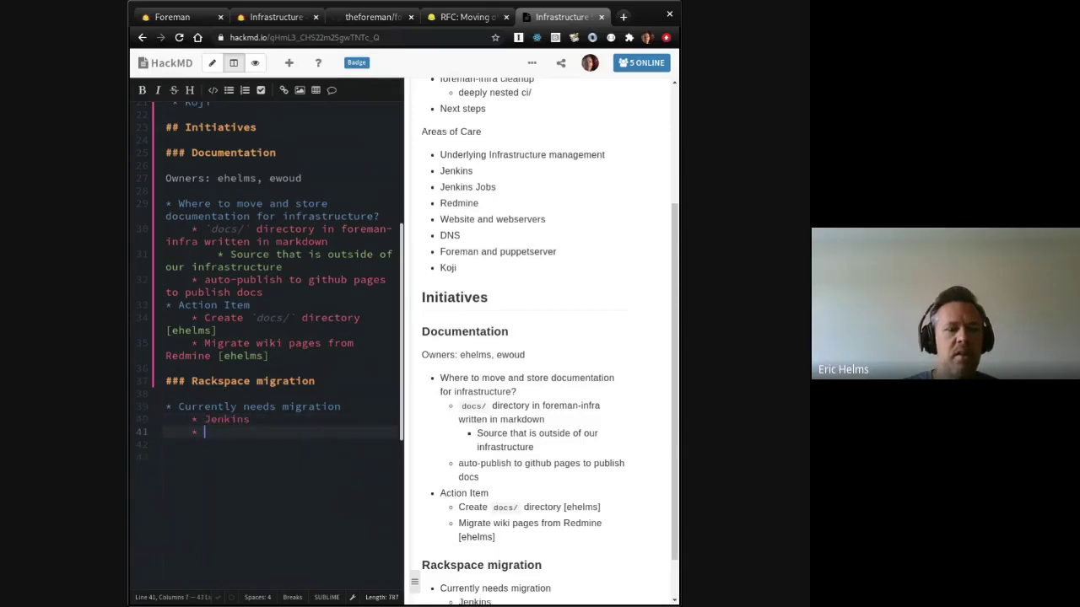
type("Webserv")
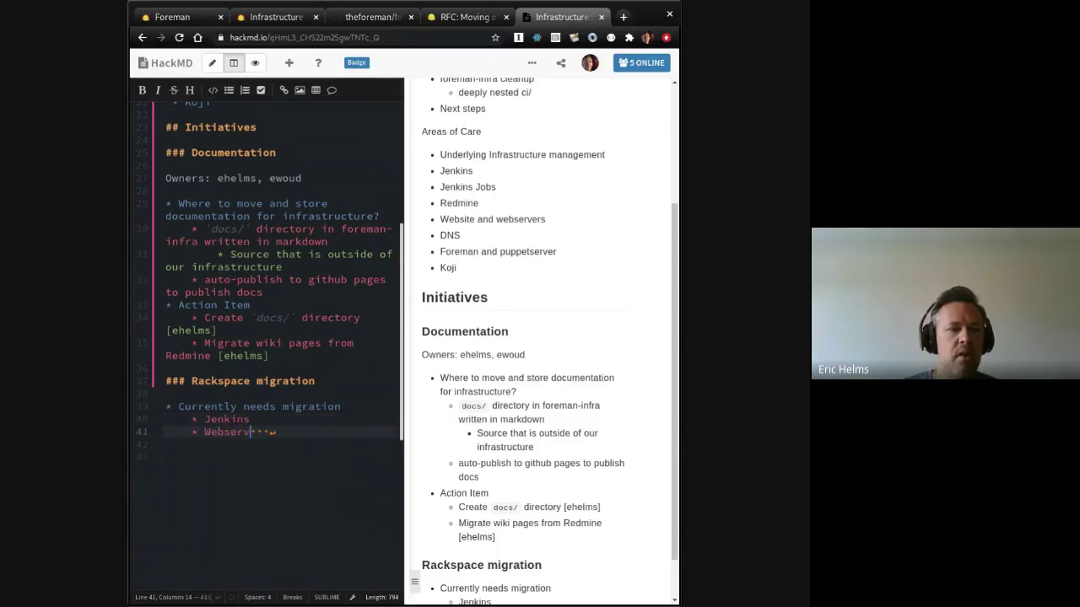
type("er")
key("Return")
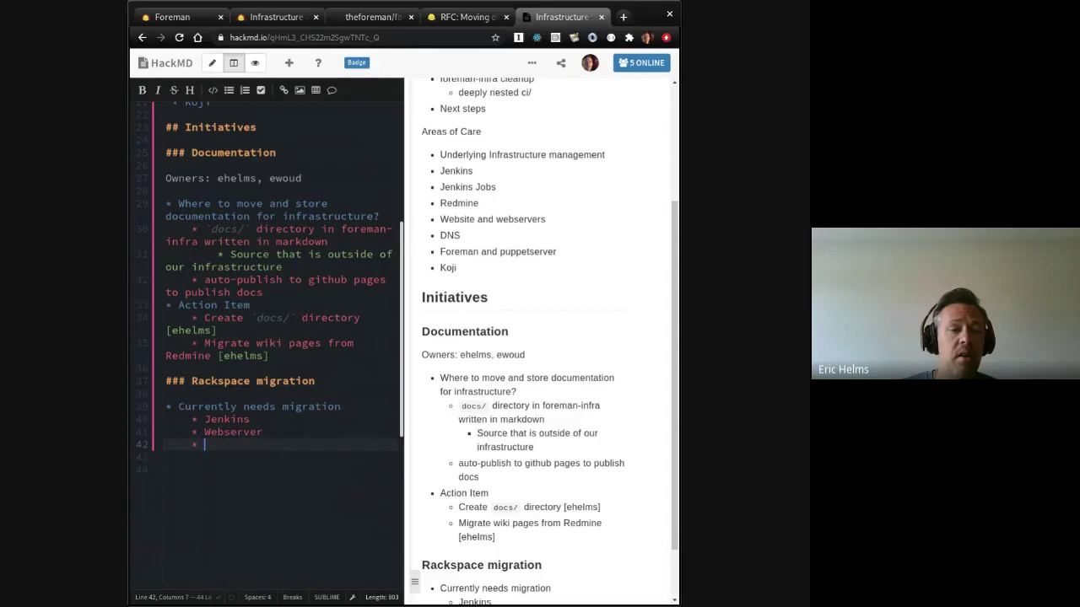
type("Foreman/pup")
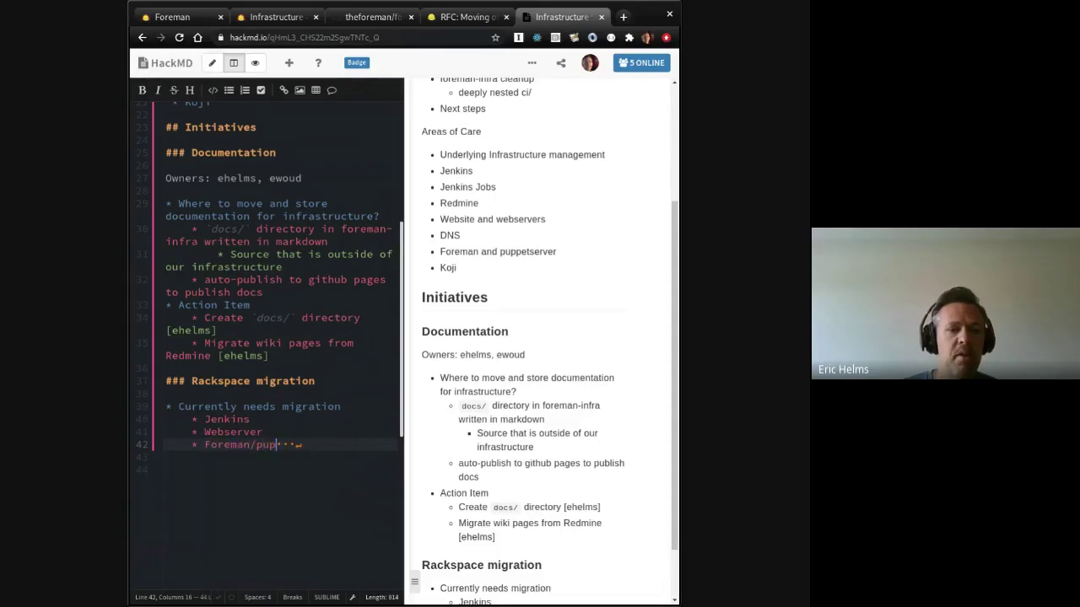
type("erver")
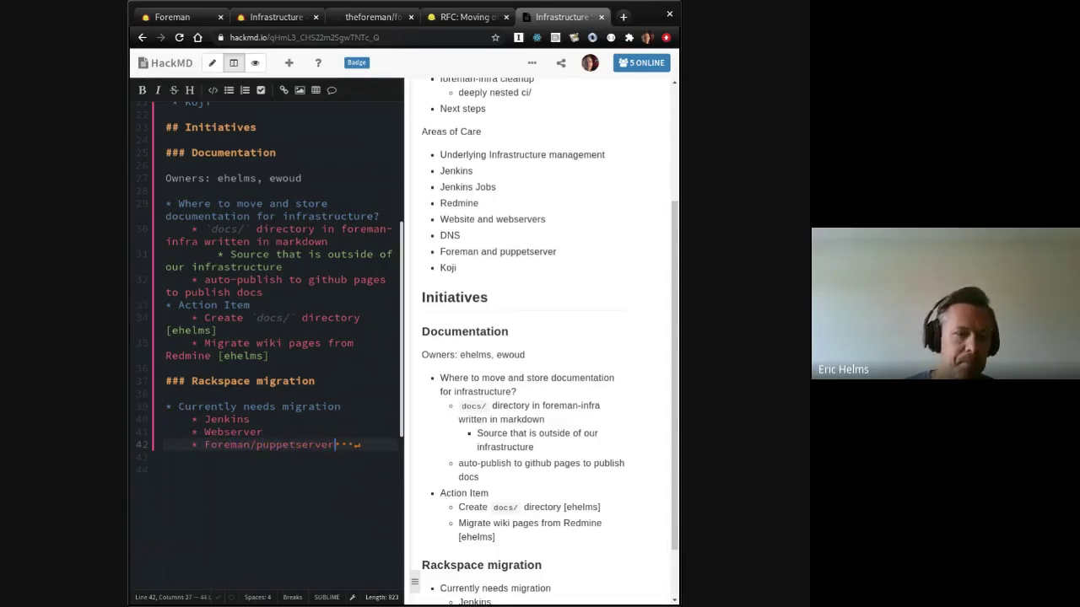
key("Return")
Step: Add a top-level "Webserver" bullet below the migration list, with "web02 on Rackspace" nested under it
left_click(228, 90)
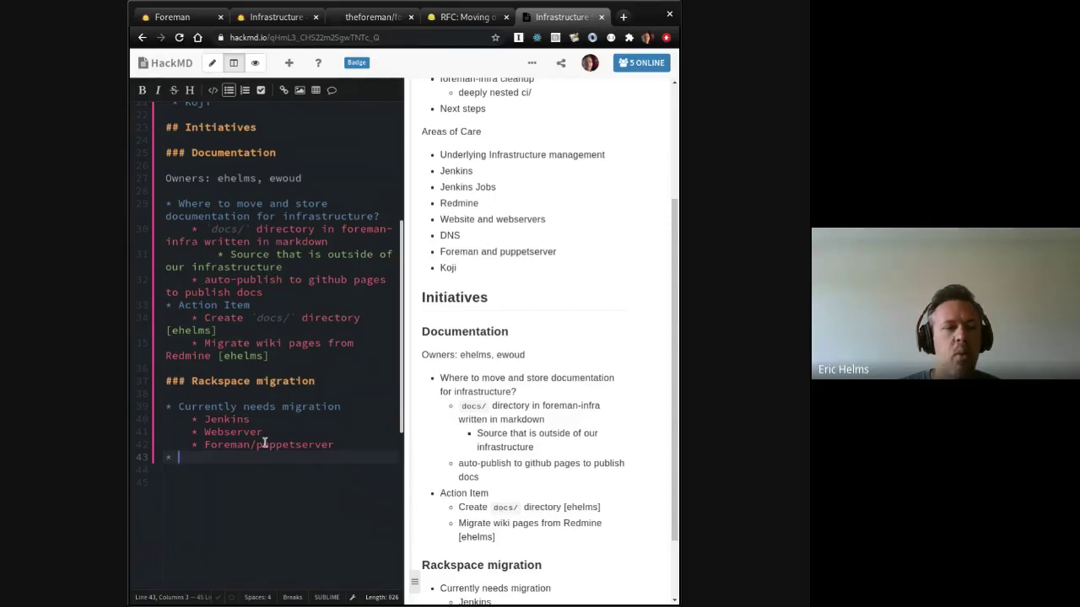
type("Webserver")
key("Return")
key("Tab")
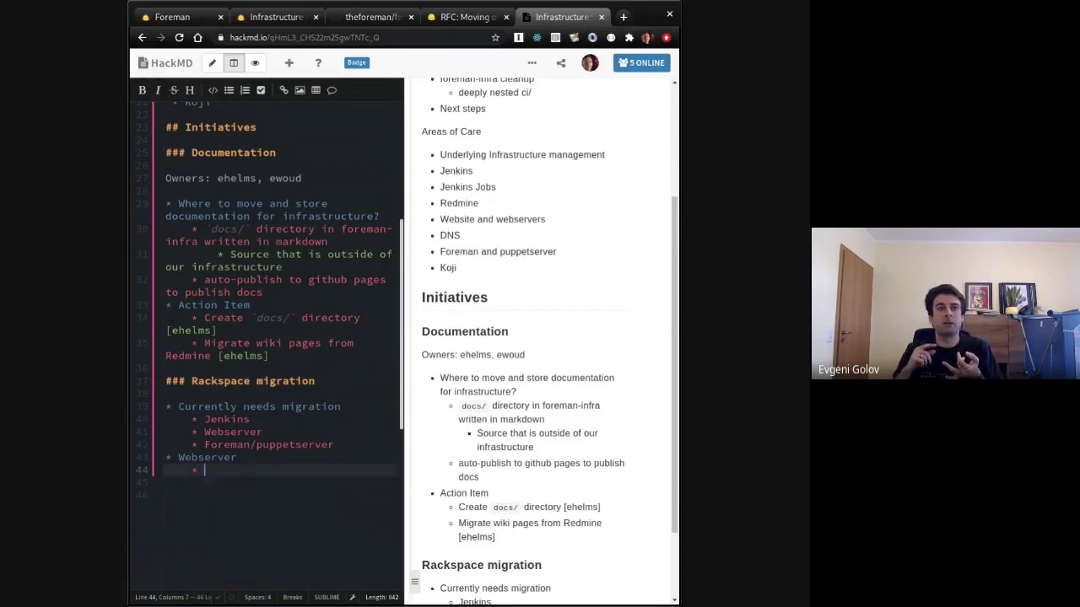
type("I")
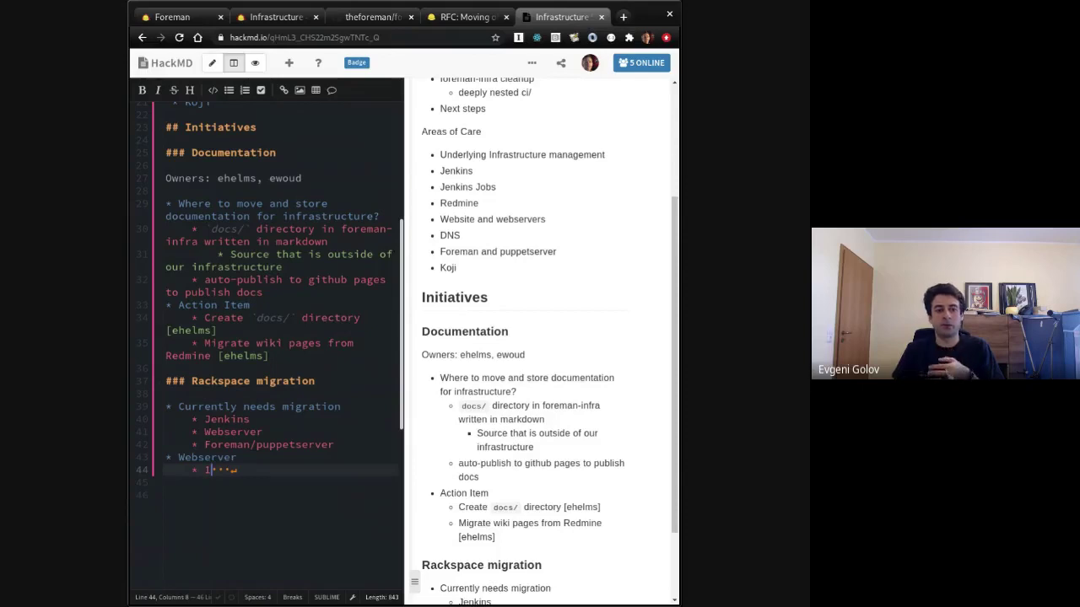
key("BackSpace")
type("web02 on R")
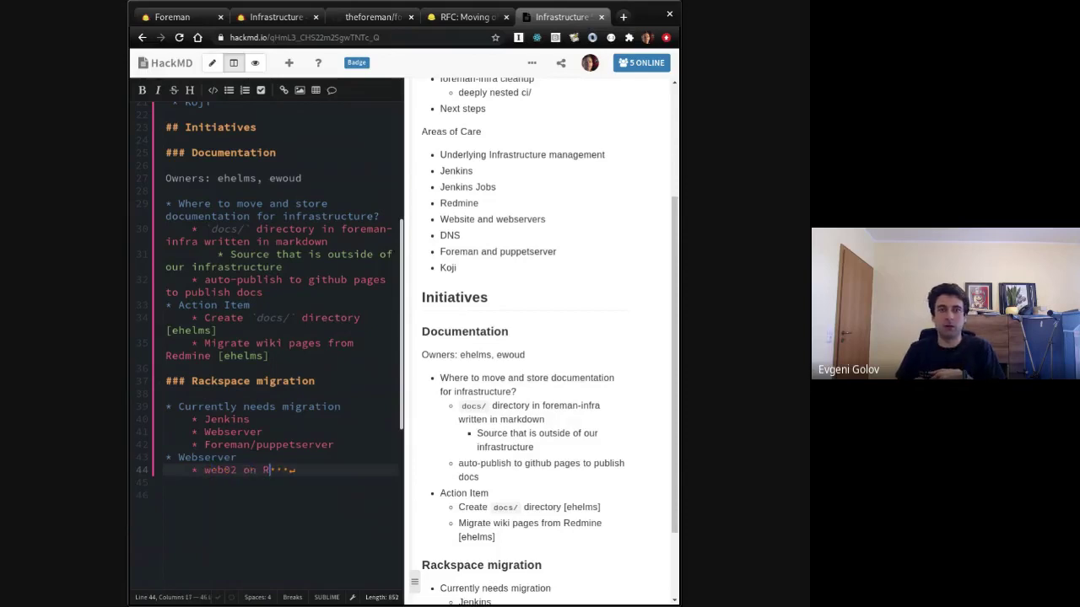
type("ackspace")
Step: Nest the bullets "yum repositories" and "website" under "web02 on Rackspace"
key("Return")
key("Tab")
type("yum repositories")
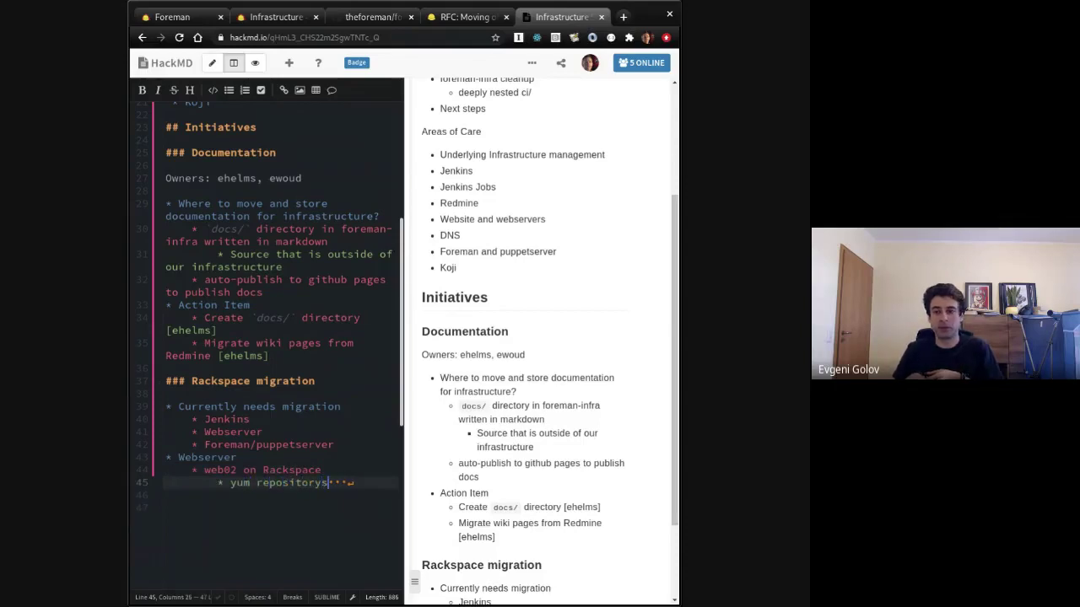
key("Return")
type("website")
Step: Add the bullet "debian repositories" below "website" in the web02 list
key("Return")
type("debbian r")
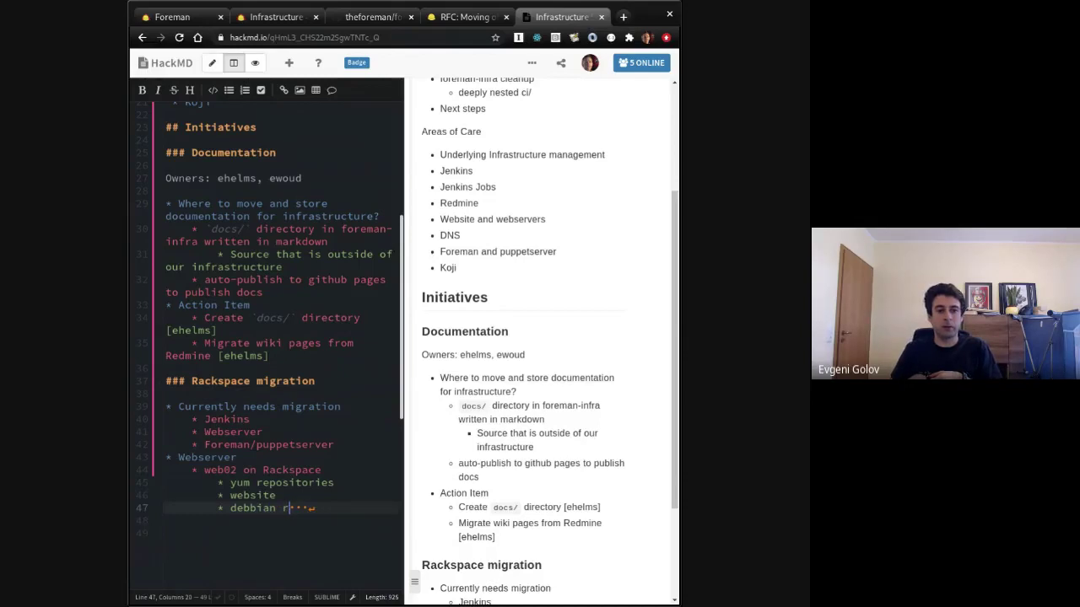
key("BackSpace")
key("BackSpace")
key("BackSpace")
key("BackSpace")
type("ian repositories")
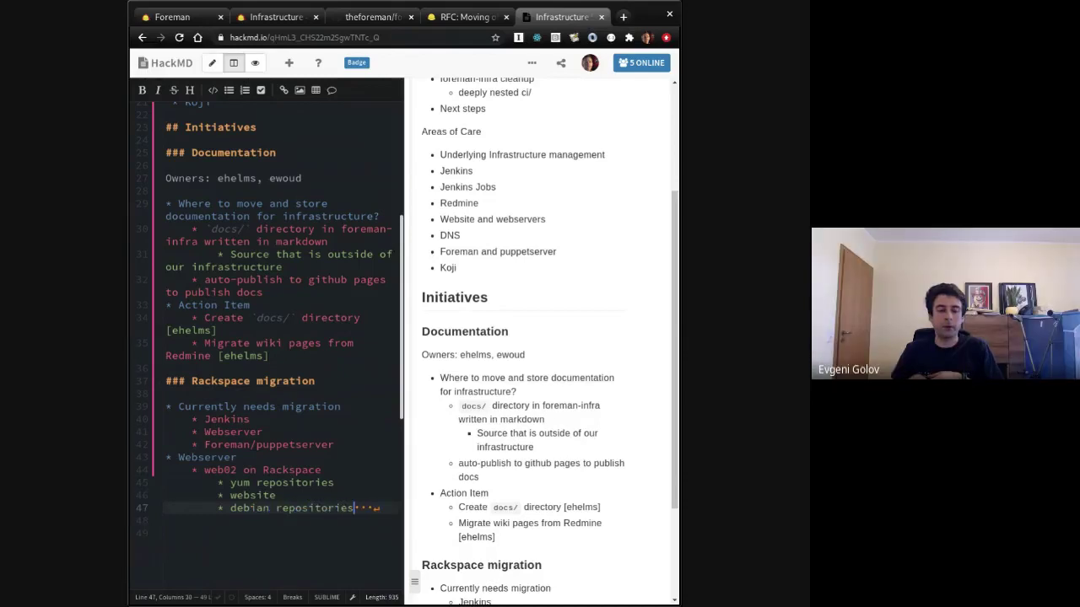
Step: Add the bullet "docs.theforeman.org -> moved" to the web02 list
key("Return")
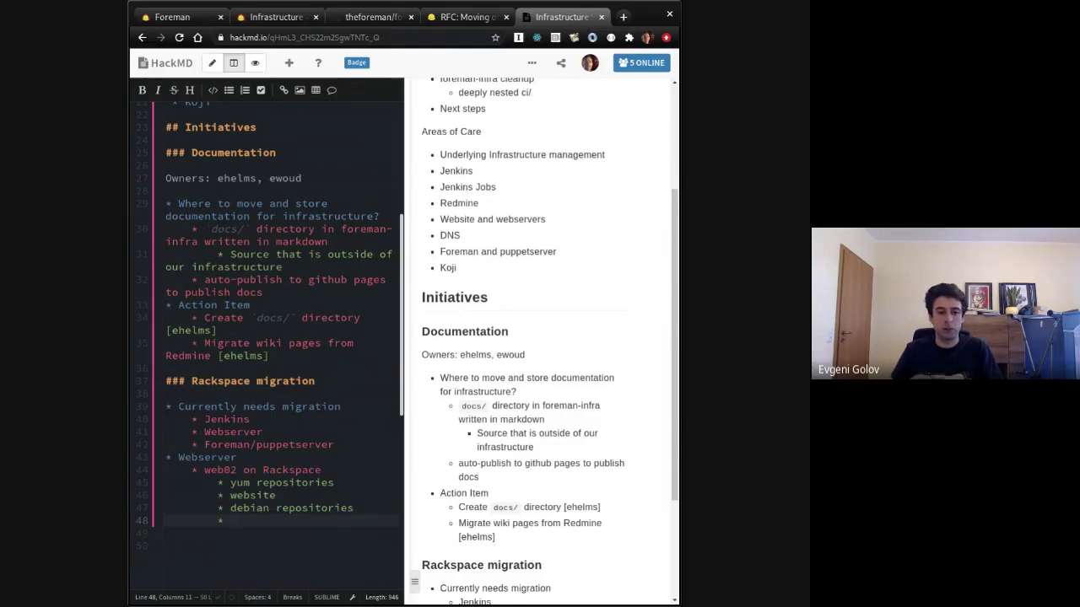
type("docs.theofmren")
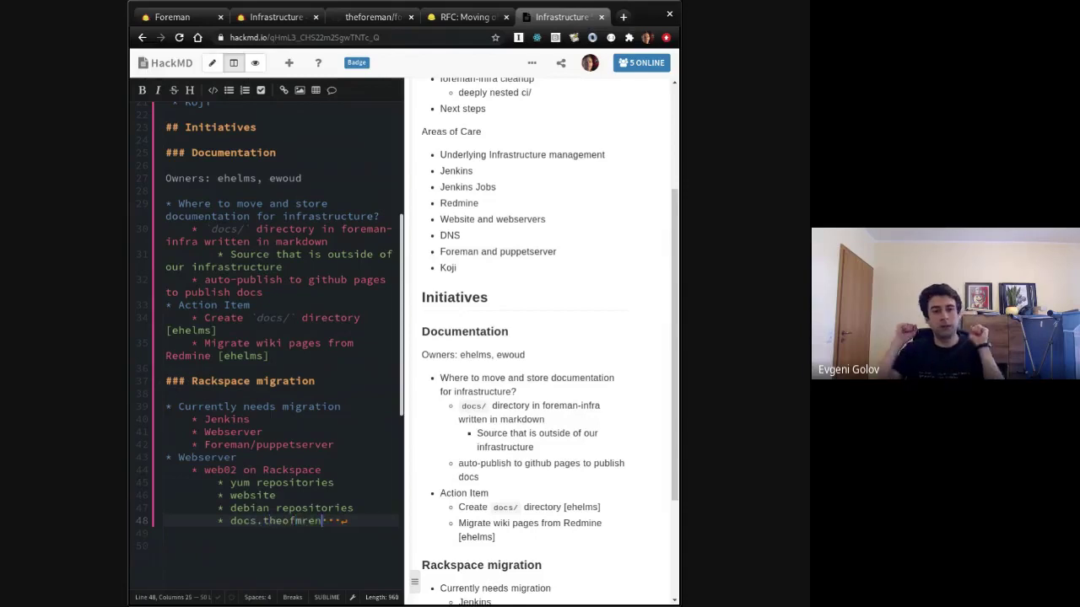
key("BackSpace")
key("BackSpace")
key("BackSpace")
key("BackSpace")
key("BackSpace")
key("BackSpace")
type("foreman.o")
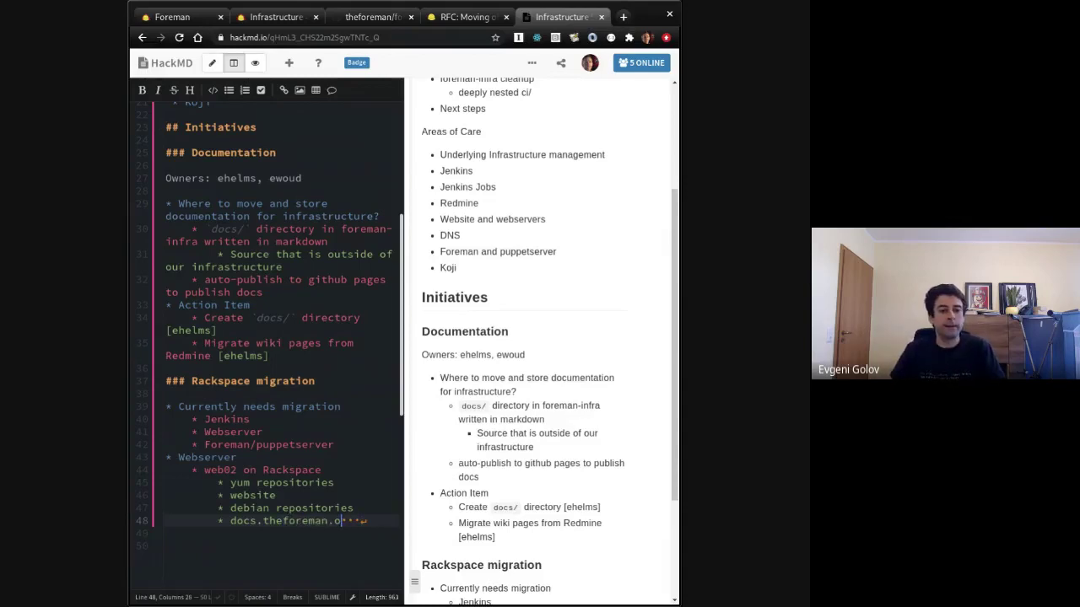
type("rg -> moved")
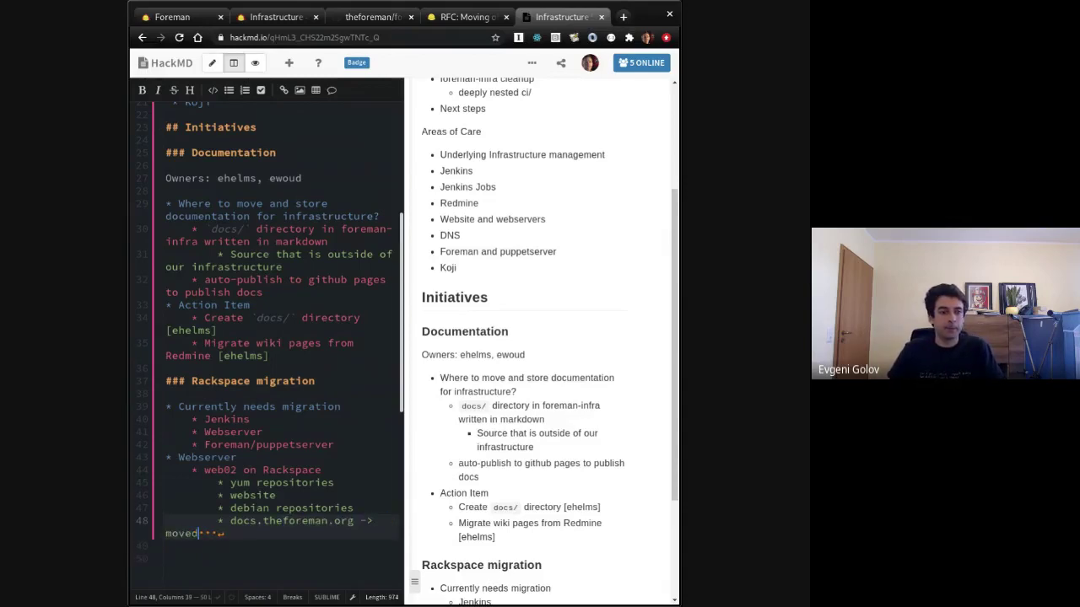
Step: Add "rsync" as the next bullet at the same level in the web02 list
key("Return")
key("shift+Tab")
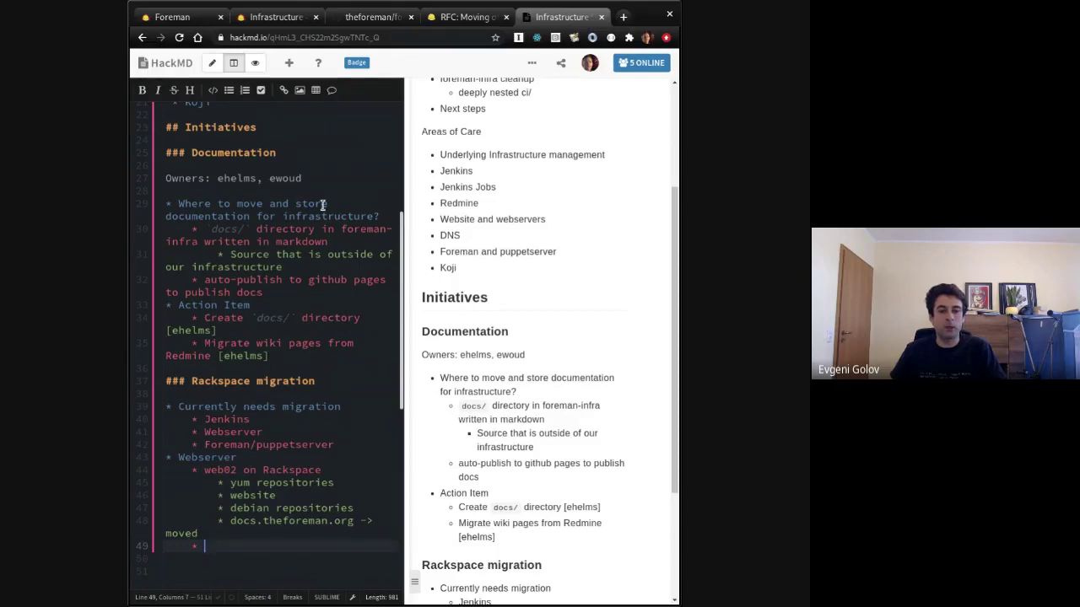
key("Tab")
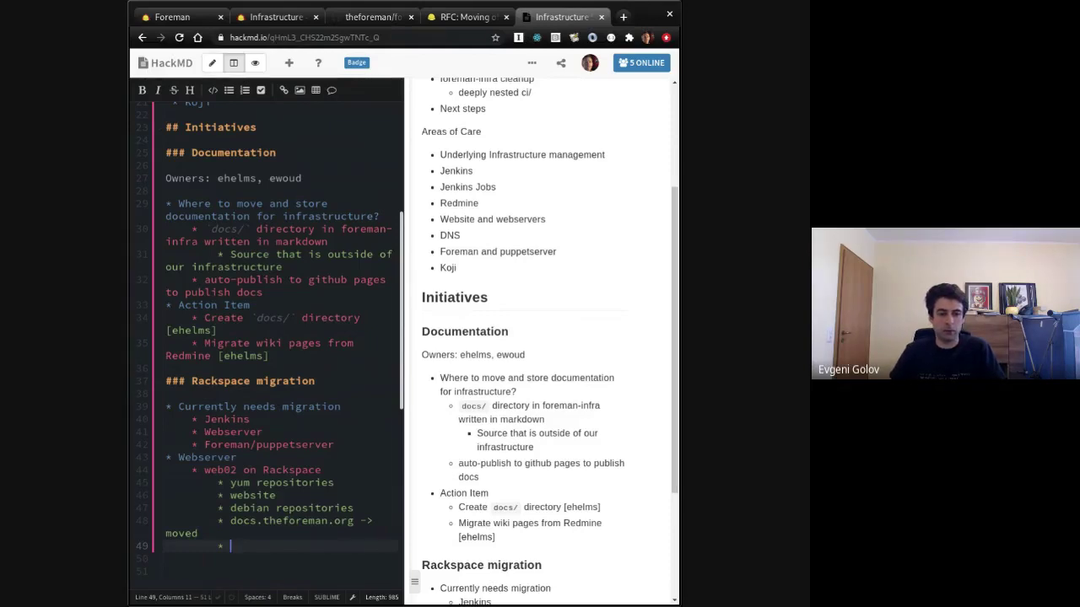
type("rsync")
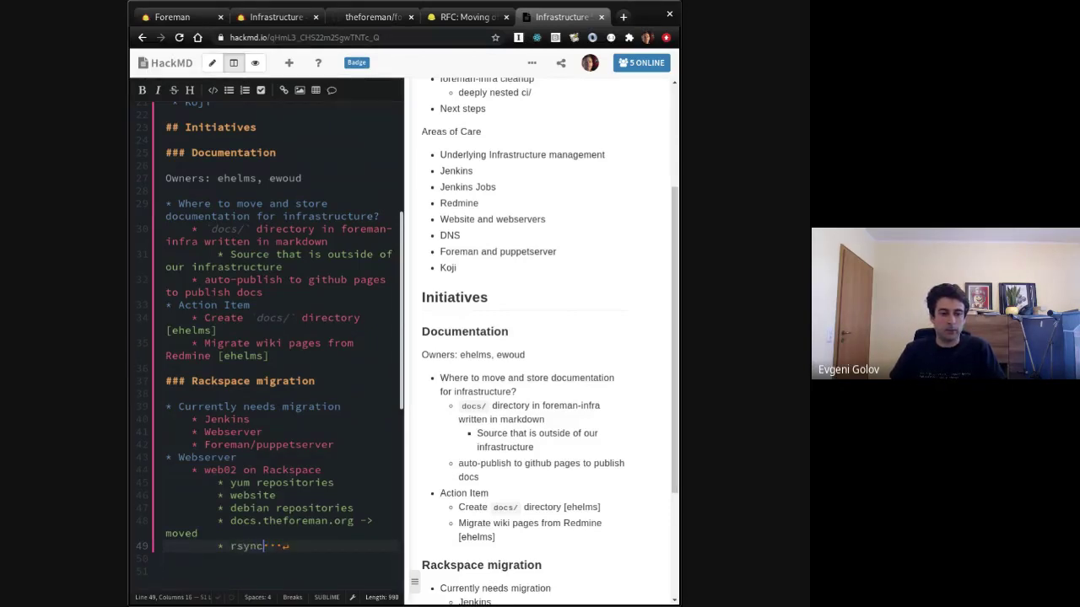
Step: Add the bullet "New machine OSUOSL" under "Webserver", at the same level as "web02 on Rackspace"
key("Return")
key("shift+Tab")
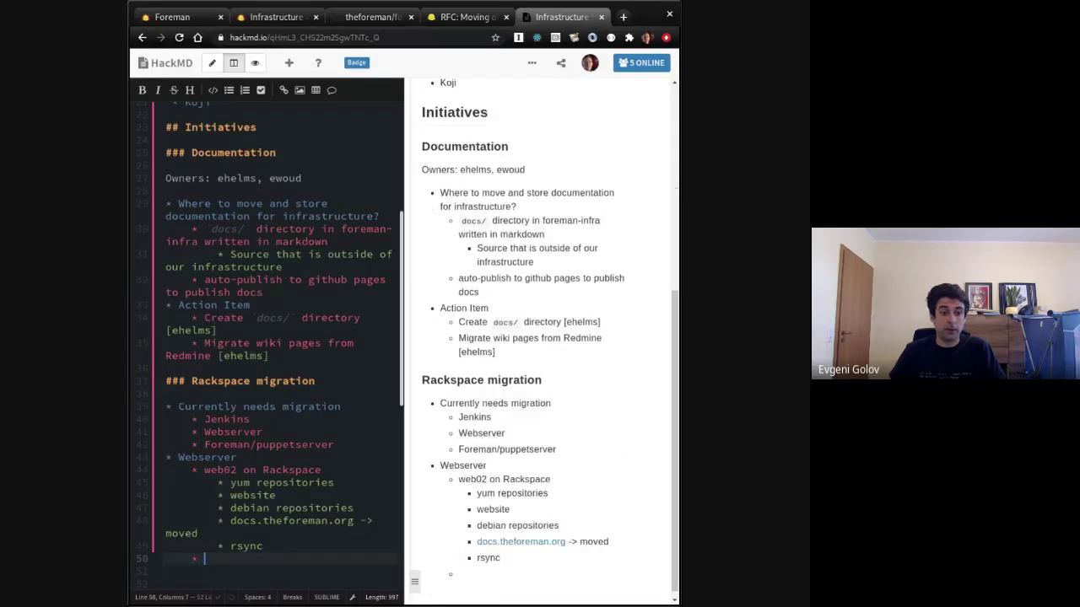
scroll(289, 426, "down", 3)
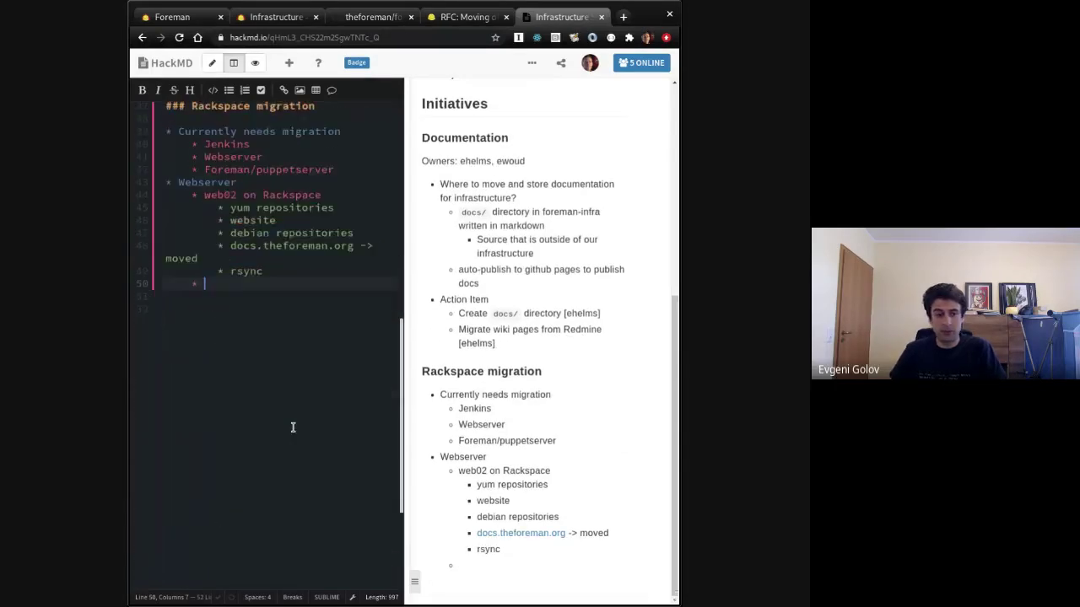
scroll(293, 427, "up", 2)
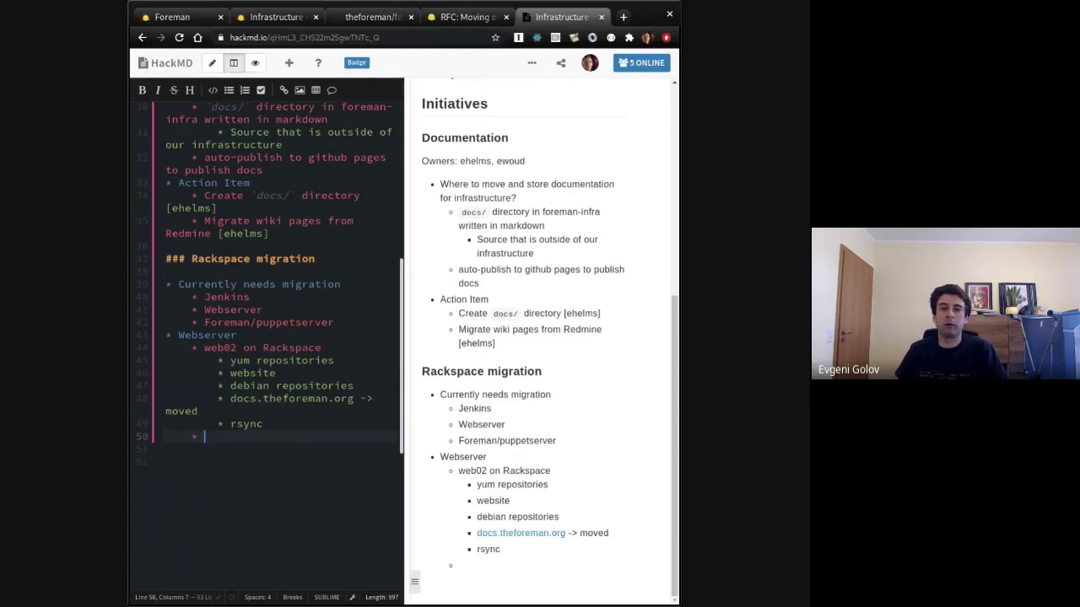
type("New machi")
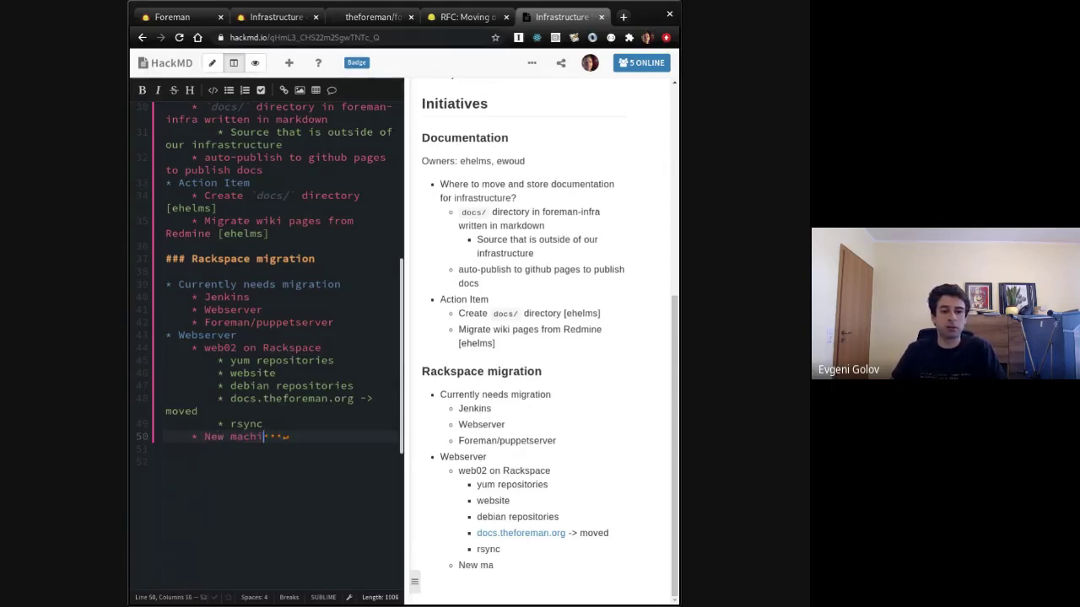
type("ne OSU")
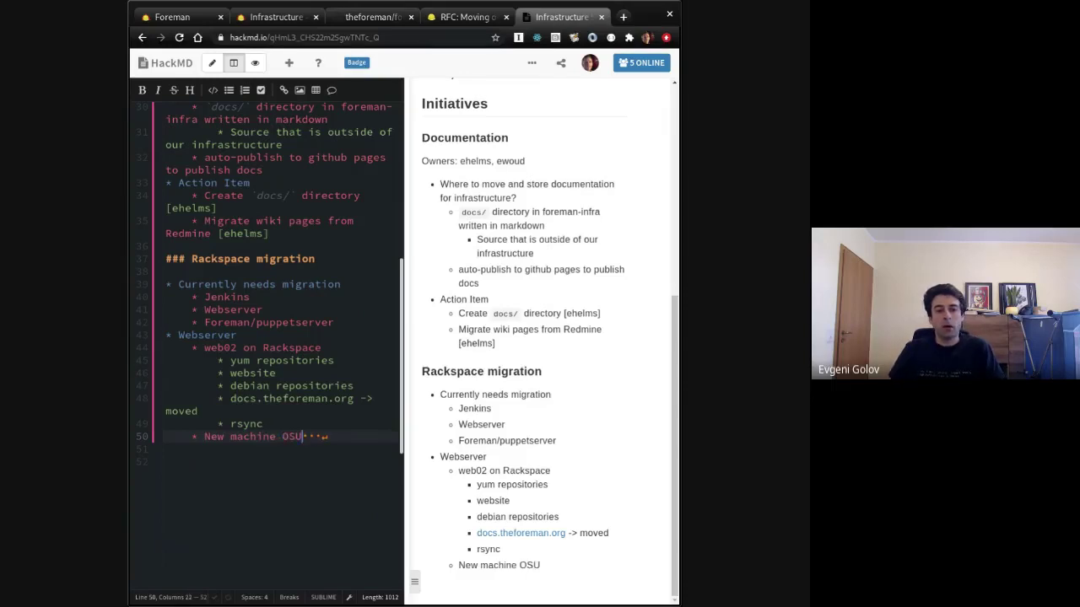
type("OSL")
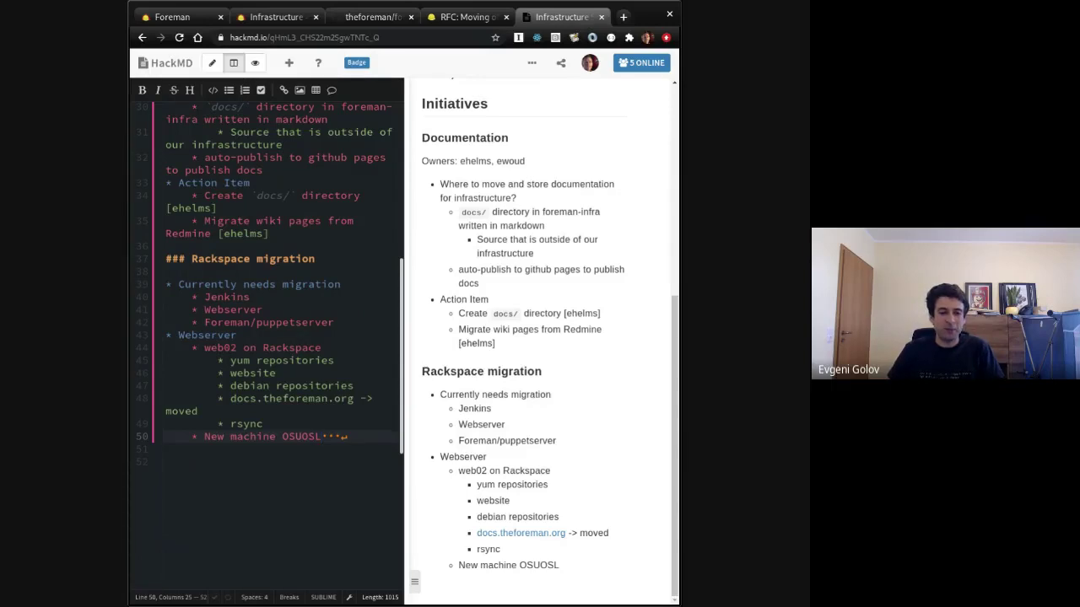
Step: Reword the new machine bullet to read "New machine running in OSUOSL"
key("Left")
key("Left")
key("Left")
key("Left")
key("Left")
type("running in")
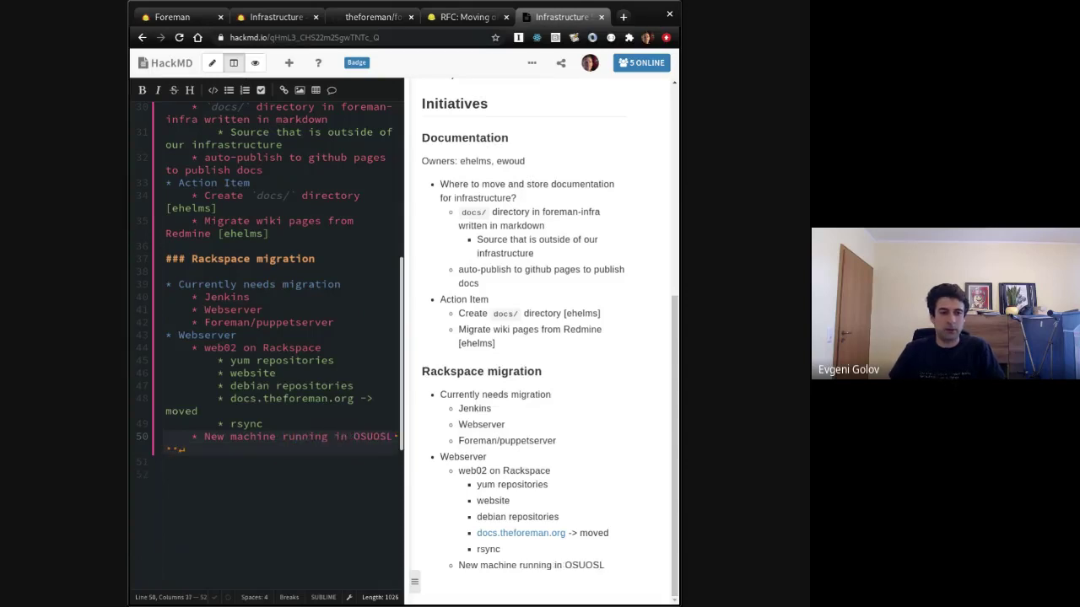
Step: Add the nested bullet "Receives mirrors of yum content" under "New machine running in OSUOSL"
key("End")
key("Return")
key("Tab")
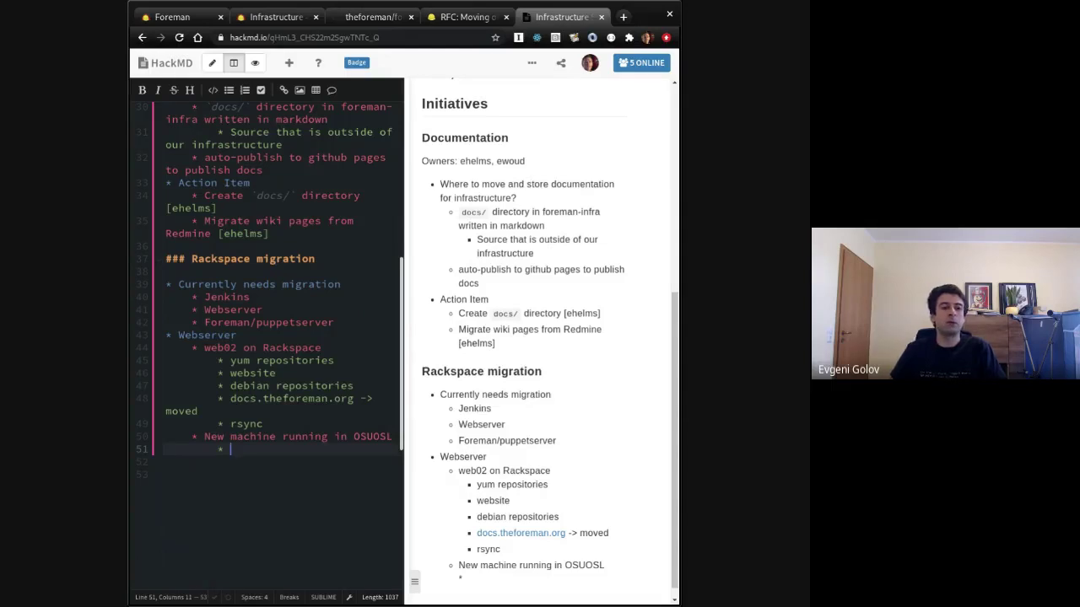
type("Rec")
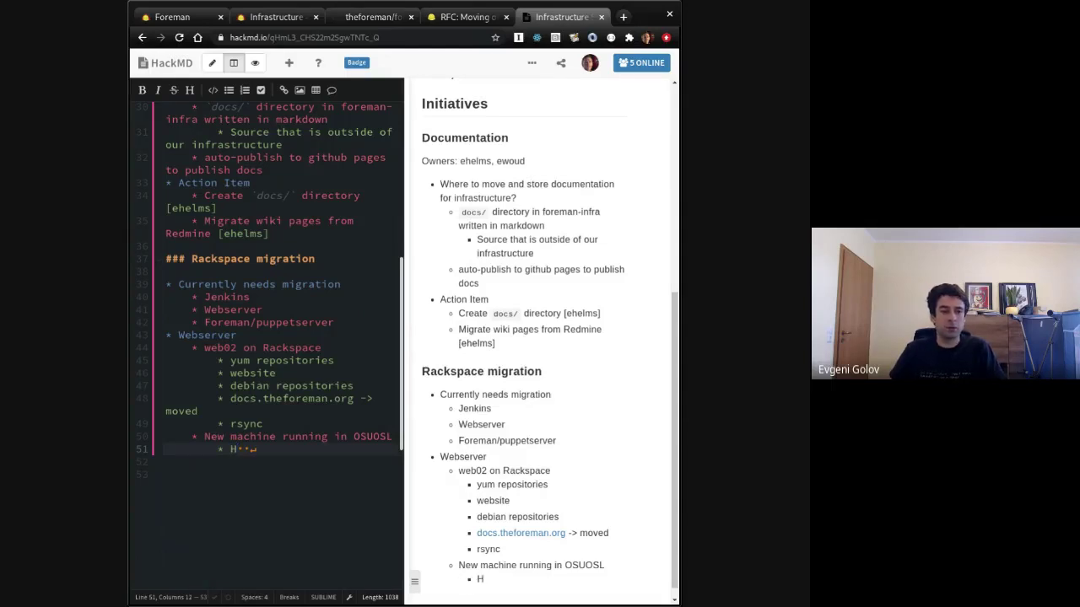
type("eives ")
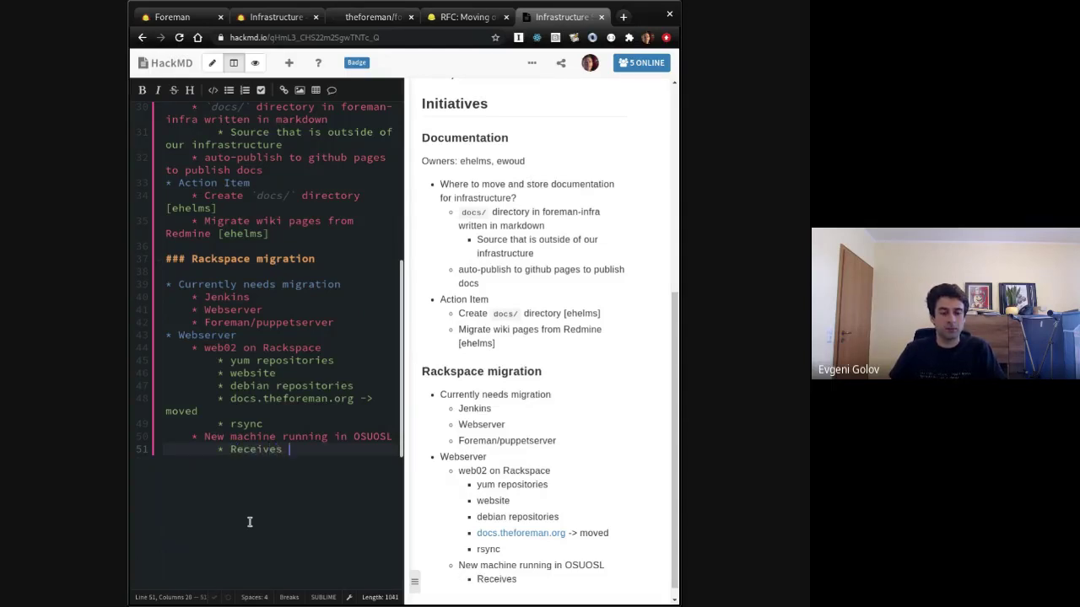
type("mirrors of yum content")
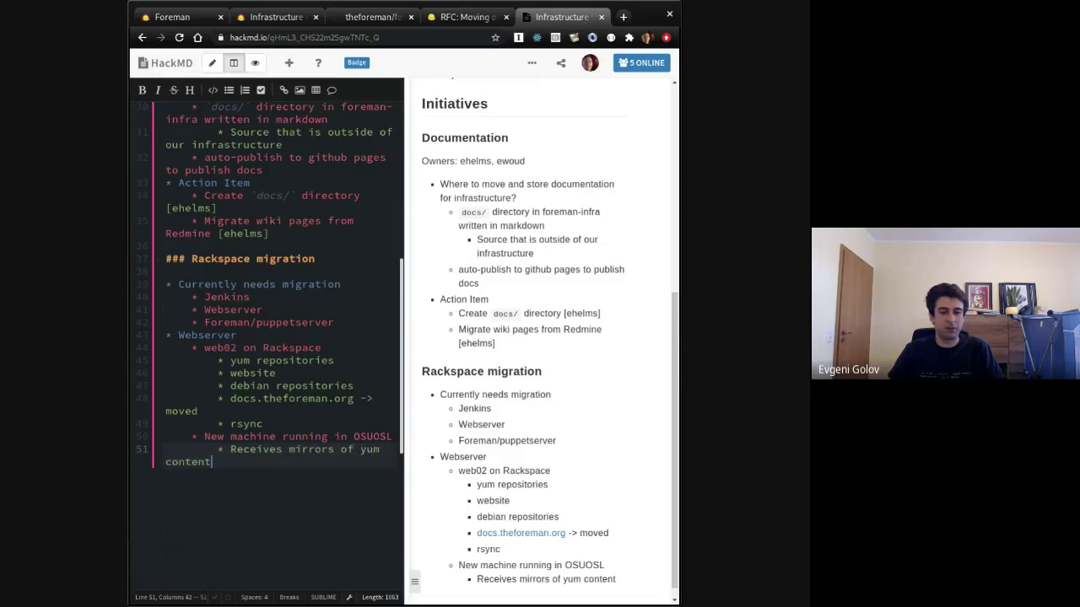
Step: Add "Debian content mirroring in progress" as the next bullet under the OSUOSL machine
key("Return")
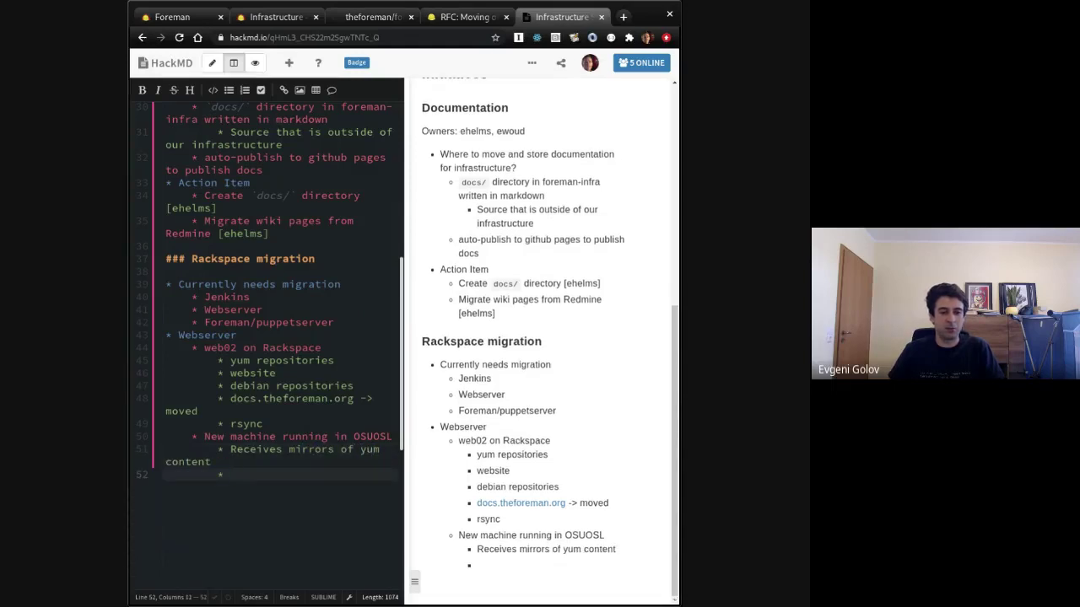
type("D")
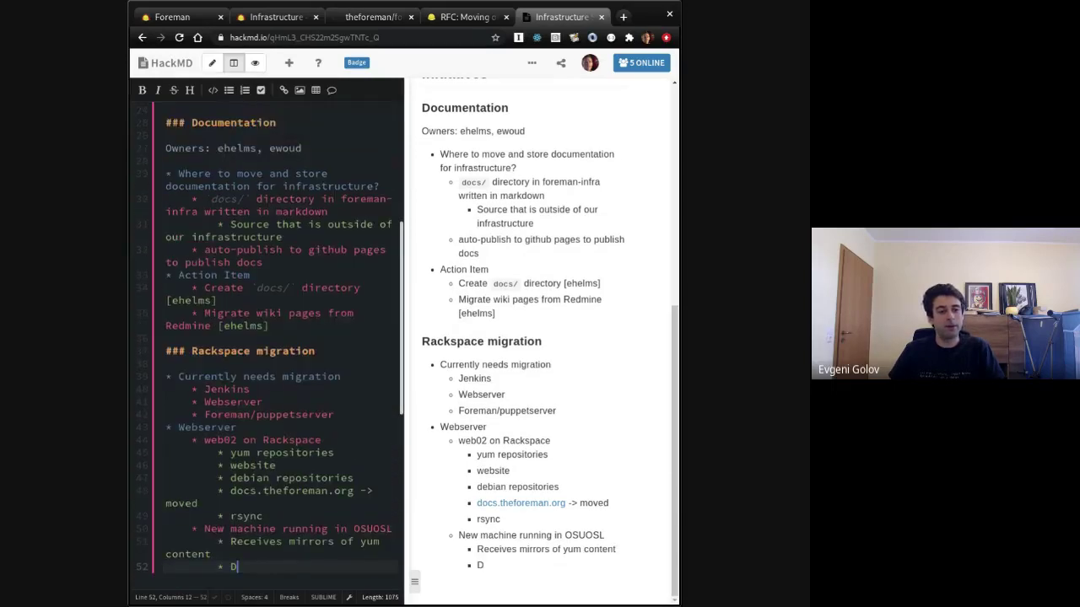
type("ebian ")
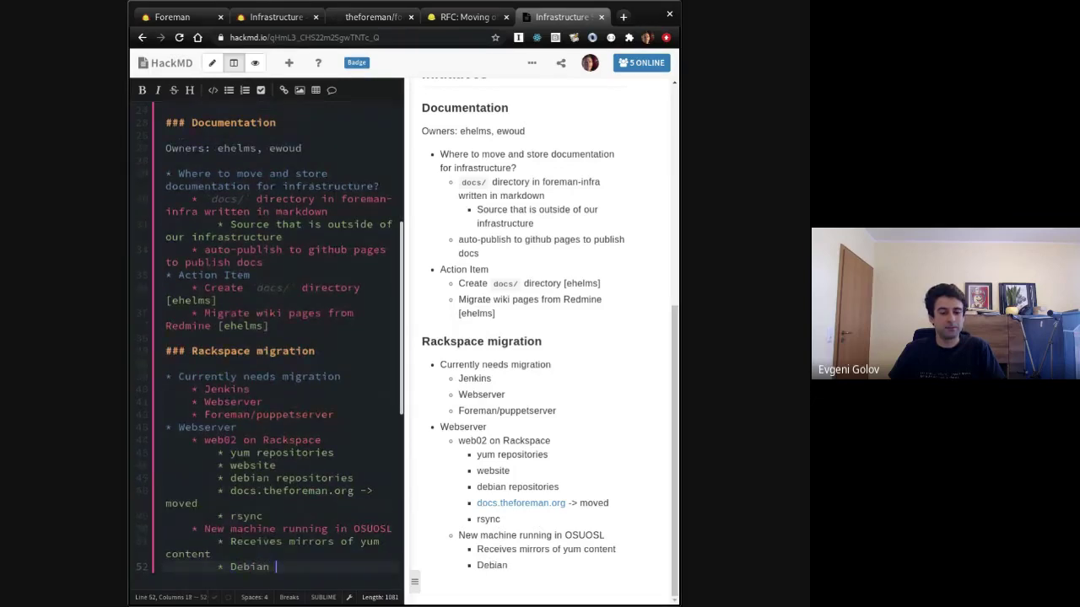
type("content is missing ")
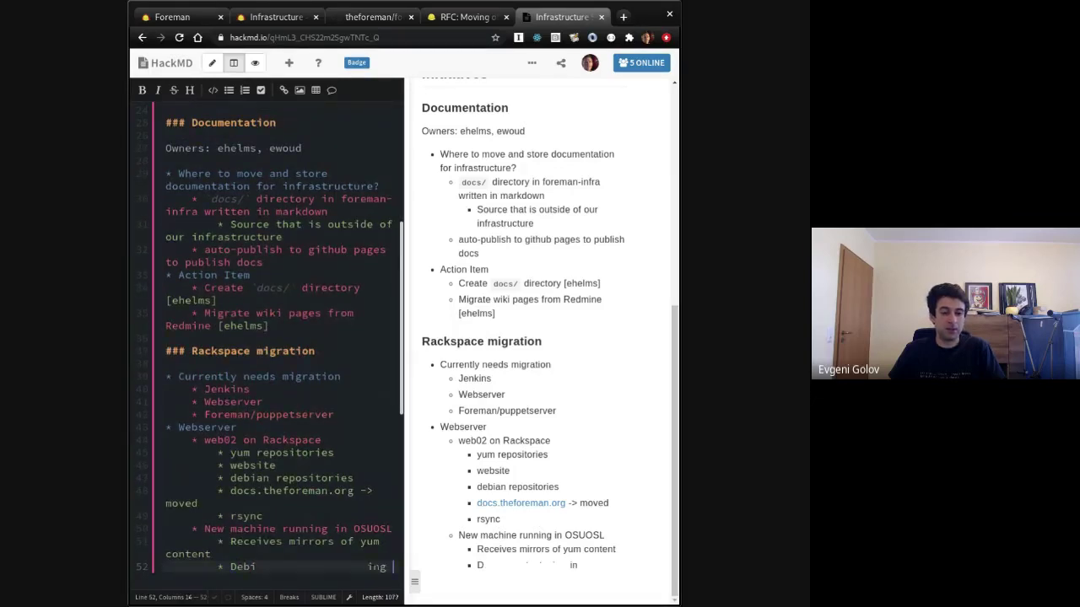
type("in progress")
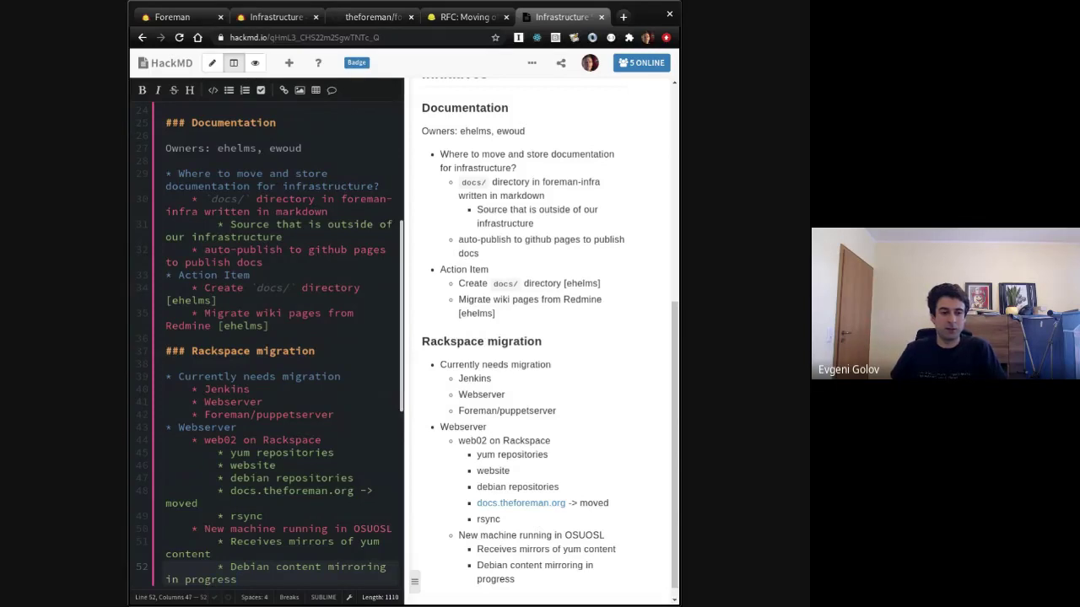
Step: Add an "Action Item" bullet under "Webserver" with the nested bullet "Fix Debian"
scroll(249, 519, "down", 3)
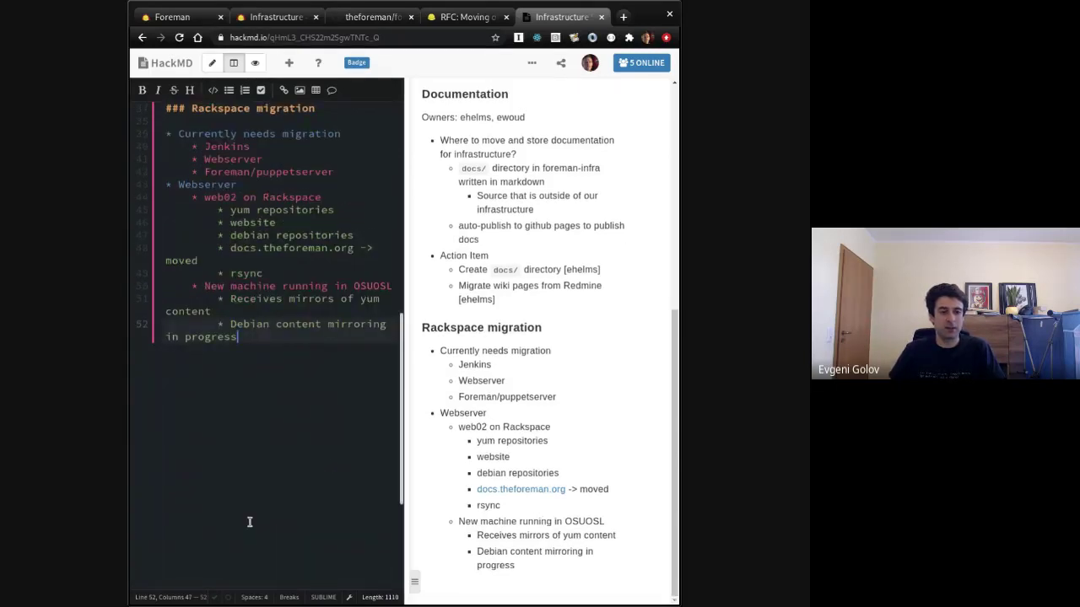
scroll(249, 522, "up", 2)
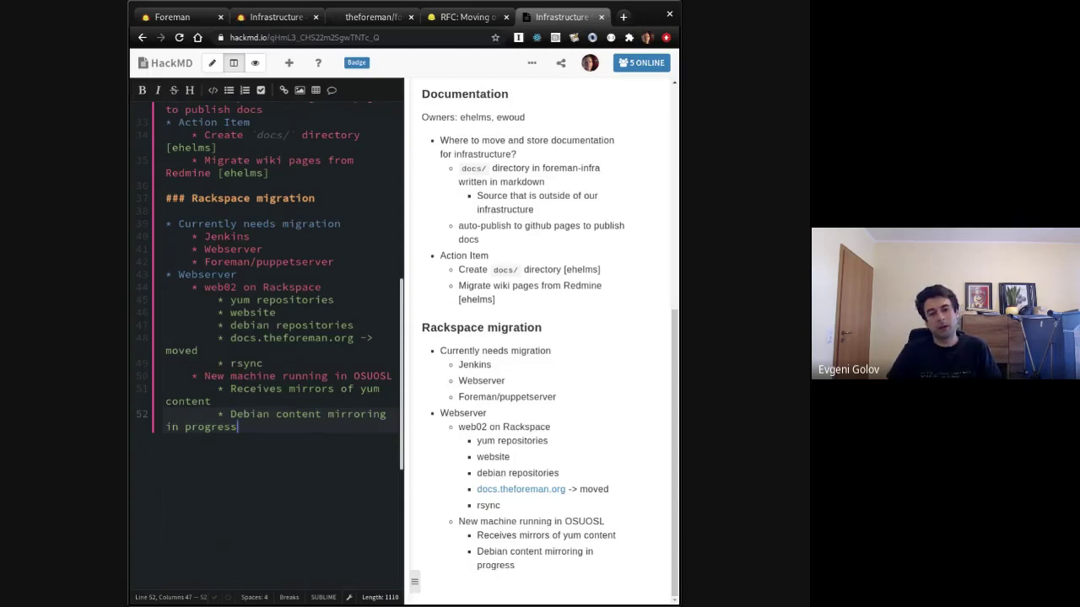
key("Return")
key("shift+Tab")
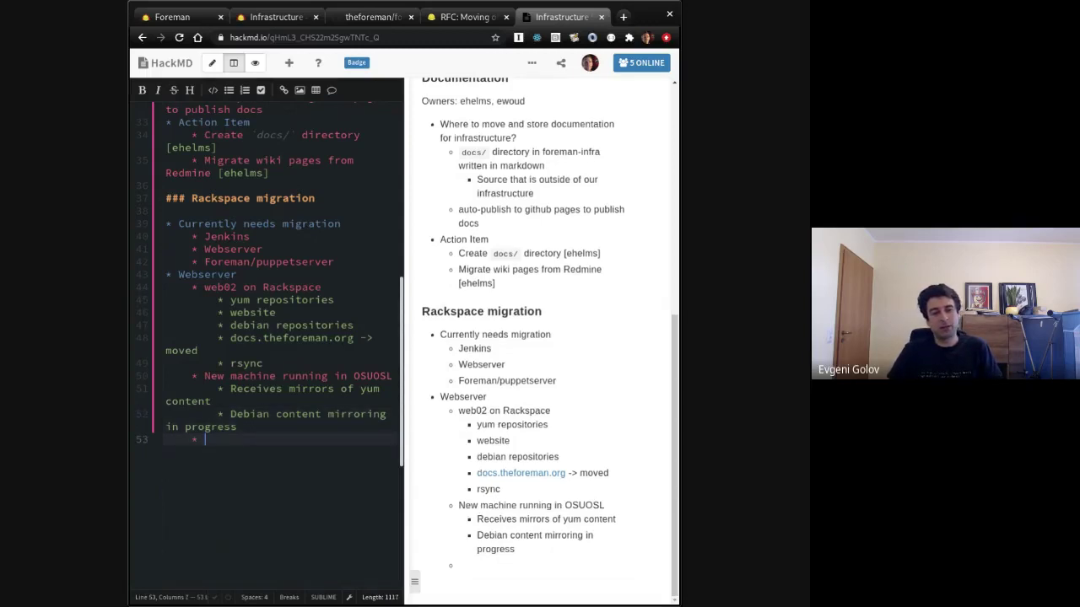
type("ActionIItem")
key("Return")
key("Tab")
type("Fix ")
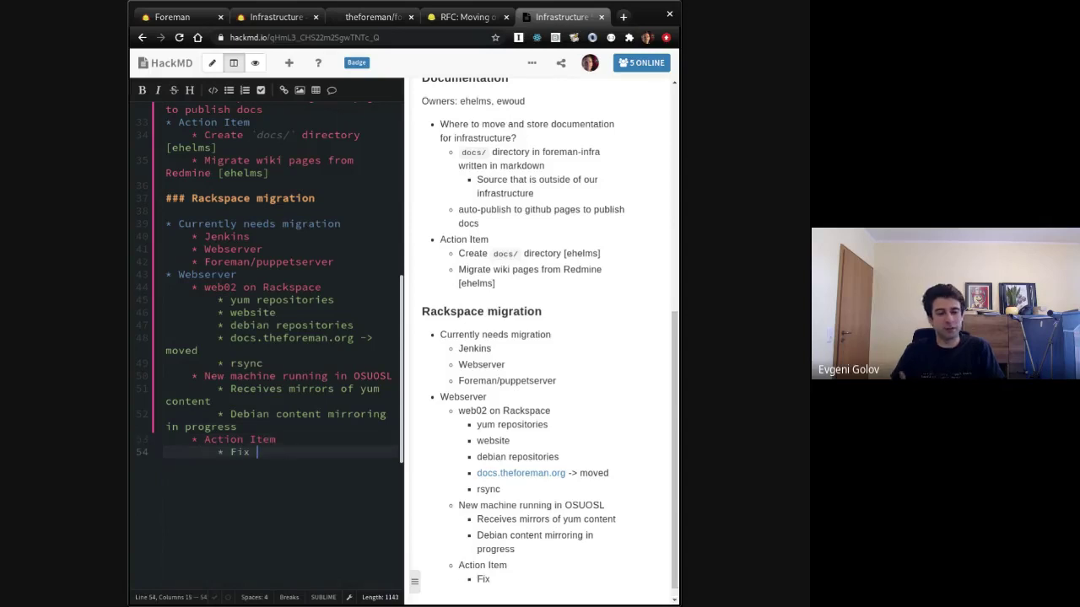
type("Debian")
Step: List "Setup rsync", "Setup website" and "Switchover" as further bullets under the Webserver action item
key("Return")
type("Setup rsync")
key("Return")
type("Setup ")
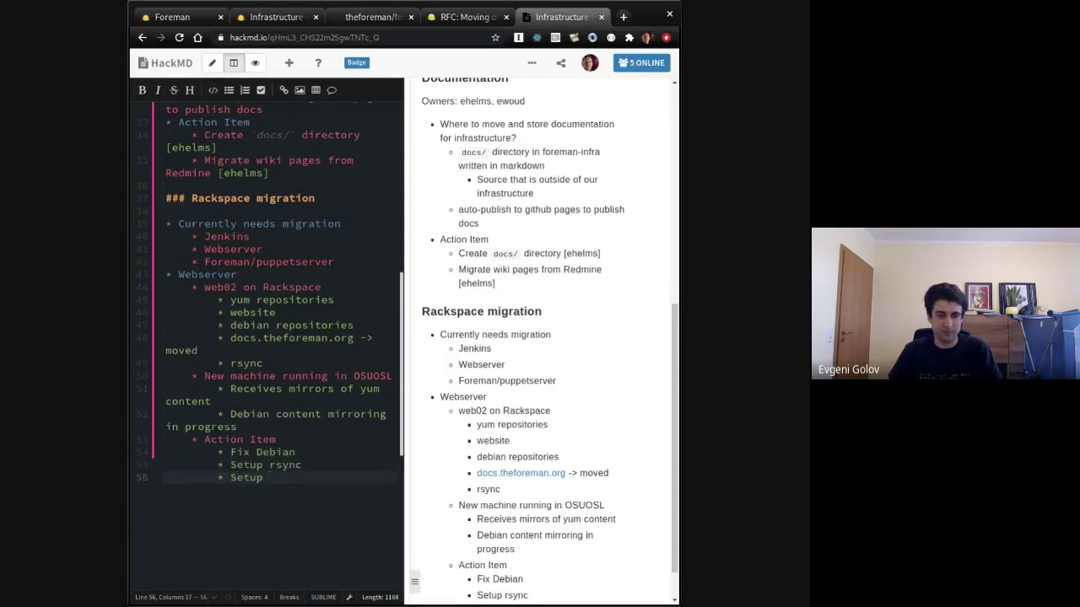
type("website")
key("Return")
type("Switchover")
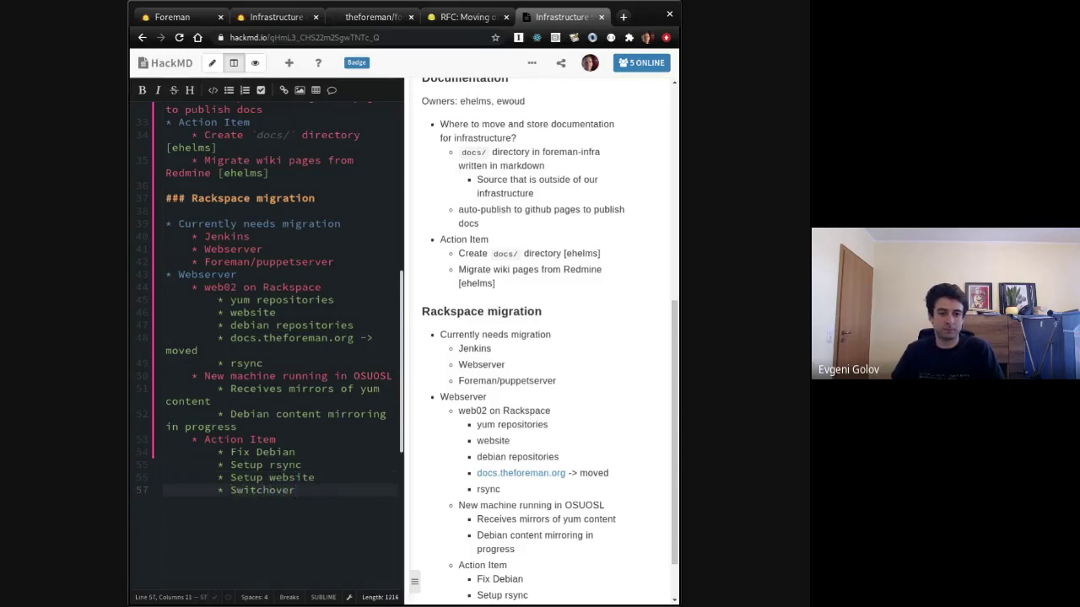
scroll(266, 337, "up", 3)
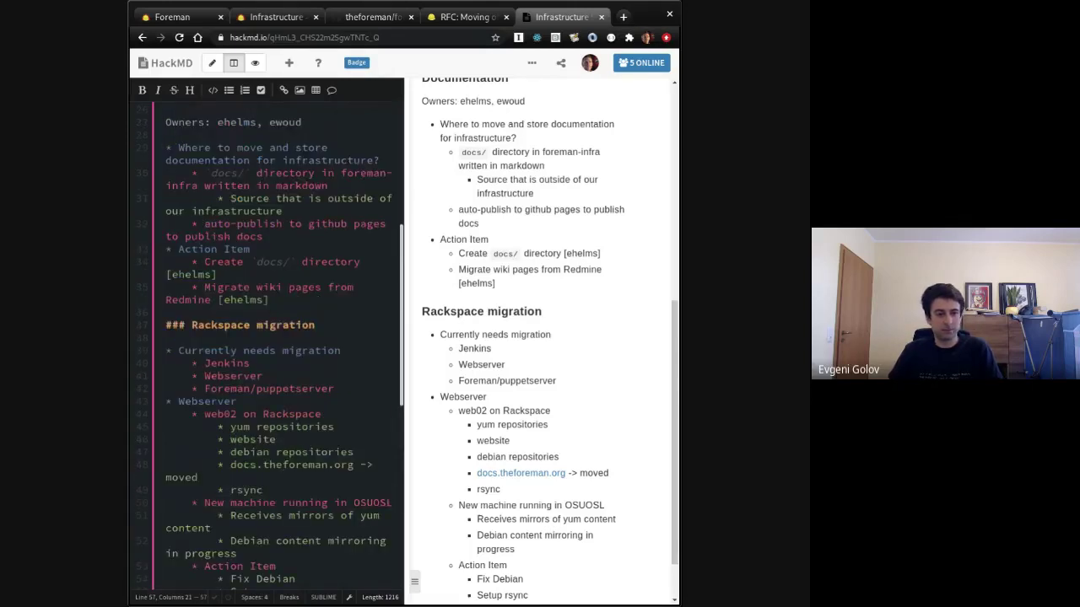
scroll(241, 421, "down", 5)
scroll(241, 421, "up", 4)
left_click(226, 222)
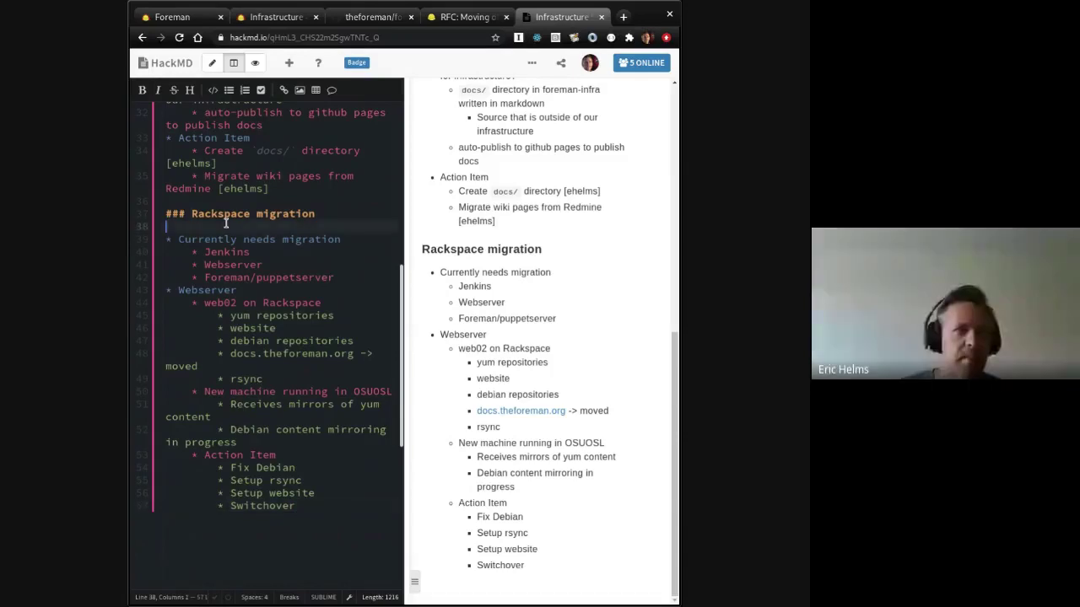
key("Return")
key("Return")
type("()")
key("BackSpace")
key("BackSpace")
key("BackSpace")
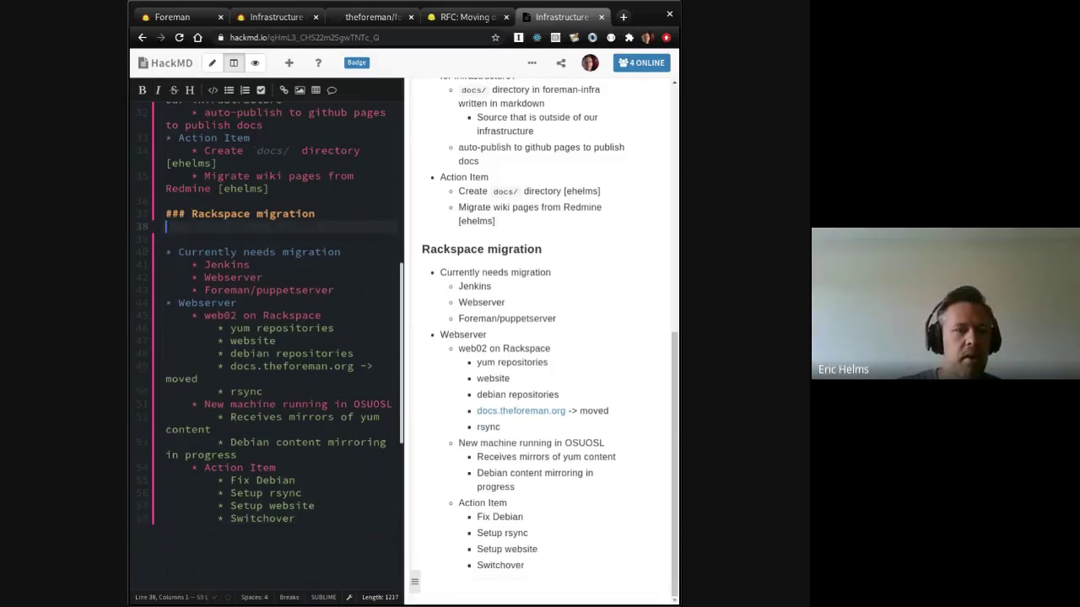
Step: Add an "Owner:" bullet with the owner's first name as the first nested entry under "Webserver"
left_click(166, 302)
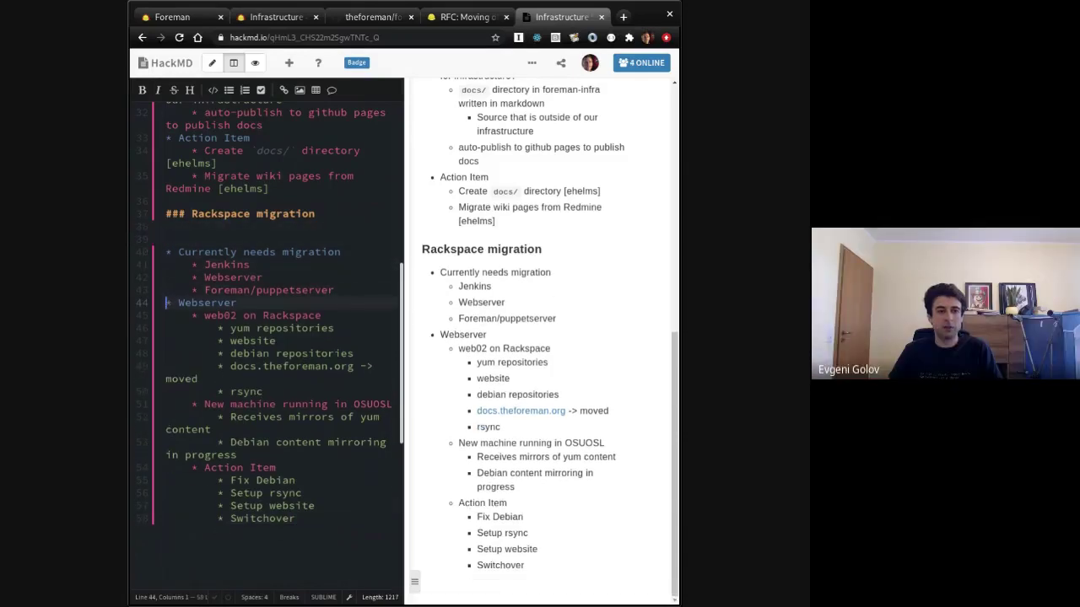
key("End")
key("Return")
key("Tab")
type("Owner")
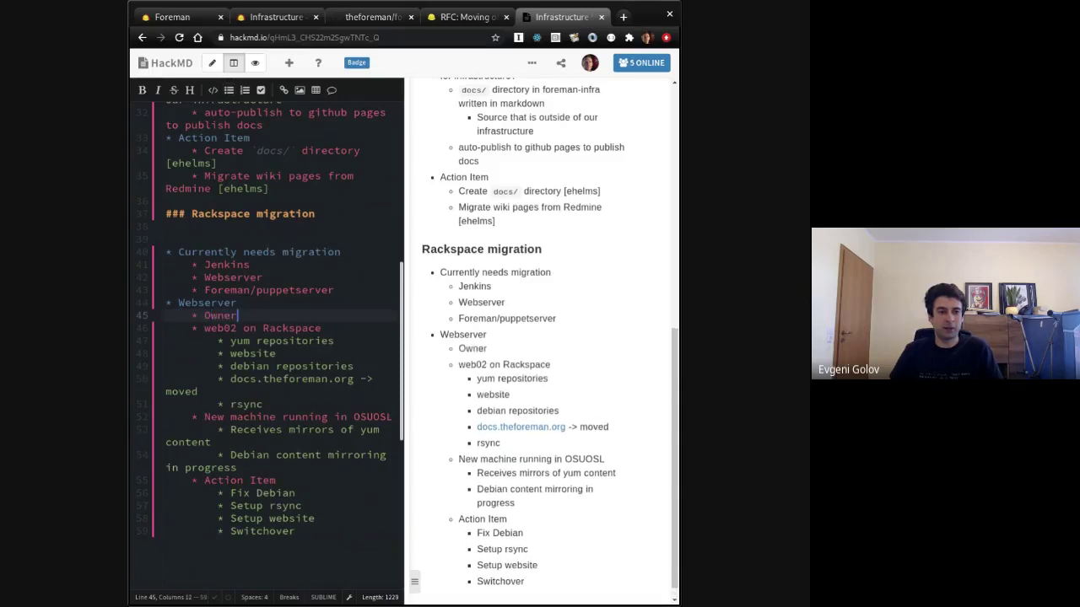
type(": Evgeni")
Step: Add the top-level bullet "Jenkins" after the Webserver action items, at the same level as "Webserver"
key("Down")
key("Down")
key("Down")
key("Down")
key("Down")
key("Down")
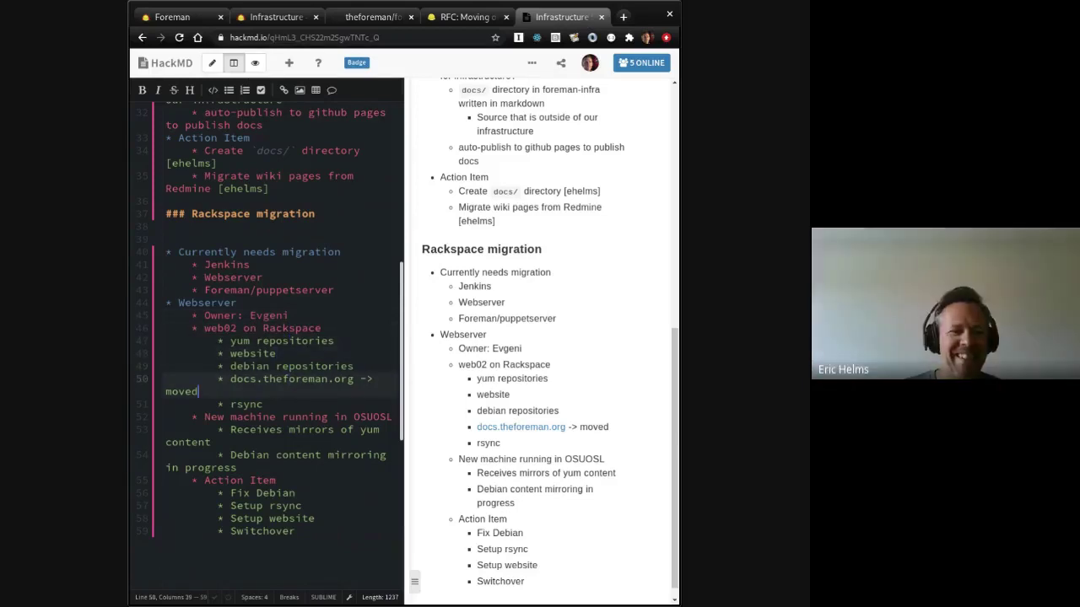
key("Down")
key("Down")
key("Down")
key("Down")
key("Down")
key("Down")
key("Down")
key("Down")
key("Down")
key("Return")
key("shift+Tab")
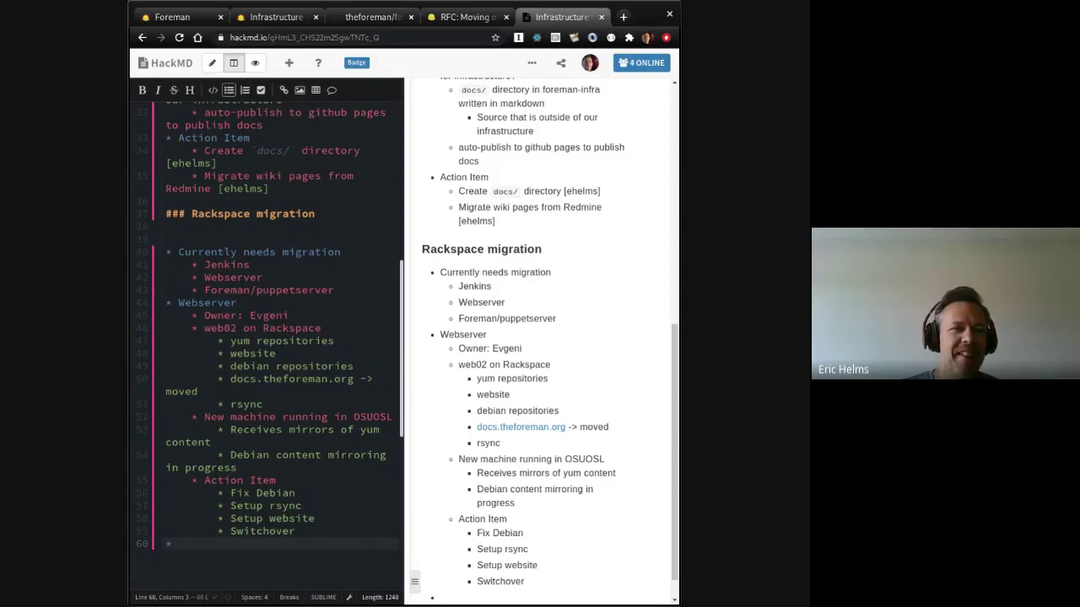
type("Jenkins")
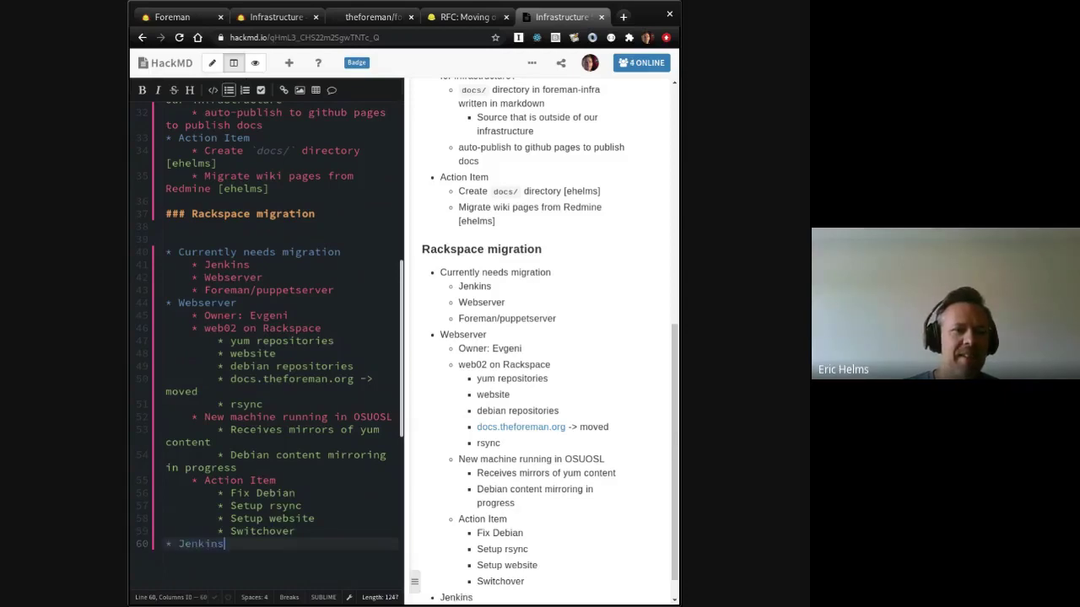
Step: Add the top-level bullet "Foreman/puppetserver" below "Jenkins"
key("Return")
type("Foreman/pup")
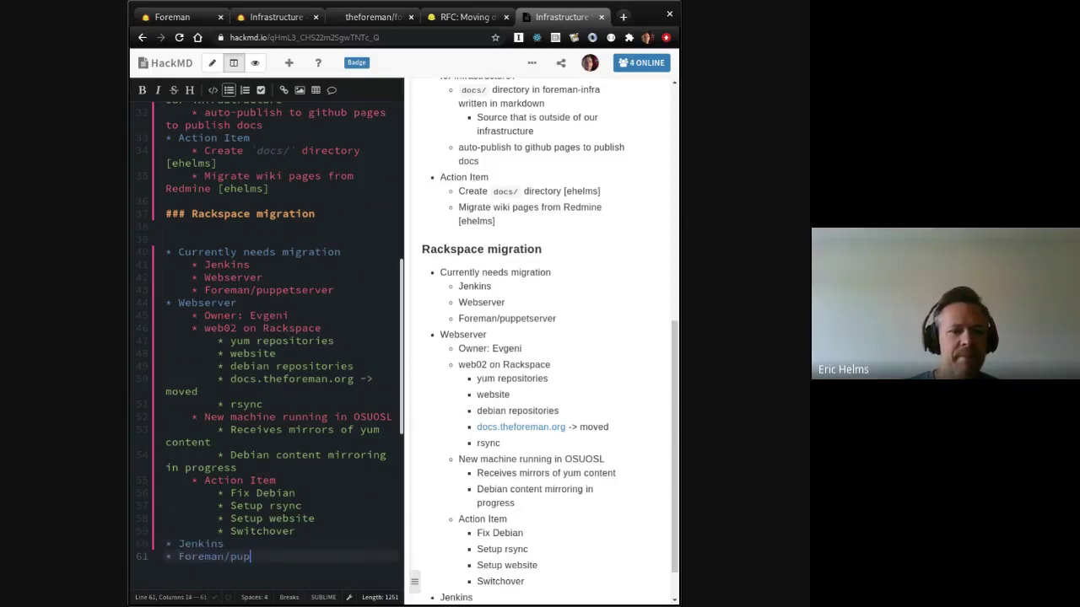
type("petserver")
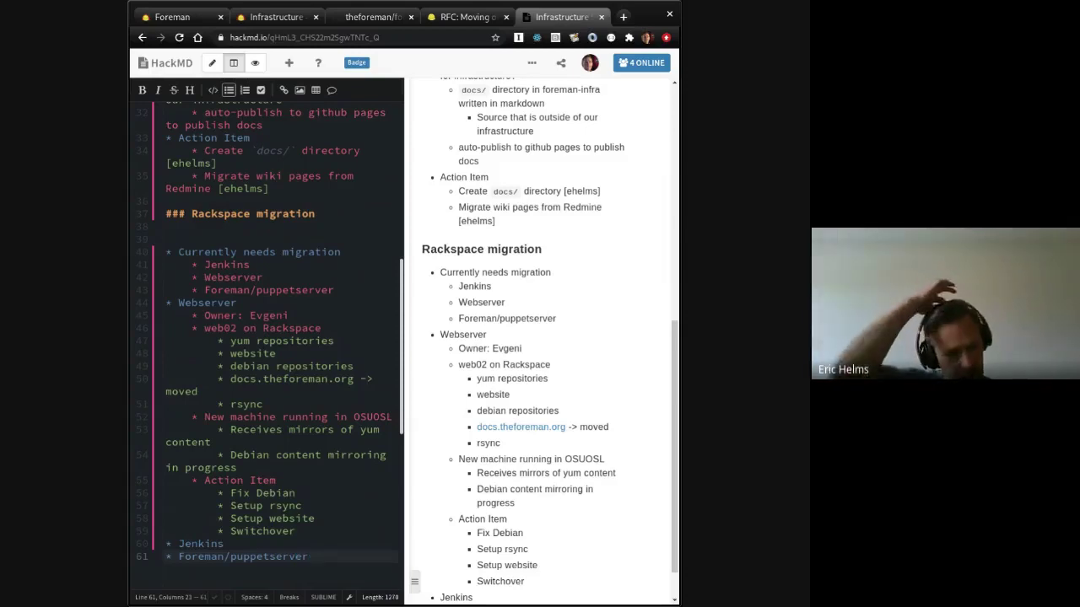
Step: Remove the extra blank line below the "Rackspace migration" heading
left_click(221, 232)
key("BackSpace")
key("Down")
left_click(304, 492)
scroll(212, 234, "down", 1)
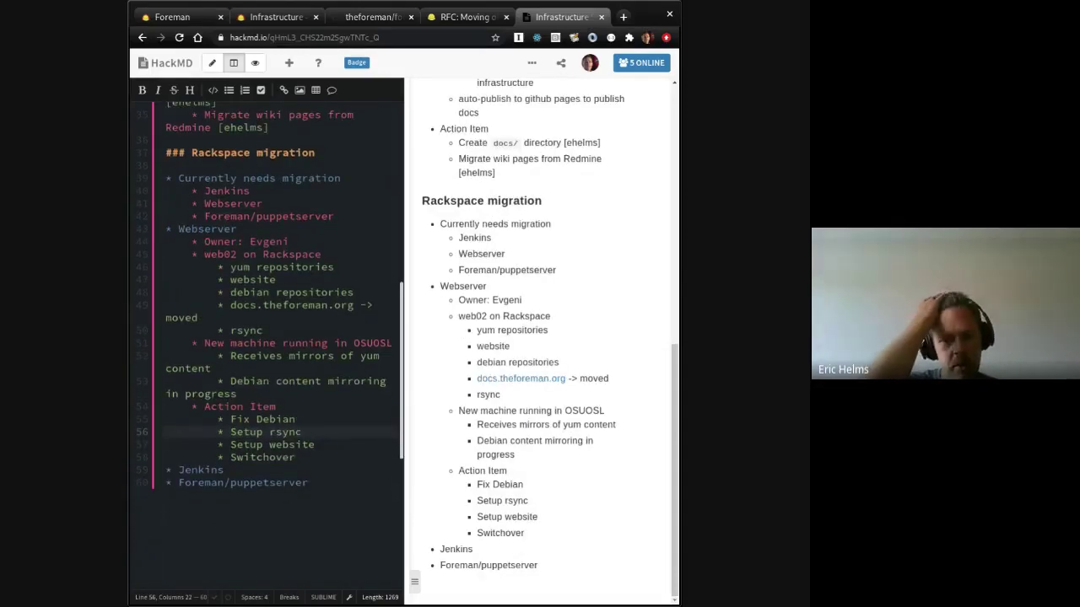
Step: Try to add a nested bullet under the top-level "Jenkins" entry
key("Down")
key("Down")
key("Down")
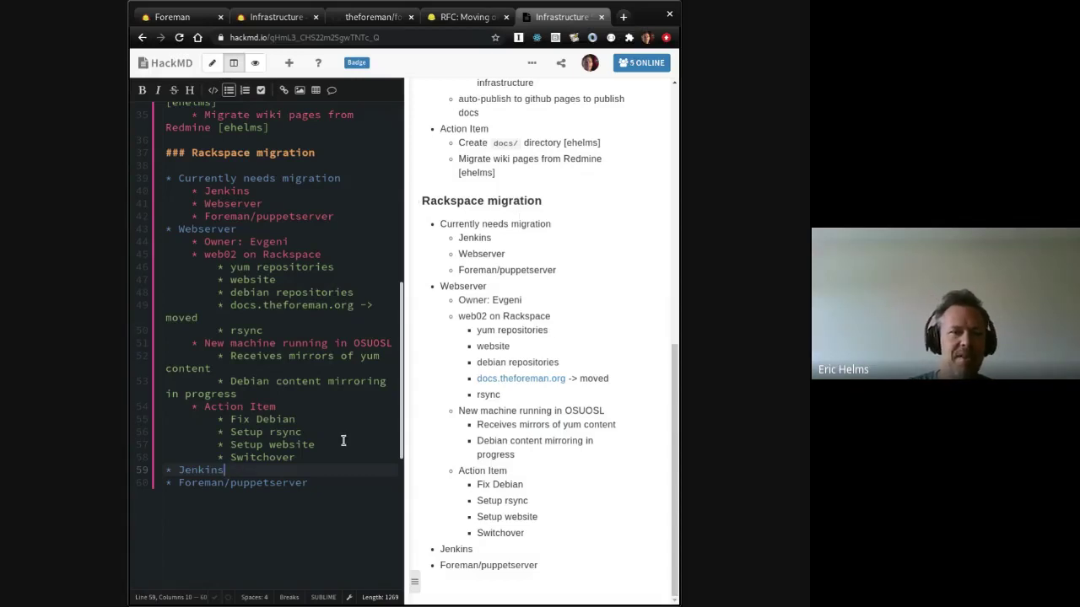
key("Return")
key("Tab")
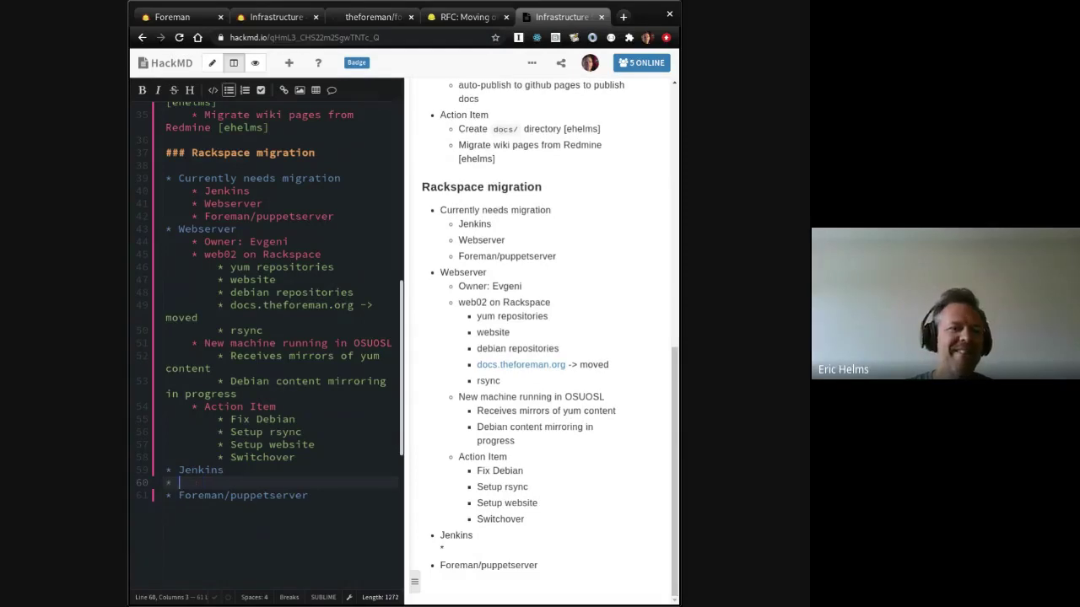
key("ctrl+z")
key("ctrl+z")
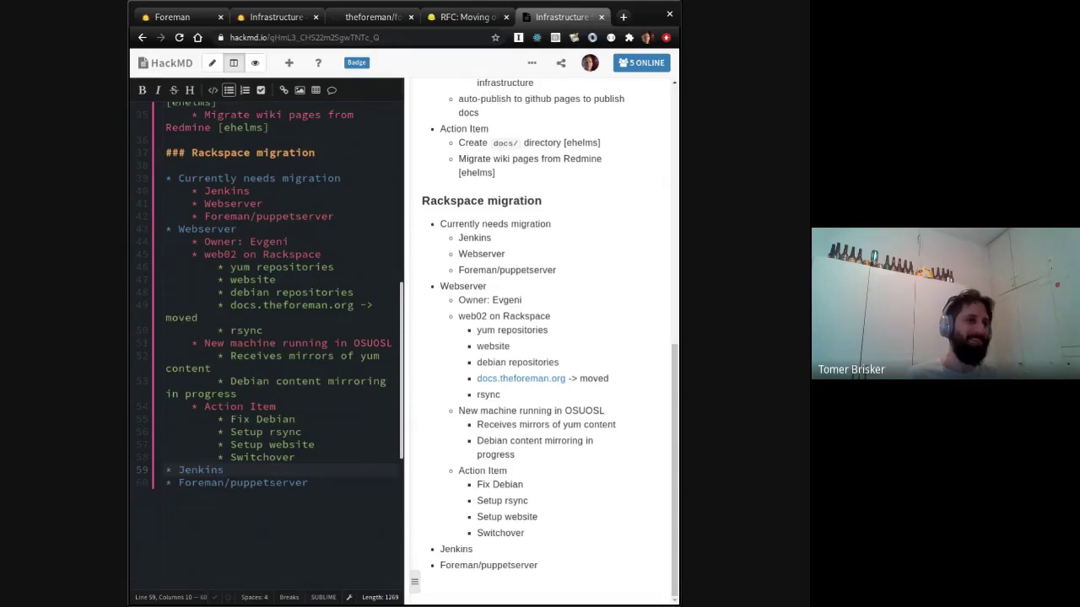
scroll(343, 441, "up", 5)
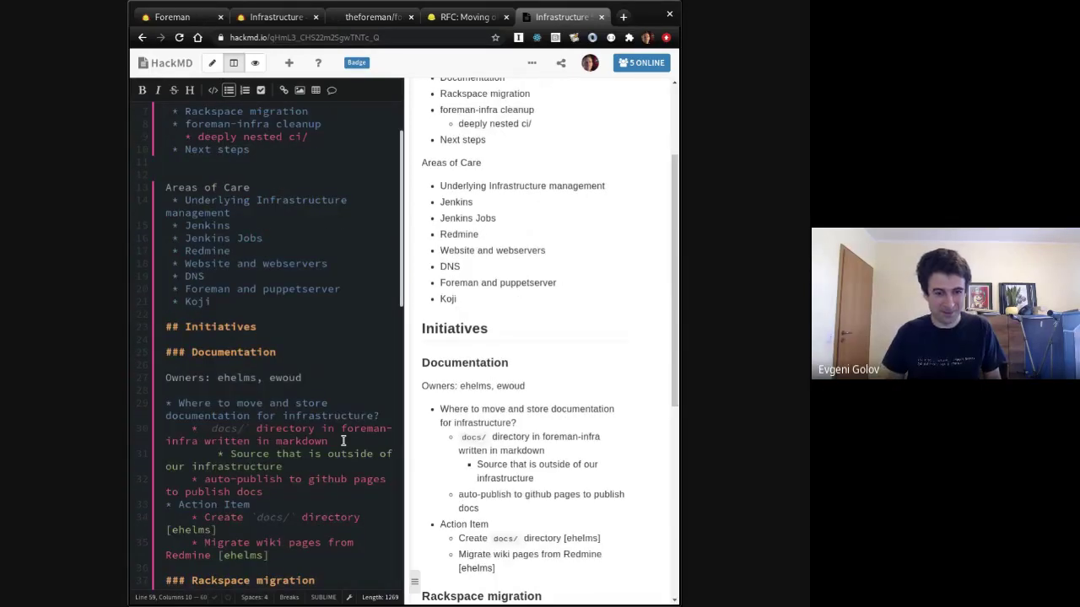
scroll(344, 441, "up", 2)
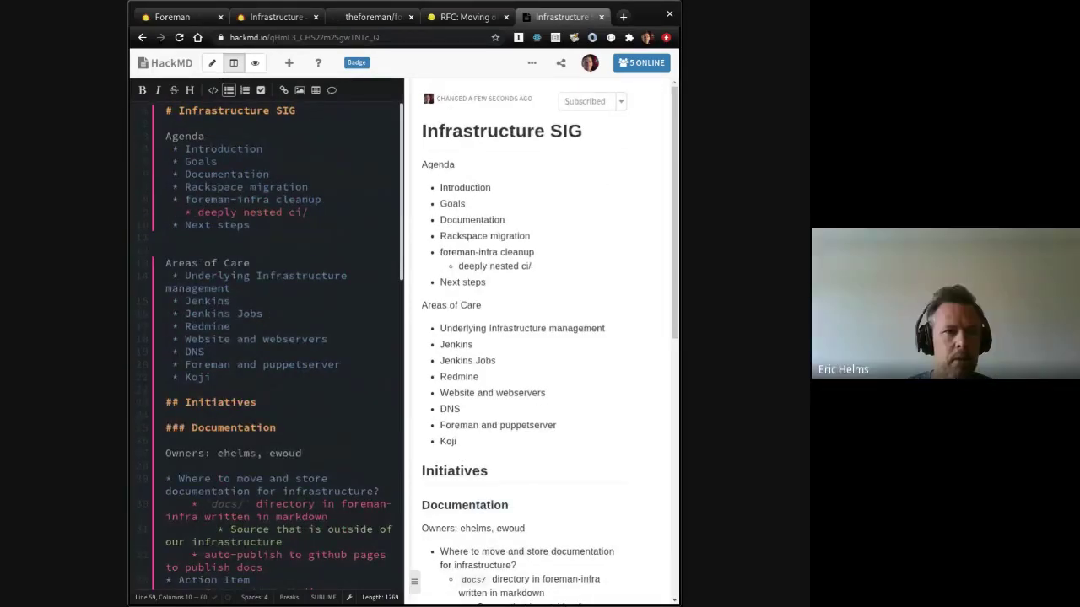
scroll(343, 440, "down", 7)
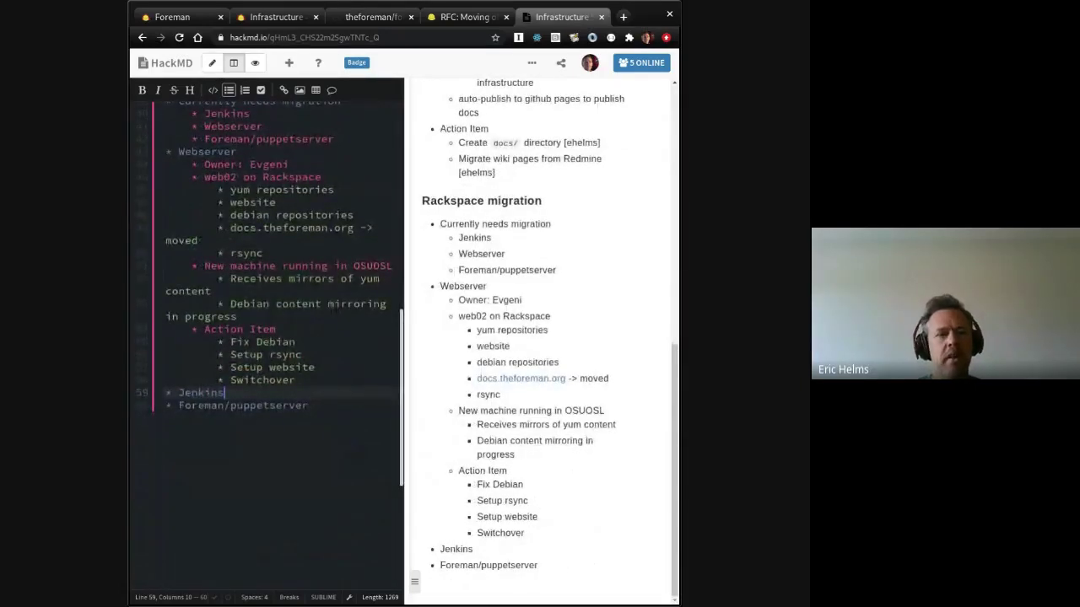
scroll(344, 440, "up", 3)
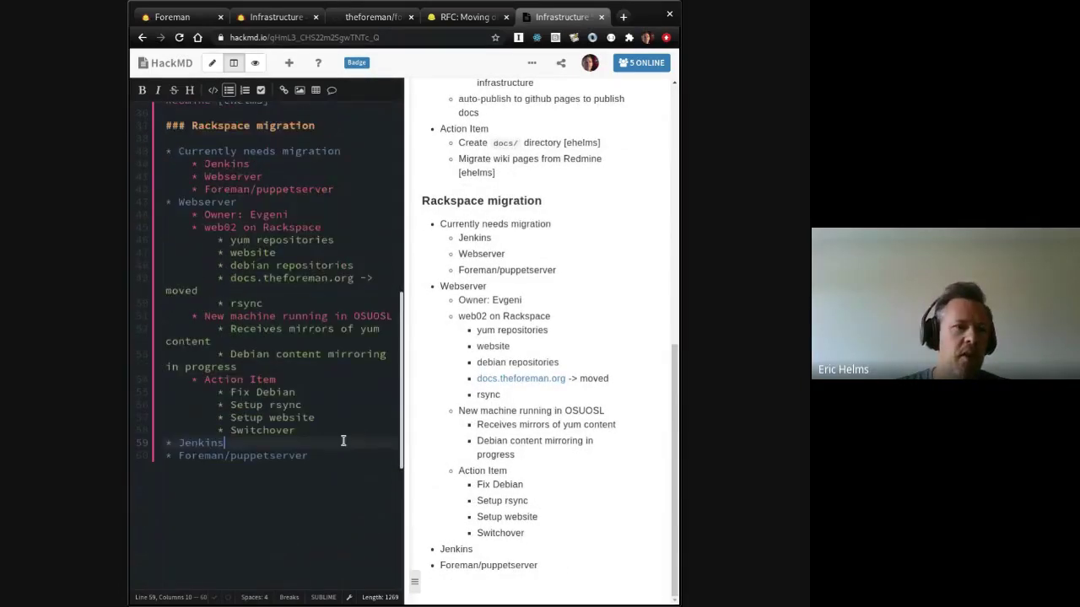
scroll(344, 441, "down", 1)
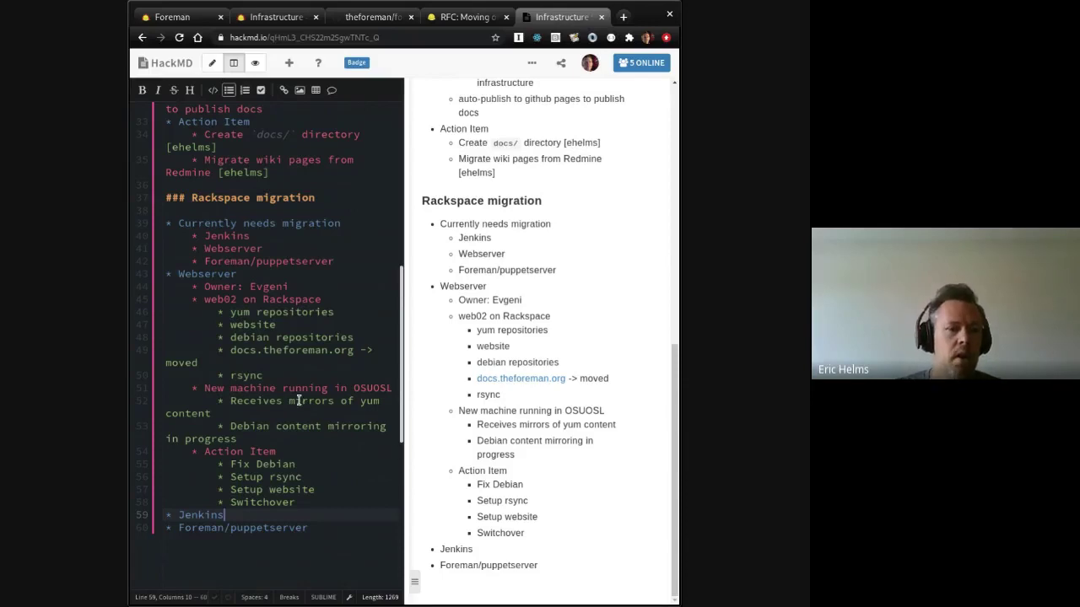
left_click(336, 532)
key("Return")
key("Return")
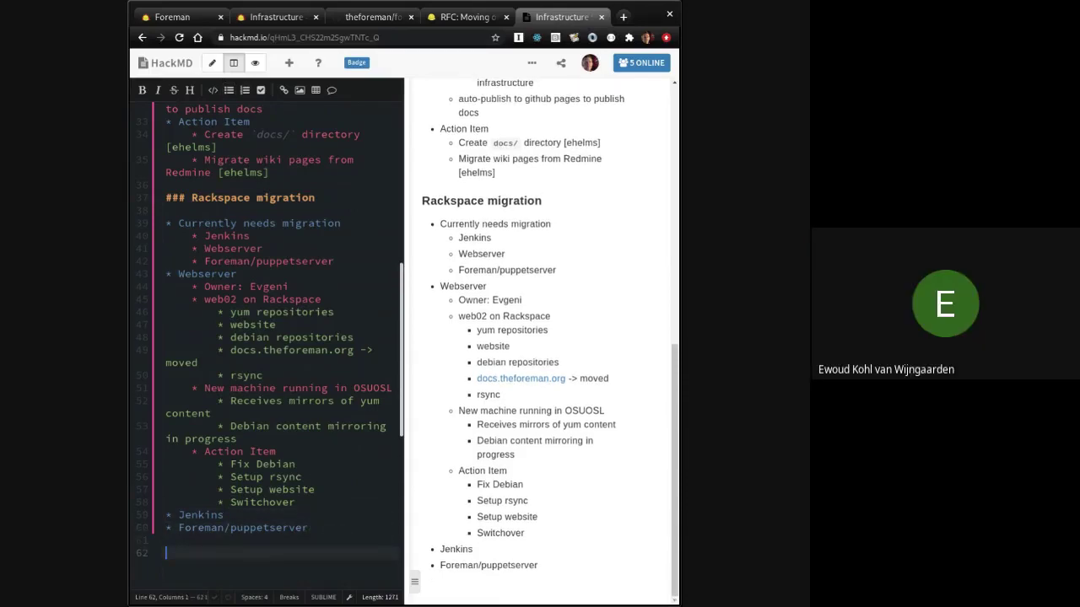
key("BackSpace")
key("BackSpace")
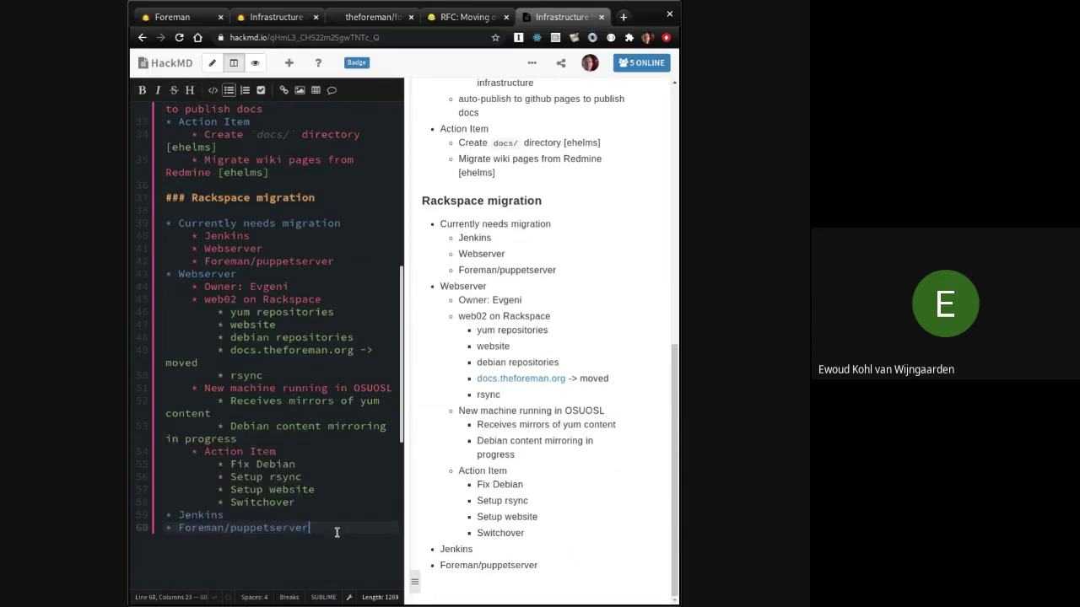
Step: Add the third-level heading "Redmine migration" below the Rackspace migration list, separated by a blank line and followed by one
key("Return")
key("Return")
type("###")
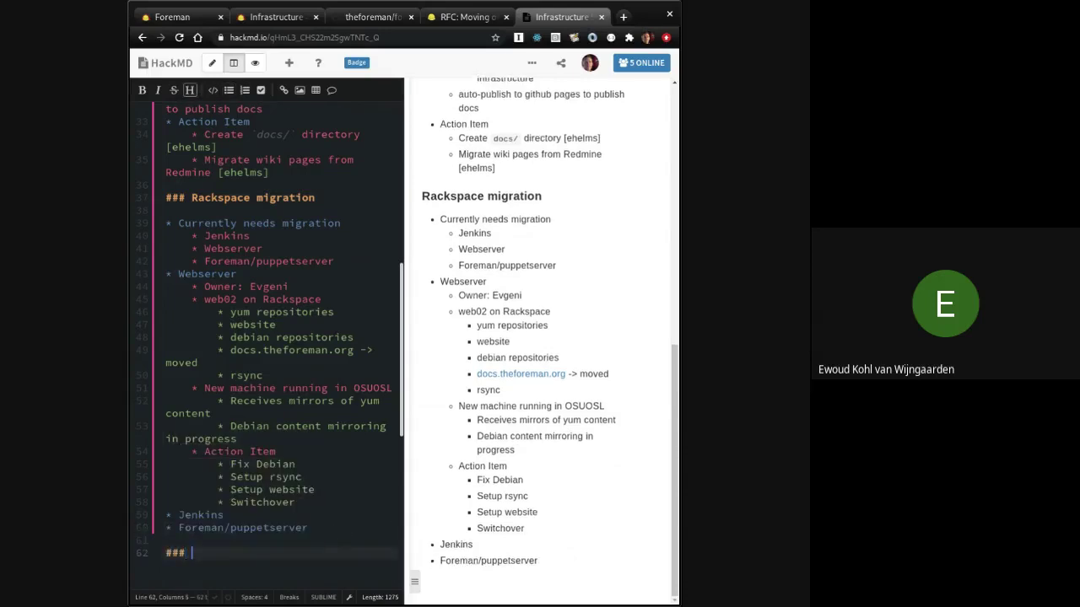
scroll(333, 537, "down", 2)
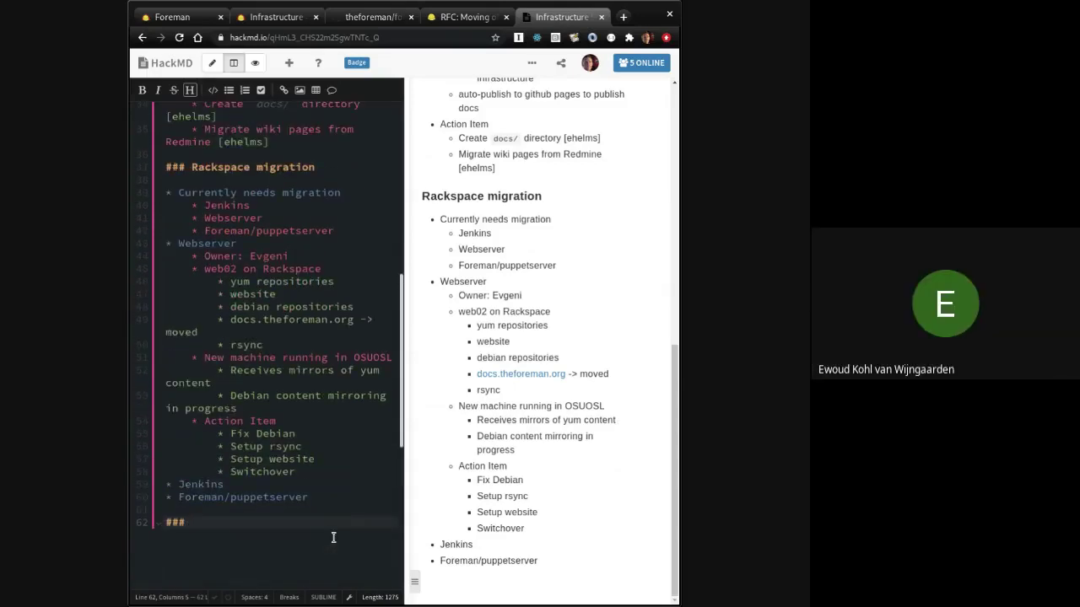
type("Redmine migratio")
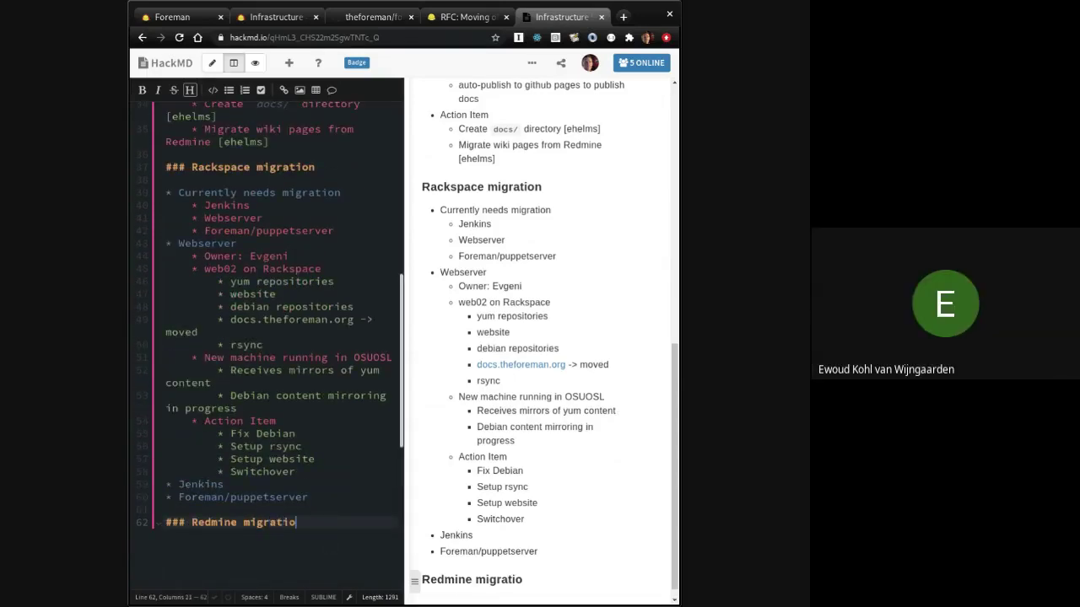
type("n")
key("Return")
key("Return")
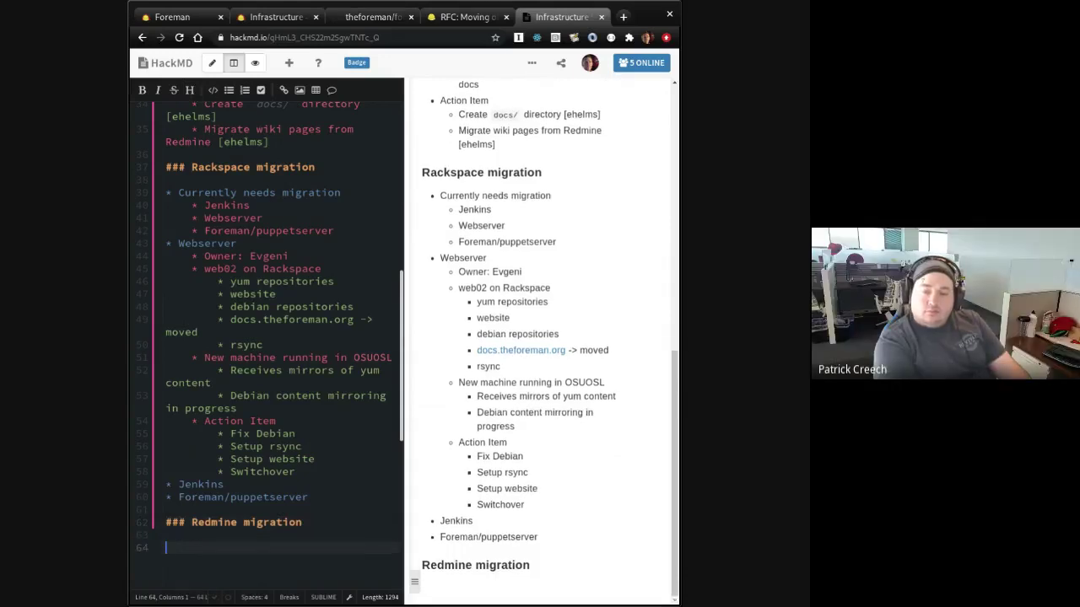
Step: Add the nested bullet "Migrate to EL8" under the top-level "Jenkins" entry of the Rackspace migration list
left_click(166, 522)
left_click(224, 484)
key("Return")
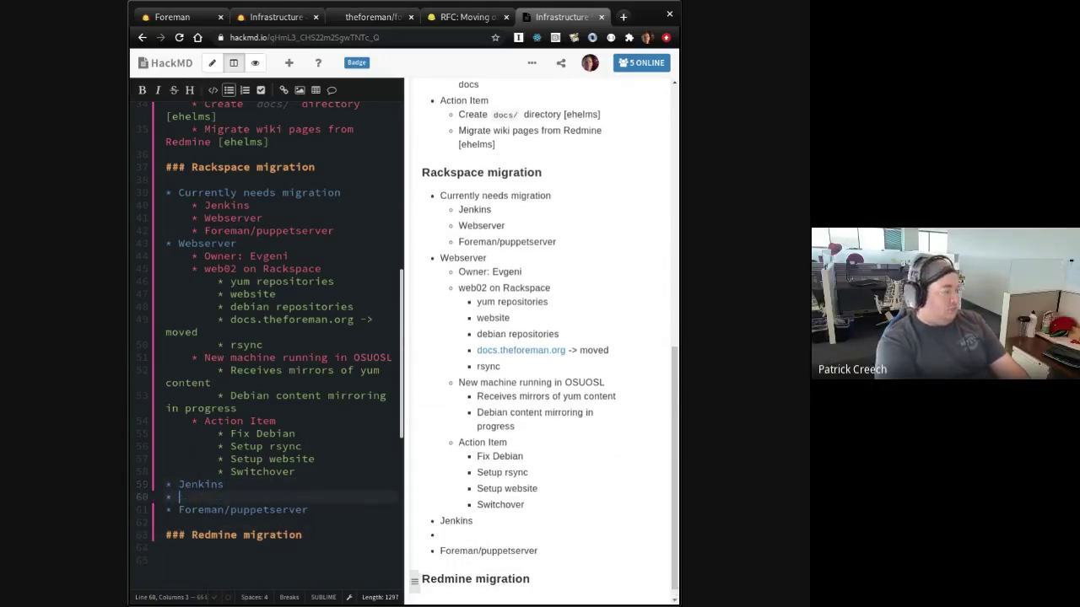
key("Tab")
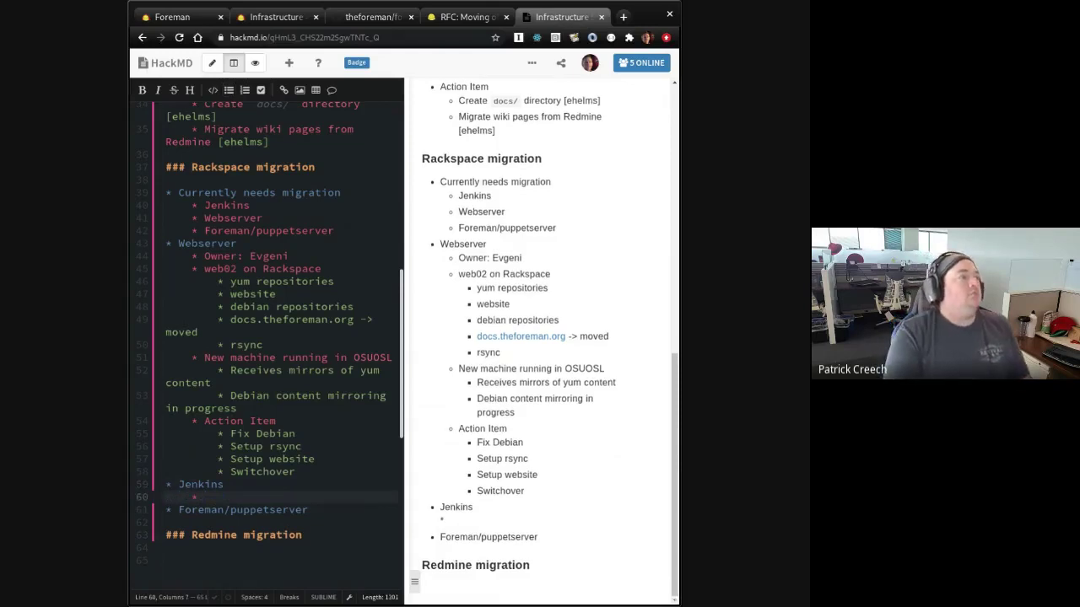
type("Migr")
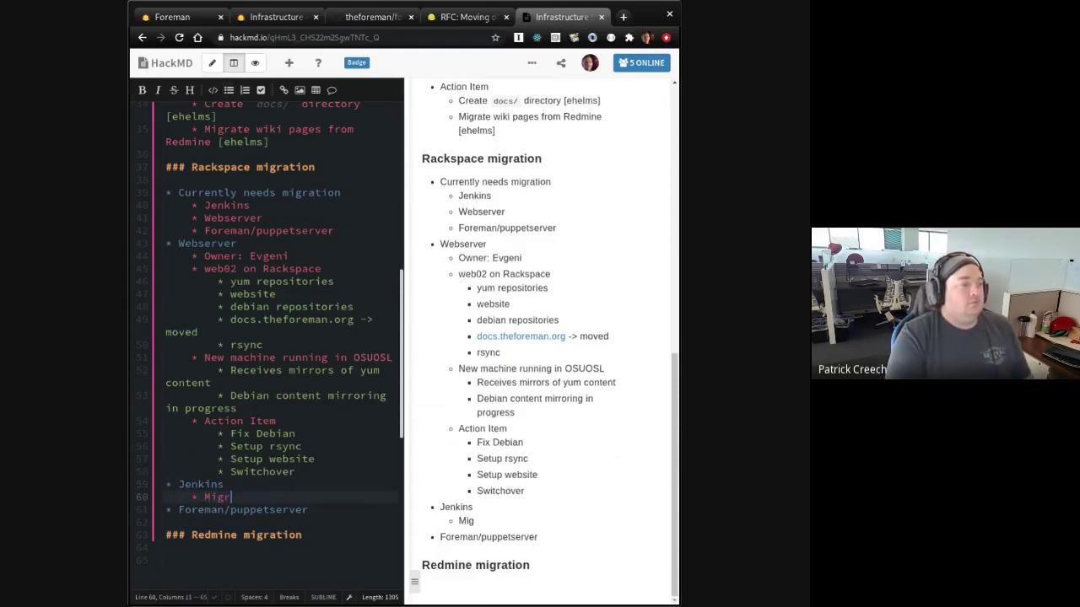
type("ate to EL8")
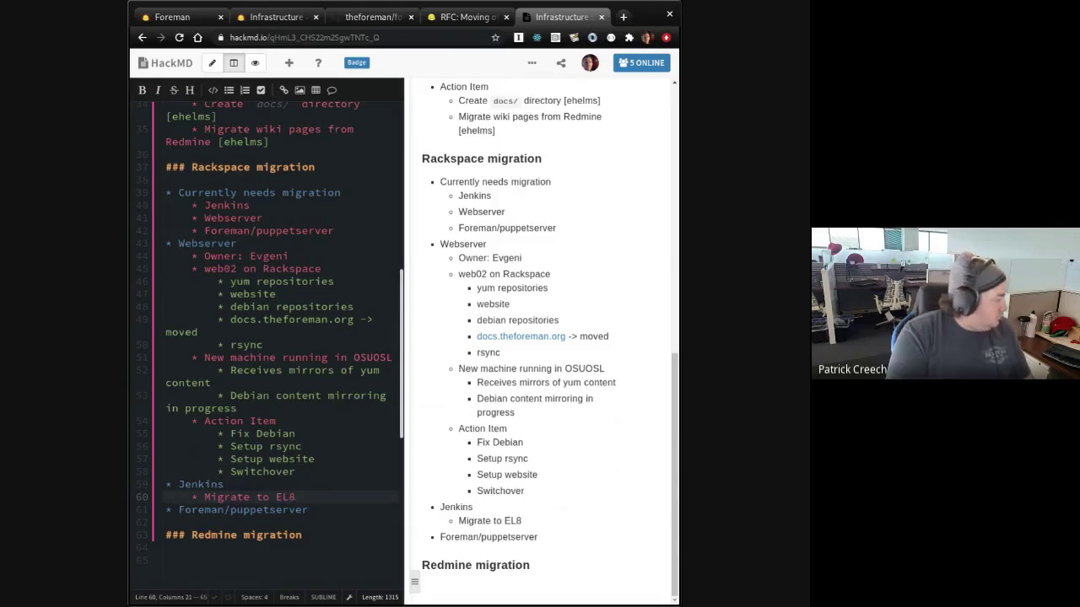
Step: Add a nested bullet beginning with "Mig" under the top-level "Foreman/puppetserver" entry
left_click(309, 510)
key("Return")
key("Tab")
type("Mig")
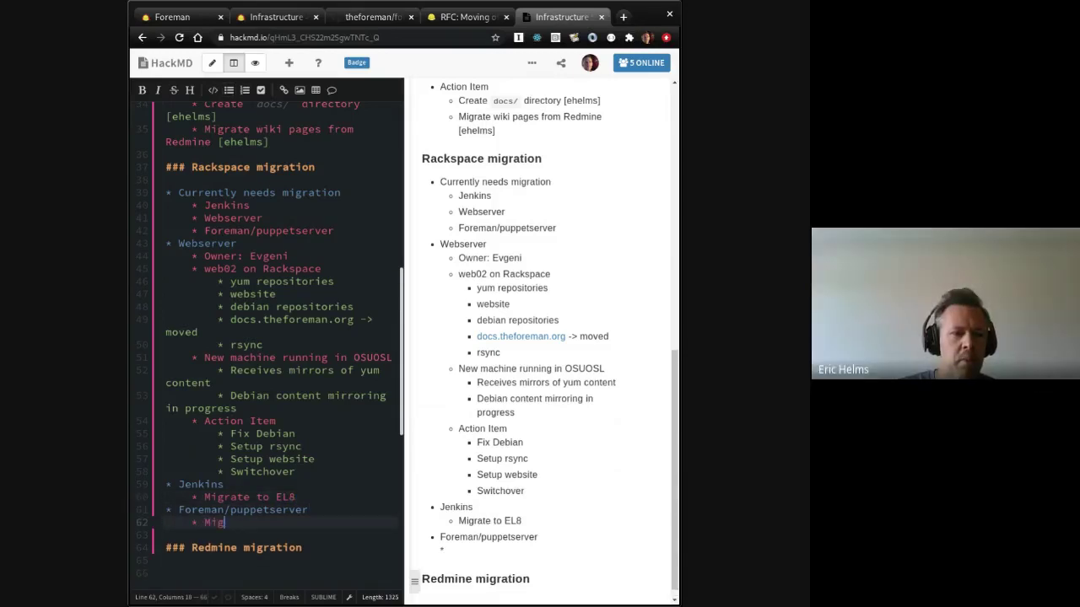
Step: Complete the sub-bullet under "Foreman/puppetserver" so it reads "Migrate to EL8"
type("rate to EL8")
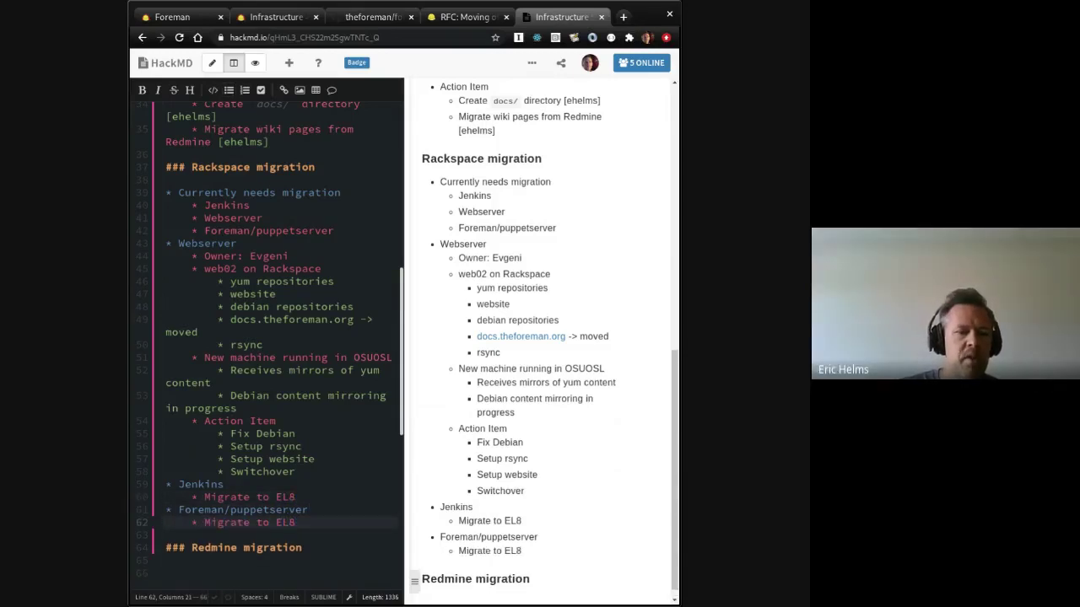
left_click(166, 573)
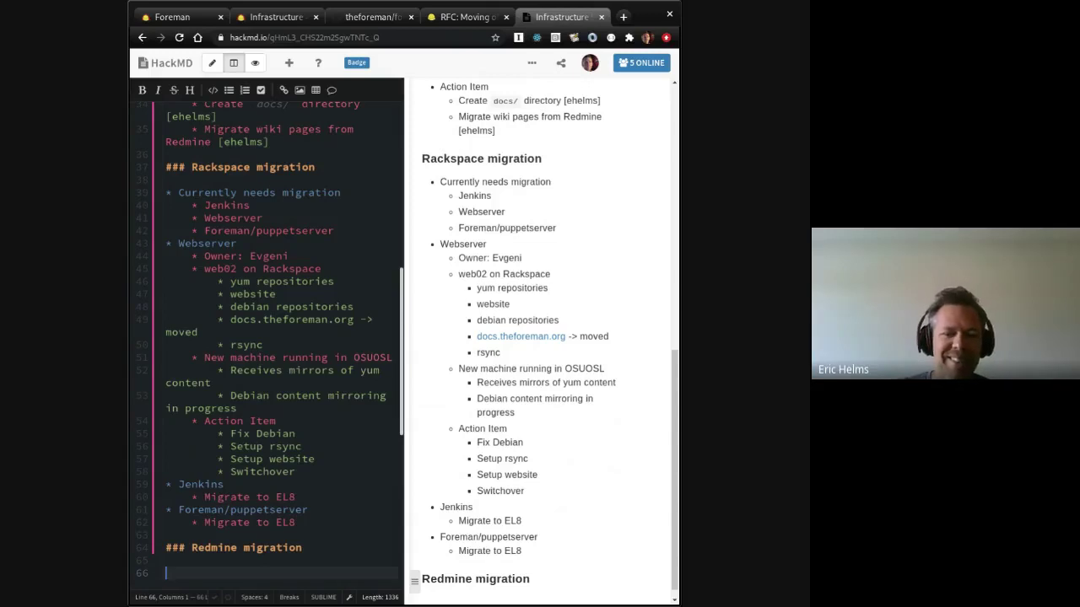
scroll(254, 415, "down", 3)
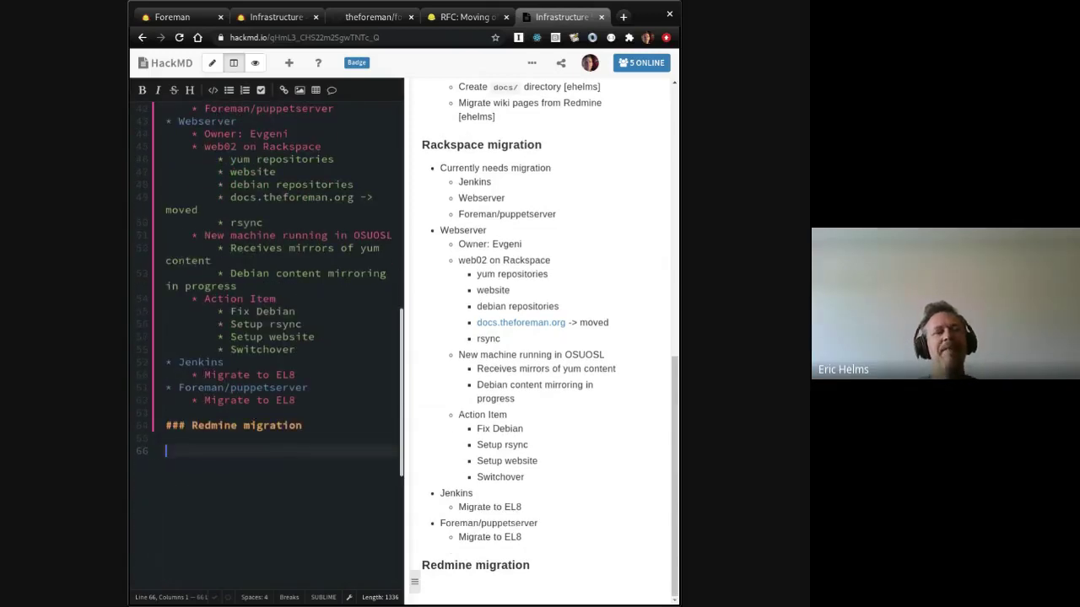
Step: Add a "Redmine migration" item to the Agenda list directly after "Rackspace migration"
scroll(253, 415, "up", 15)
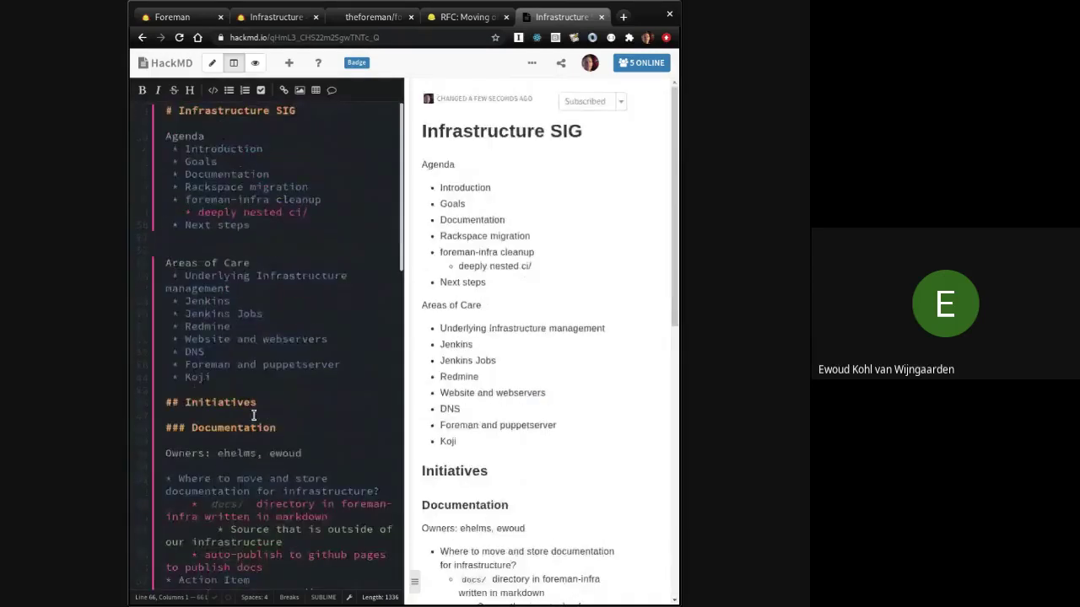
scroll(253, 415, "down", 10)
scroll(253, 415, "up", 6)
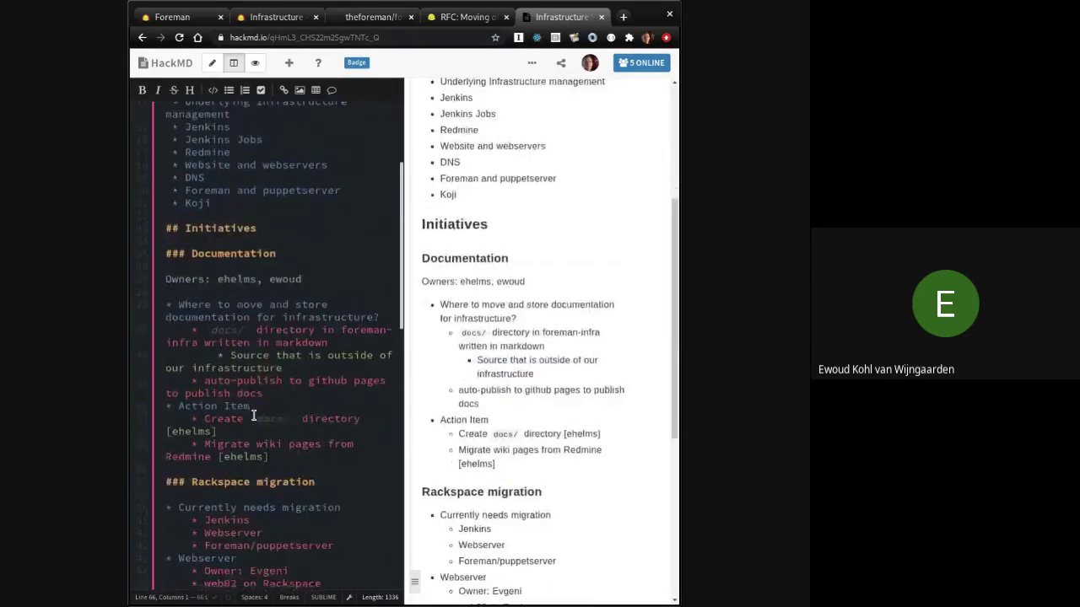
scroll(253, 415, "up", 3)
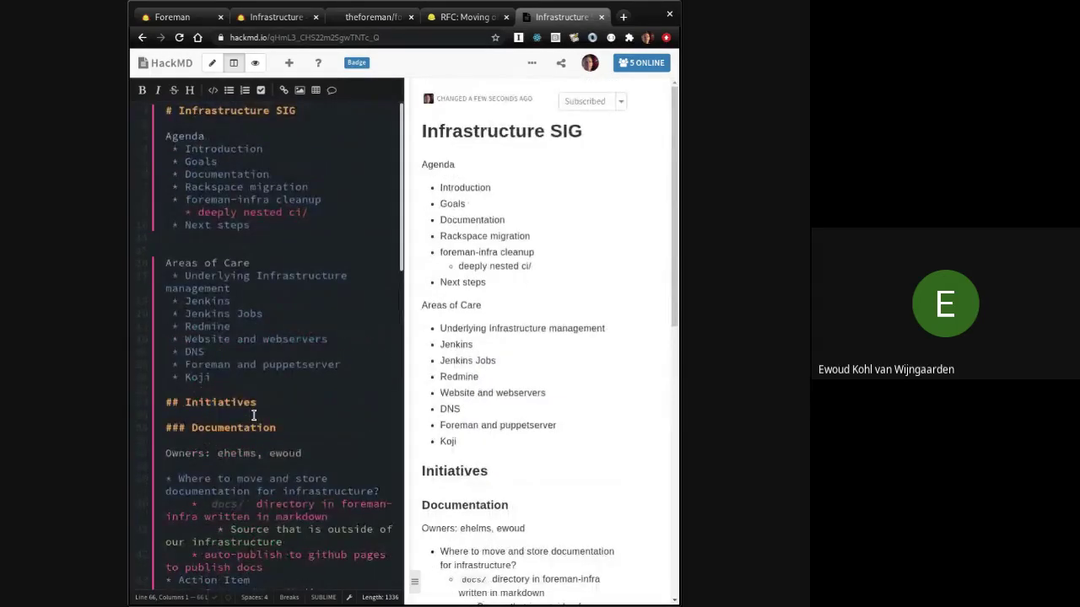
scroll(253, 415, "down", 1)
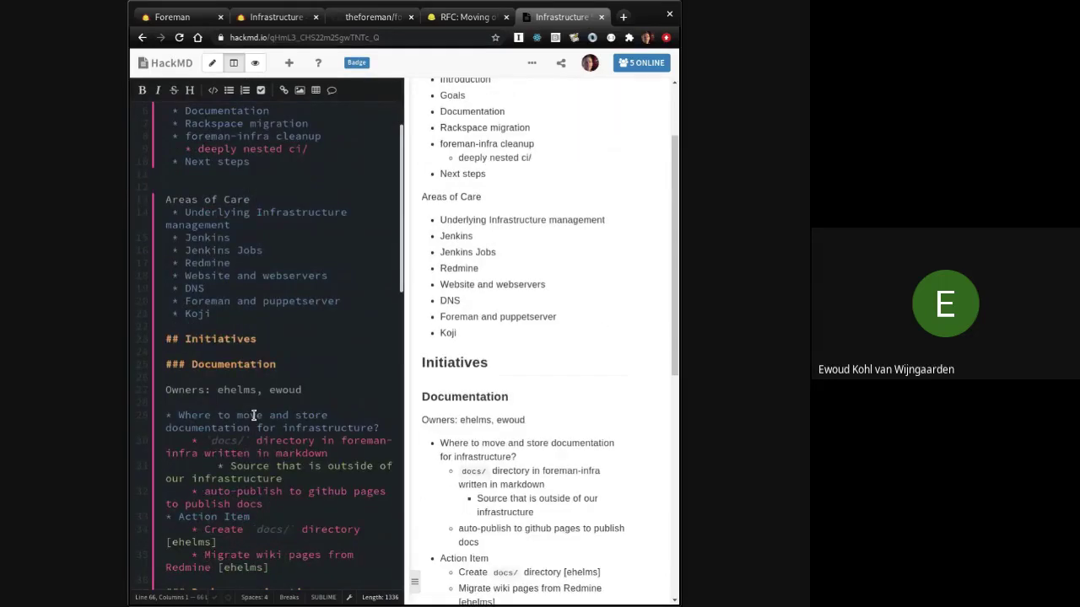
scroll(253, 415, "up", 1)
left_click(324, 190)
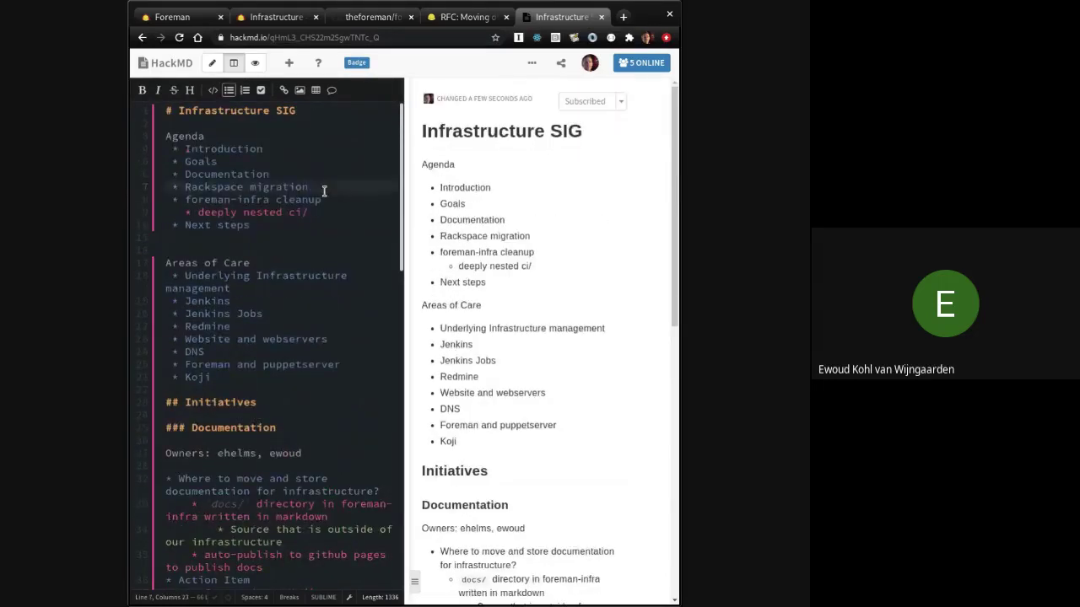
key("Return")
type("Redmine mig")
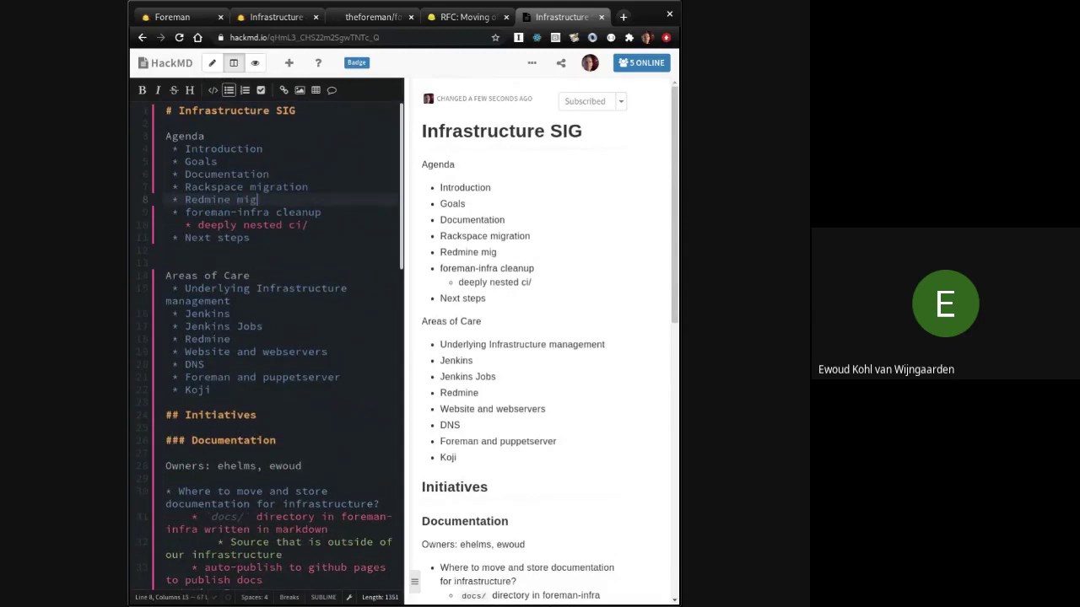
type("ration")
Step: Add a first bullet reading "Run on Scaleways" under the "Redmine migration" heading at the end of the notes
scroll(324, 191, "down", 7)
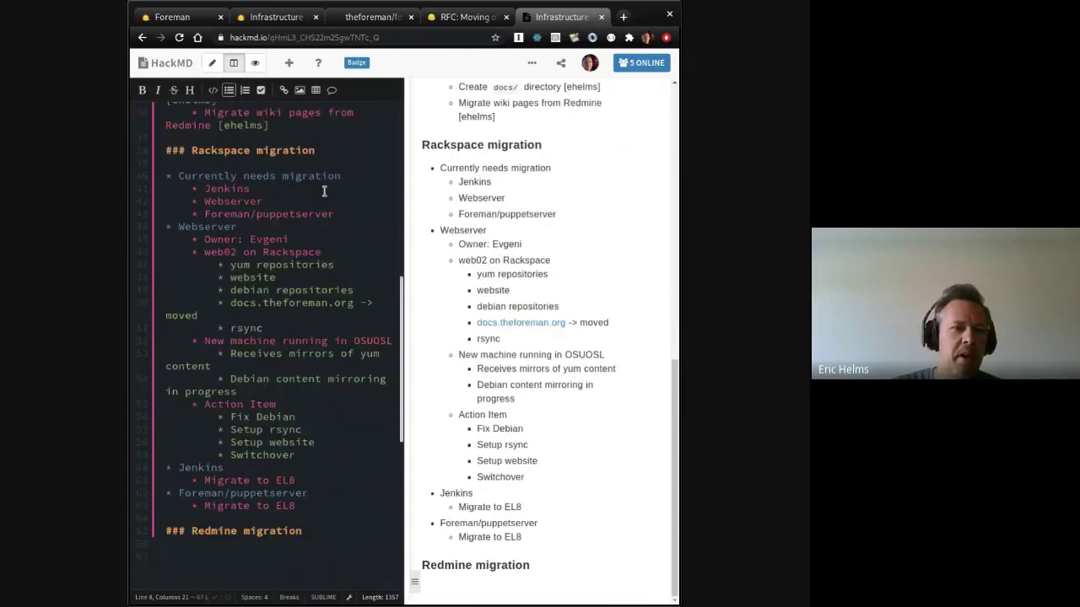
scroll(294, 289, "down", 5)
scroll(294, 289, "up", 2)
left_click(294, 289)
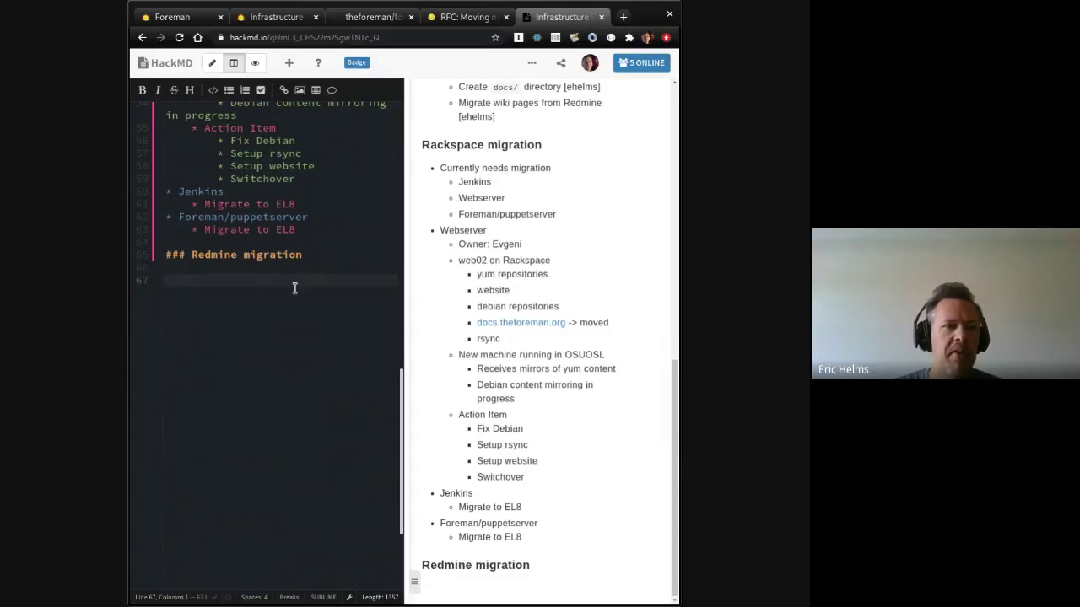
scroll(295, 288, "up", 3)
scroll(294, 288, "down", 1)
scroll(294, 288, "down", 1)
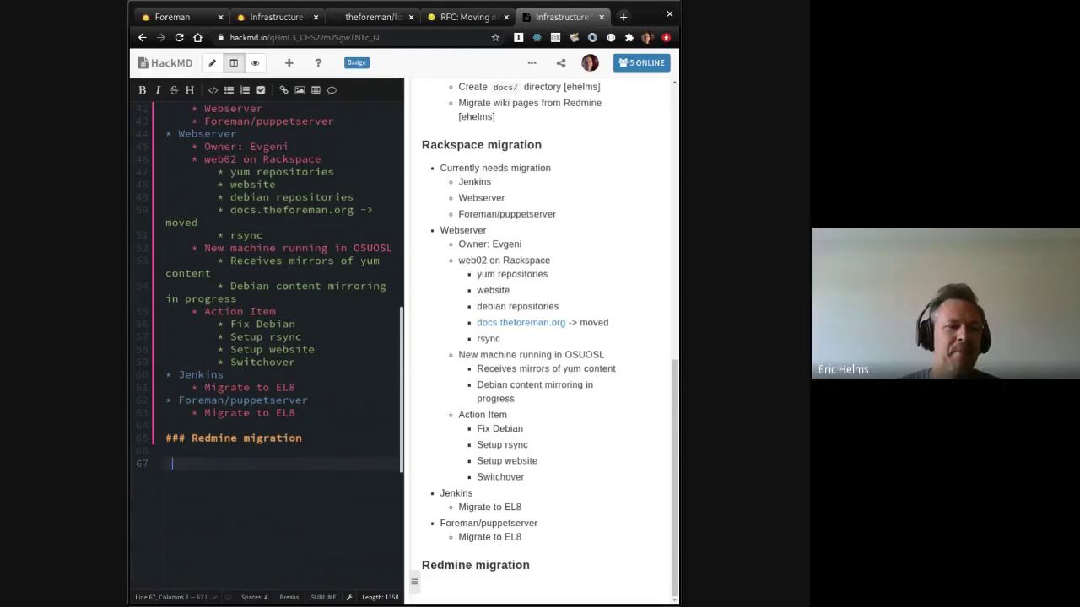
type("* Run")
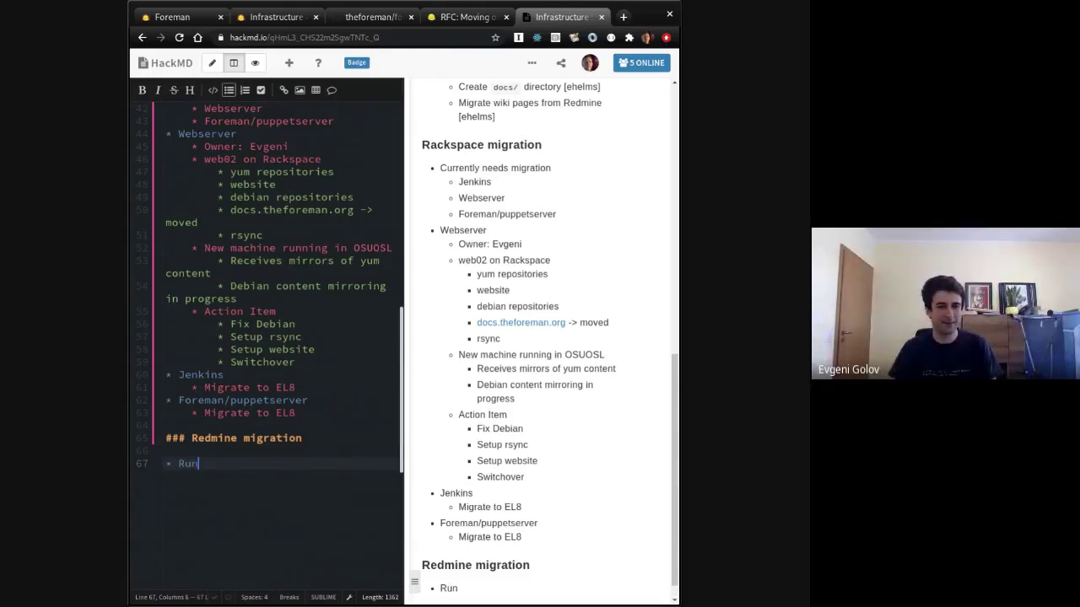
type(" on Sca")
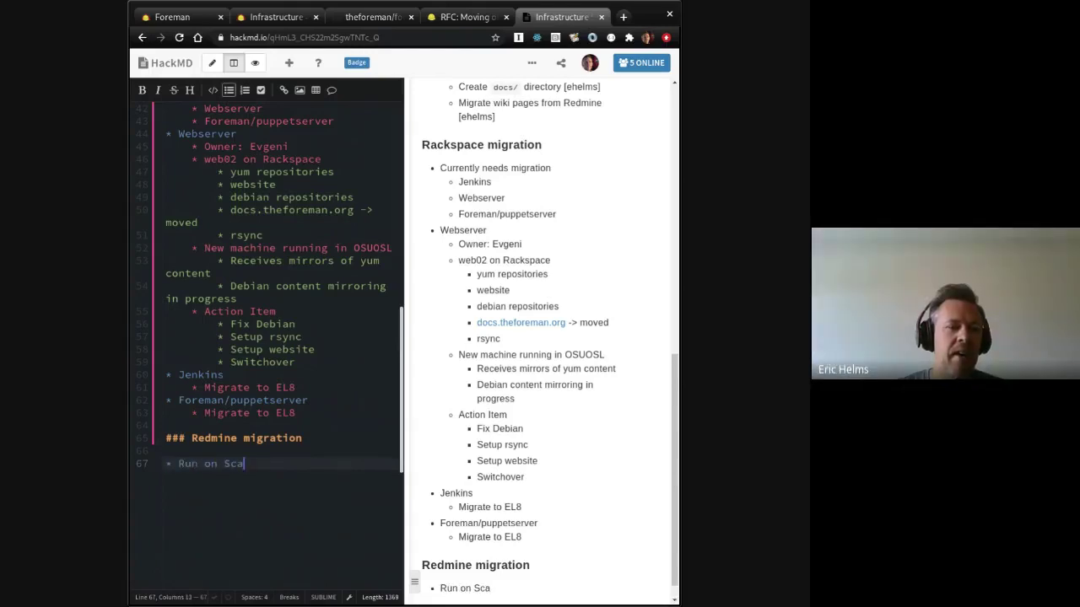
type("leways")
Step: Append "currently" to the "Run on Scaleways" bullet and nest "Sponsoring ceased" and "Migrate to OSUOSL" beneath it
key("Return")
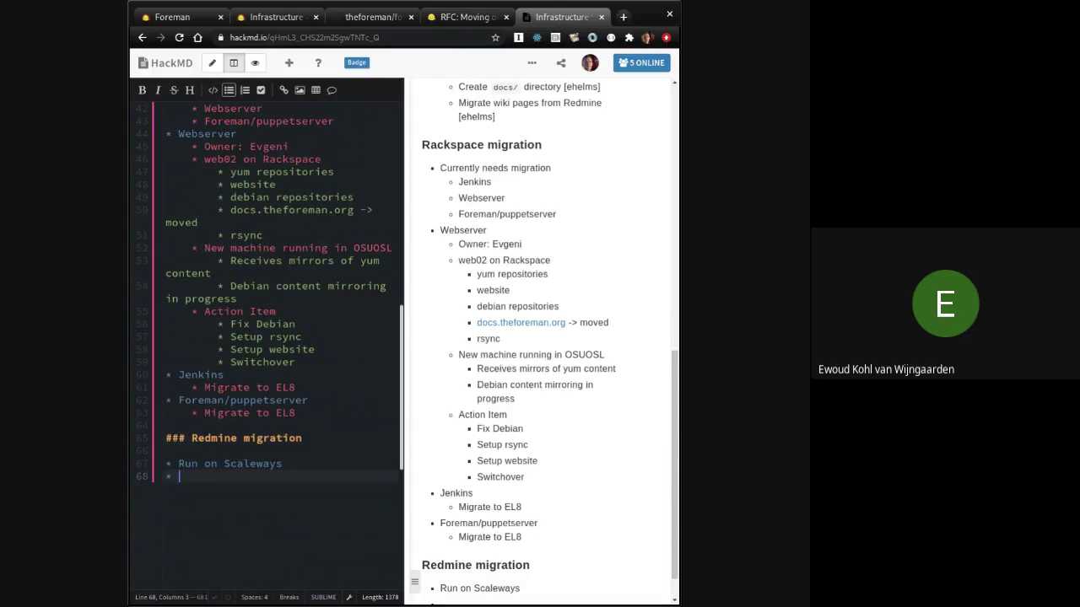
key("Tab")
left_click(282, 463)
type("currently")
key("Down")
type("Sponsoring ")
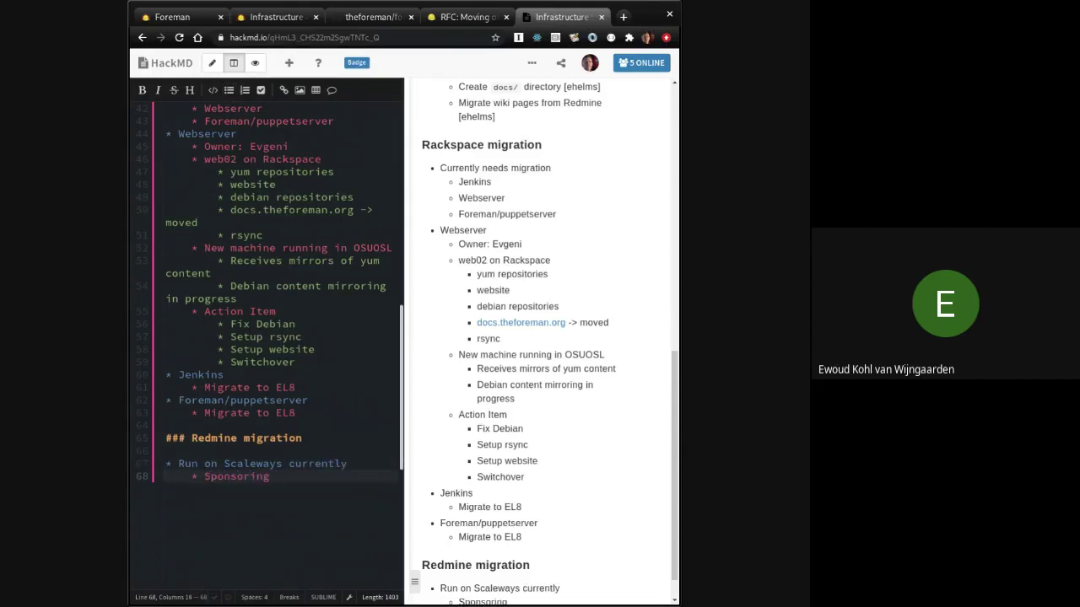
type("ceased")
key("Return")
type("Migrate to O")
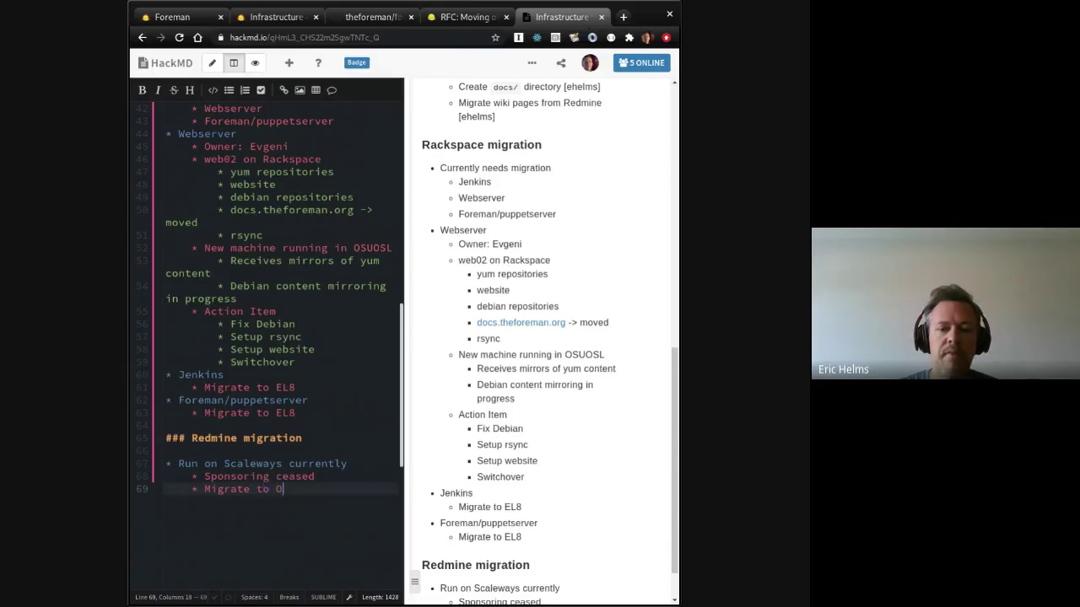
type("SUOSL")
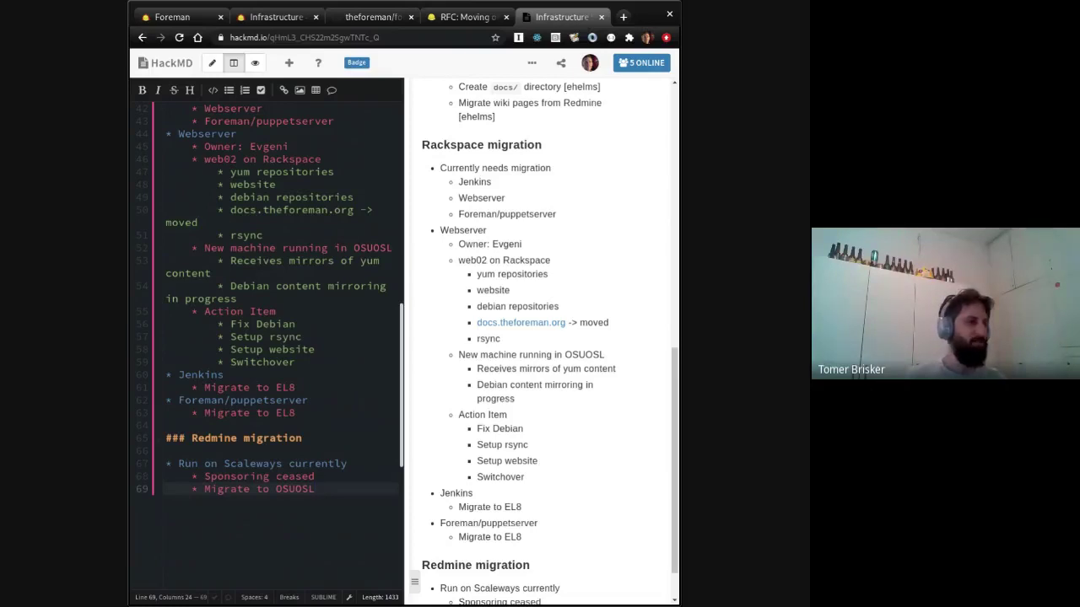
Step: Add a top-level "Action Items" bullet at the end of the Redmine migration section, with an empty sub-bullet beneath it
key("Return")
key("shift+Tab")
type("Action Items")
key("Return")
key("Tab")
key("Up")
key("Up")
key("Up")
key("Down")
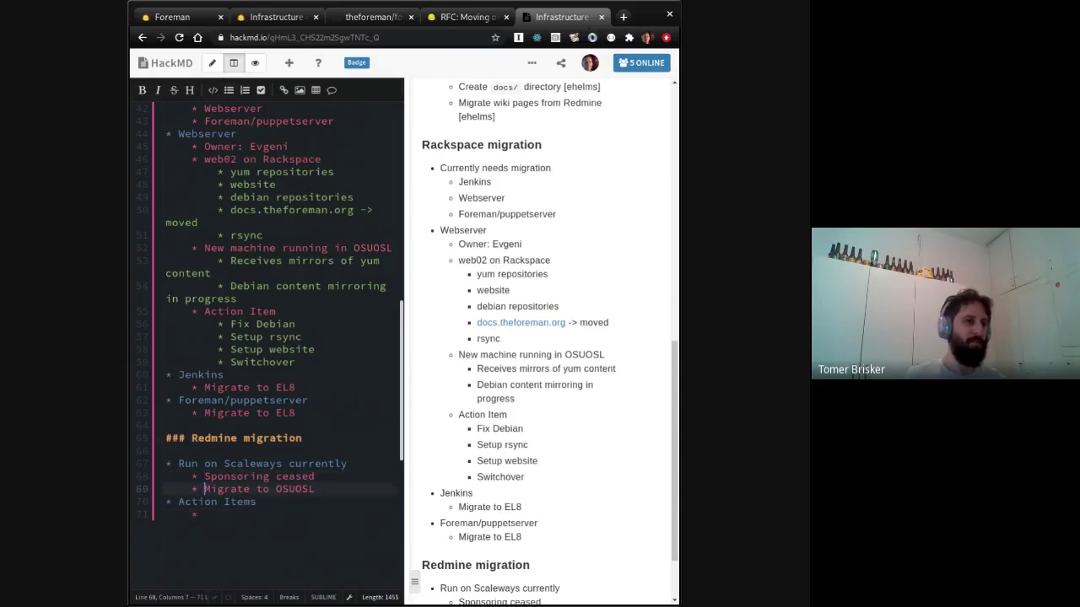
key("Up")
key("Down")
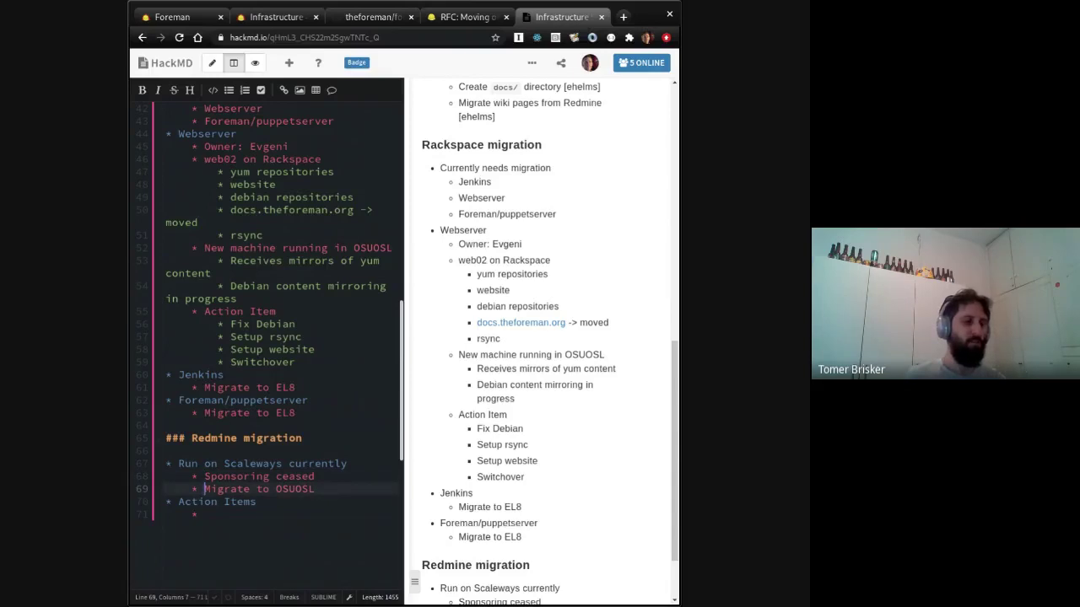
key("Up")
key("Up")
key("Up")
key("Up")
key("Up")
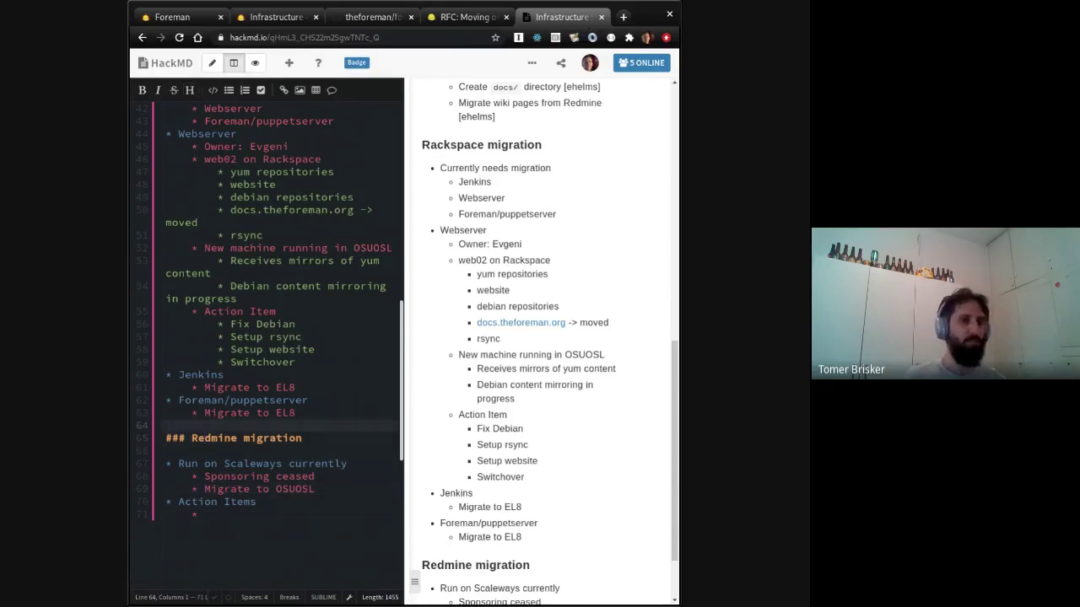
key("Down")
key("Down")
key("Down")
key("Down")
key("Down")
key("Down")
key("Down")
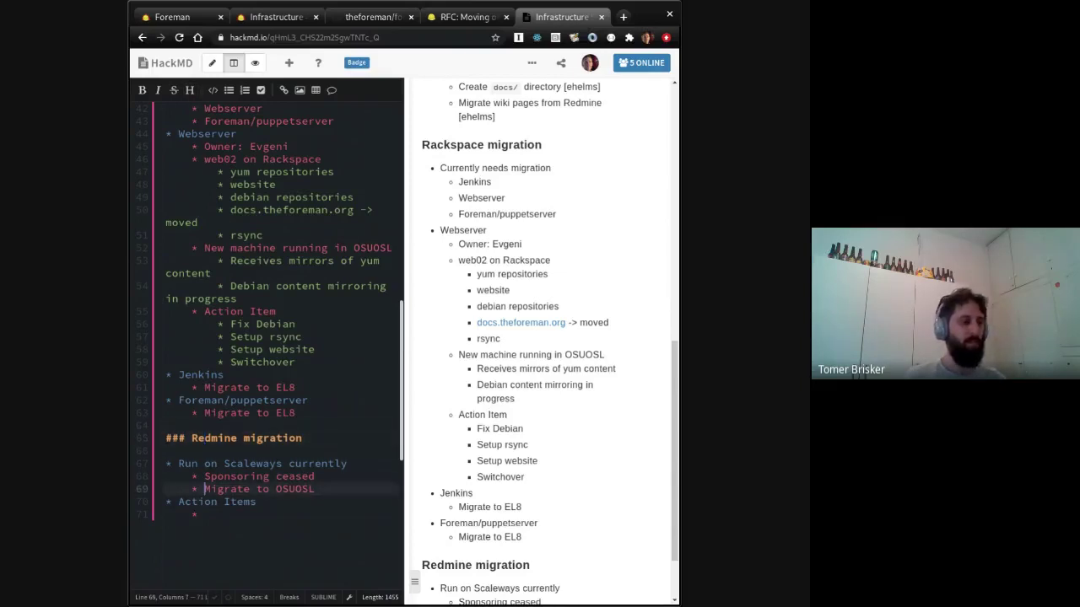
Step: Clear the empty sub-bullet under "Action Items" and add a level-three heading "ARM Builders" below the Redmine migration section
key("End")
key("Return")
key("Return")
key("Return")
key("Return")
key("BackSpace")
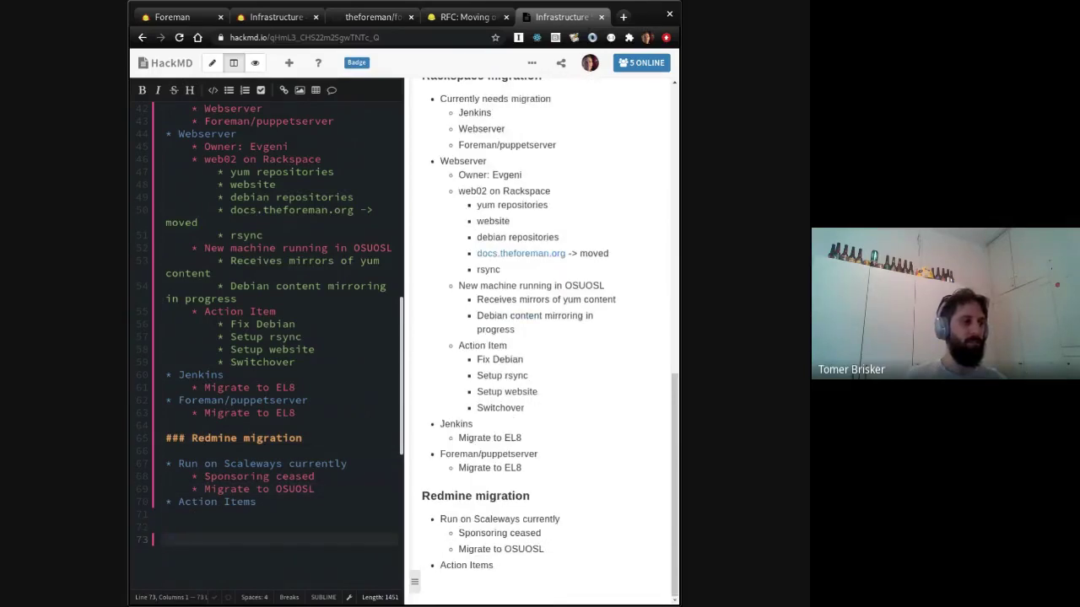
type("###")
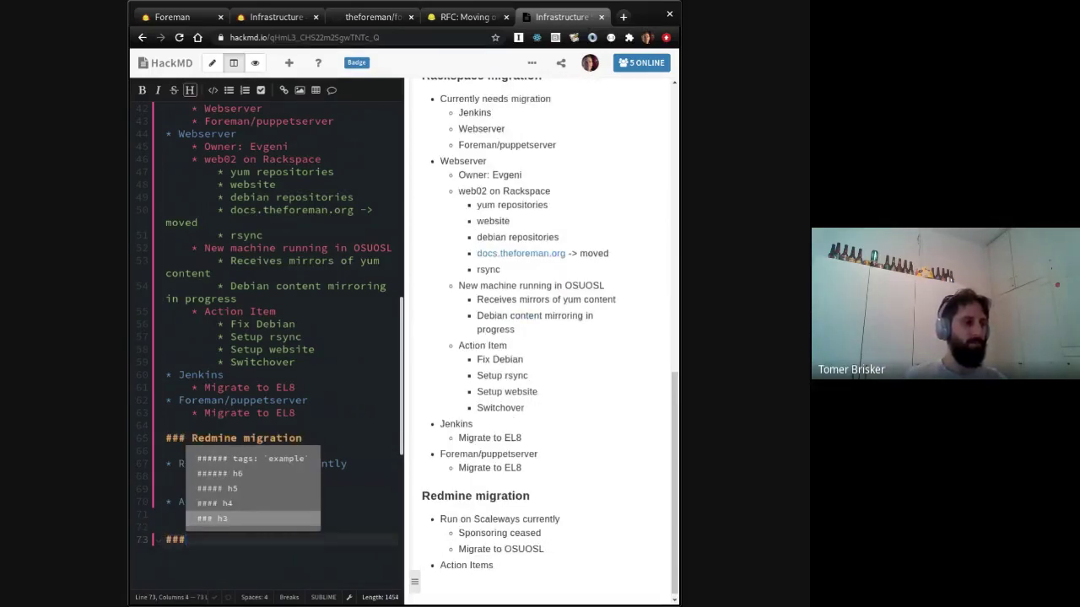
type(" A")
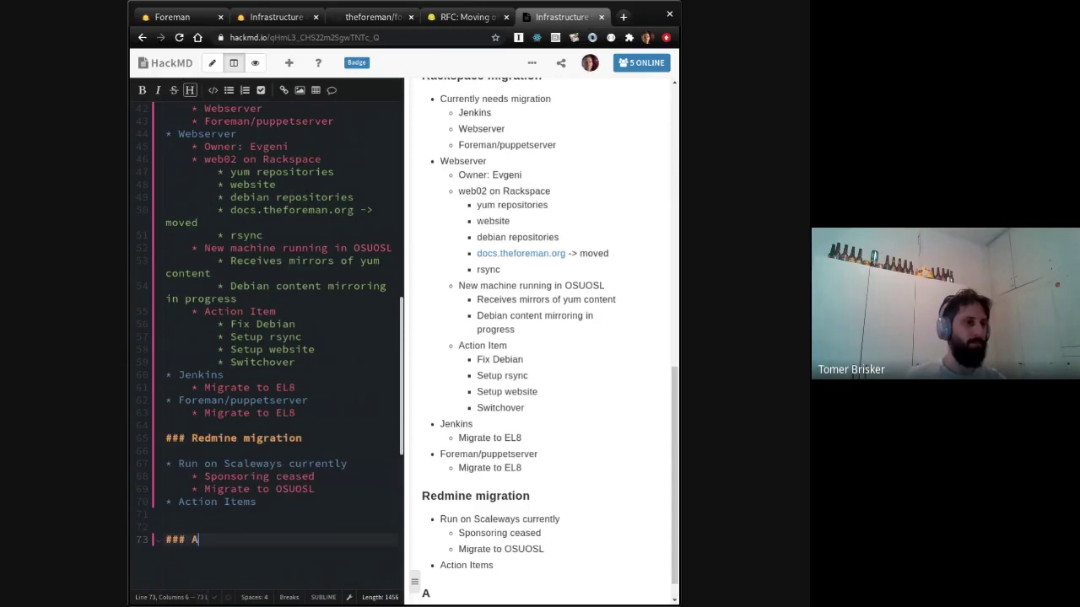
type("RM Builders")
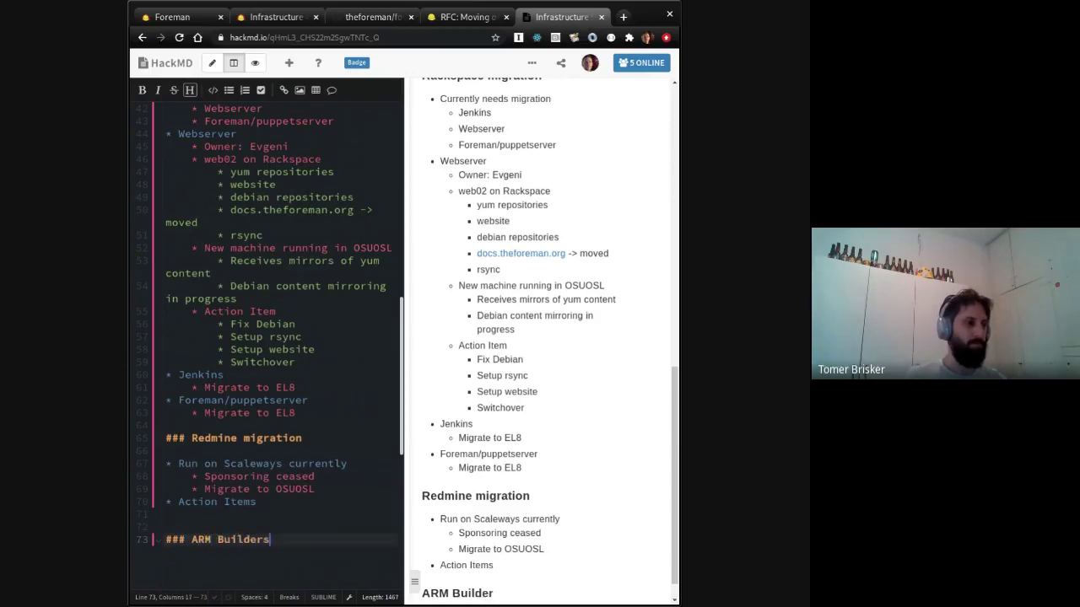
Step: Add the bullet "Two currently running on Scaleways" under the "ARM Builders" heading
key("Return")
key("Return")
type("* Two currently run")
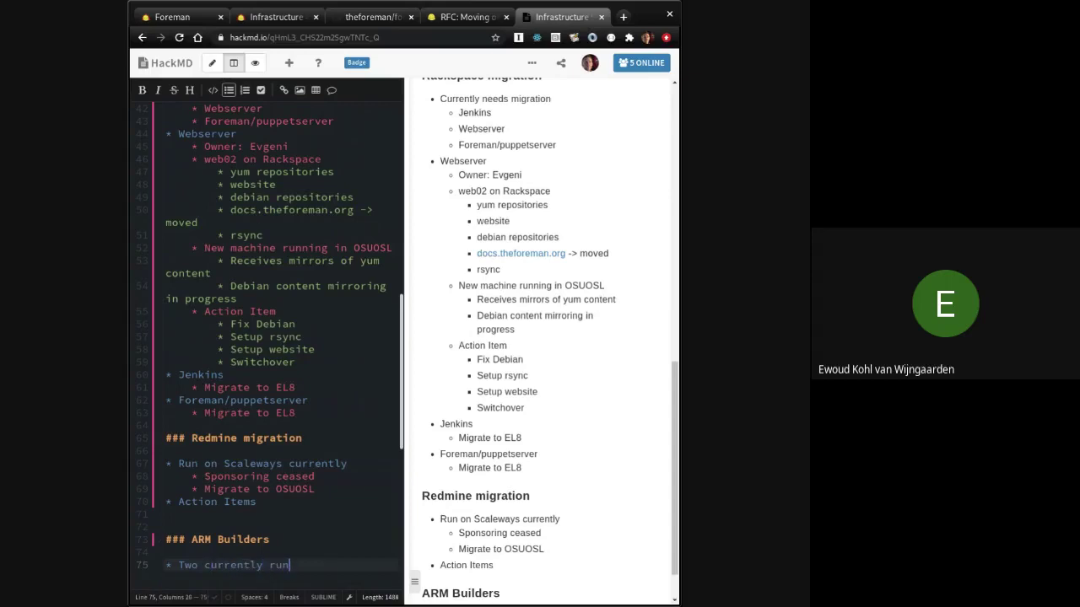
type("ning on Scaleways")
Step: Add a second ARM Builders bullet reading "Community member raised sponsoring new ARM servers on AWS"
key("Return")
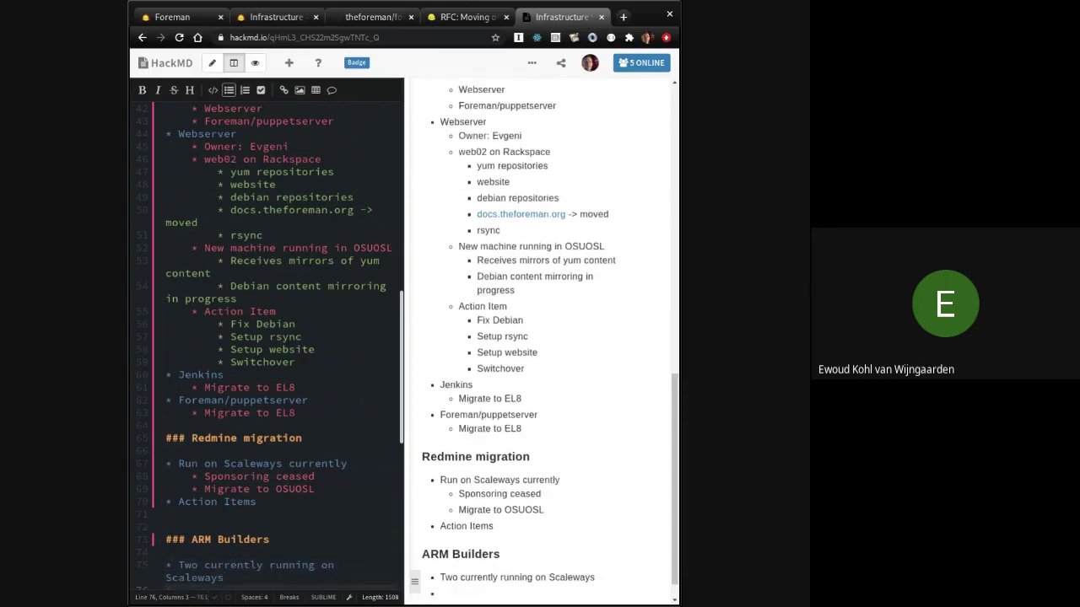
scroll(258, 340, "down", 3)
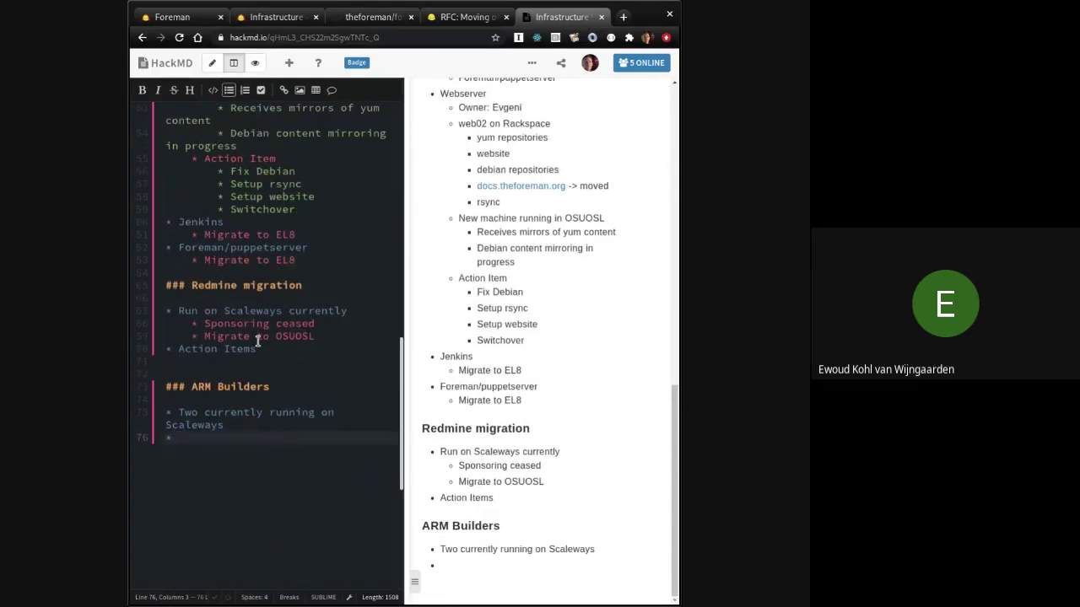
type("Community ")
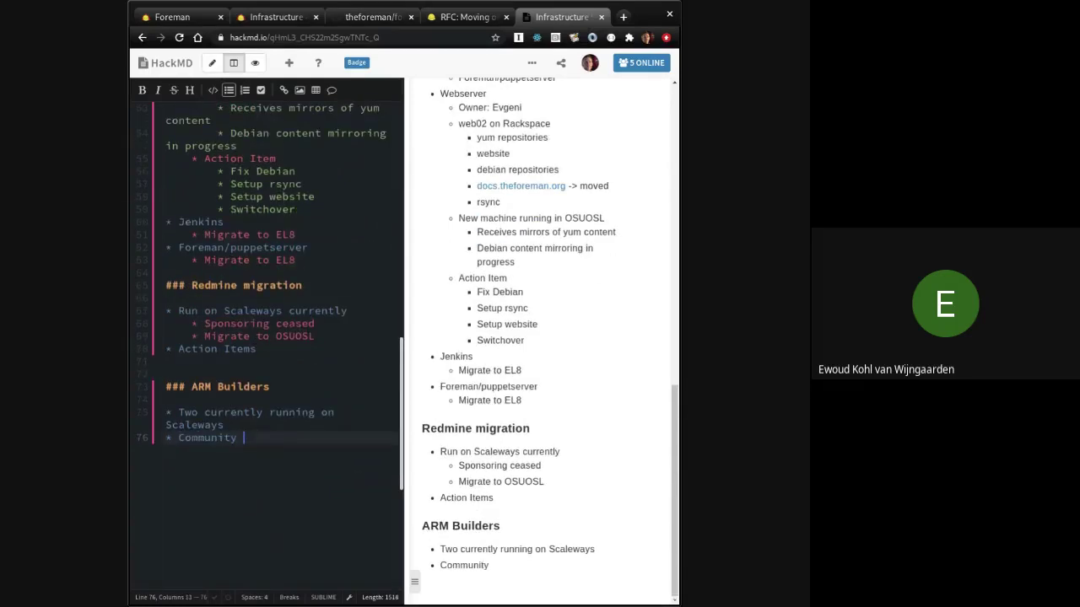
type("member raise")
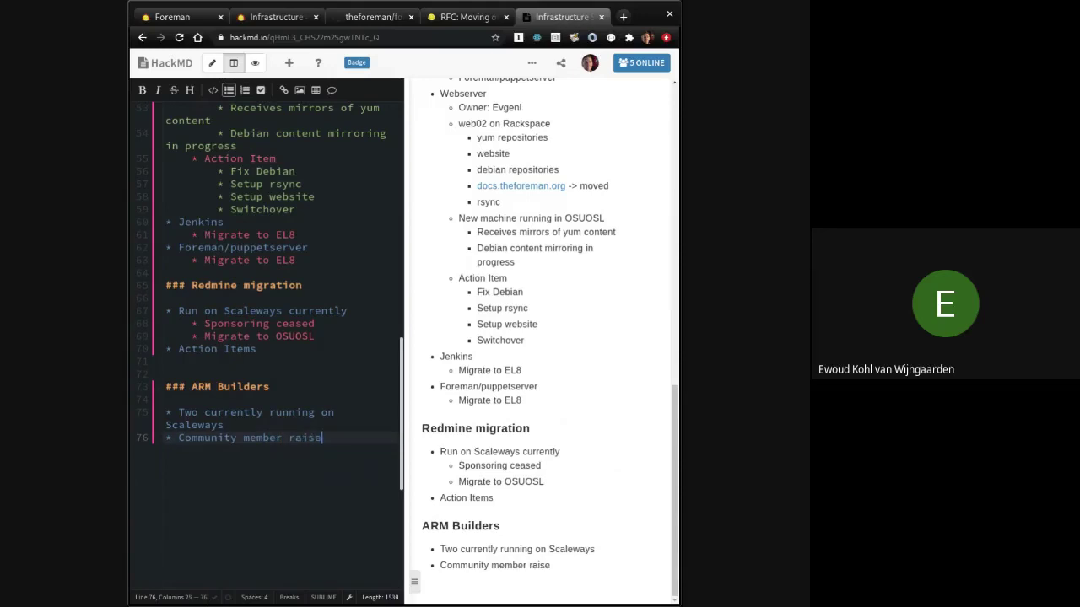
type("d sponsoring new ARM")
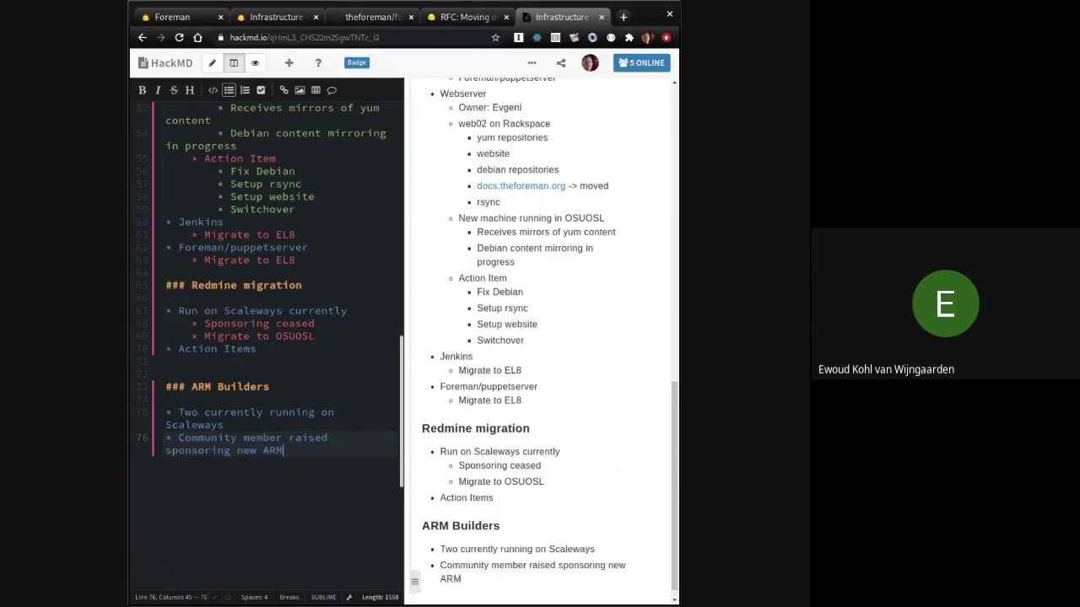
type(" servers on AWS")
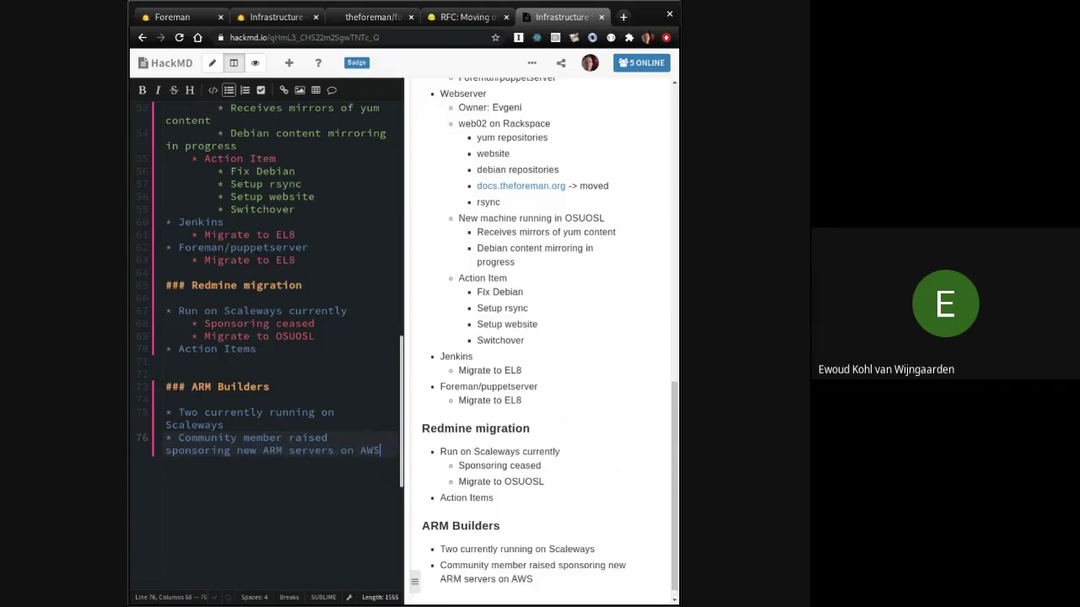
Step: Nest "Build out migration plan" under the "Action Items" bullet of the Redmine migration section
left_click(264, 354)
key("Return")
key("Tab")
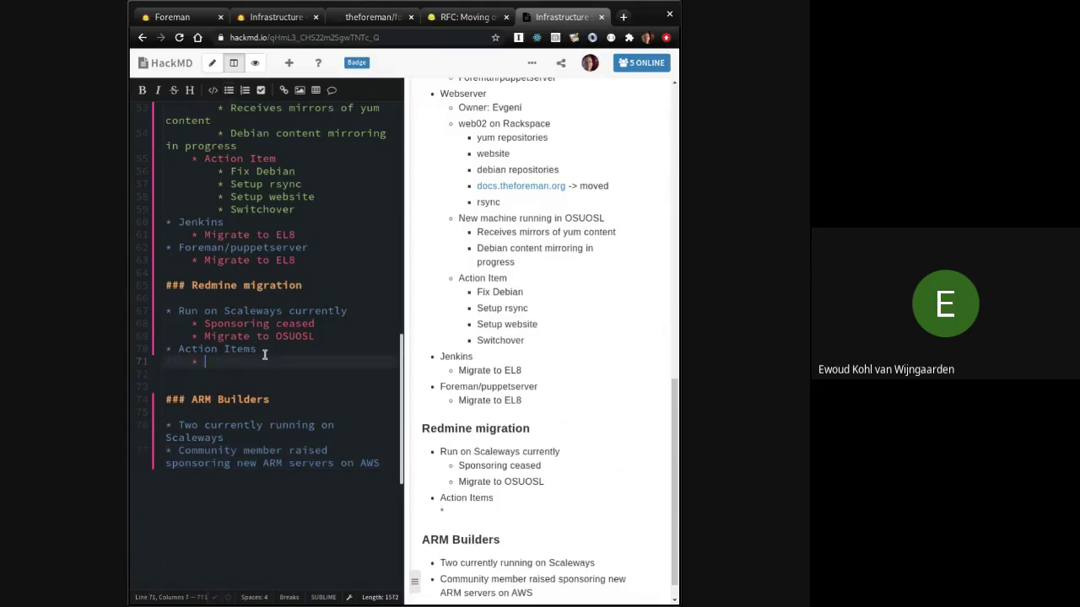
type("Build out migration plan")
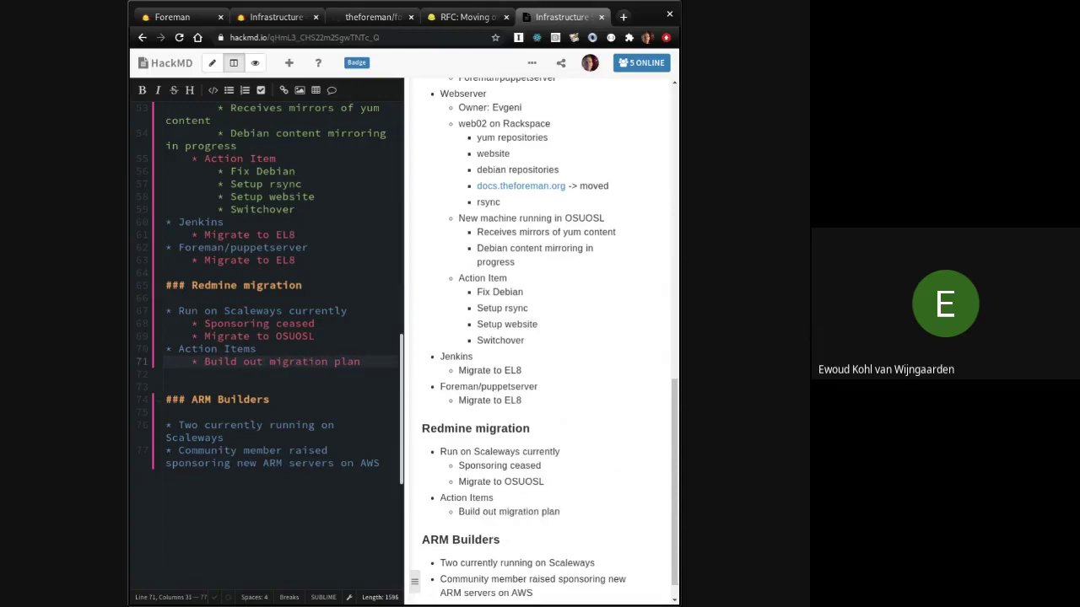
Step: Add the line "Owner: ??" between the "Redmine migration" heading and its bullet list, set off by blank lines
scroll(317, 344, "down", 1)
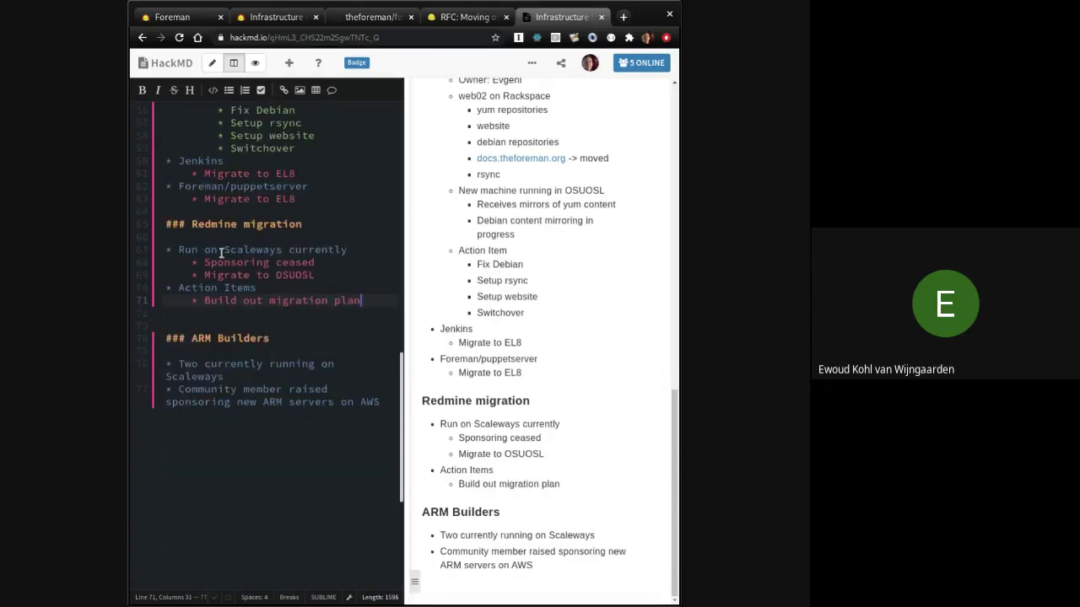
left_click(169, 240)
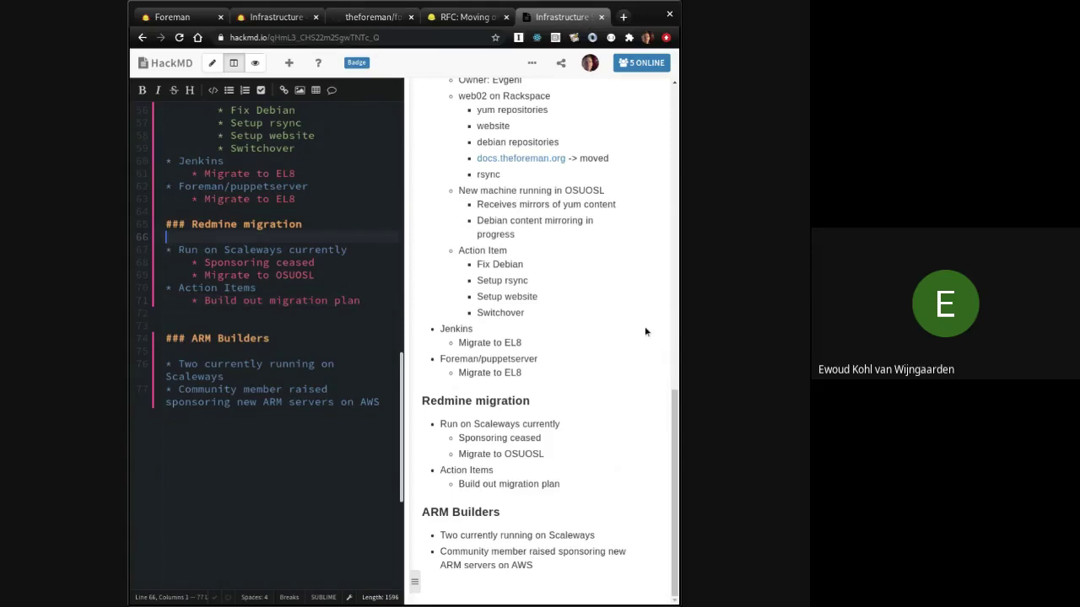
key("Return")
key("Return")
key("Up")
type("Owner: ??")
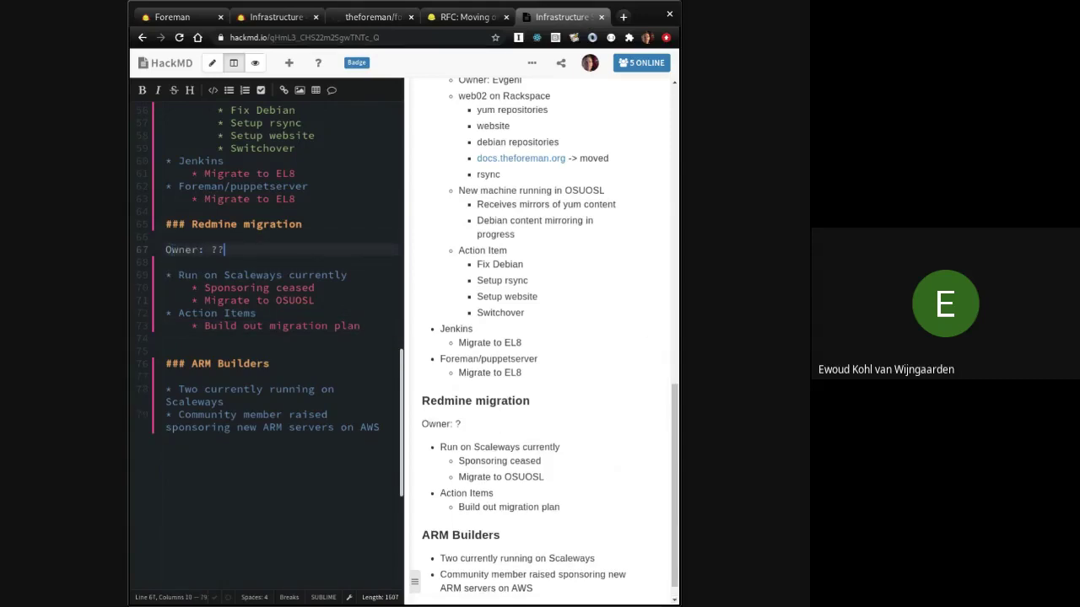
Step: Add an "Action Item" bullet with an empty nested sub-bullet at the end of the ARM Builders list
left_click(219, 363)
left_click(287, 402)
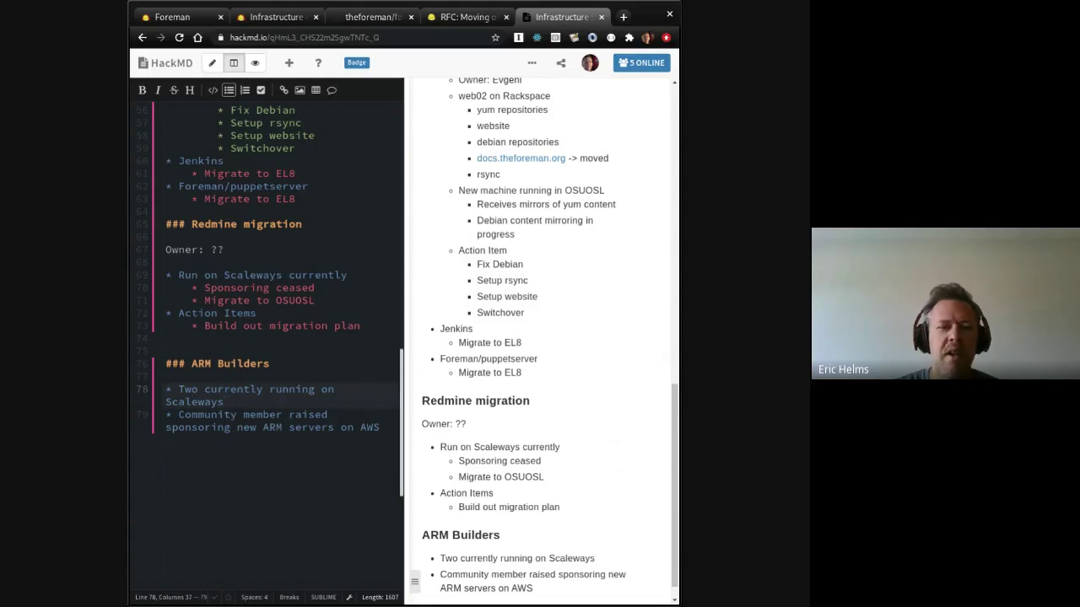
left_click(167, 376)
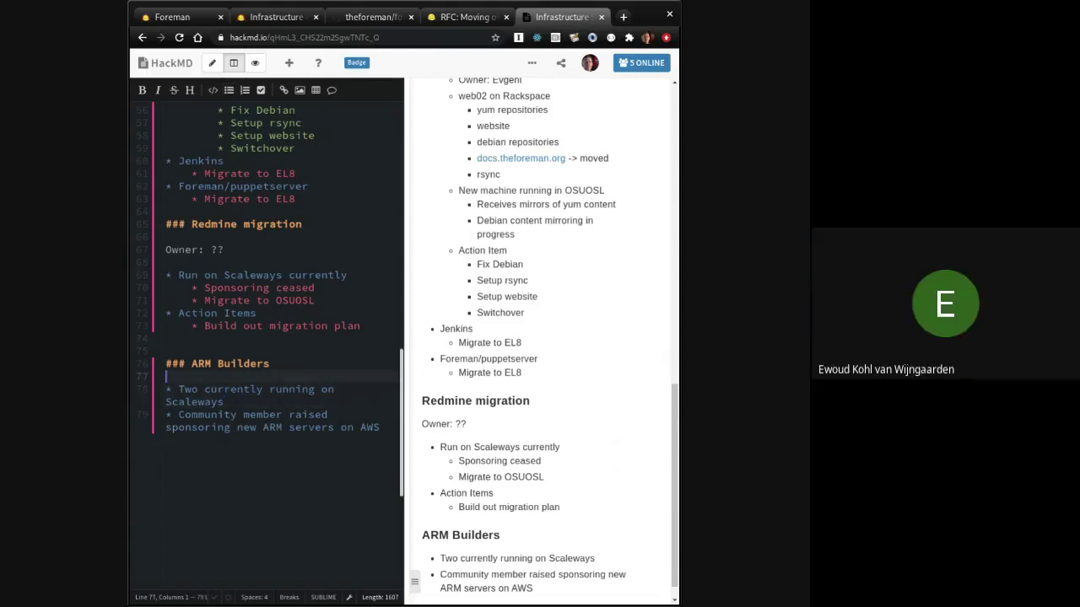
key("Down")
key("Down")
key("Down")
key("End")
key("Return")
type("Action Item")
key("Return")
key("Tab")
Step: Add the line "Owner: ??" between the "ARM Builders" heading and its bullet list
left_click(166, 376)
key("Return")
key("Return")
key("Up")
type("Owner: ??")
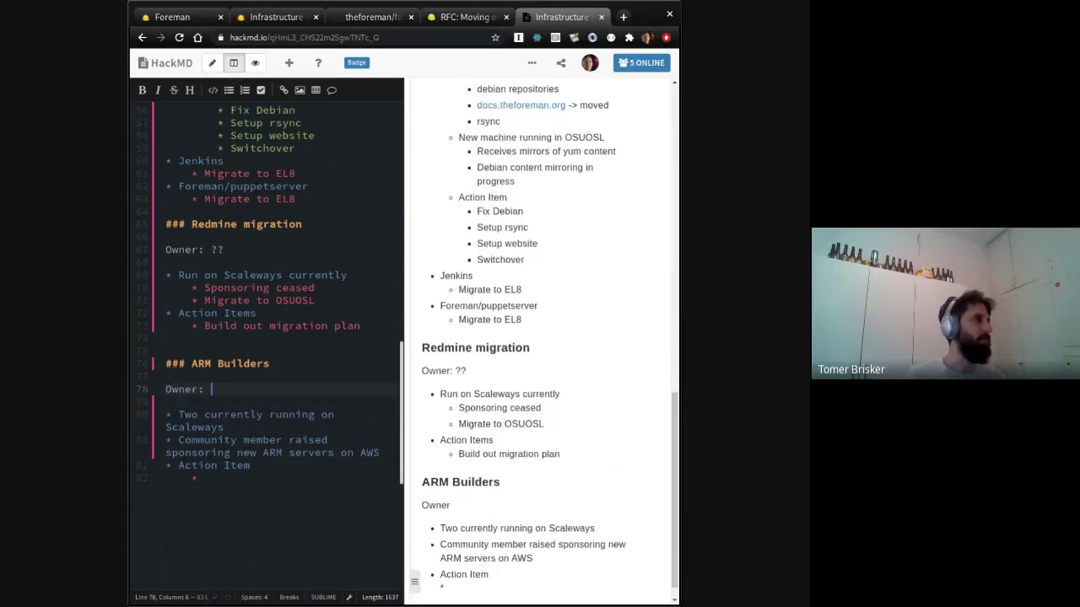
Step: Start the empty sub-bullet under the ARM Builders "Action Item" with the letter "D"
left_click(225, 427)
key("Down")
key("Down")
key("Down")
key("Down")
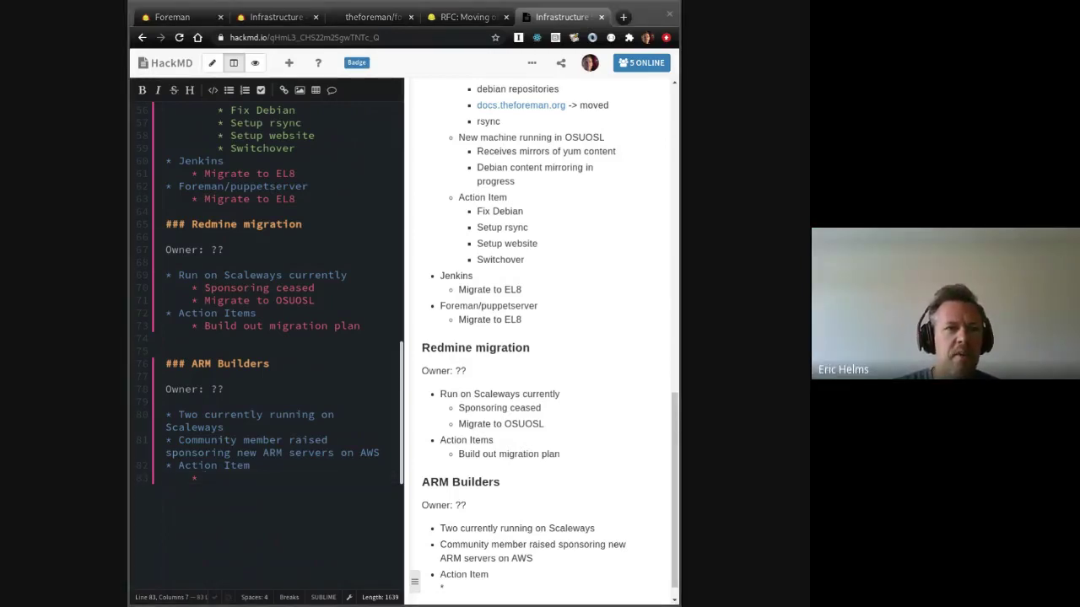
key("alt+Tab")
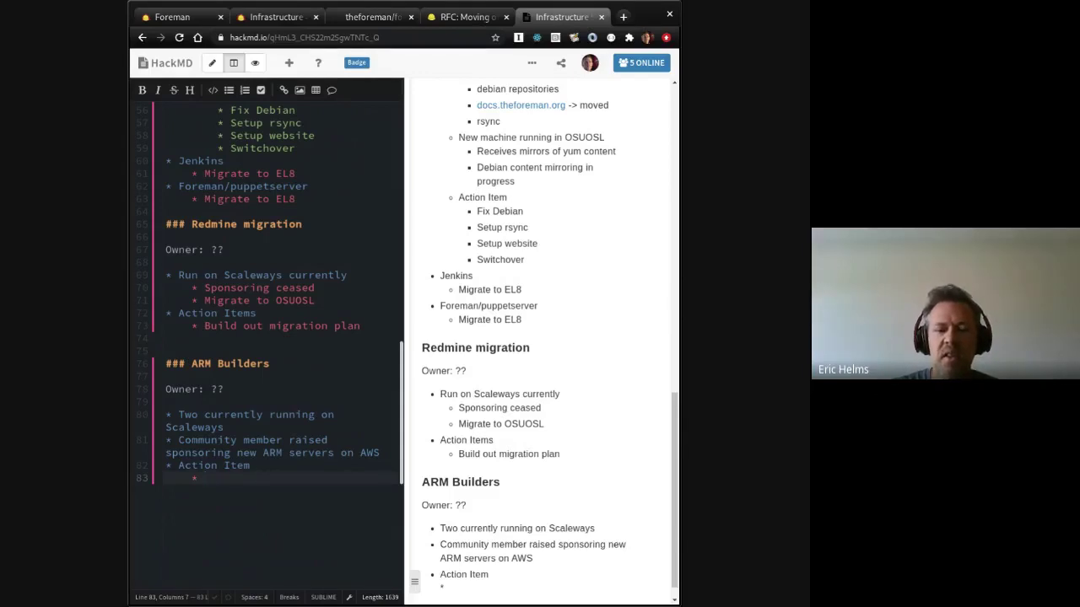
type("D")
Step: Nest "Access controls a concern due to Debian push" under the bullet about sponsoring new ARM servers on AWS
left_click(381, 453)
key("Return")
key("Tab")
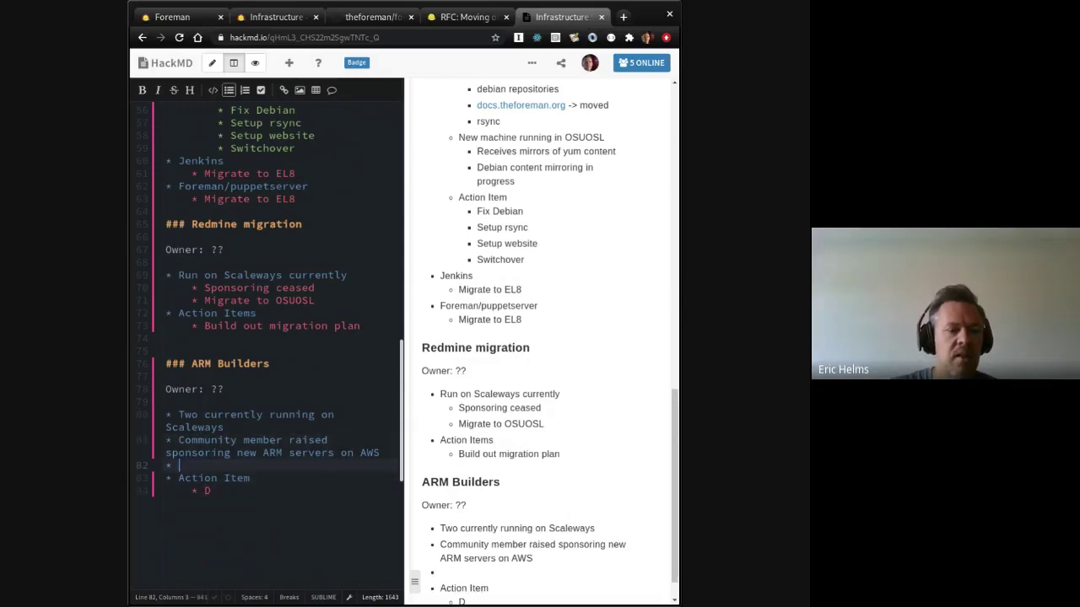
type("Access controls a concern due to Debian push")
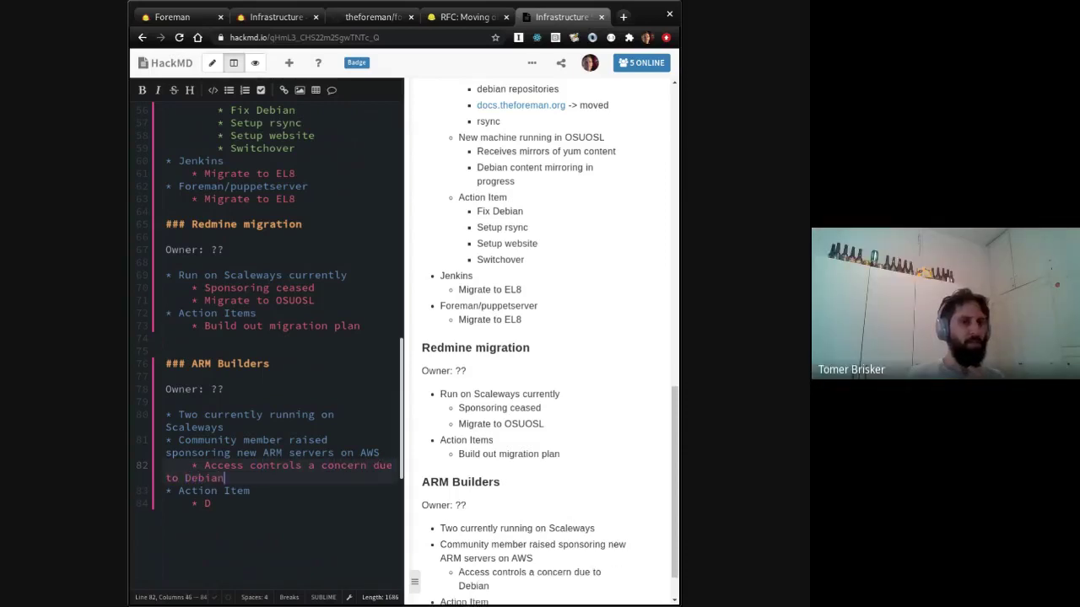
Step: Add the top-level bullet "ARM builds disabled as of 2.1" above "Action Item" in the ARM Builders list
left_click(211, 504)
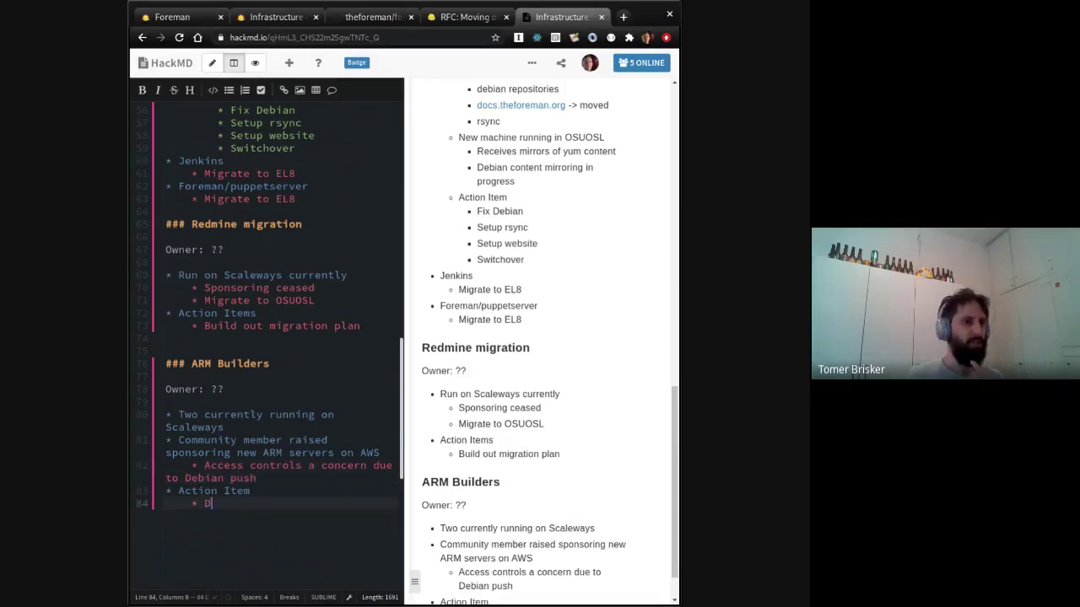
key("Up")
key("Up")
key("Return")
key("BackSpace")
key("BackSpace")
key("BackSpace")
type("M")
key("BackSpace")
key("Return")
type("AR")
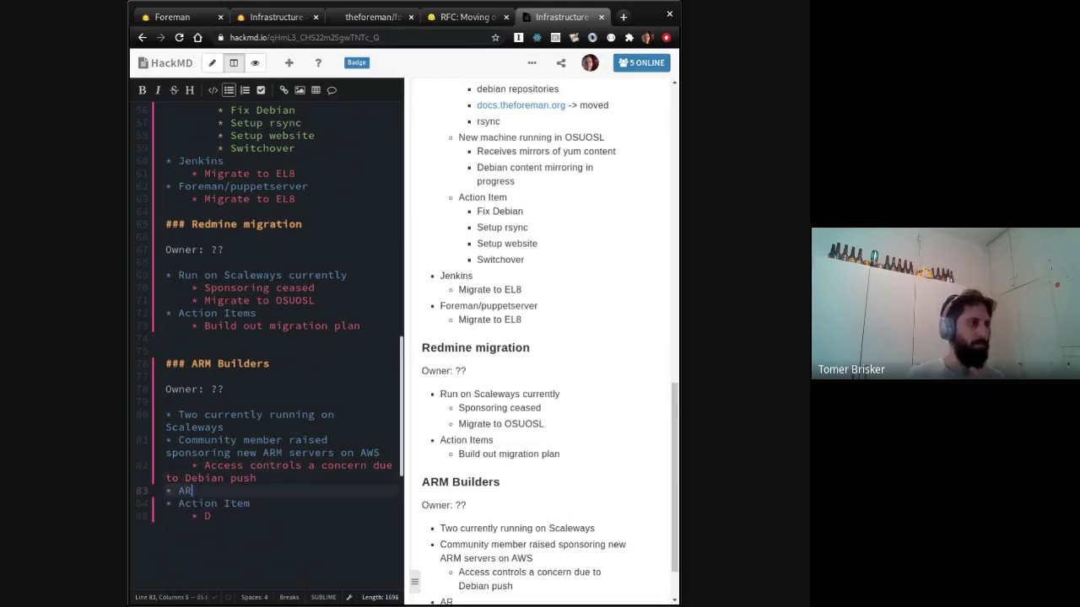
type("M build")
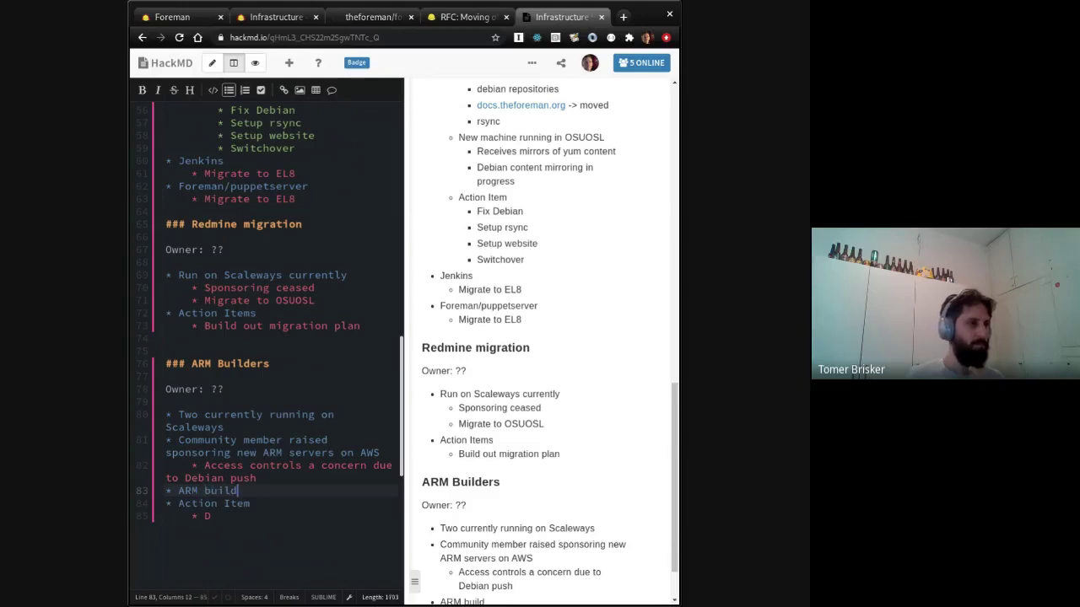
type("s disabled for 2")
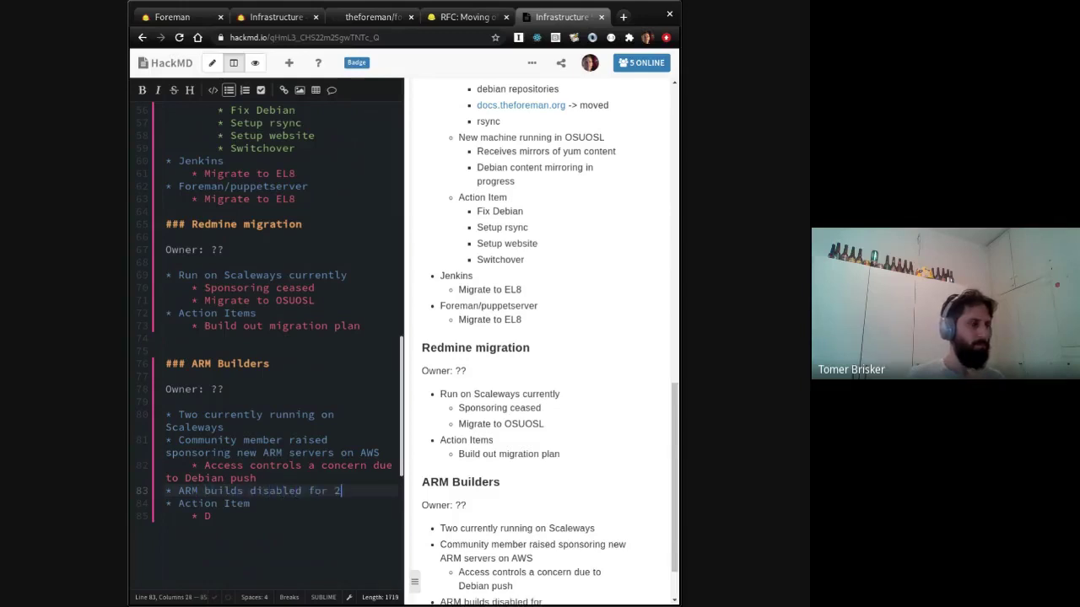
key("BackSpace")
key("BackSpace")
key("BackSpace")
key("BackSpace")
key("BackSpace")
type("as of 2.1")
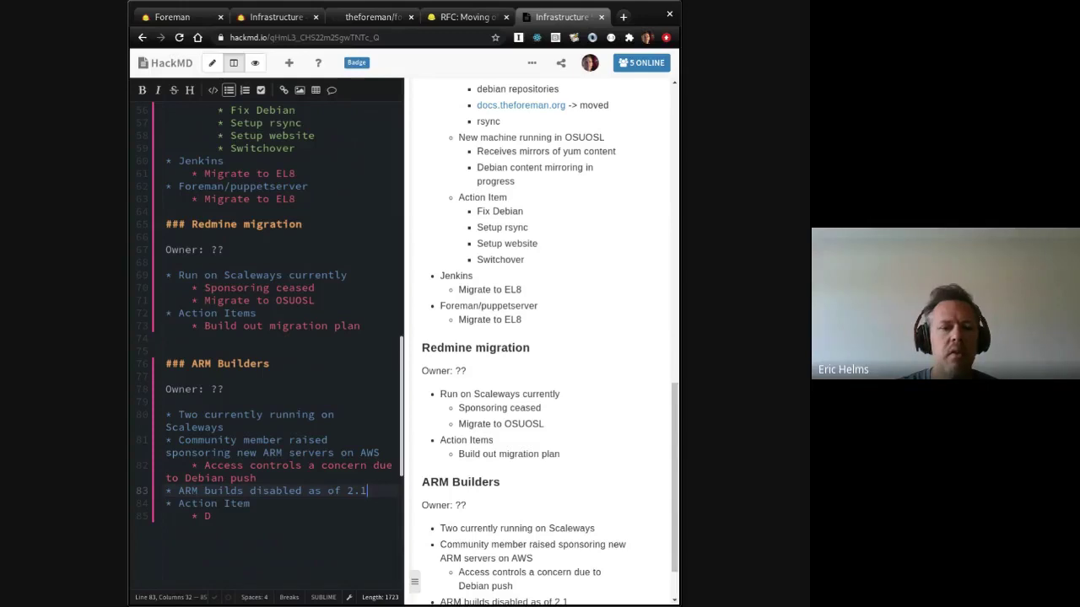
Step: Nest "Builders remain to support 2.0" under the "ARM builds disabled as of 2.1" bullet
key("Return")
key("Tab")
type("Builders remain ")
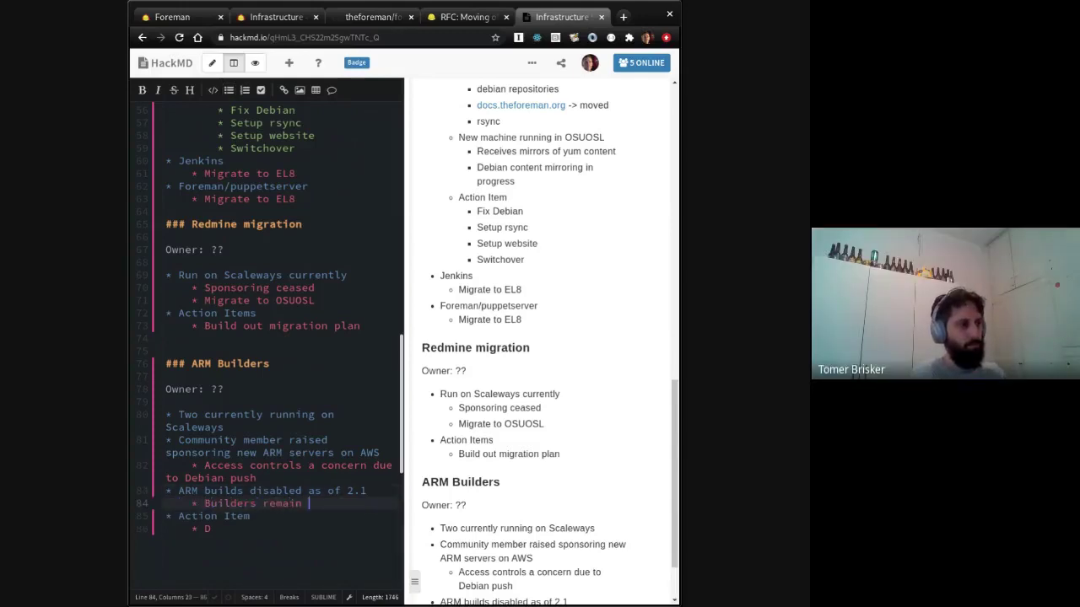
type("to support 2.0")
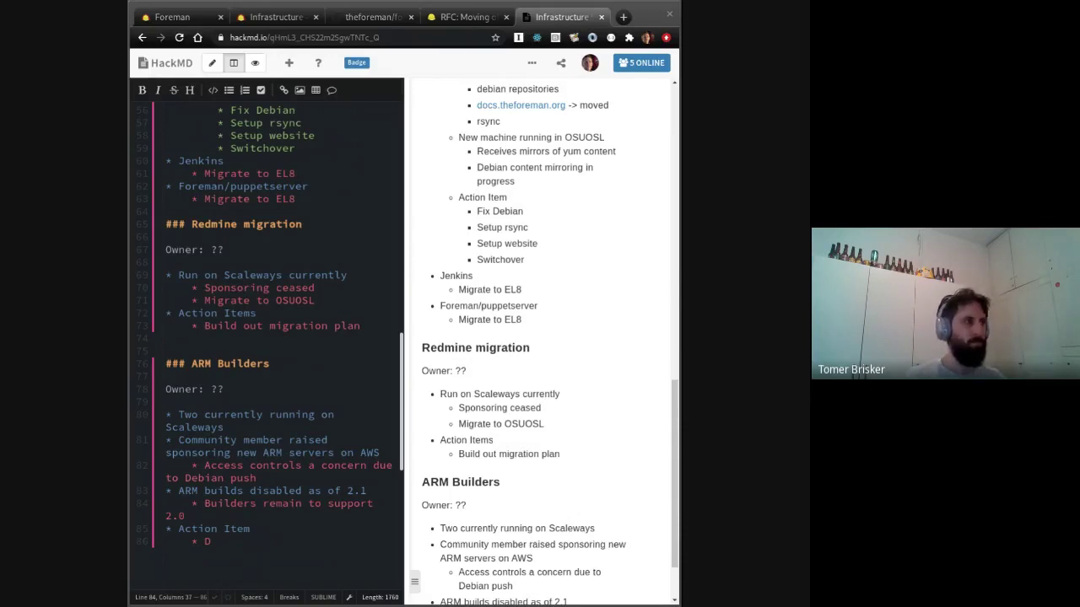
left_click(333, 516)
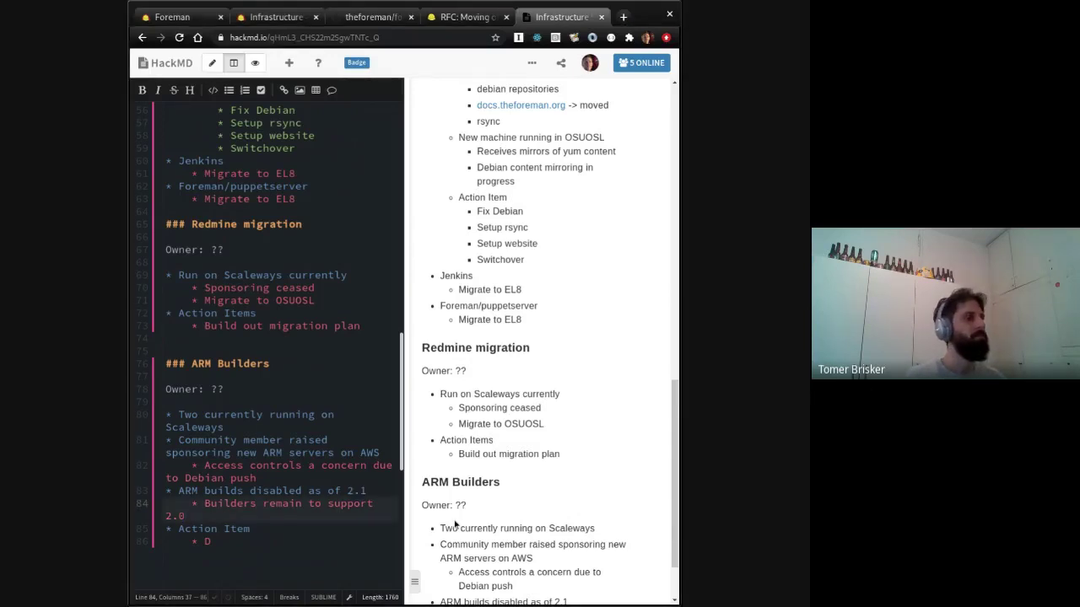
key("Return")
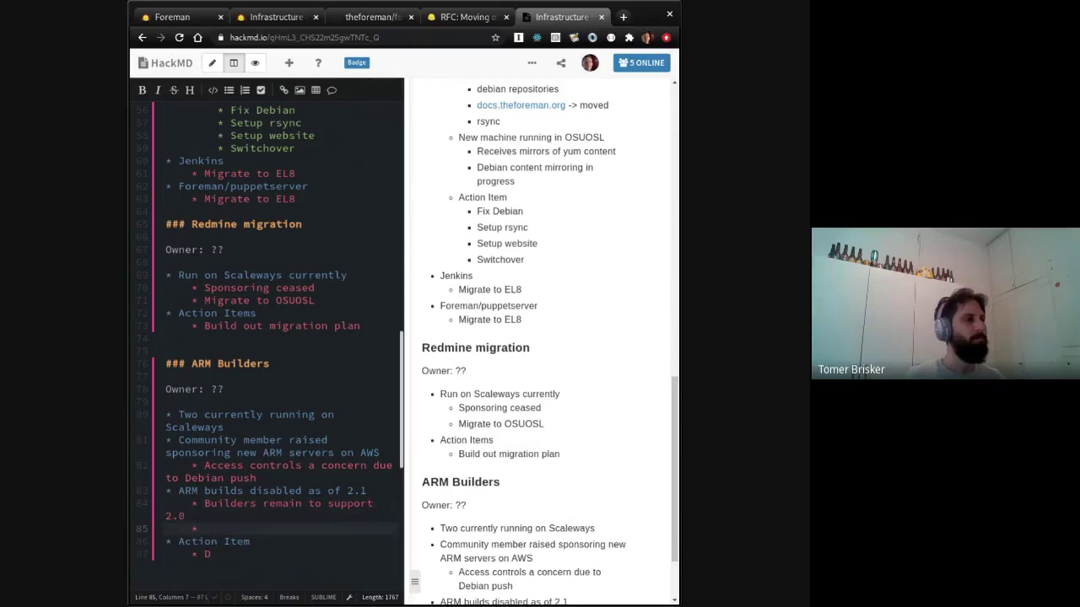
type("[Discou")
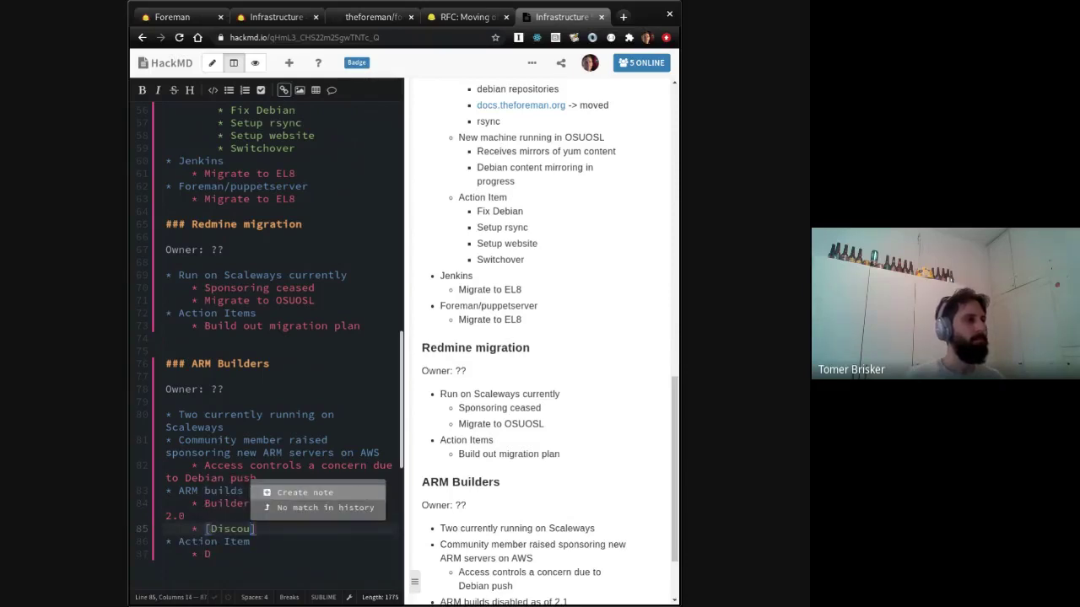
type("rse]")
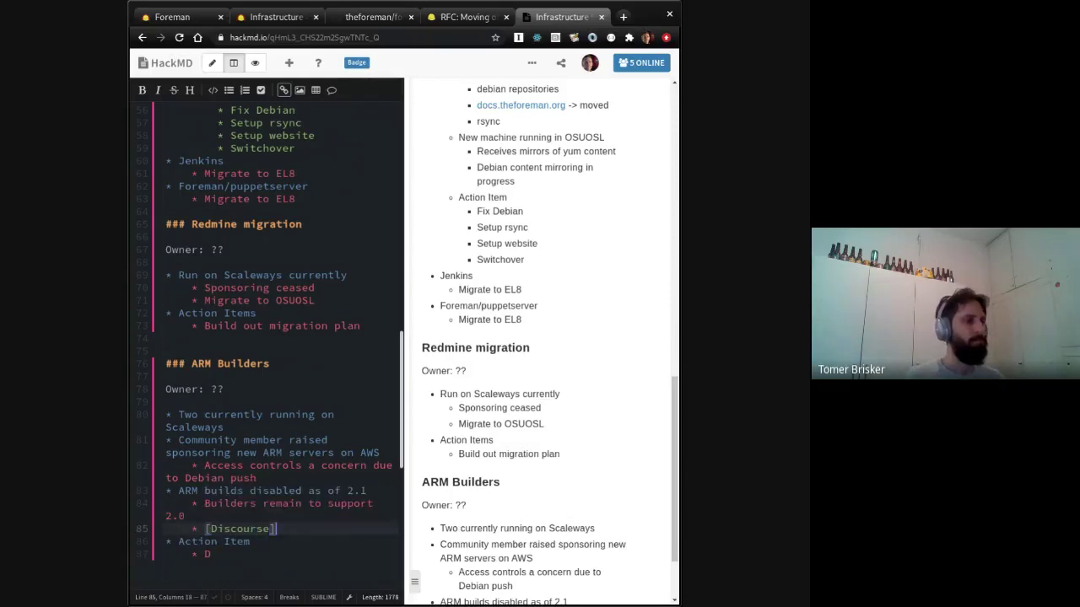
type("(https://community.theforeman.org/t/dropping-debian-arm-packages/18840)")
left_click(269, 529)
type("discussion")
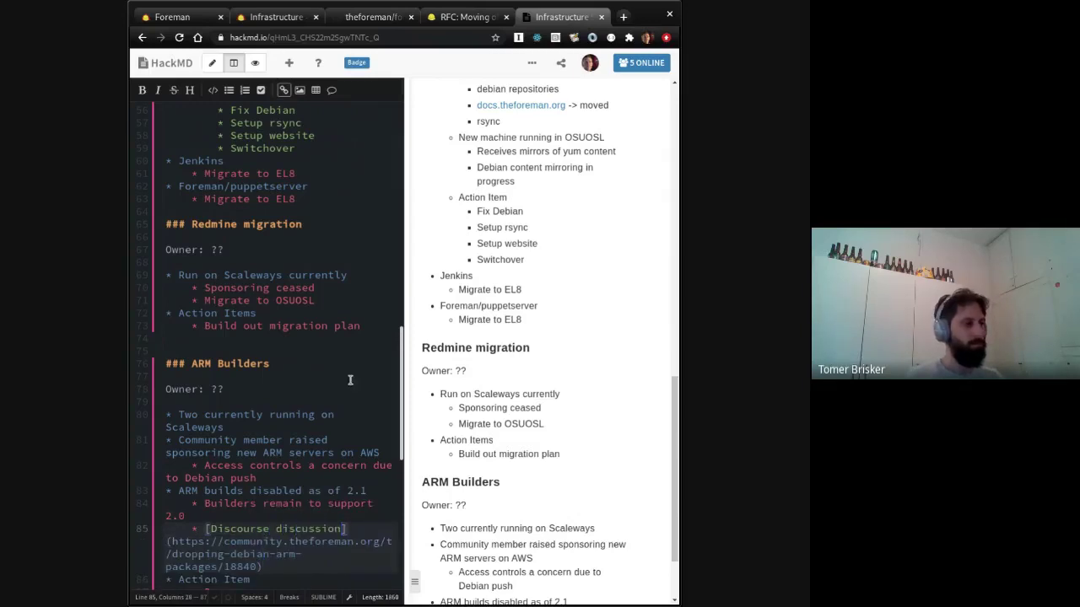
Step: Complete the ARM Builders action item as "Decide if keeping ARM" and end the list with a blank line
scroll(294, 308, "down", 5)
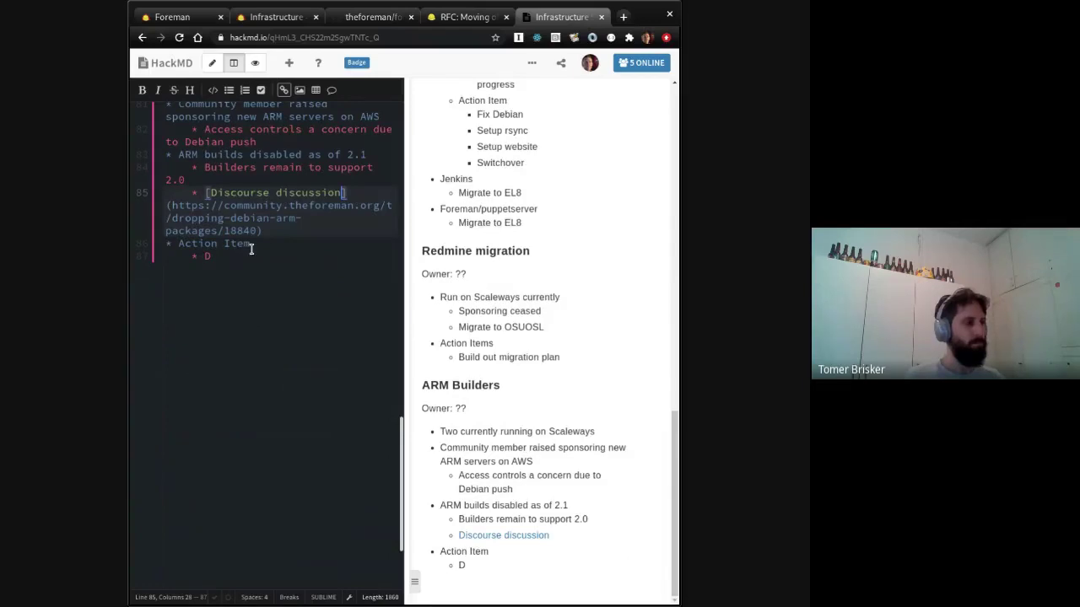
left_click(341, 283)
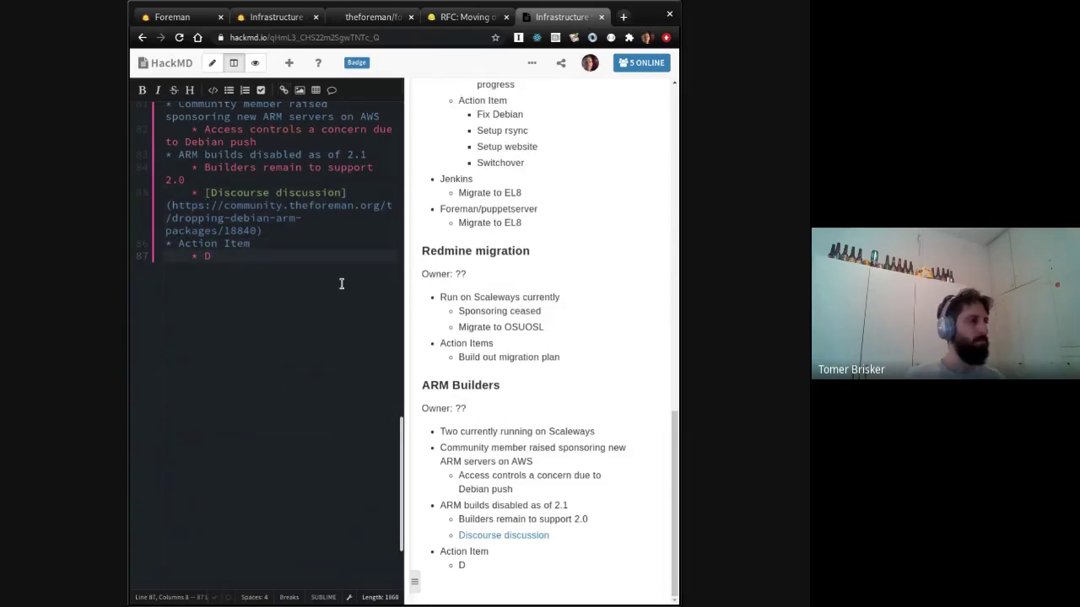
type("ecide if k")
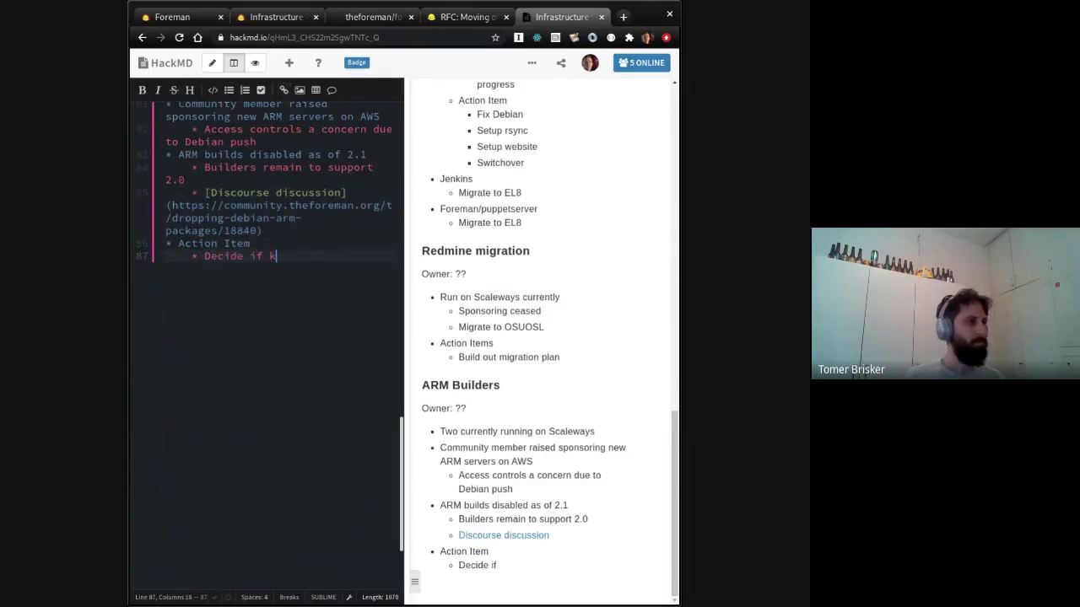
type("eeping ARM")
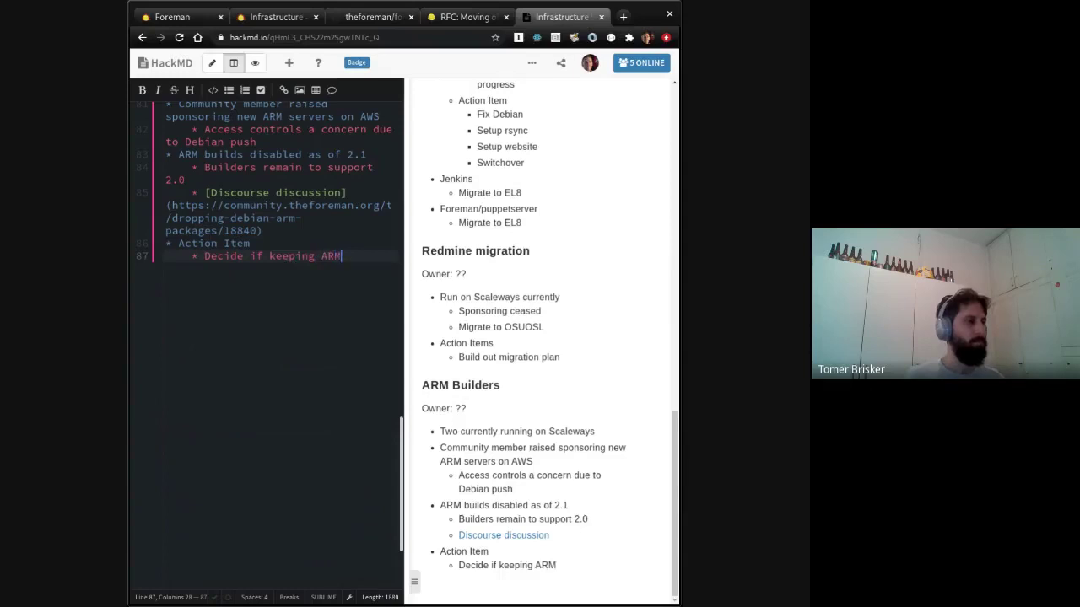
key("Return")
key("Return")
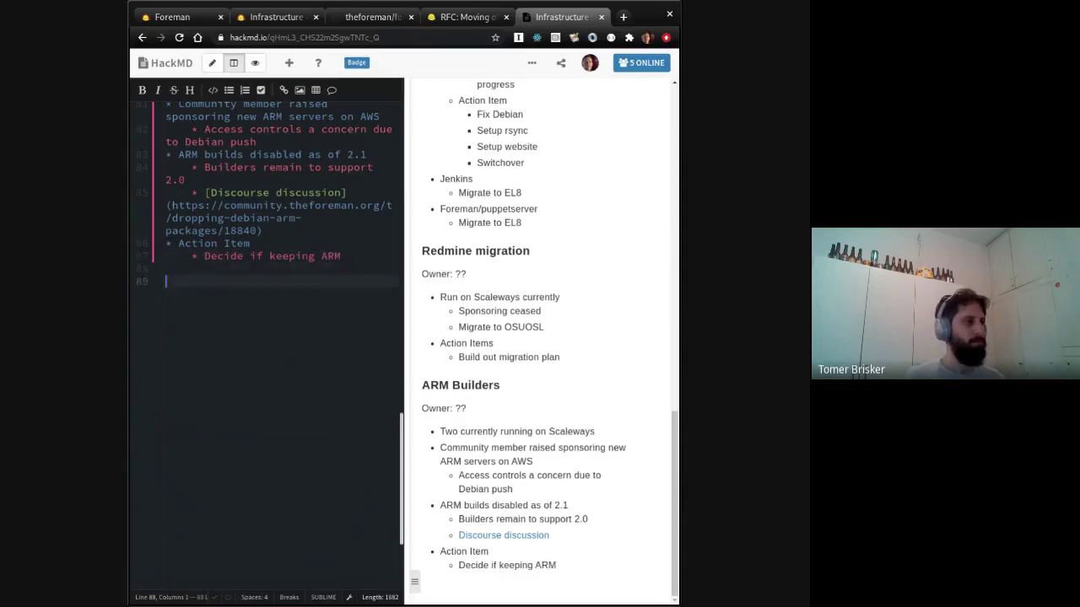
Step: Add the level-three heading "foreman-infra cleanup, ci/ directory" below the ARM Builders section, followed by a blank line
scroll(341, 283, "up", 2)
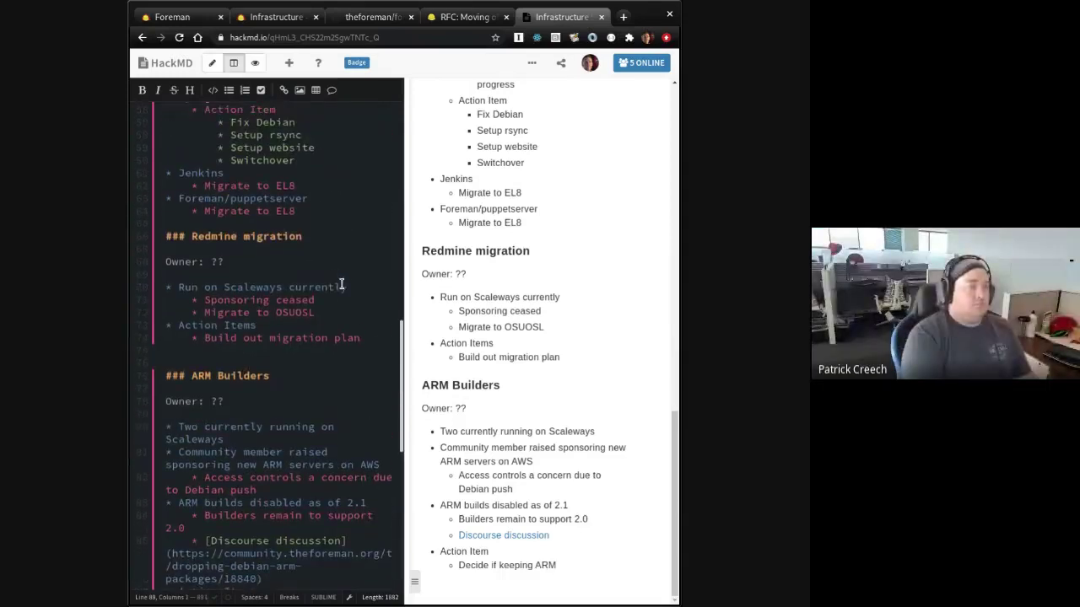
scroll(342, 284, "up", 15)
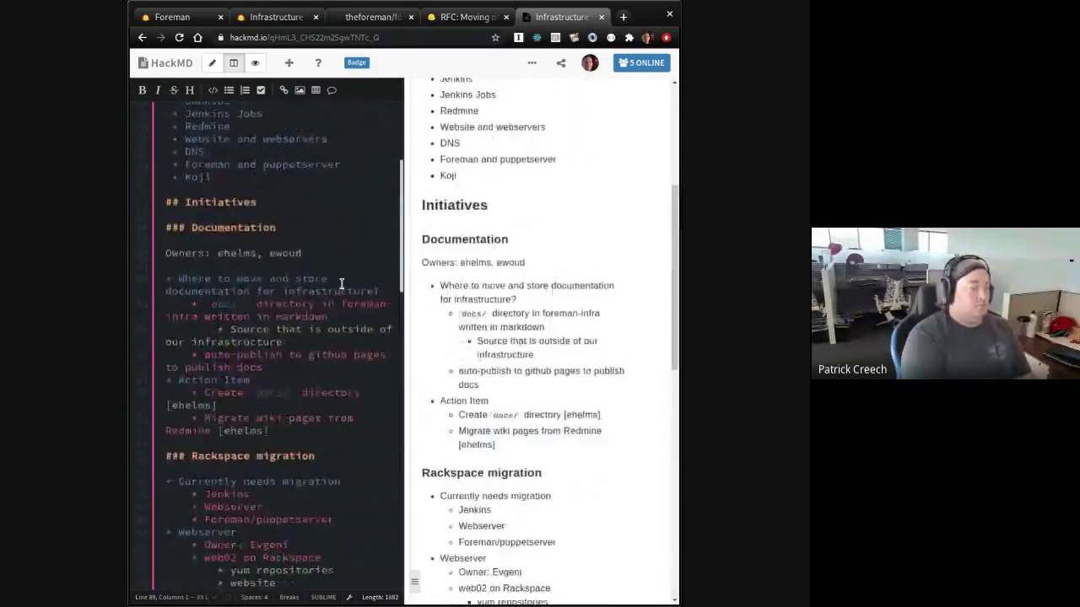
scroll(341, 284, "up", 6)
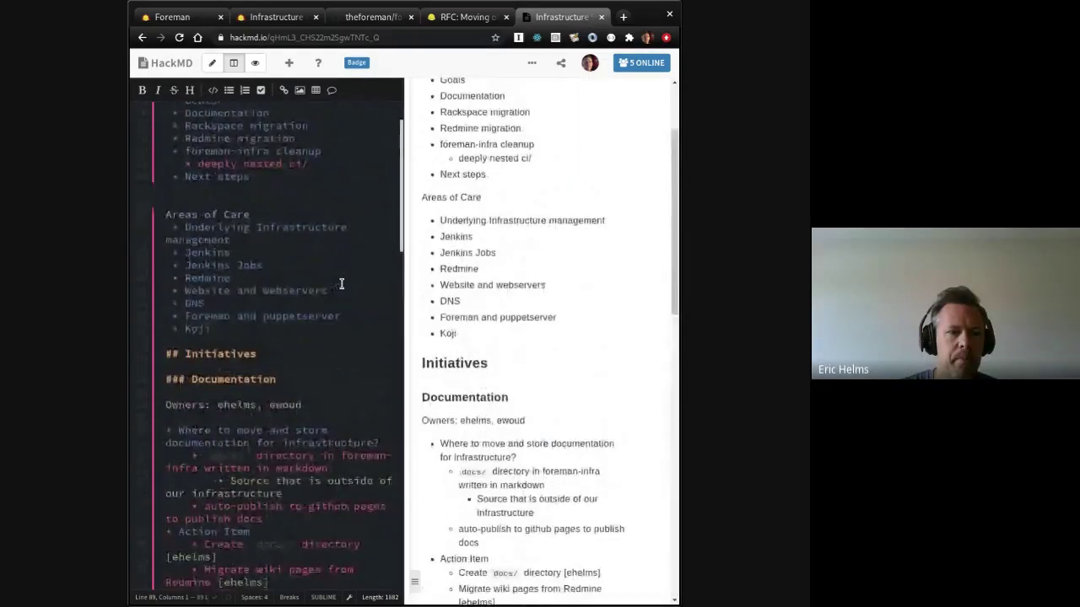
scroll(341, 284, "up", 2)
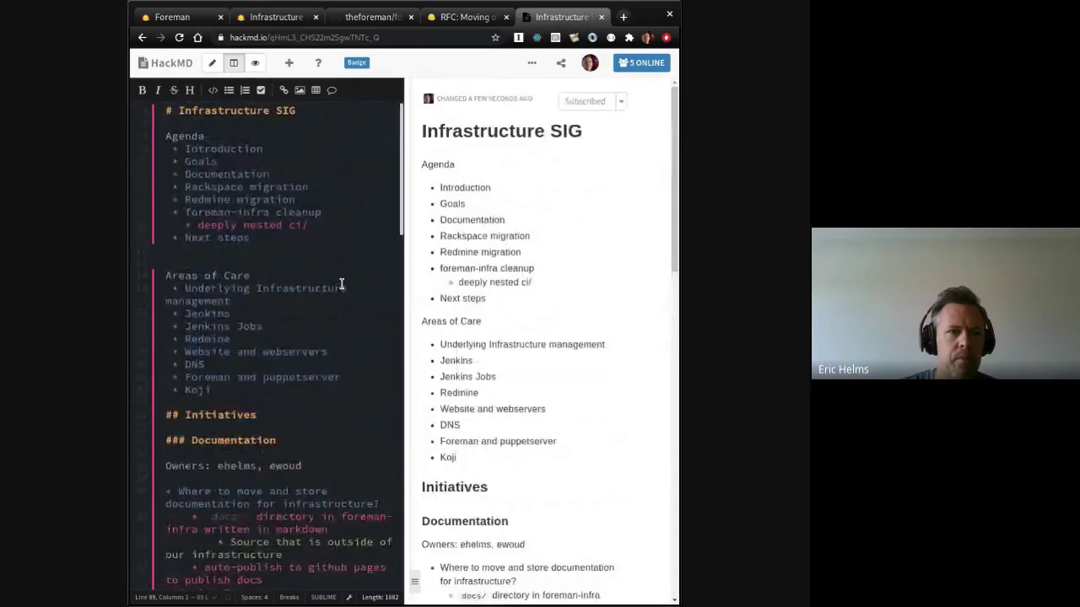
scroll(304, 234, "down", 15)
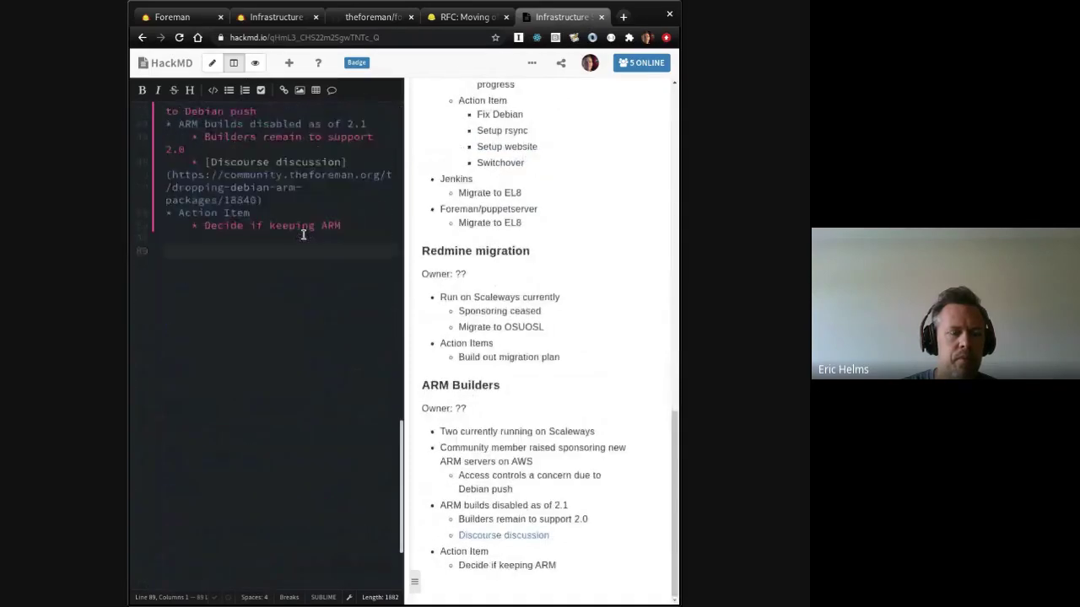
type("# h1##")
key("BackSpace")
key("BackSpace")
key("BackSpace")
key("BackSpace")
key("BackSpace")
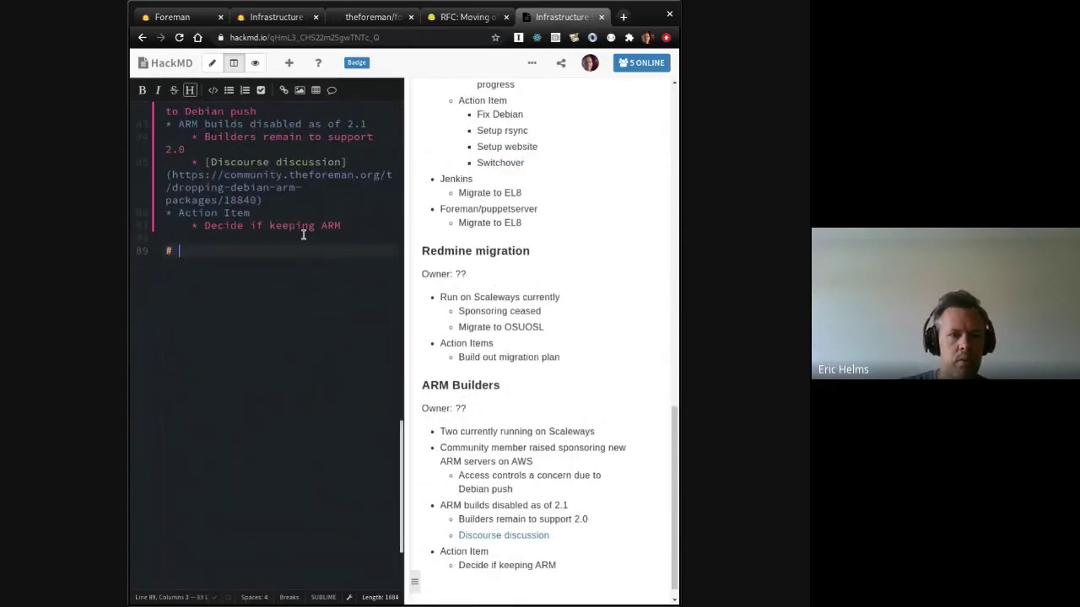
type("## ")
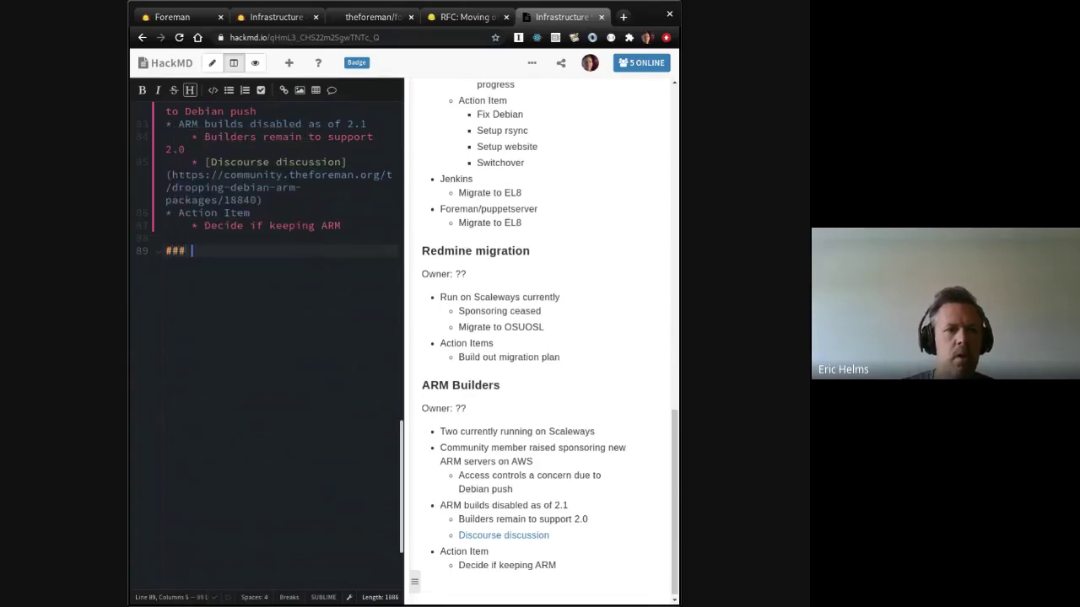
type("foreman-infra ")
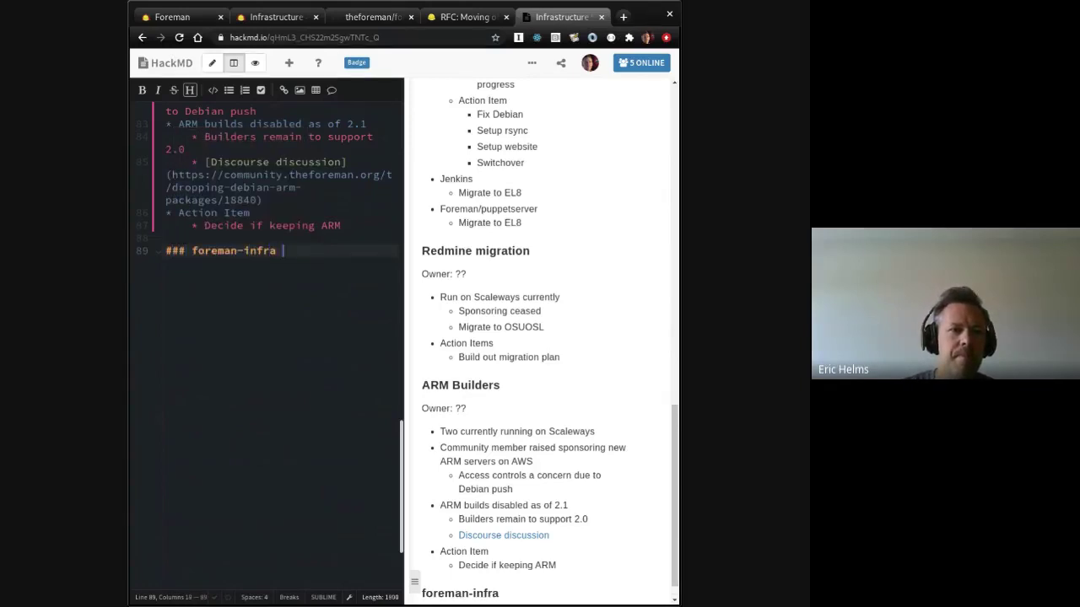
type("cleanup, ci/ di")
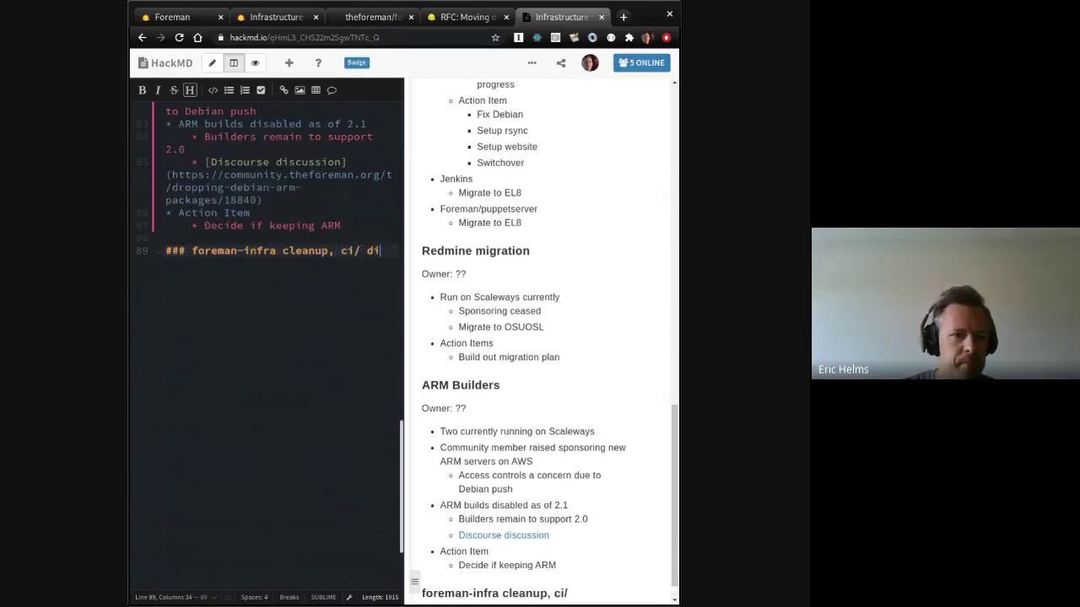
type("rectory")
key("Return")
key("Return")
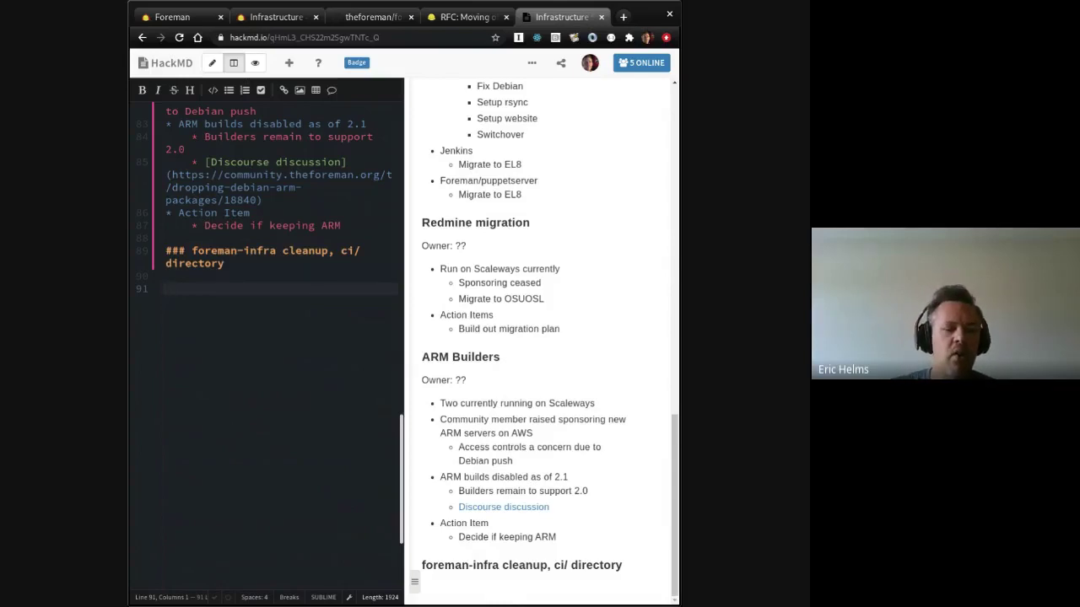
Step: Add the top-level bullet "Jenkins job locations in foreman-infra" under the foreman-infra cleanup heading
type("*")
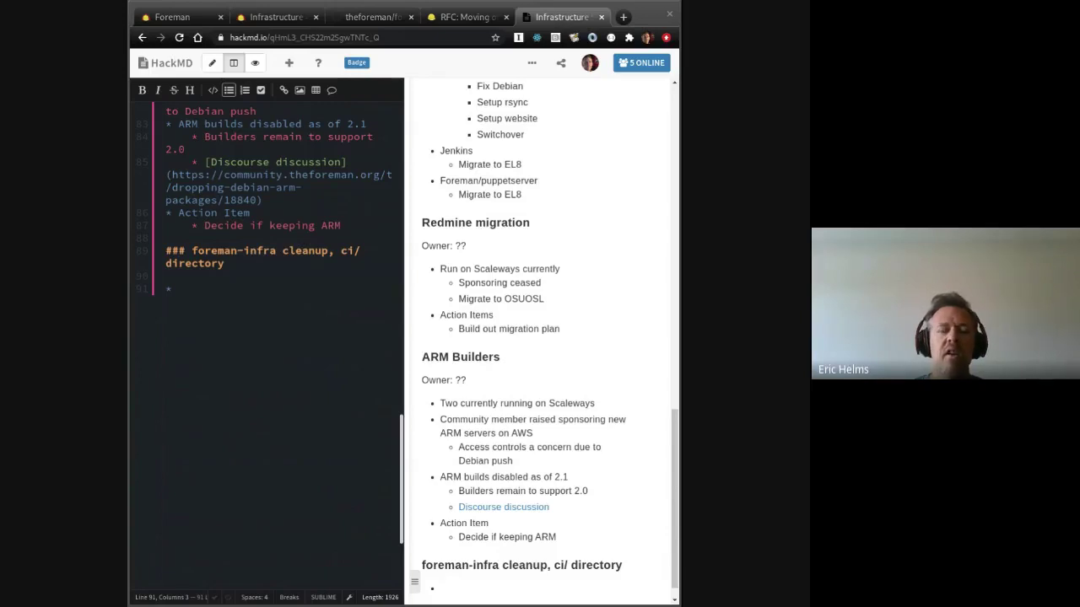
left_click(220, 278)
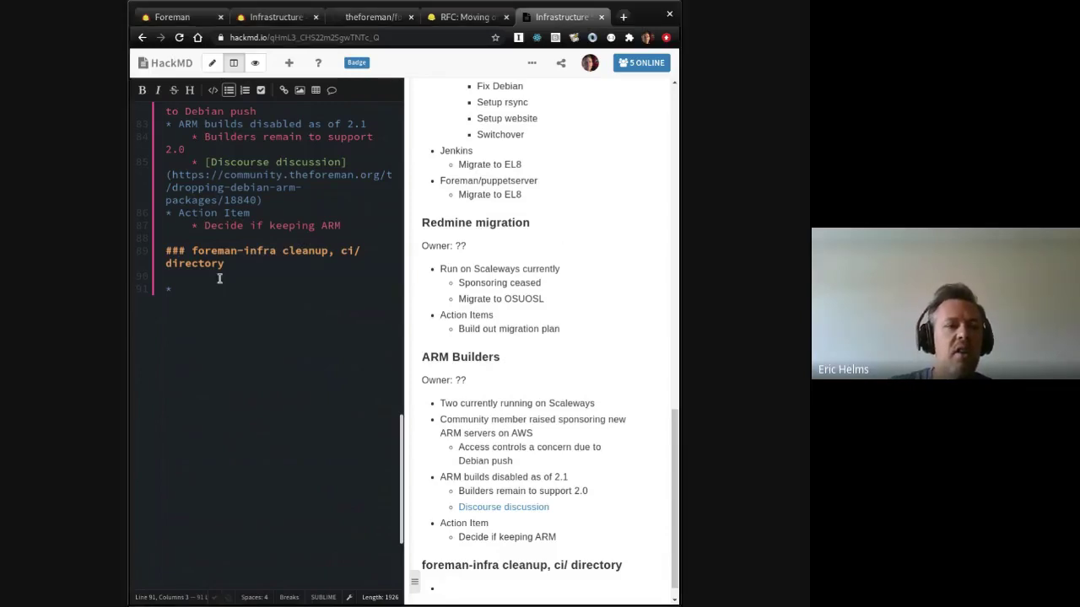
left_click(251, 288)
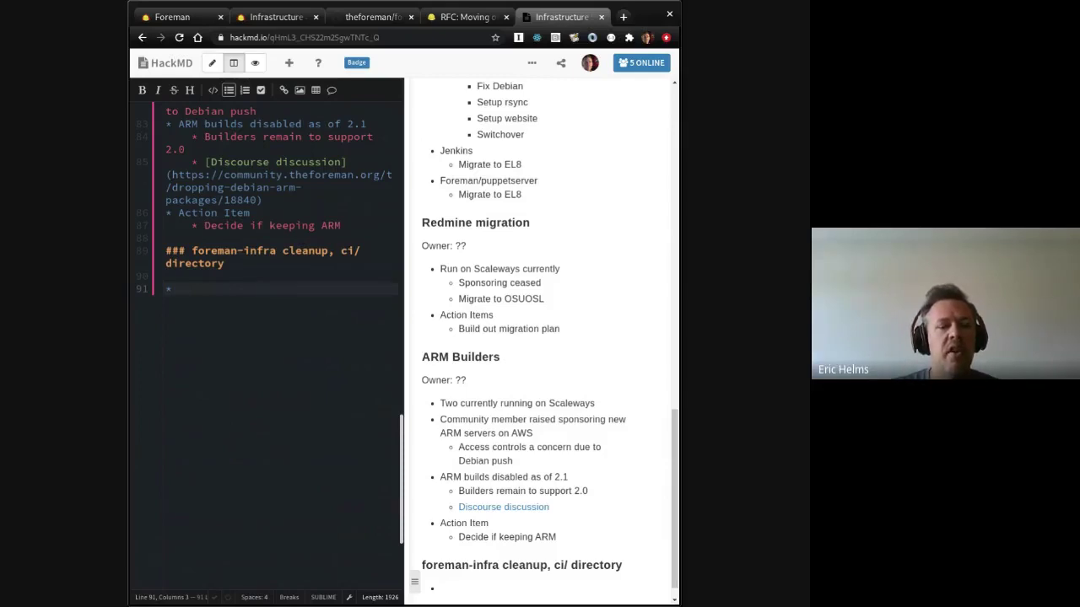
type("Jenkins jobs")
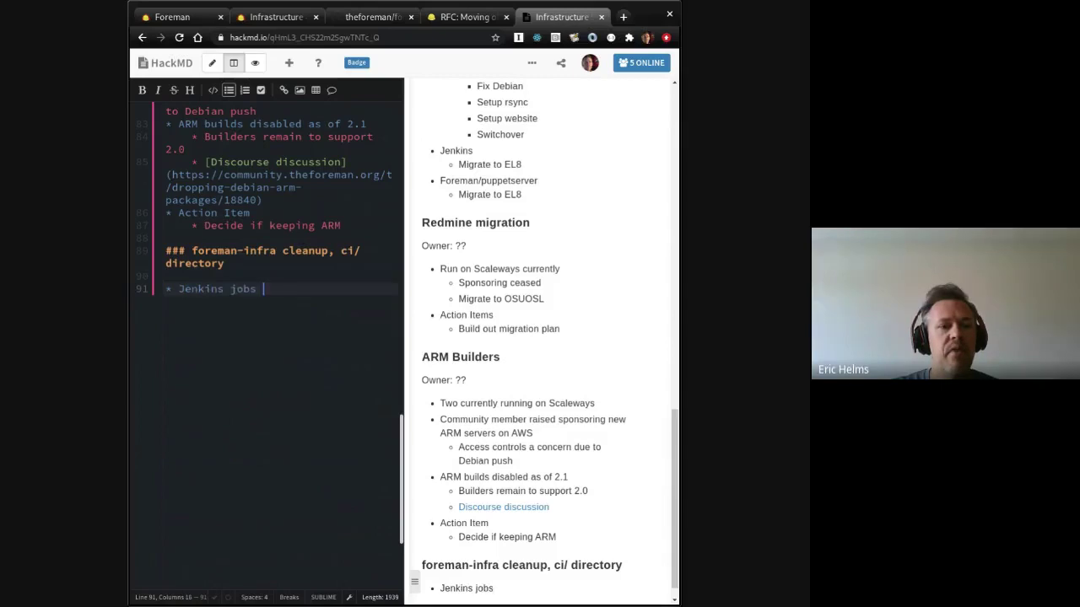
key("BackSpace")
key("BackSpace")
type("l")
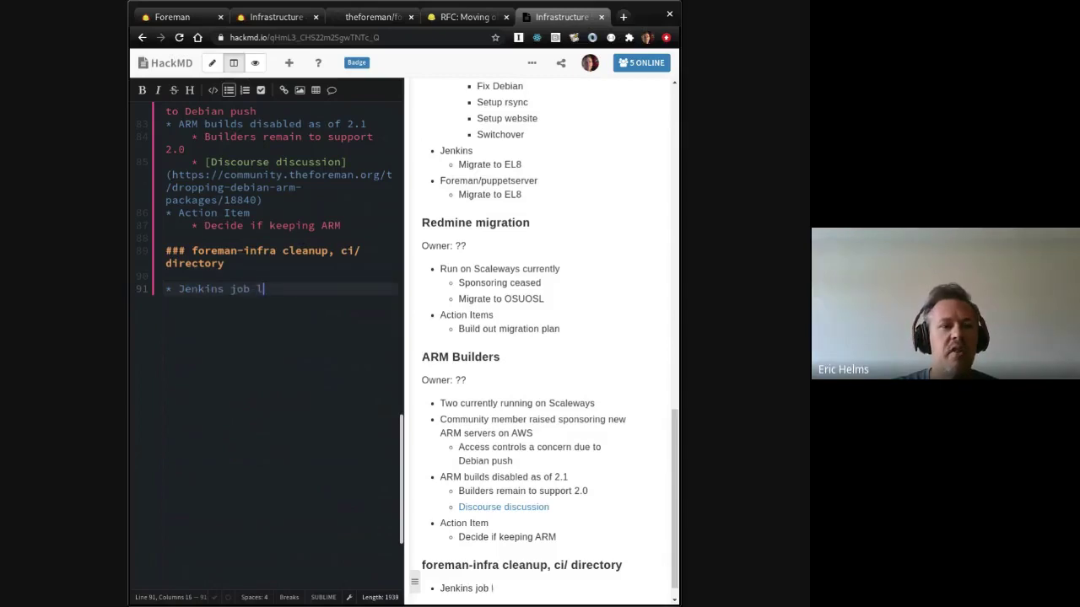
key("BackSpace")
key("BackSpace")
key("BackSpace")
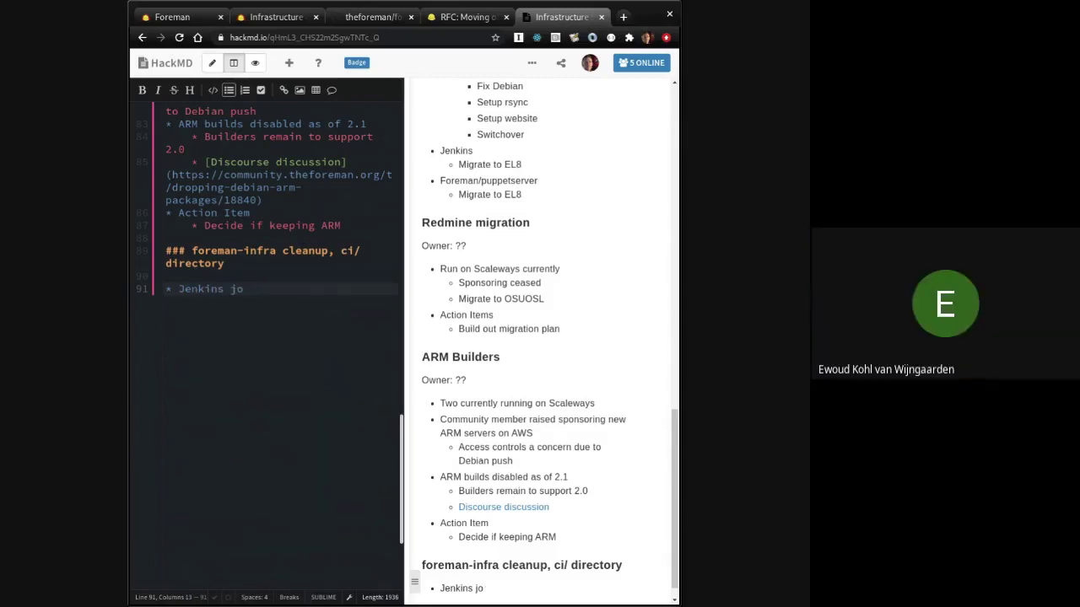
type("b locations ")
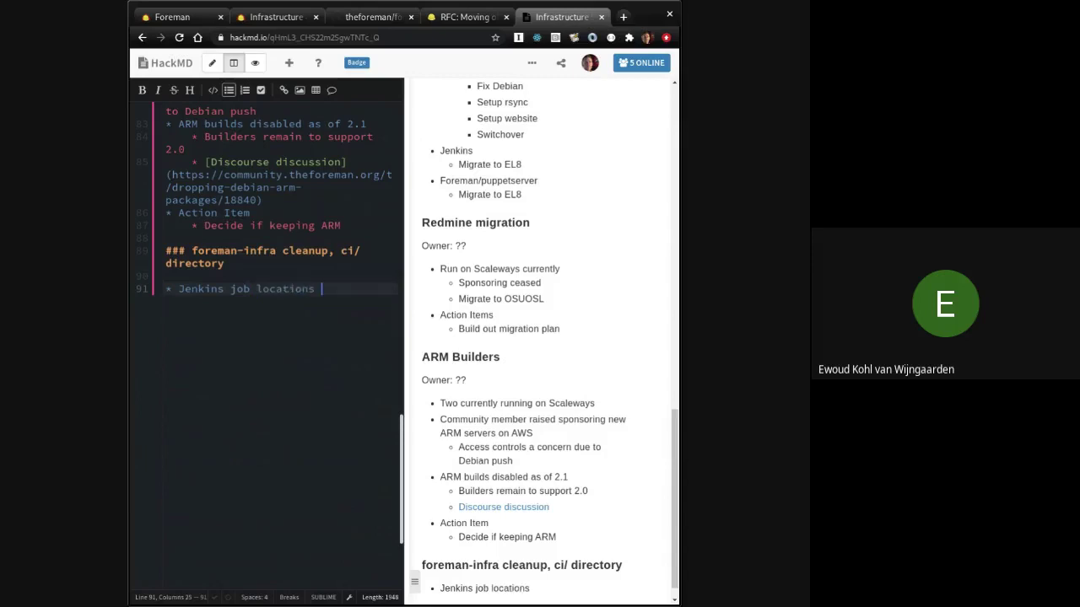
type("in foreman-infra")
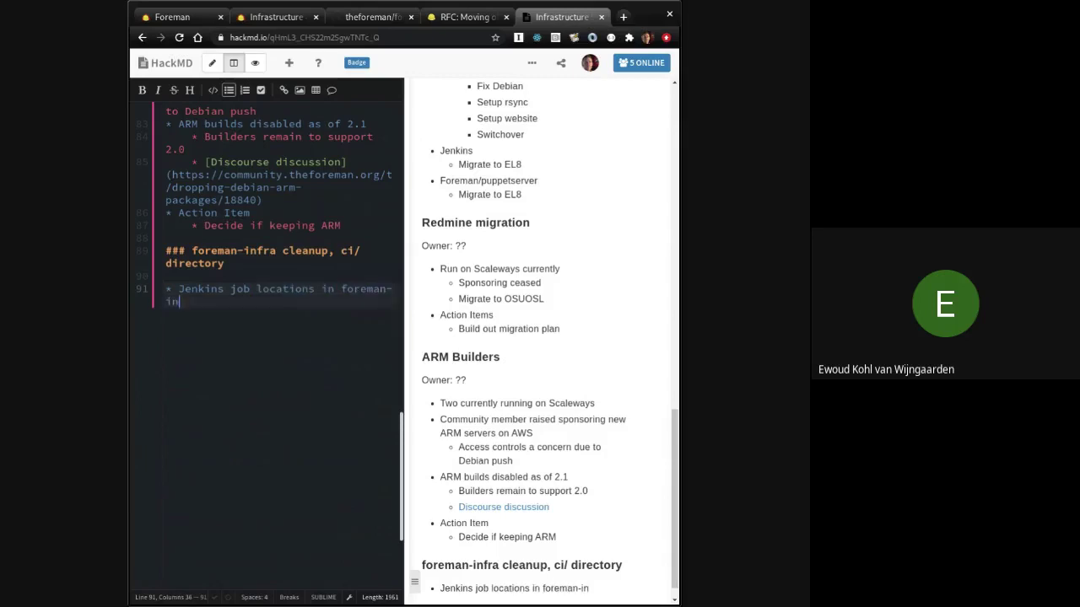
Step: Nest the sub-bullet "Jenkins jobs deployed via puppet" under "Jenkins job locations in foreman-infra"
key("Return")
key("Tab")
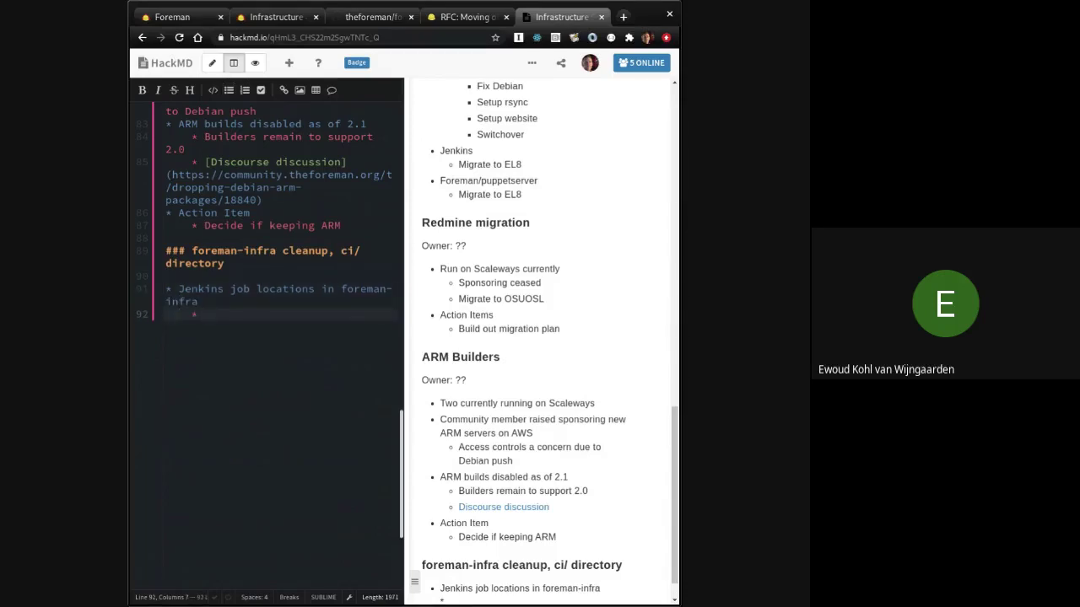
type("Jenkins jobs deployed")
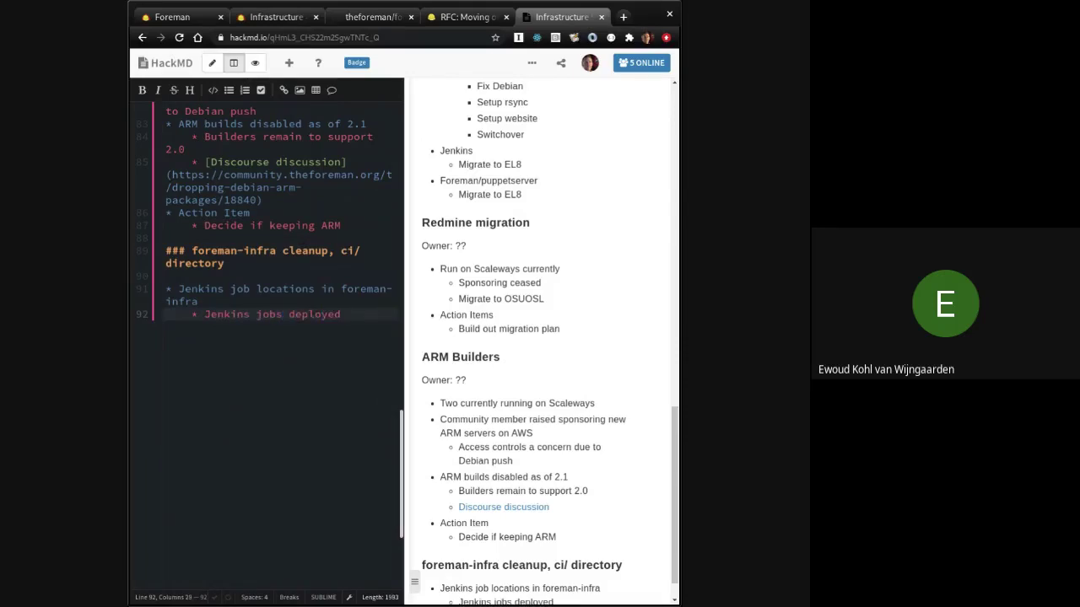
type(" via puppet")
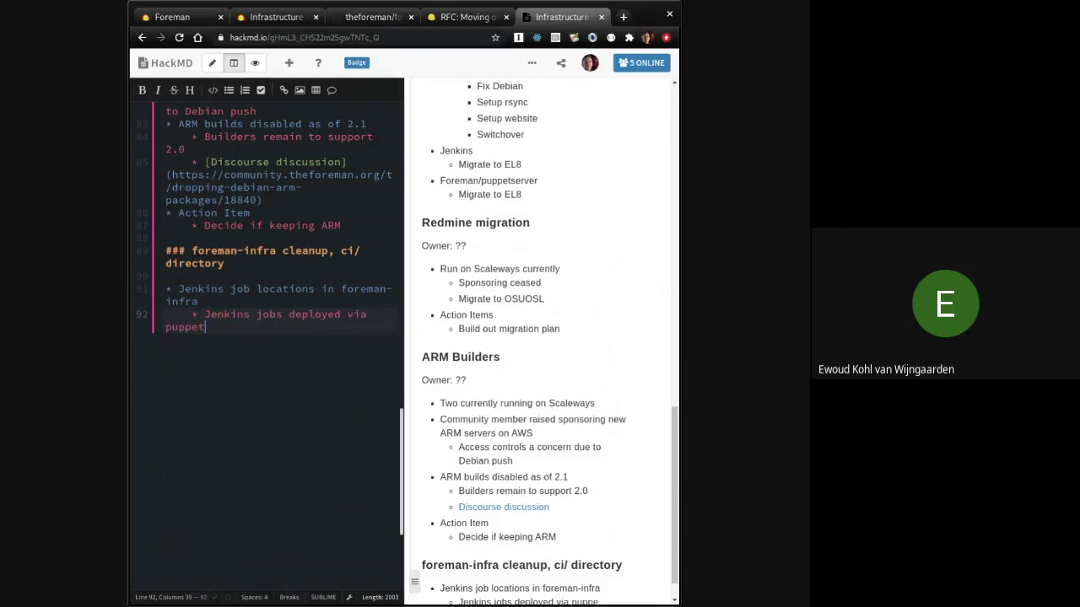
Step: Nest "max 30 minute delay in getting job updates" under the puppet deployment bullet and start another bullet at that level
key("Return")
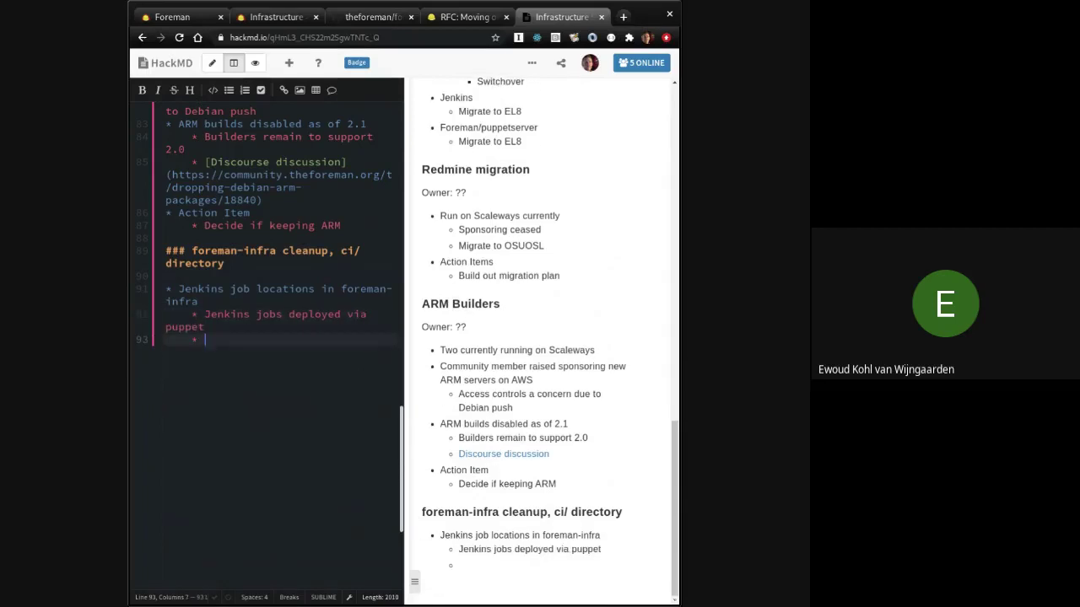
key("Tab")
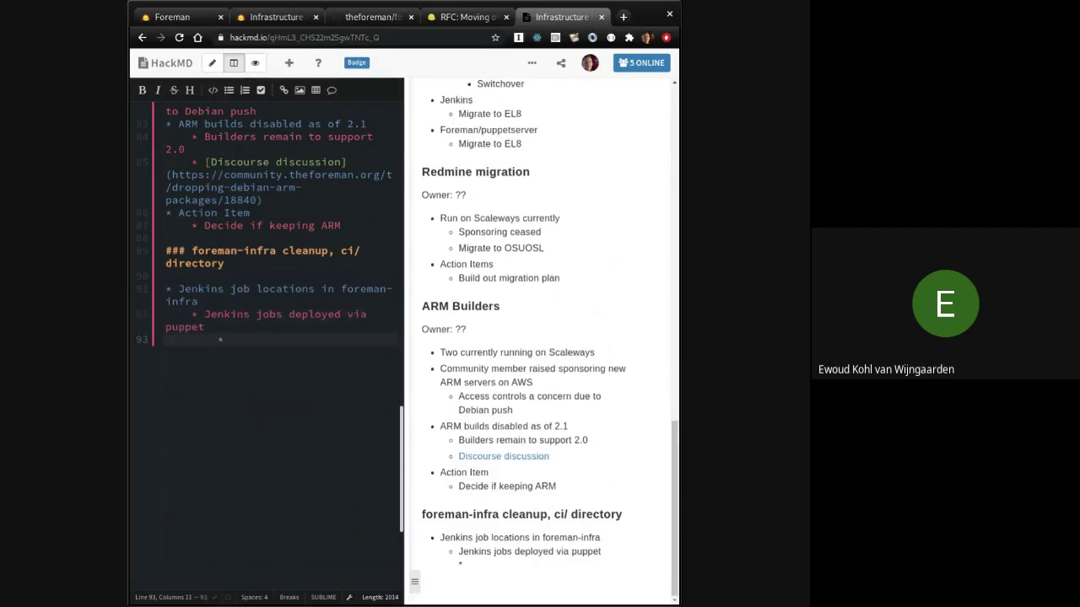
type("max 30 i")
key("BackSpace")
type("minute delay")
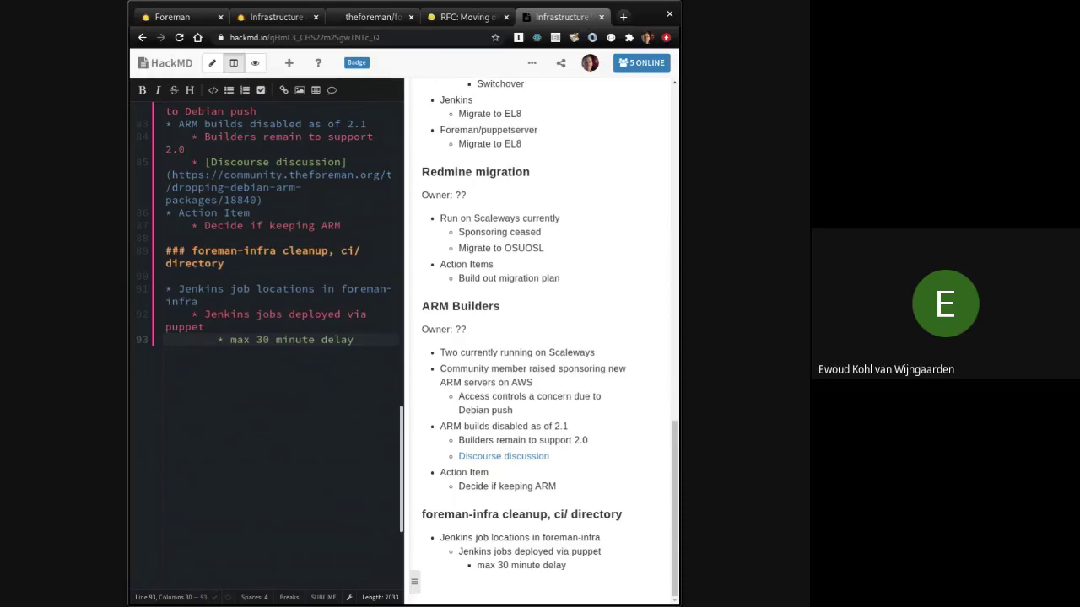
type(" in get")
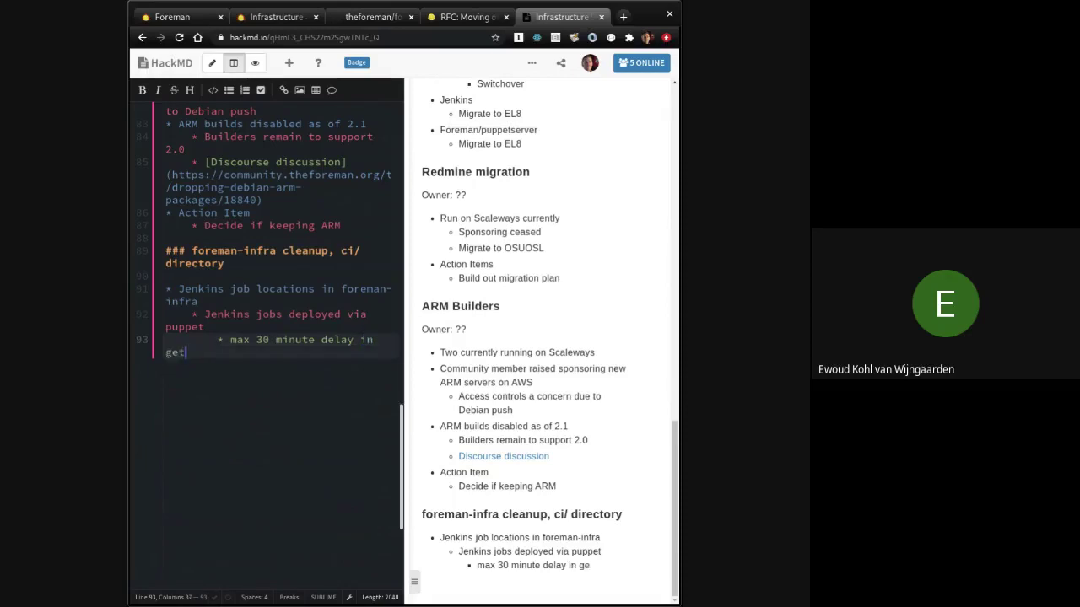
type("ting job updates")
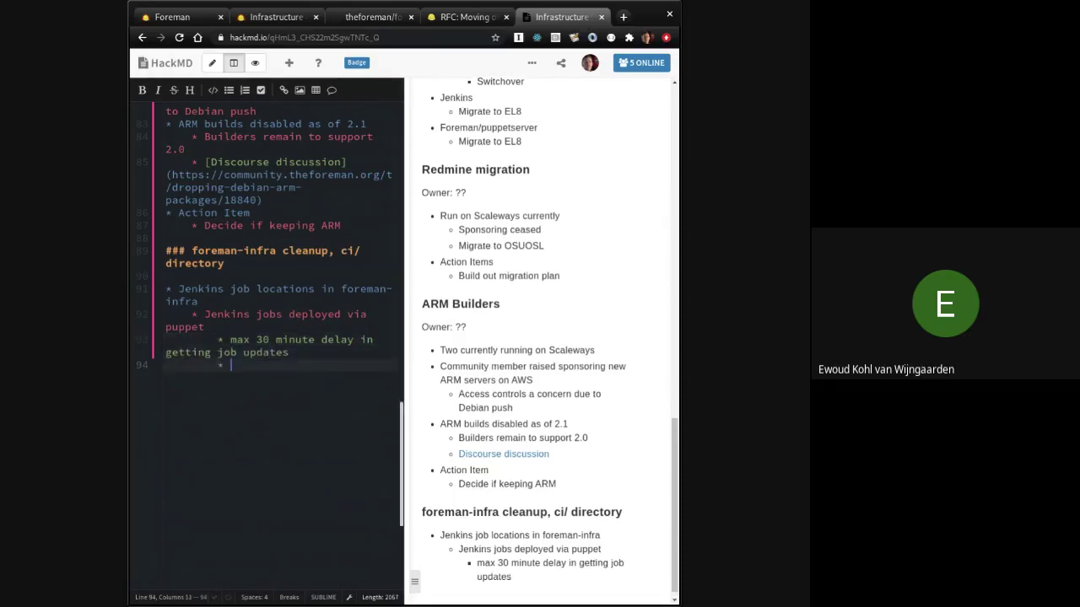
key("Return")
Step: Widen the editor pane until it covers the preview, and return to the empty third-level bullet
left_click(414, 582)
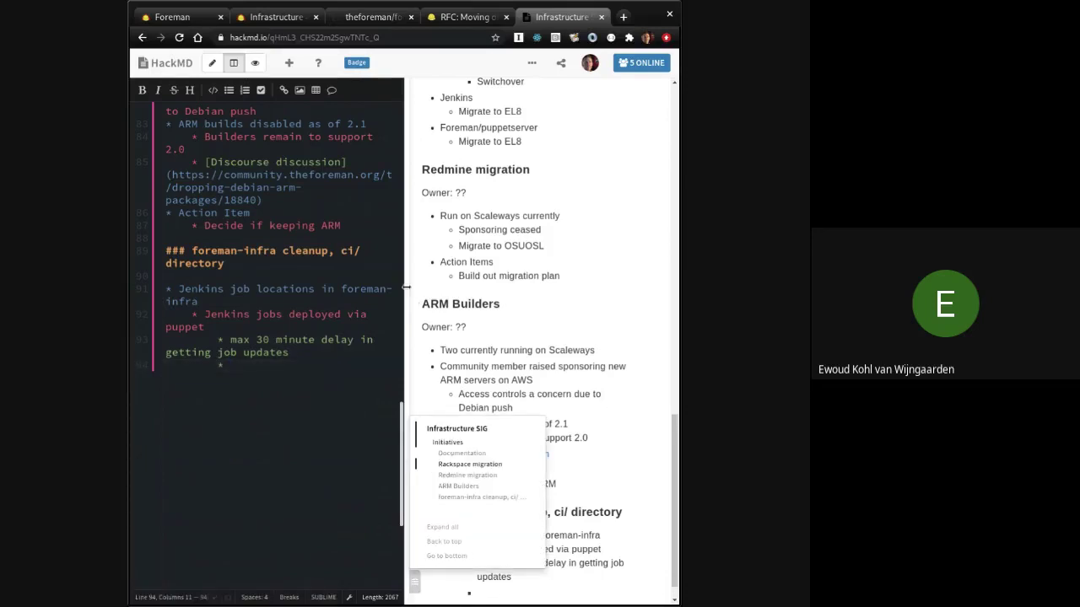
left_click_drag(405, 291, 677, 259)
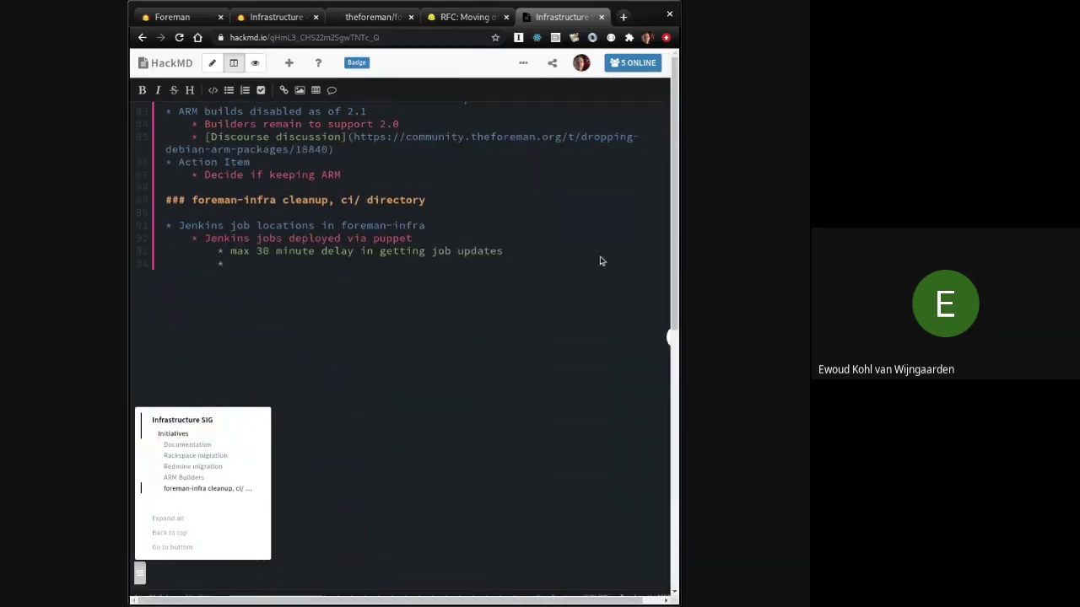
left_click(405, 266)
left_click(373, 261)
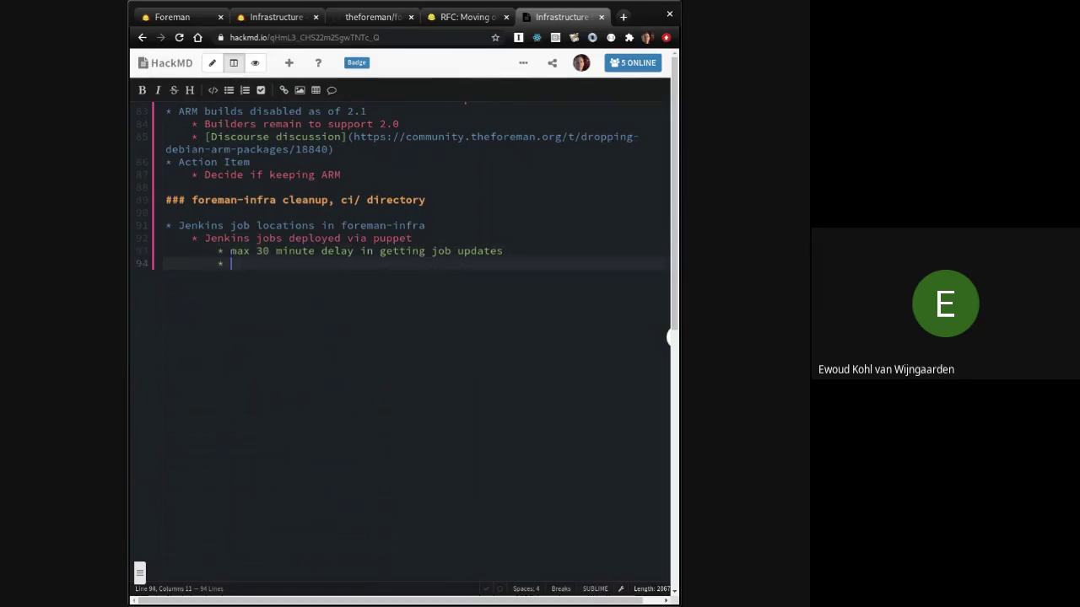
Step: Fill the empty third-level bullet with "contained inside a puppet module" and start a new bullet below it
type("contained inside a pupp")
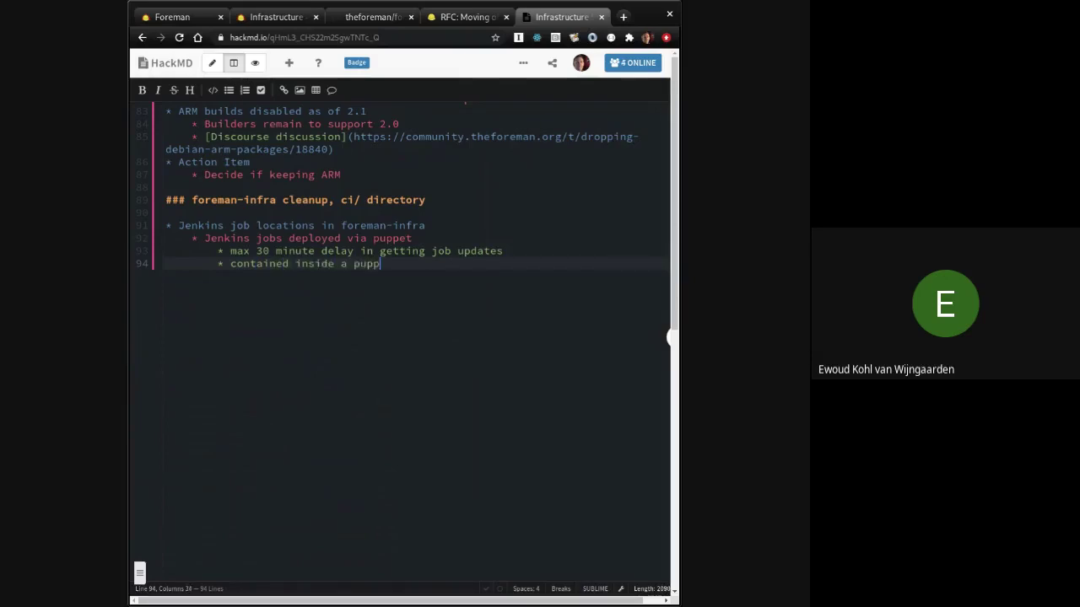
type("et module")
key("Return")
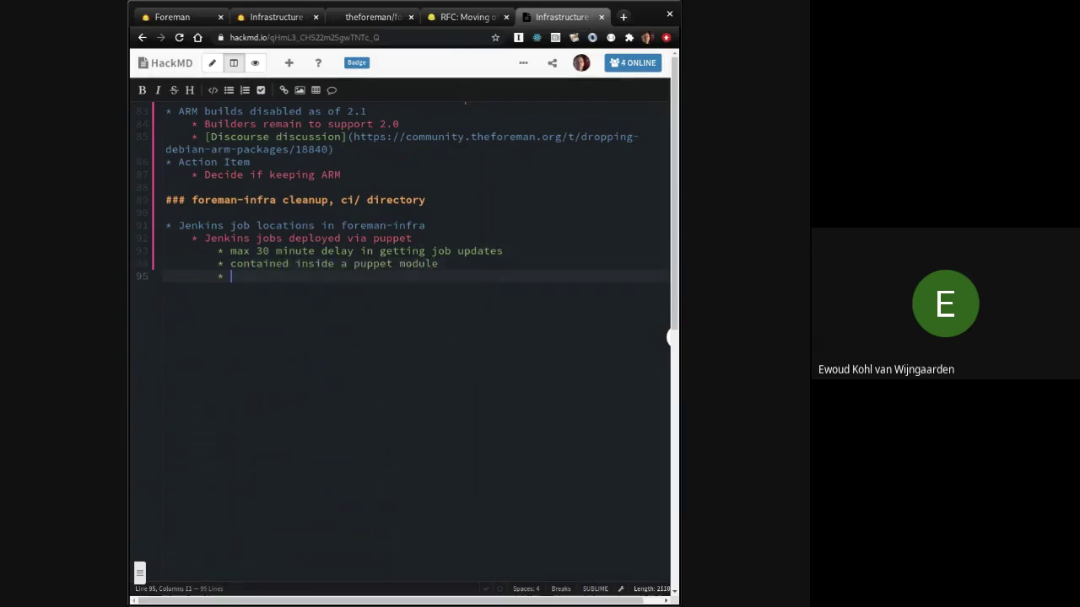
Step: Add the second-level bullet "Should we deploy jobs via Jenkins itself from a script?" below the puppet deployment points and start a bullet after it
key("shift+Tab")
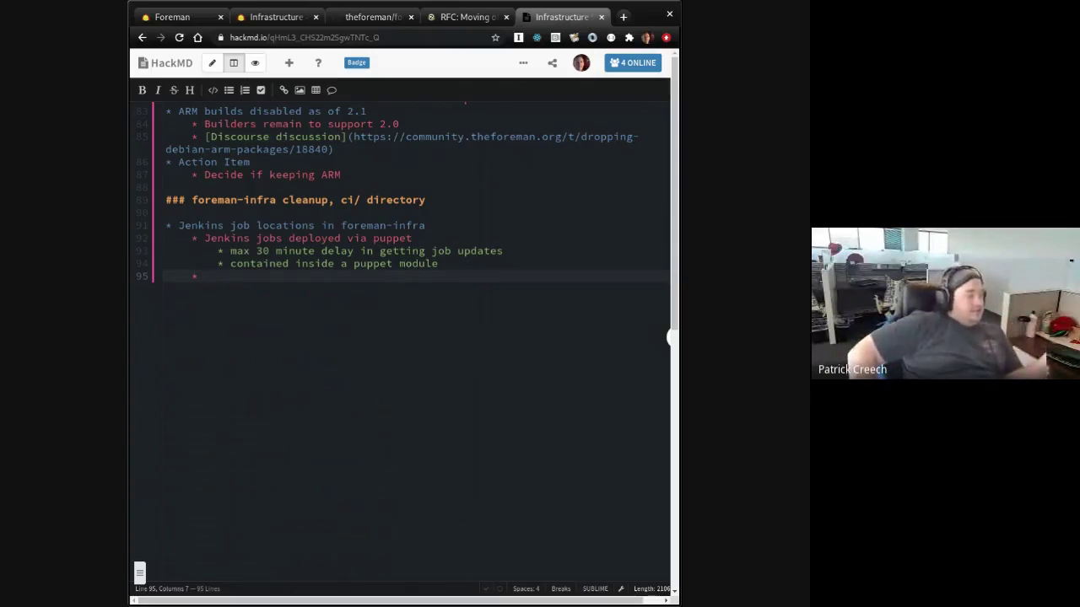
type("C")
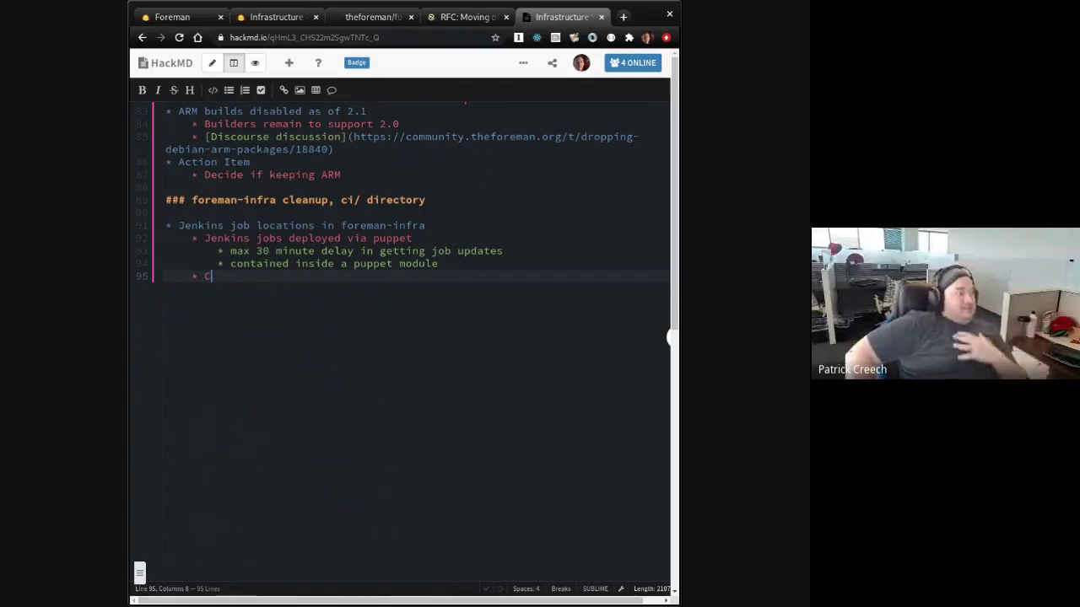
key("BackSpace")
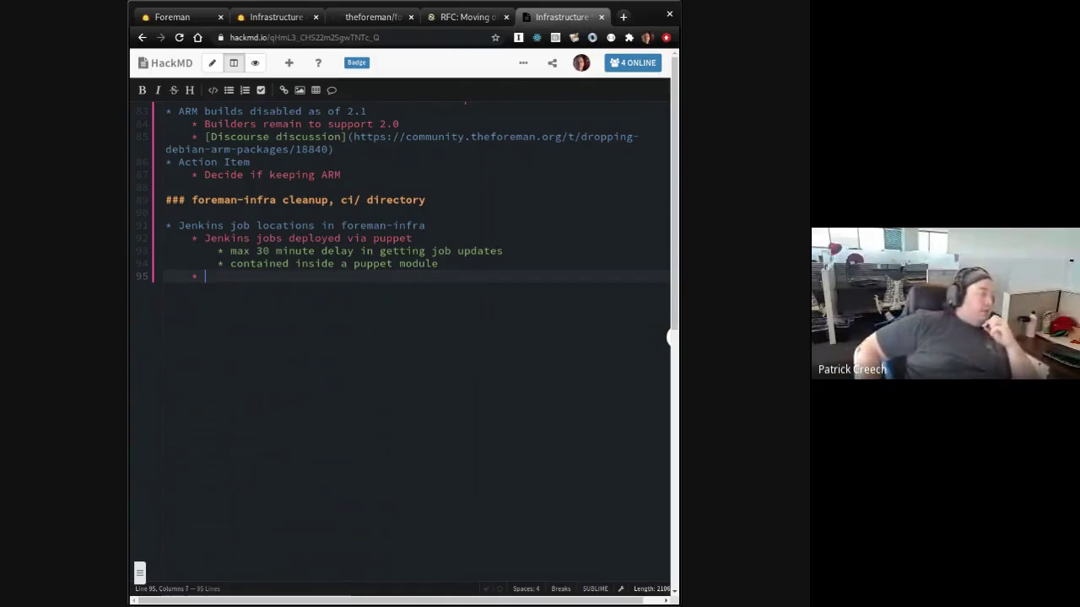
key("shift+Tab")
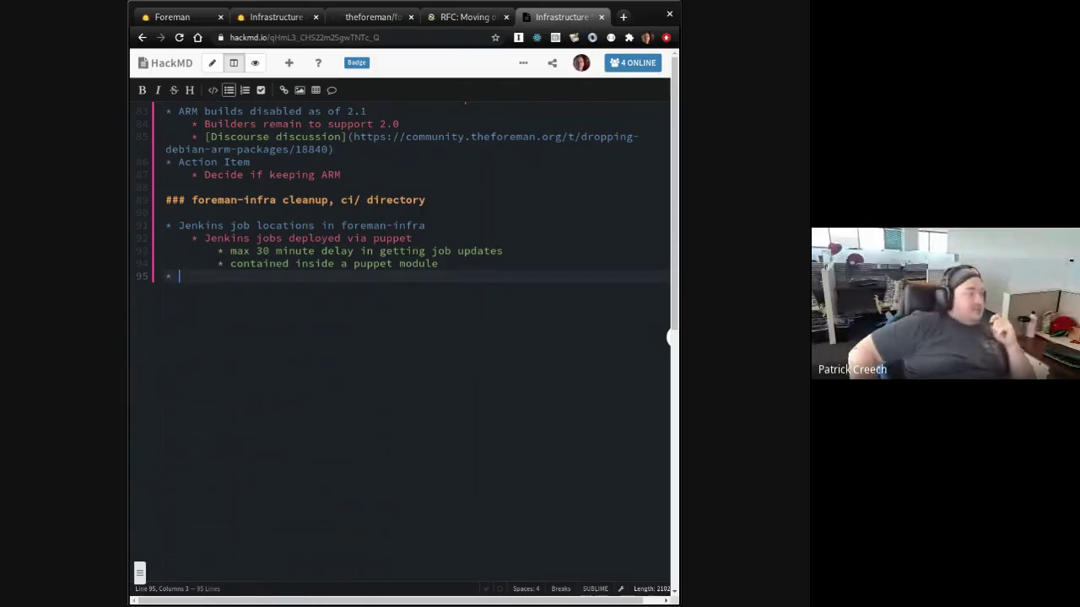
key("Tab")
type("Should we d")
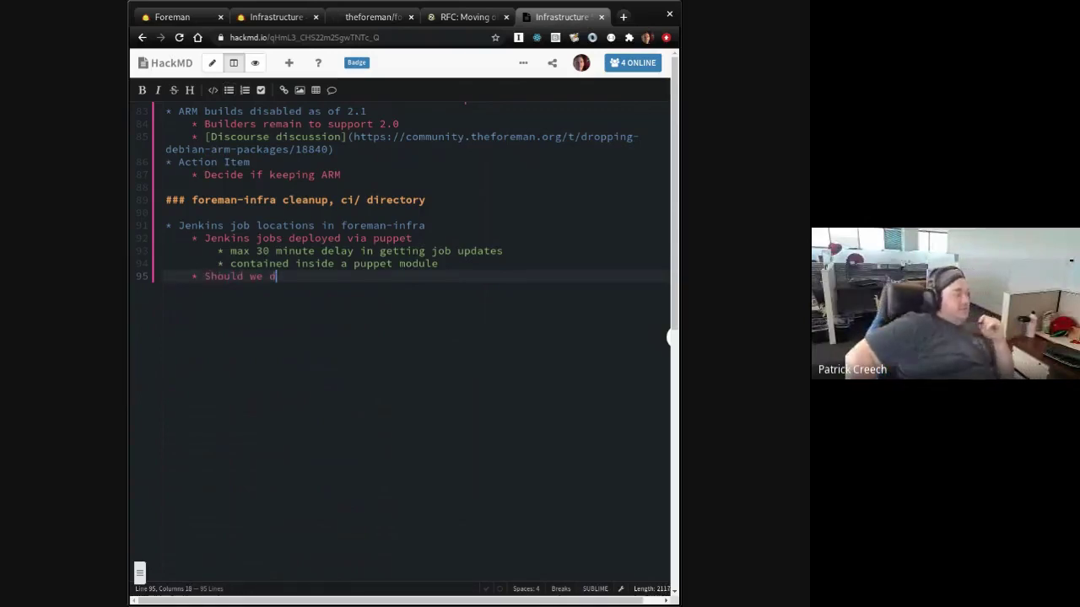
type("eploy jobs via ")
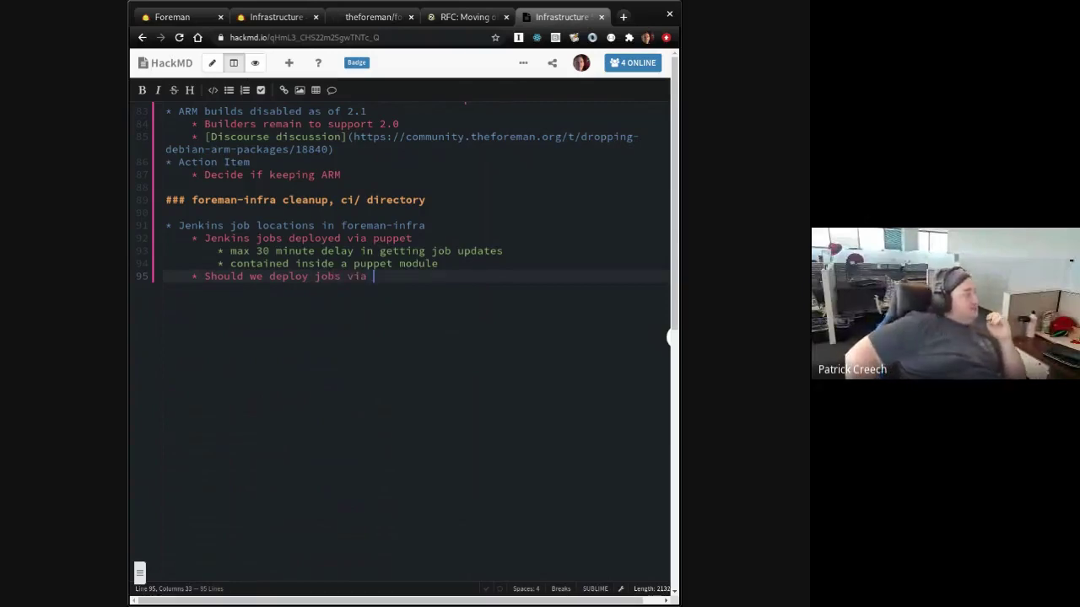
type("Jenkins itself ")
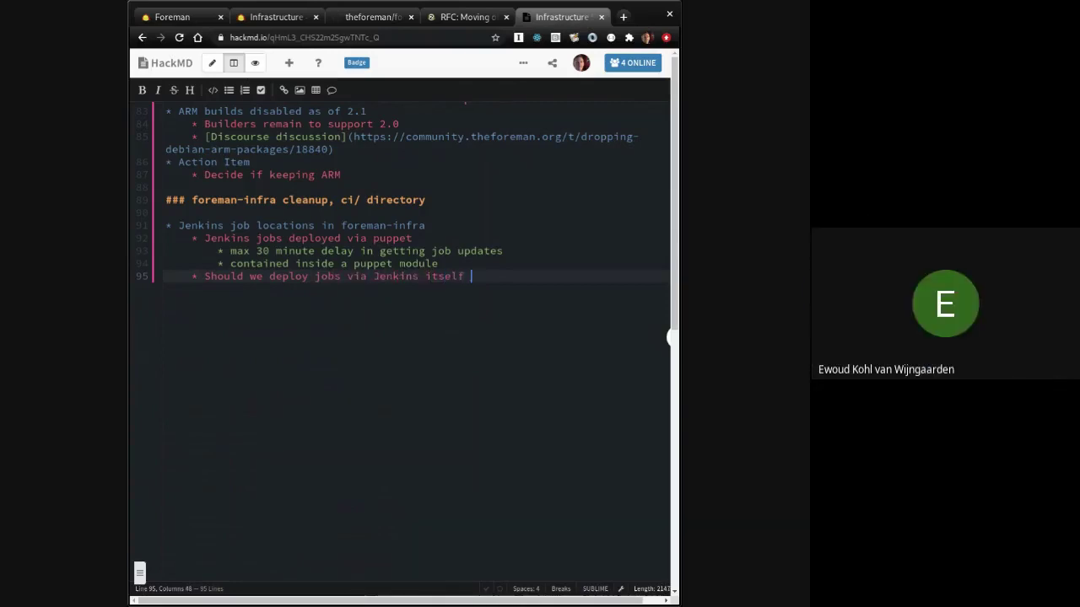
type("from a script?")
key("Return")
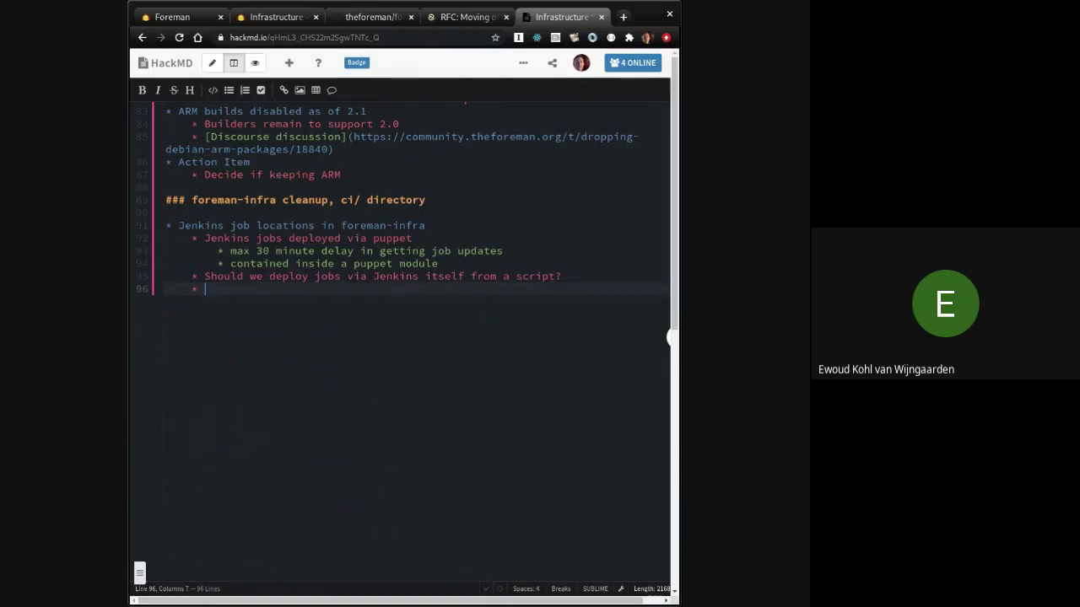
Step: Nest the answer "Yes" under the question about deploying jobs from a script and start a new line
left_click(205, 275)
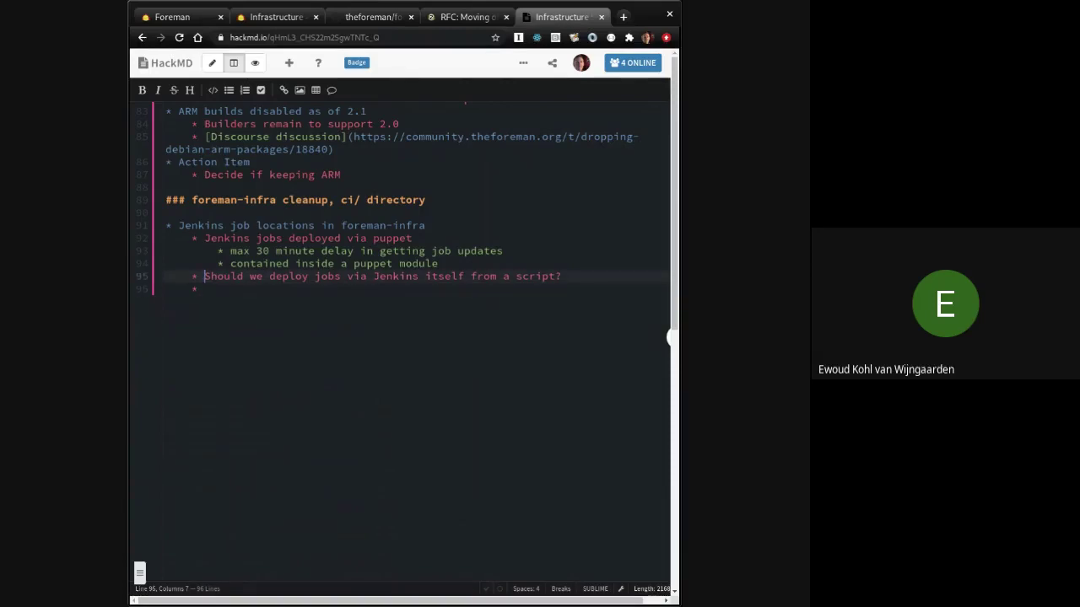
left_click(245, 290)
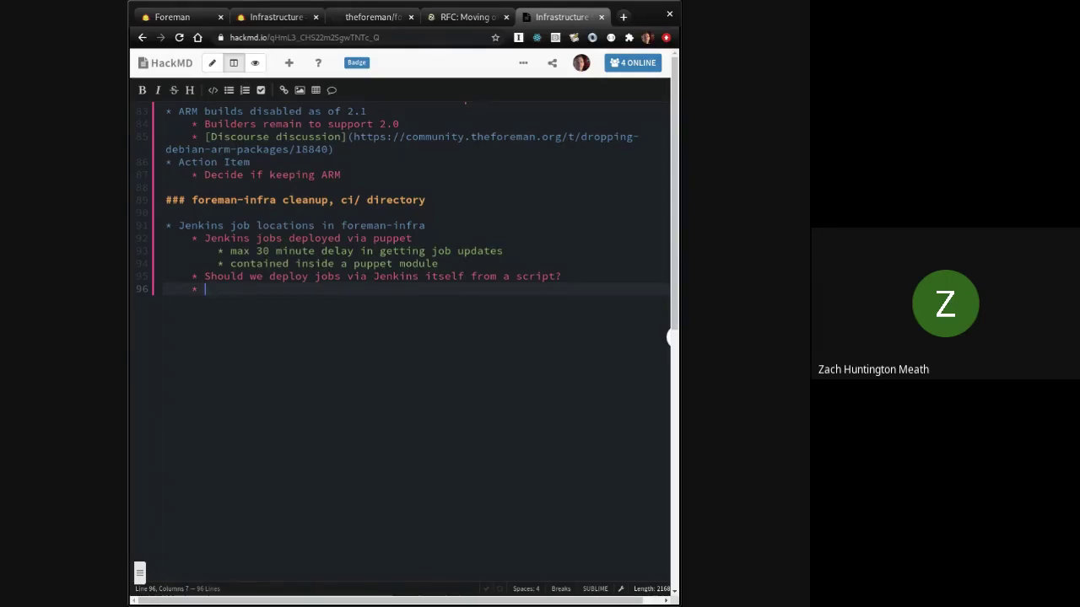
key("Tab")
type("Yes")
key("Return")
Step: Add an "Action Items" bullet at the same level as the script question, with an empty nested bullet under it
key("shift+Tab")
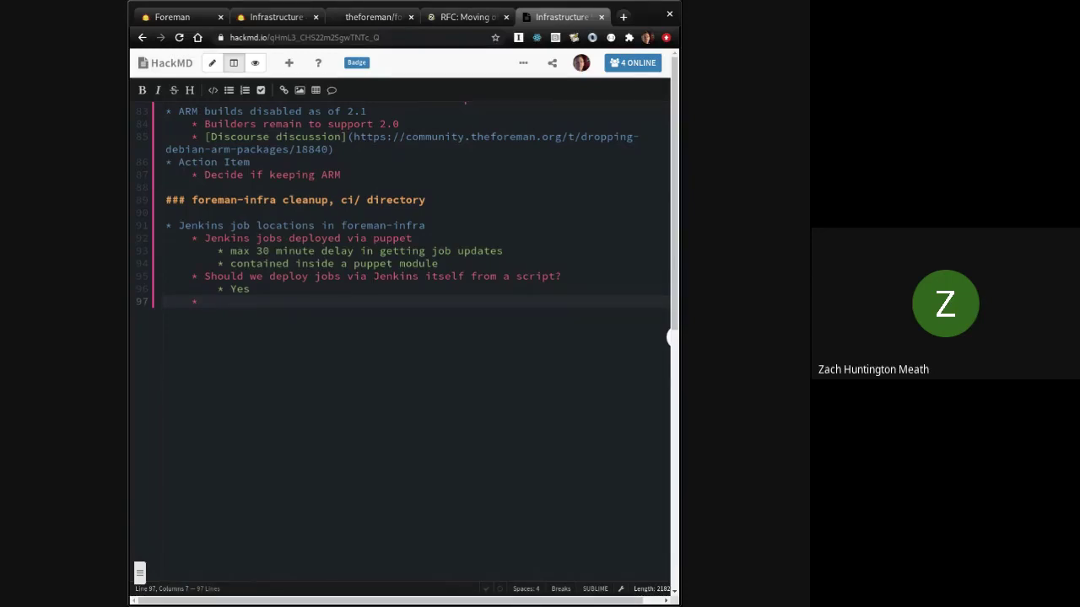
type("Action Items")
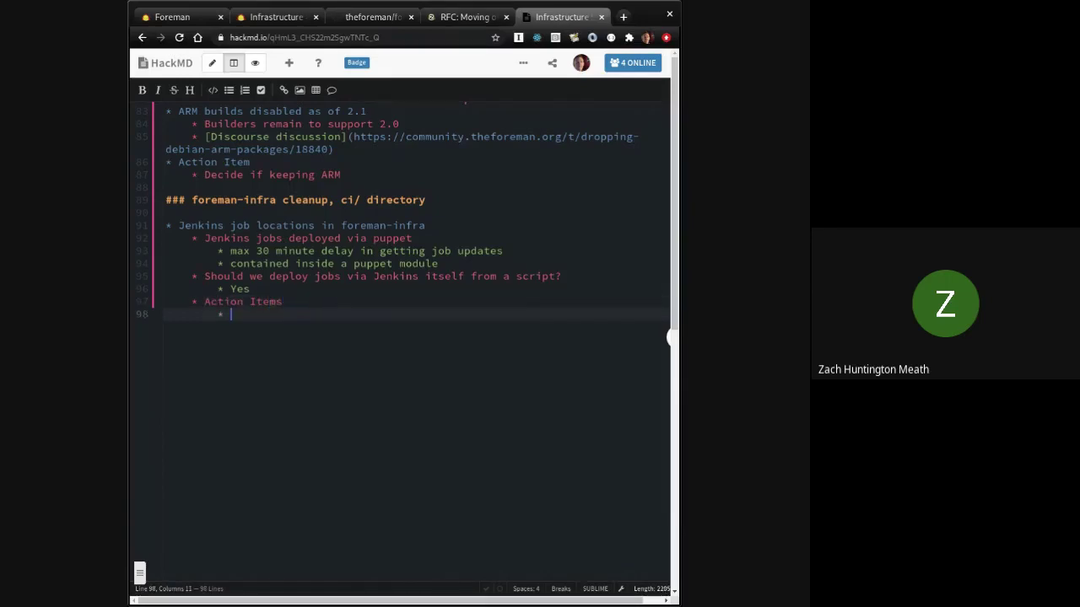
key("Return")
key("Tab")
Step: Write the action item "Move `puppet/modules/jenkins_job_builder/files` to ci/", with the source path as inline code
type("Move")
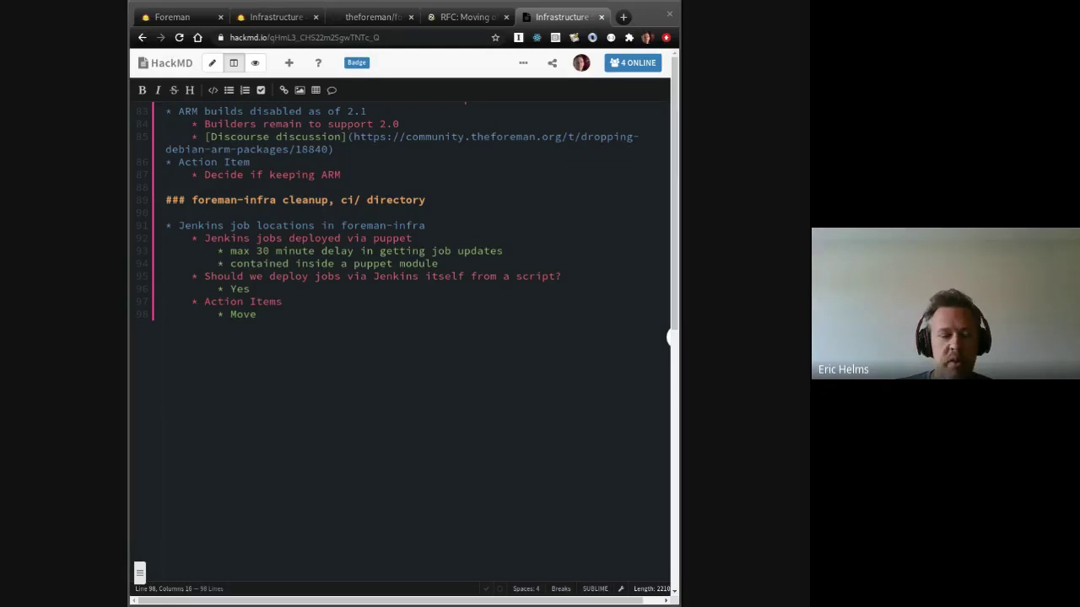
type("`")
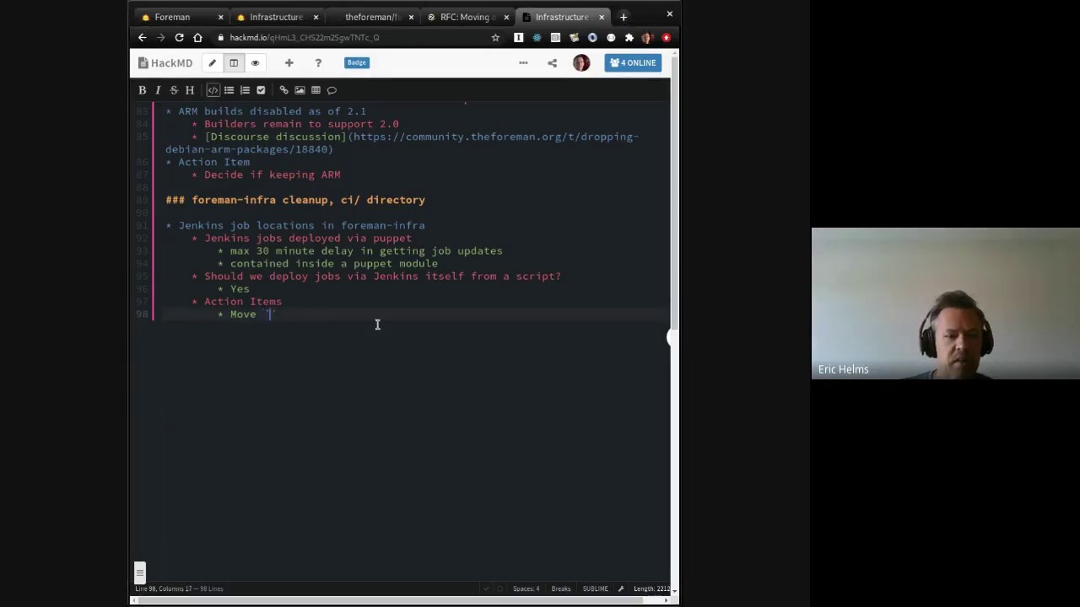
type("/")
key("BackSpace")
type("puppet/modules/jenkins_job_builder/files")
type("` to ci/")
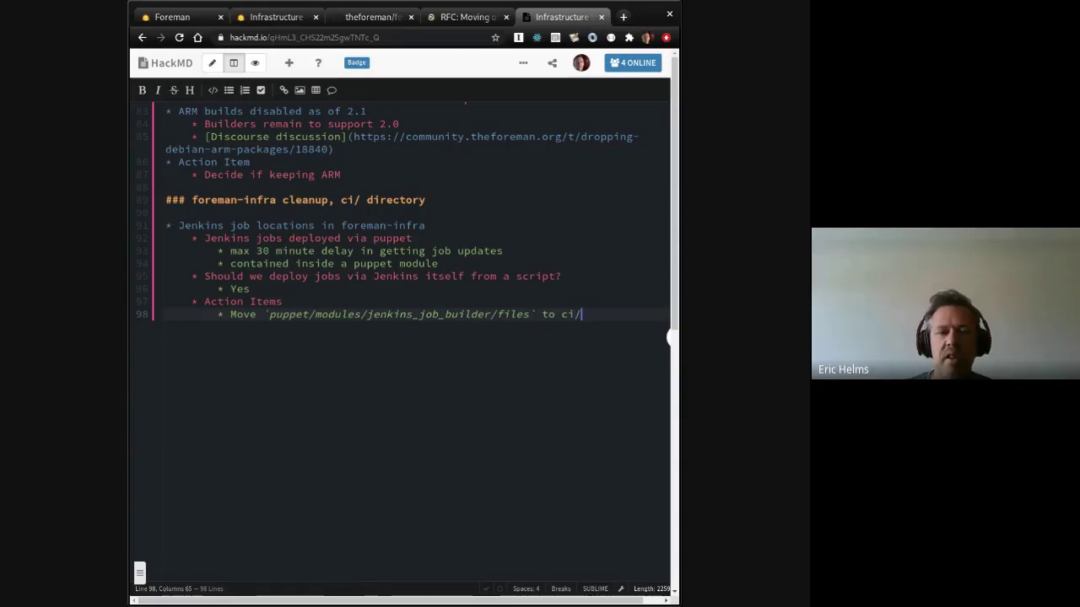
Step: Change the destination in the move action item to "jenkins-jobs/" and start another action item bullet
key("Left")
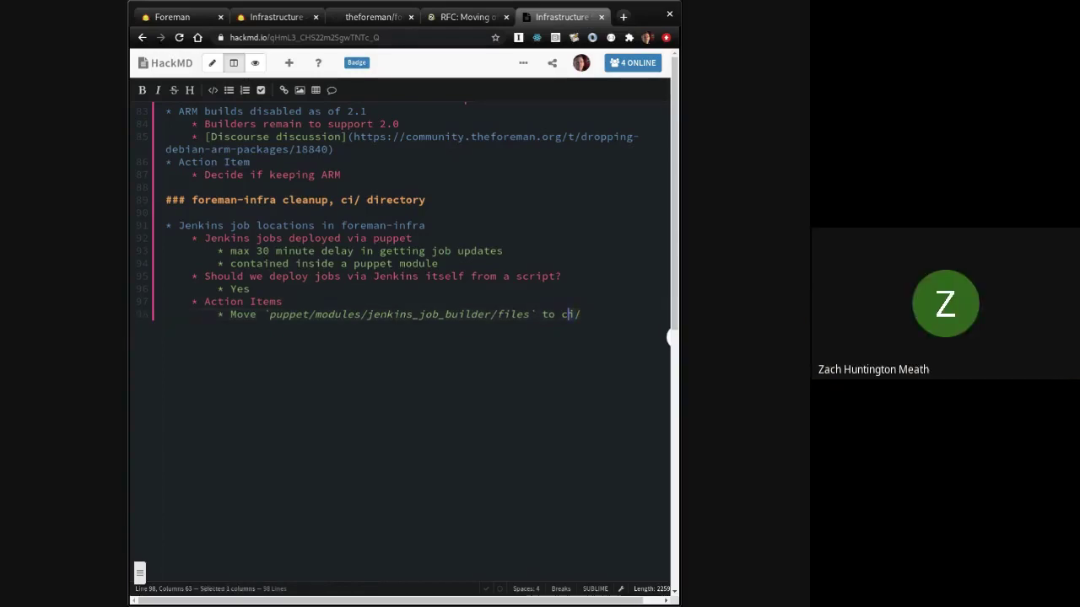
key("Left")
key("BackSpace")
key("BackSpace")
type("jenkins")
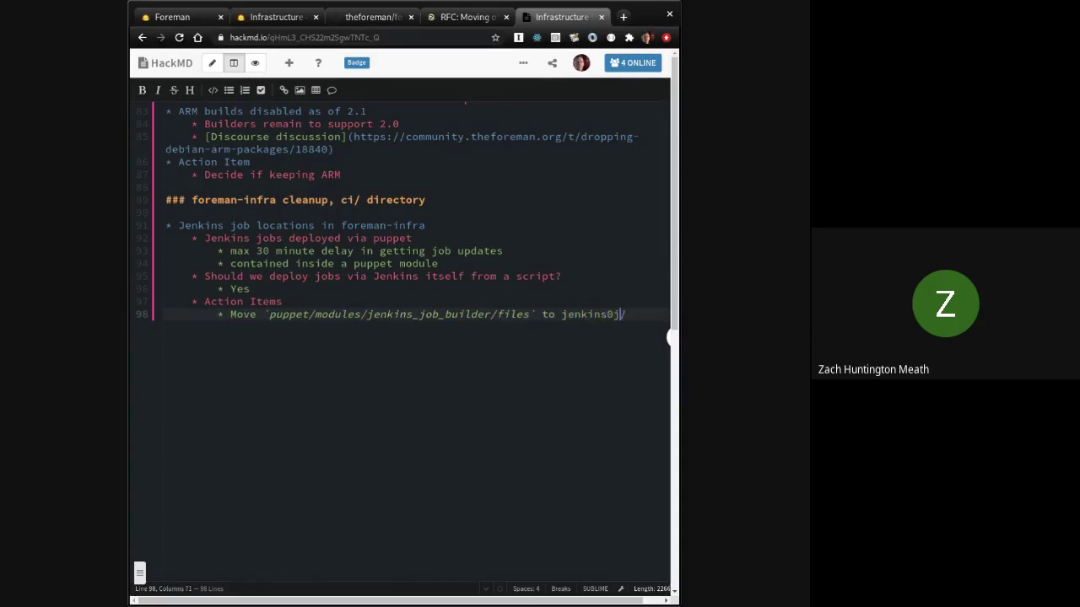
type("-jobs")
key("Right")
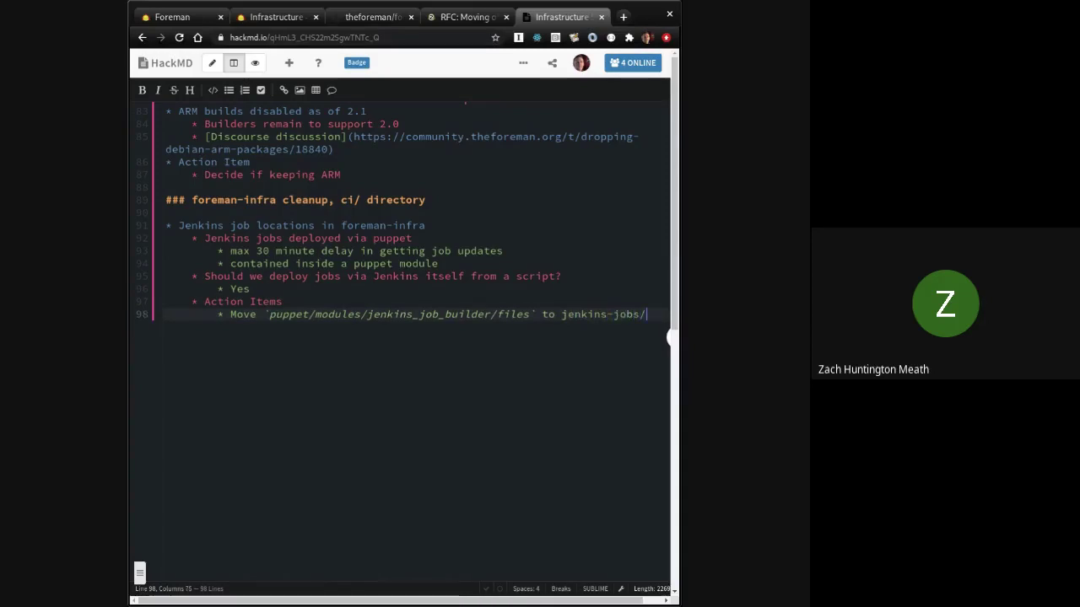
key("Return")
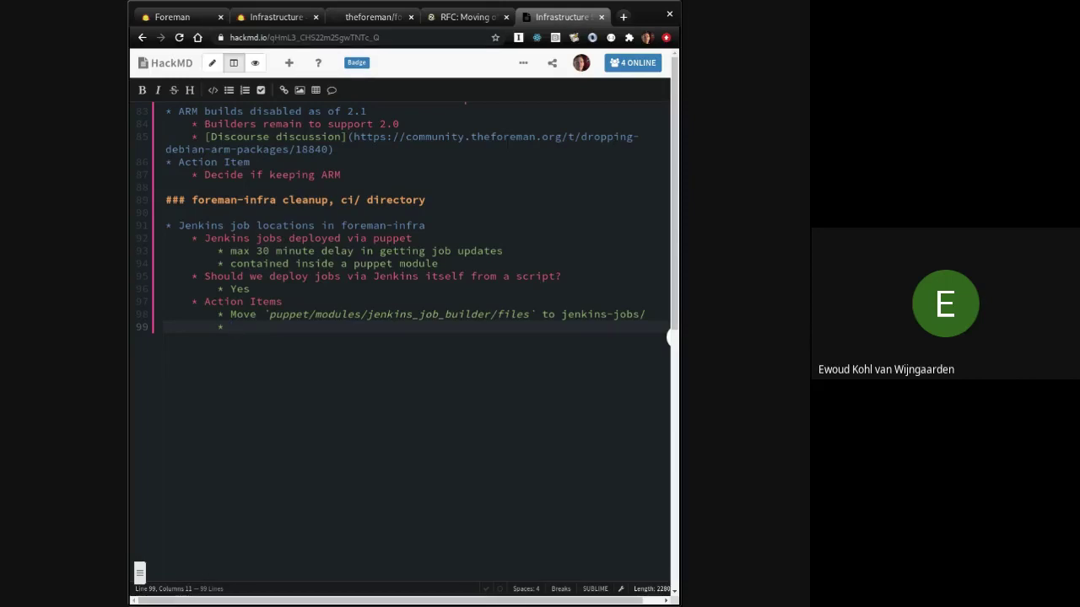
left_click(263, 314)
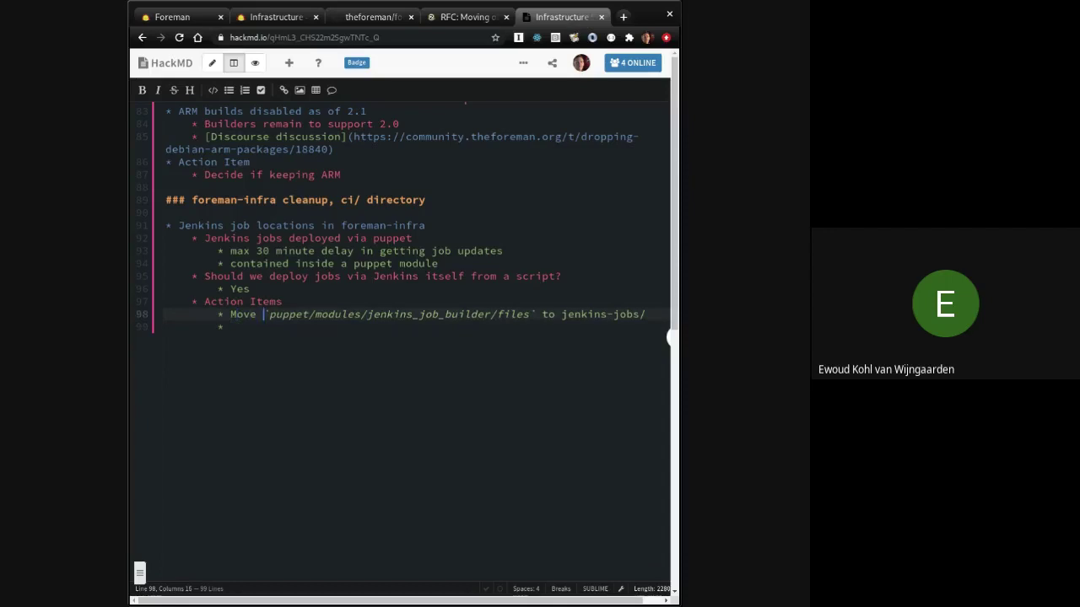
left_click(231, 326)
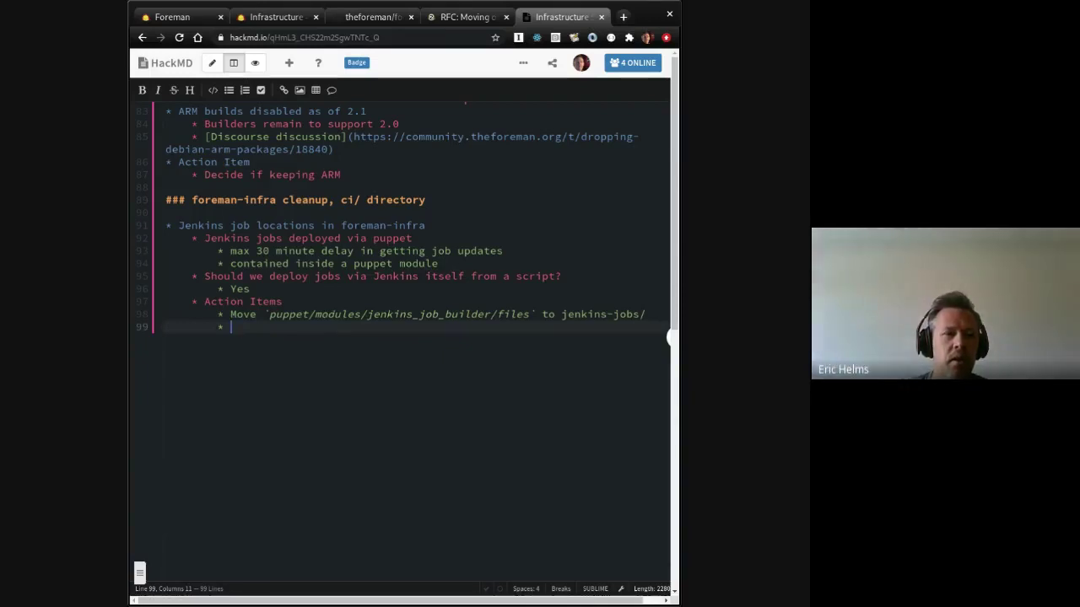
type("puppet m")
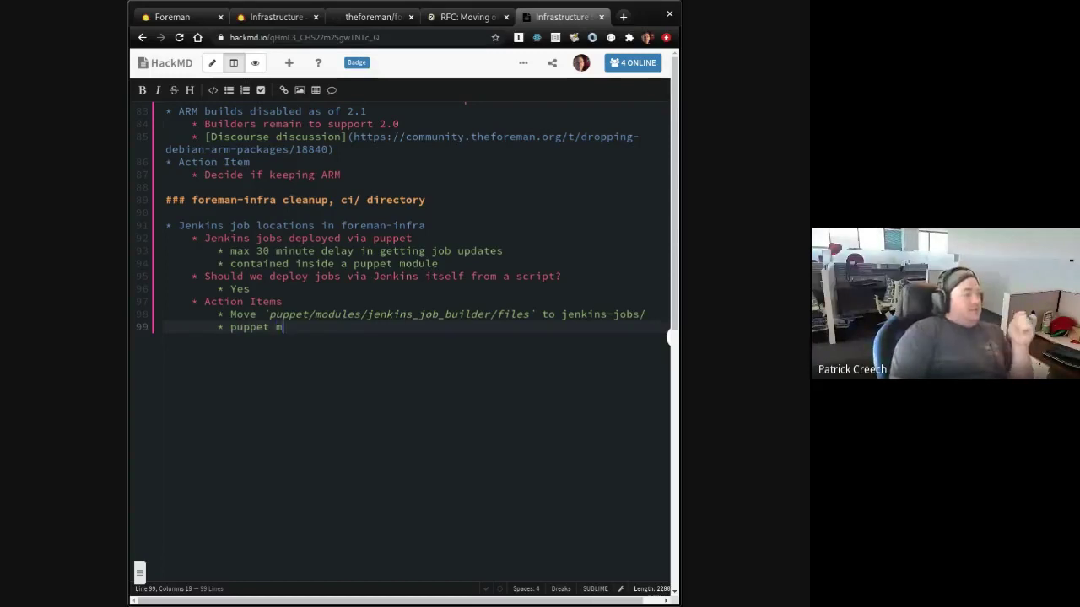
key("shift+Home")
key("End")
key("BackSpace")
key("BackSpace")
key("BackSpace")
key("BackSpace")
key("BackSpace")
key("BackSpace")
key("BackSpace")
key("BackSpace")
Step: Fill the empty action item with "Job in Jenkins that runs JJB to populate all jobs and updates" and start another bullet
type("Job in")
type(" Jenkins that ru")
type("ns to th")
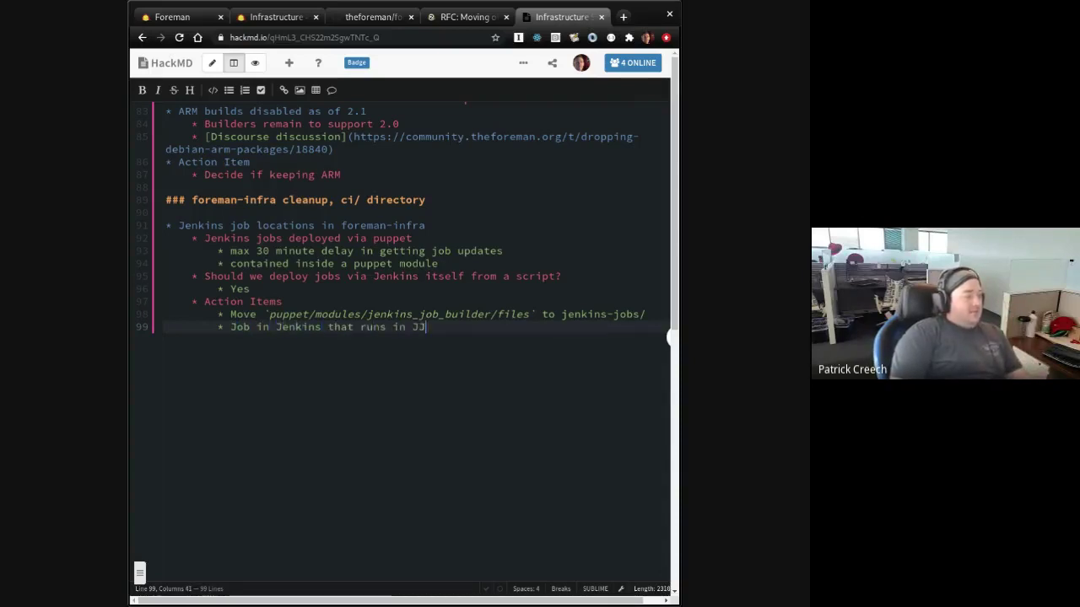
key("BackSpace")
key("BackSpace")
key("BackSpace")
key("BackSpace")
key("BackSpace")
type("i")
key("BackSpace")
type("JJB to populate ")
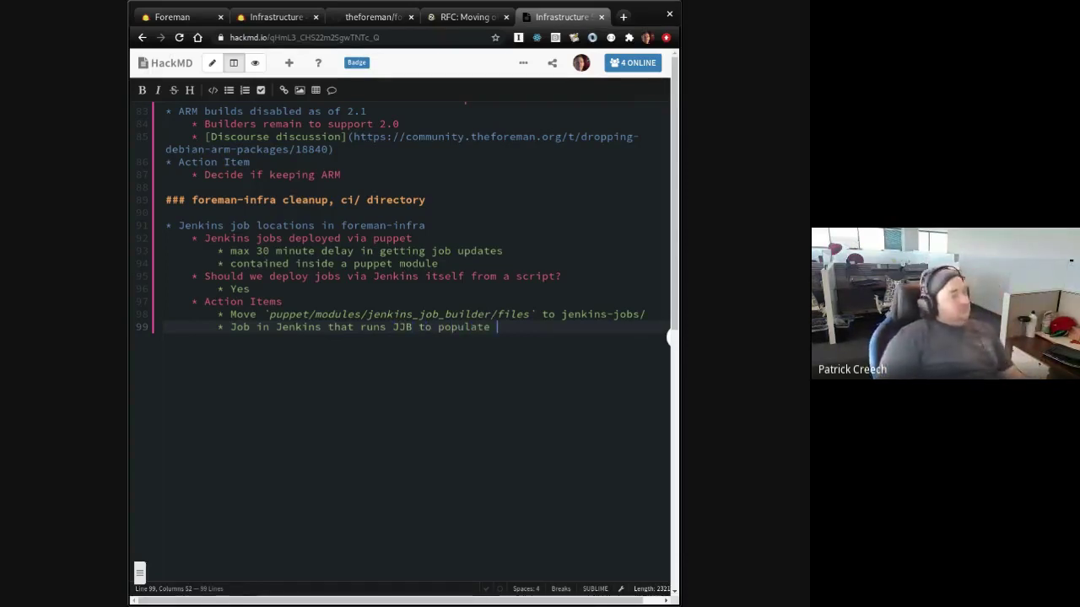
type("all jobs and updates")
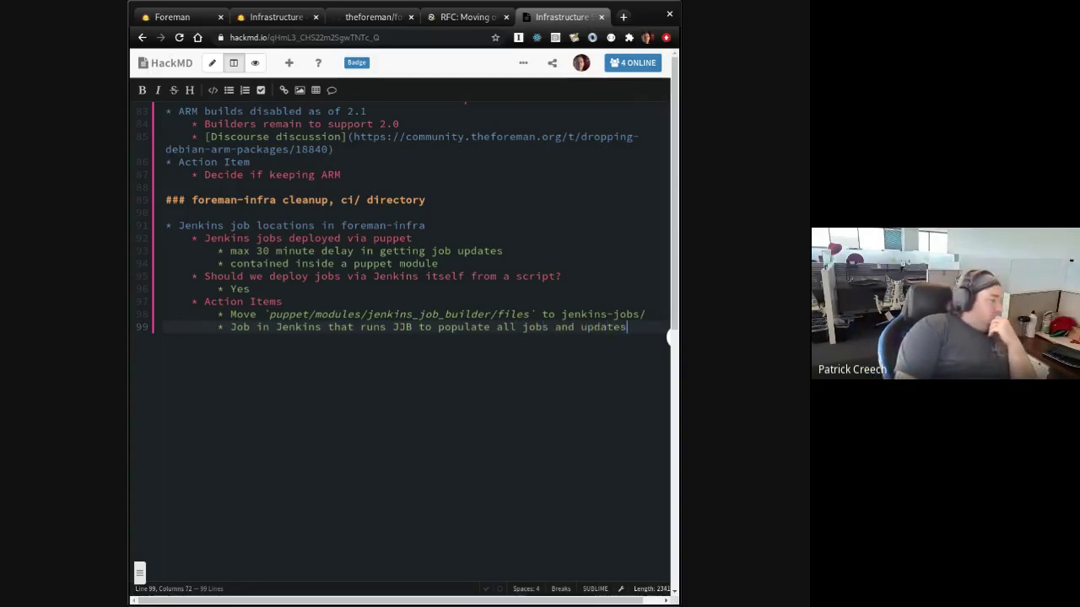
key("Return")
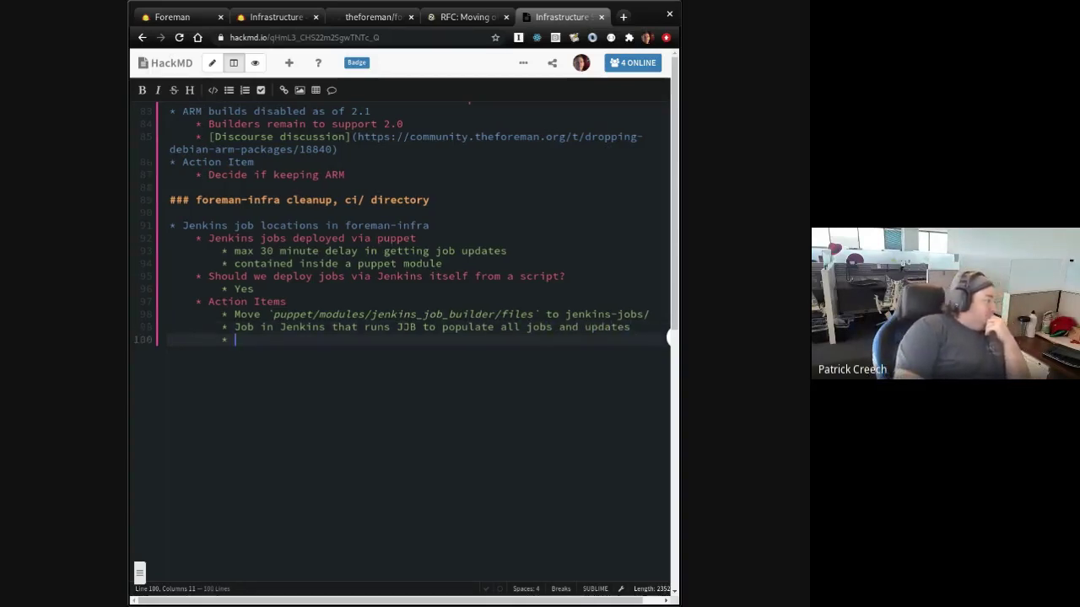
Step: Write the third action item as "puppet module that deploys the Jenkins job that populates the jobs"
type("puppet module ")
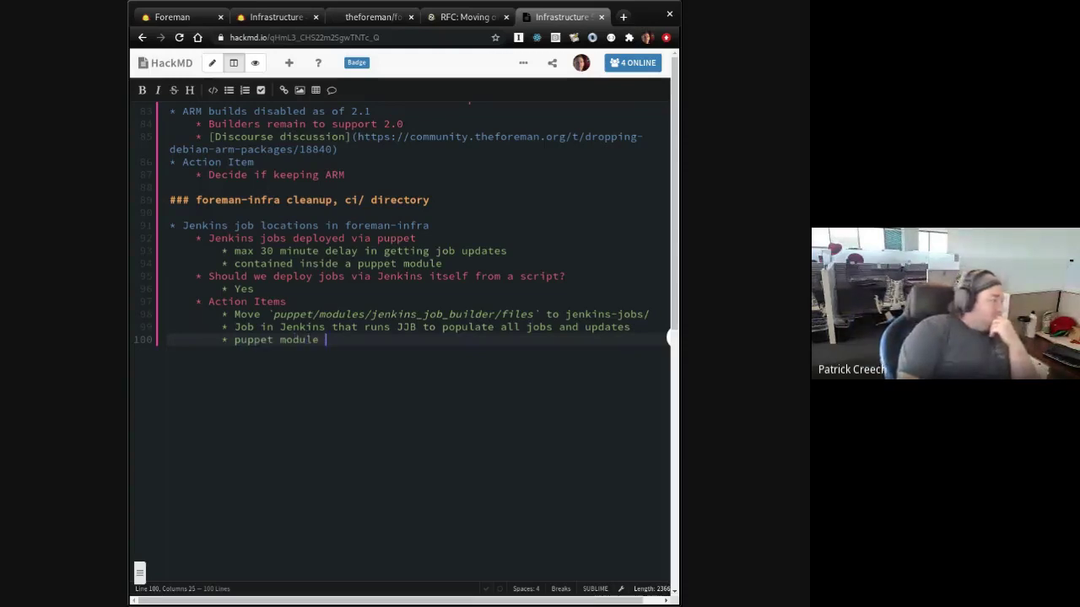
type("that ")
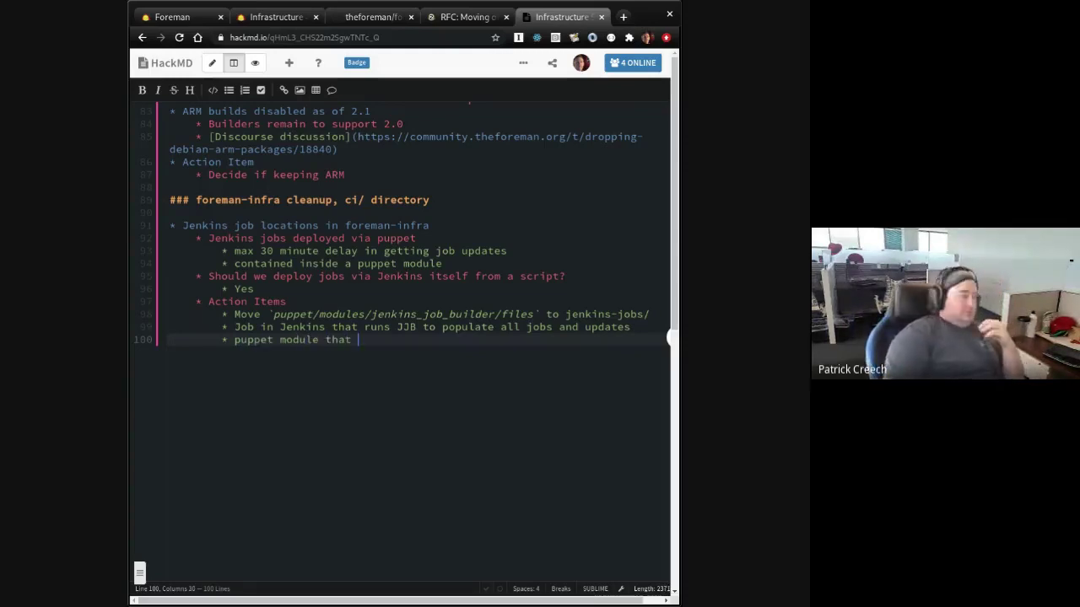
type("deploy")
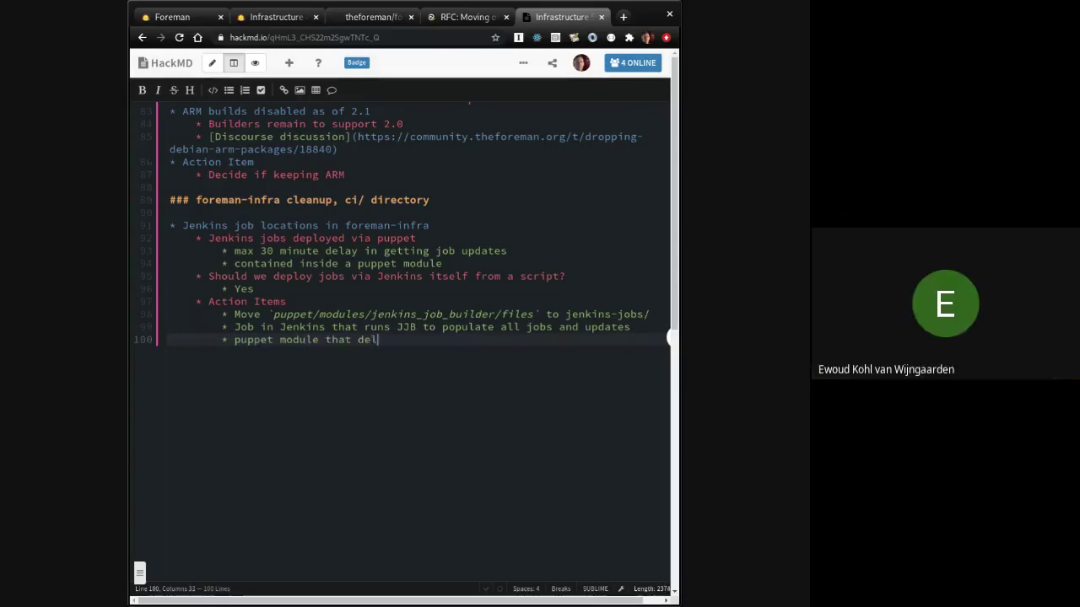
type("s t")
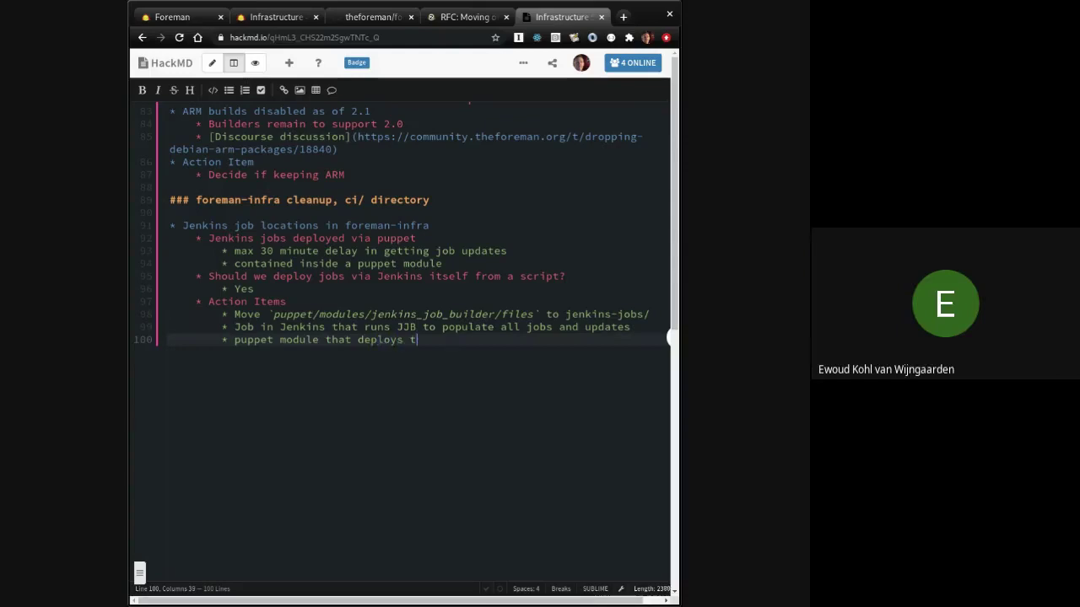
type("he job that populates ")
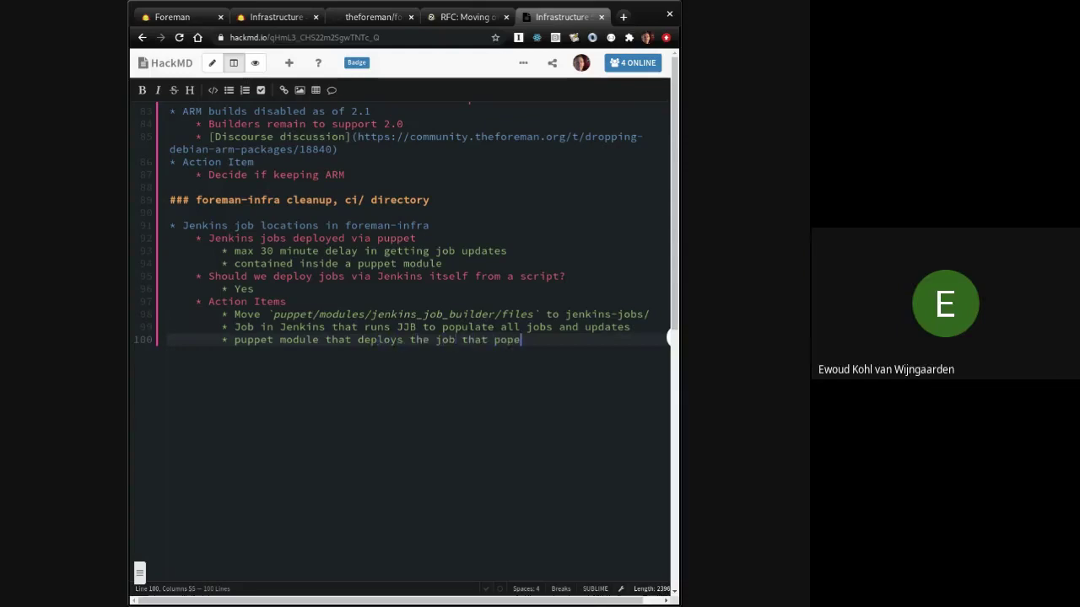
type("the job")
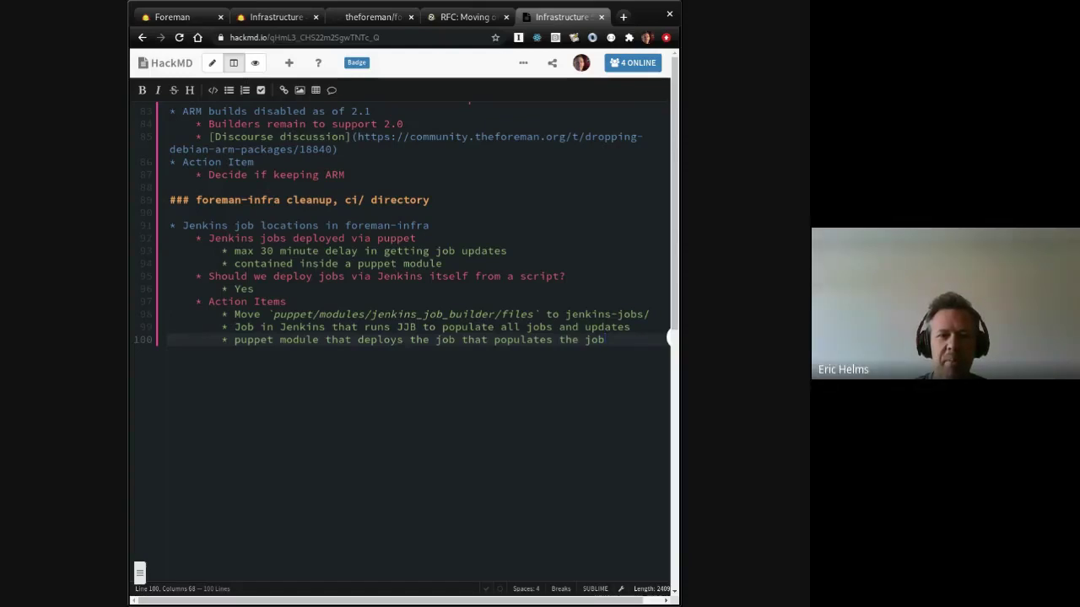
type("s")
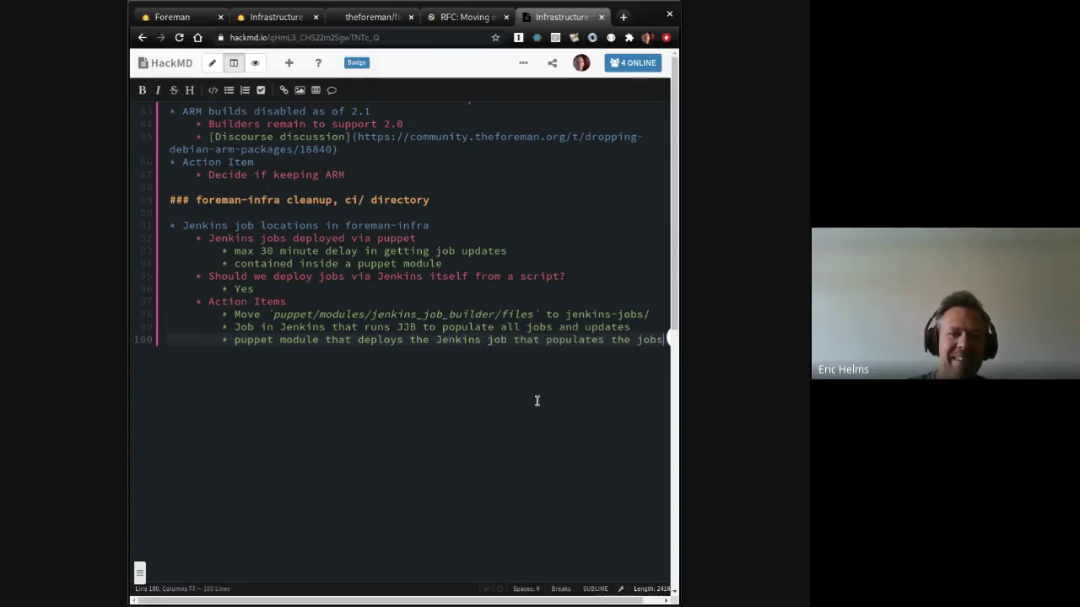
Step: Replace "the jobs" at the end of the puppet module action item with "that builds the JJB" and start a new top-level bullet
key("BackSpace")
key("BackSpace")
key("BackSpace")
key("BackSpace")
key("BackSpace")
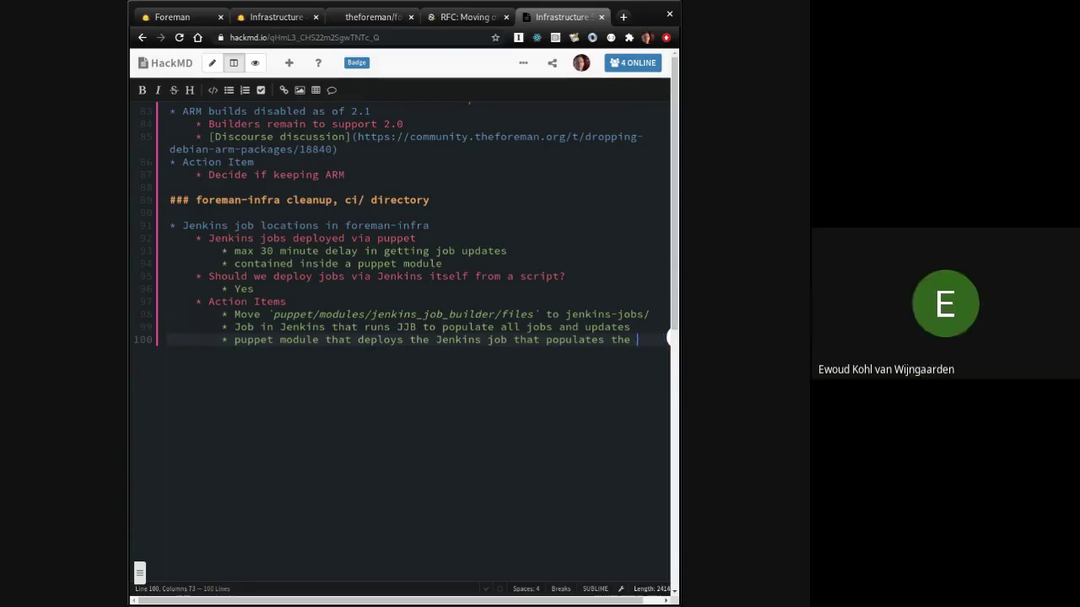
key("BackSpace")
key("BackSpace")
key("BackSpace")
type("that builds")
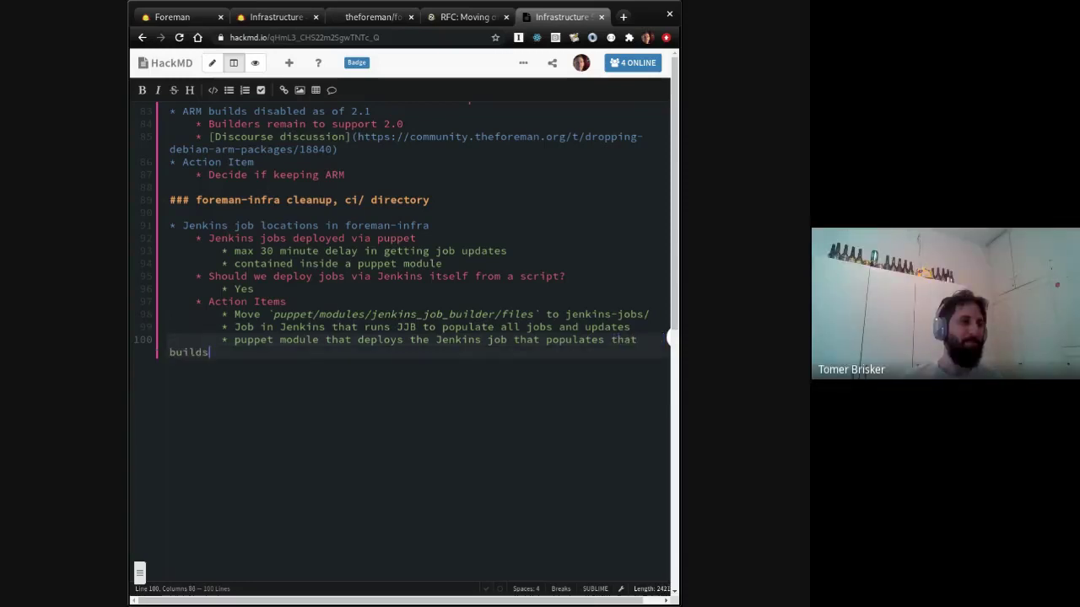
type(" the JJB")
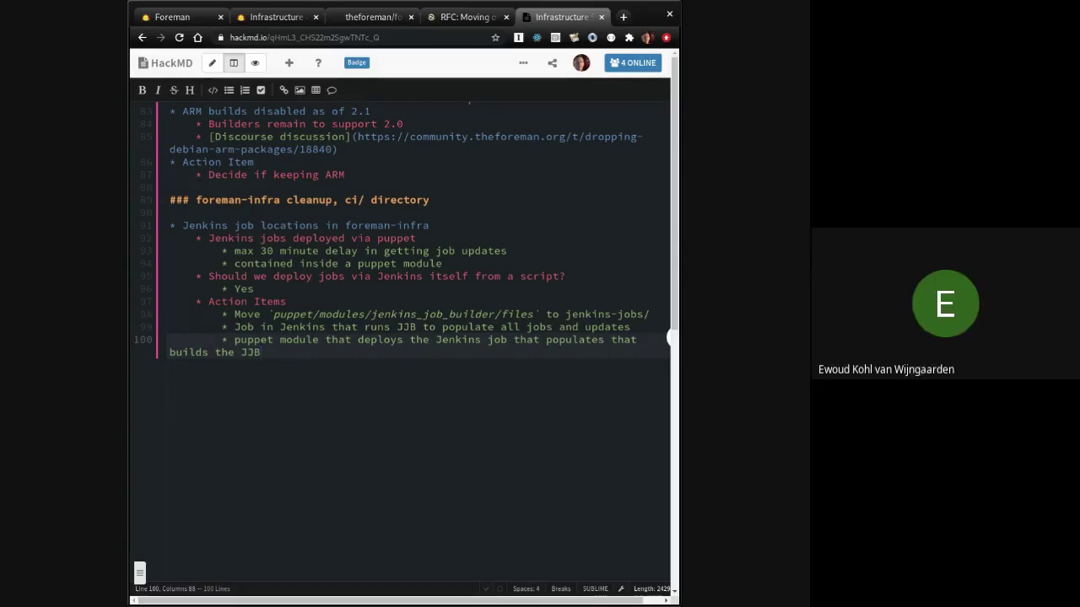
key("ctrl+Left")
key("ctrl+Left")
key("ctrl+Left")
key("ctrl+Left")
key("ctrl+Left")
key("ctrl+Left")
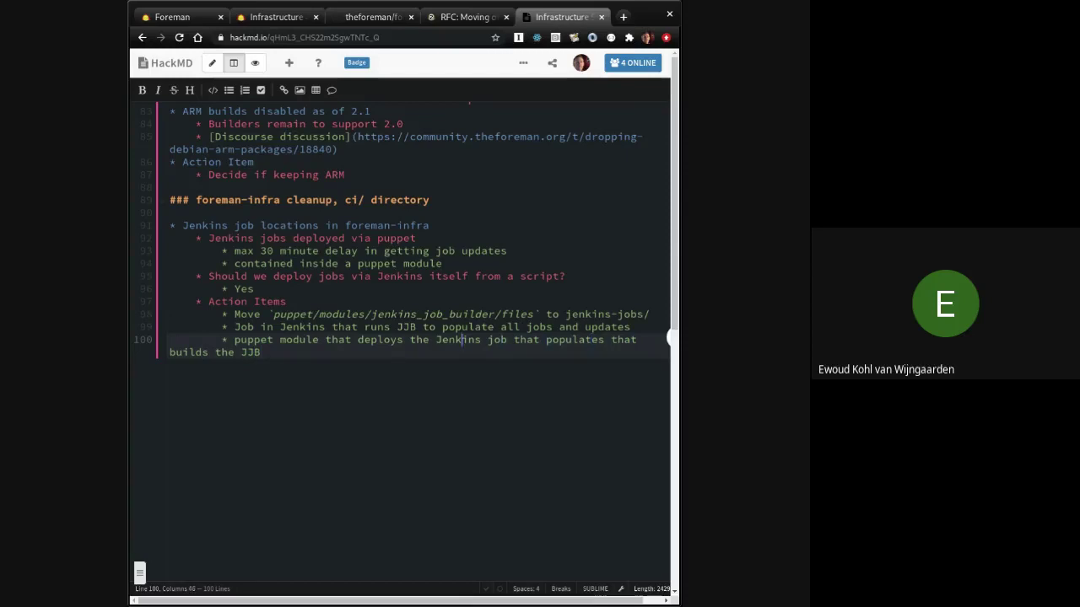
key("End")
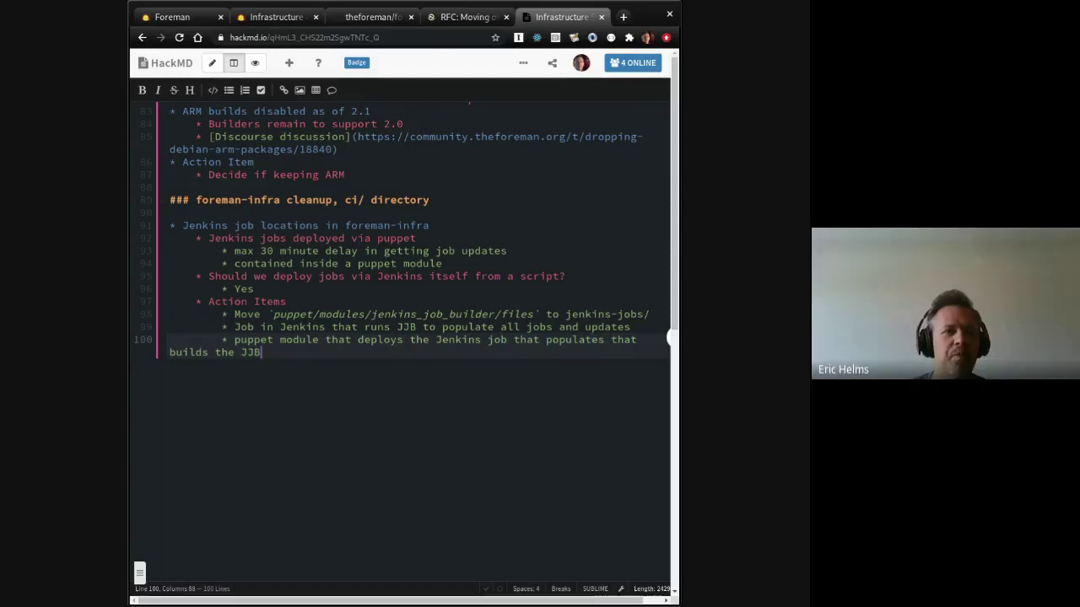
key("Return")
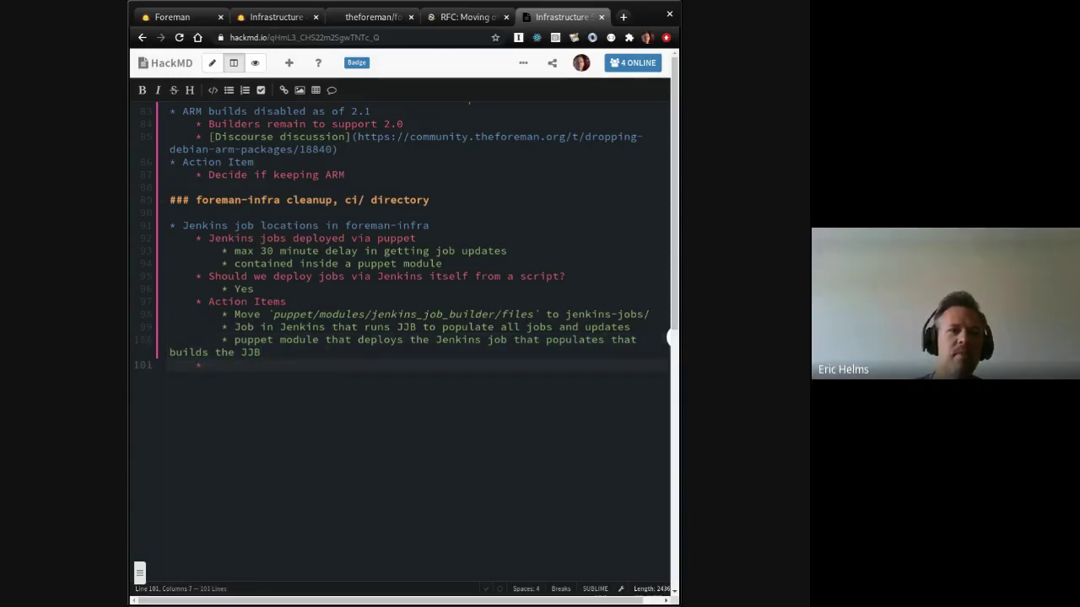
key("shift+Tab")
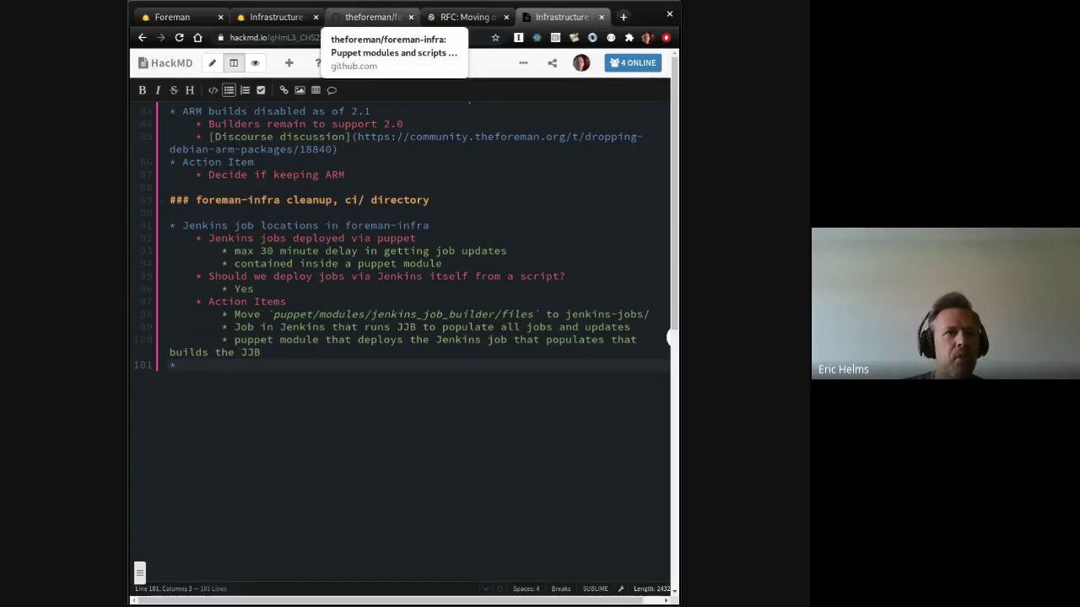
Step: Look over the file listing of the theforeman/foreman-infra repository on GitHub
left_click(381, 18)
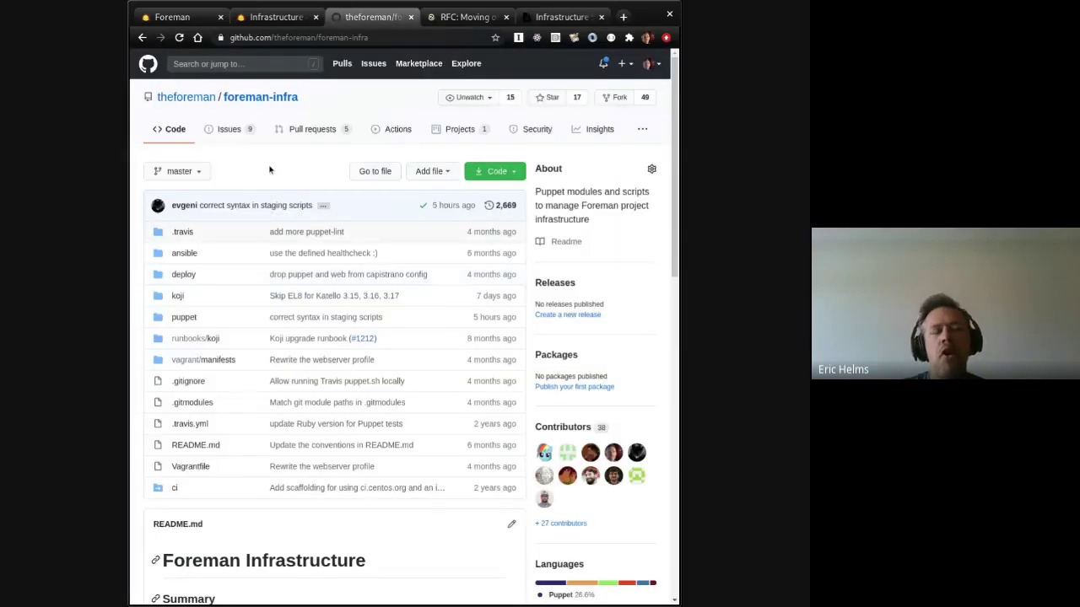
scroll(269, 171, "down", 3)
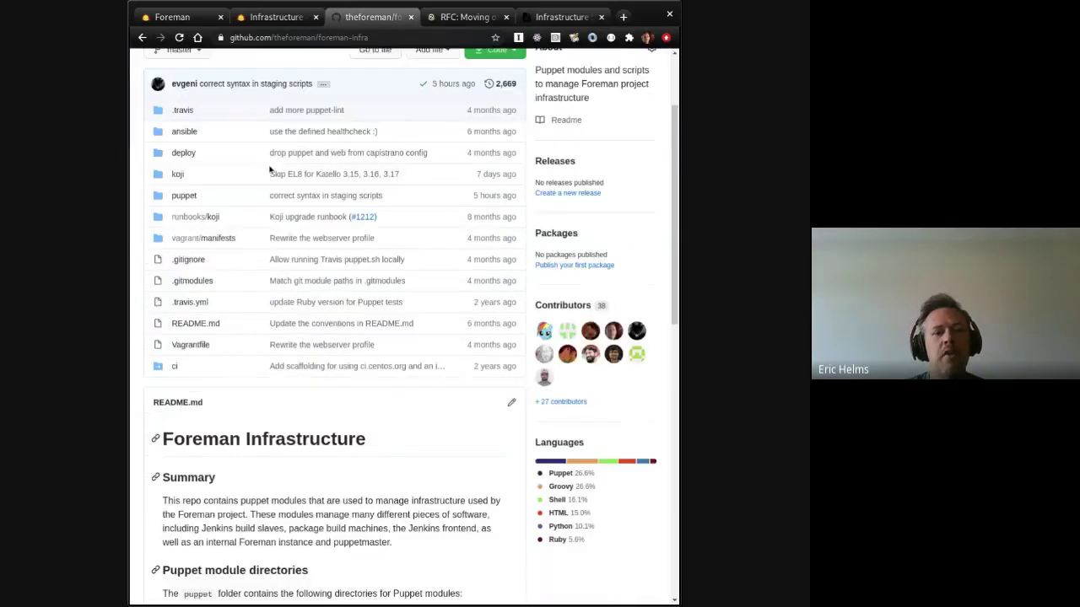
scroll(269, 171, "up", 3)
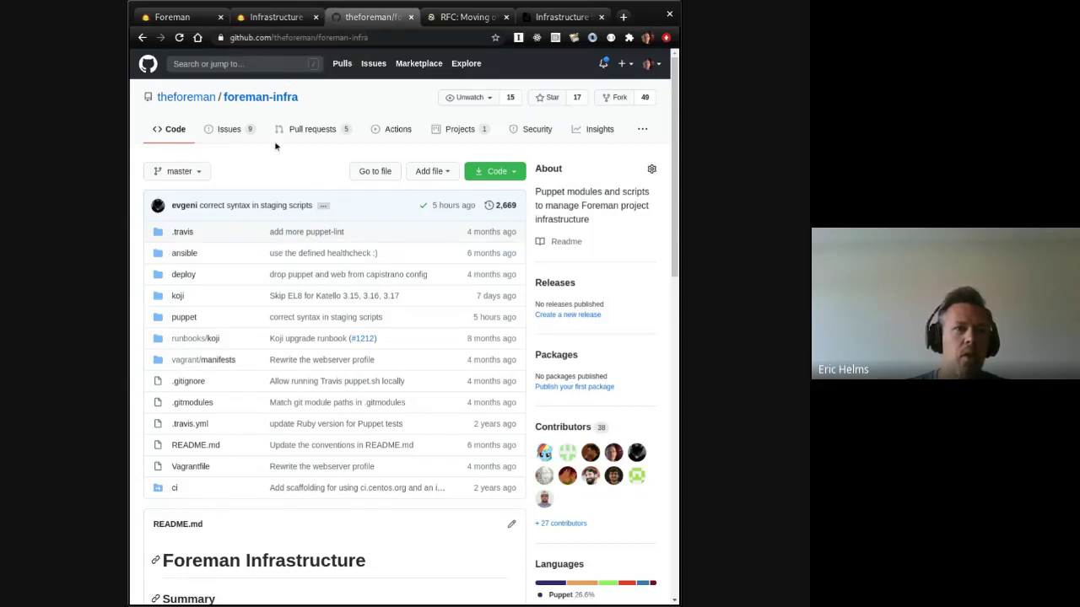
Step: Switch back to the HackMD notes, drop the empty trailing bullet and leave a blank line after the list
left_click(561, 16)
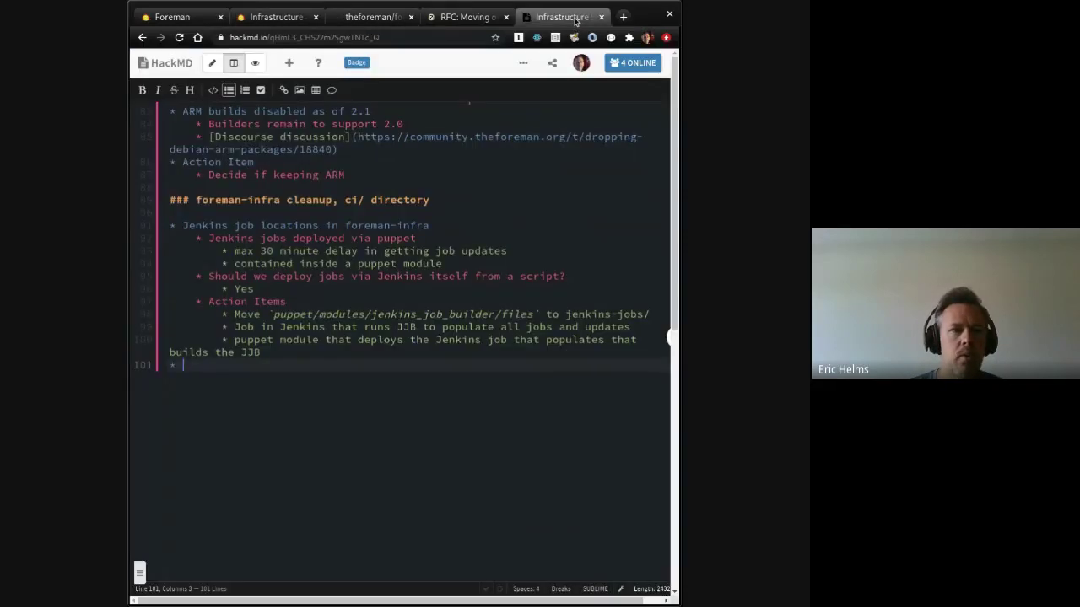
key("Return")
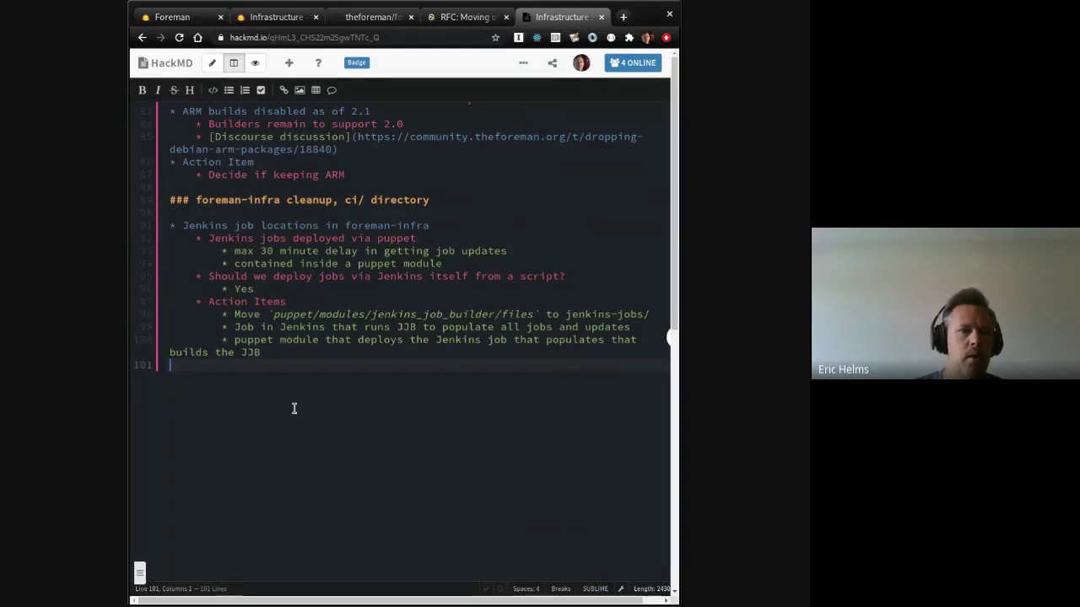
key("Return")
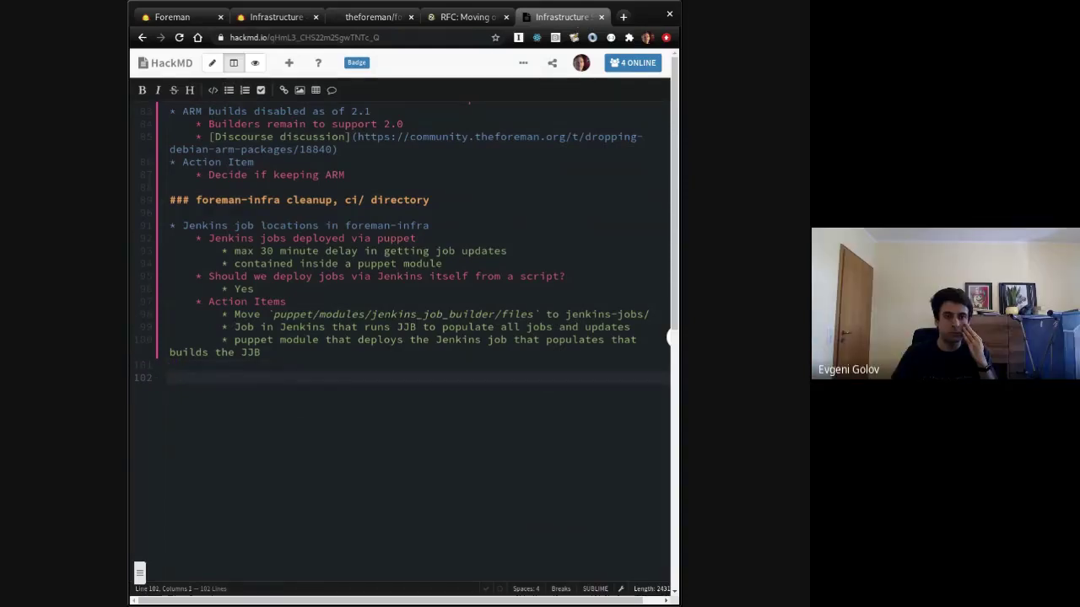
Step: Add an "Owner:" line with the owner's name beneath the "foreman-infra cleanup, ci/ directory" heading
scroll(294, 408, "up", 2)
scroll(293, 408, "up", 3)
scroll(294, 408, "down", 4)
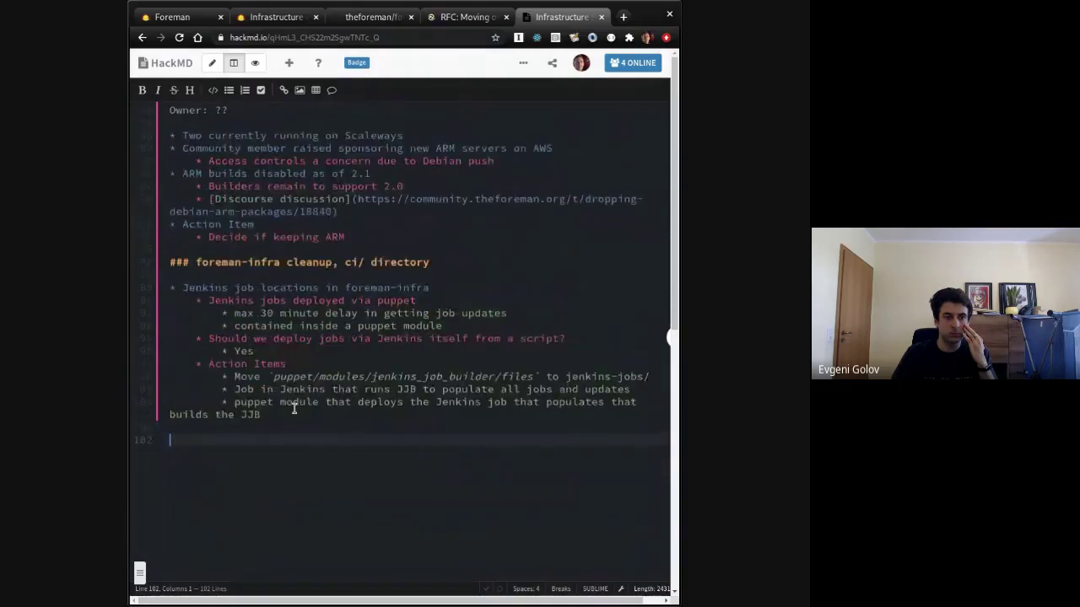
scroll(294, 408, "up", 2)
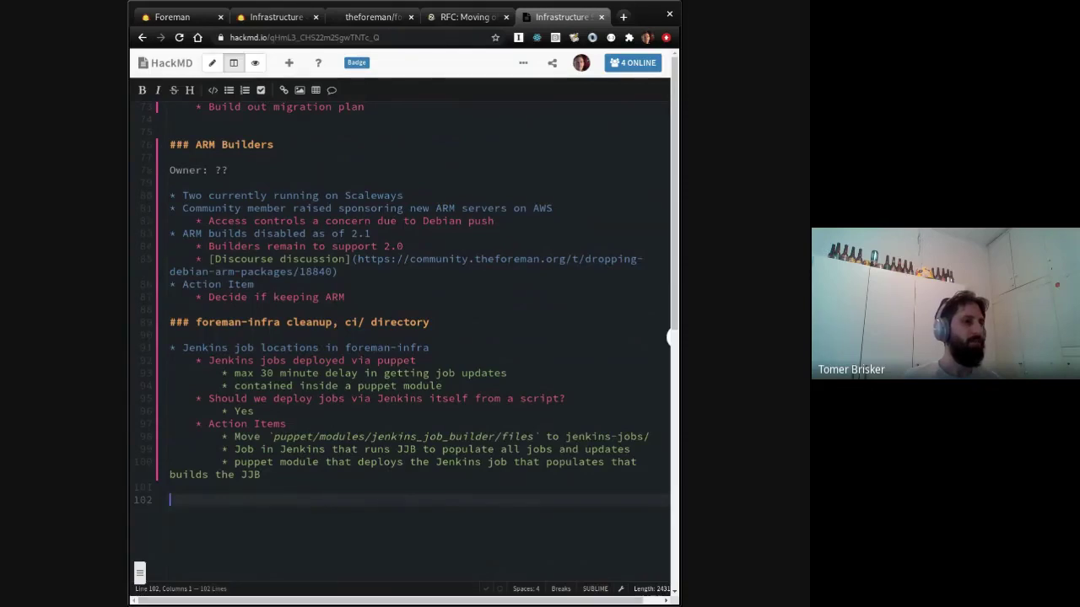
scroll(282, 402, "up", 1)
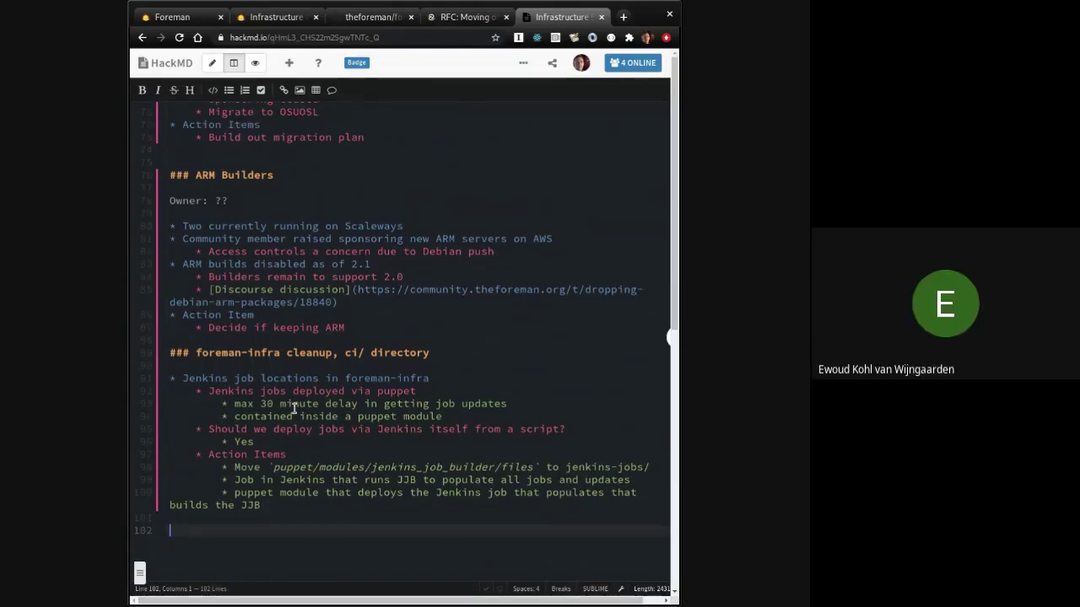
left_click(484, 352)
key("Return")
key("Return")
type("Owner:")
key("BackSpace")
key("BackSpace")
key("BackSpace")
key("BackSpace")
type("ner: ewoud")
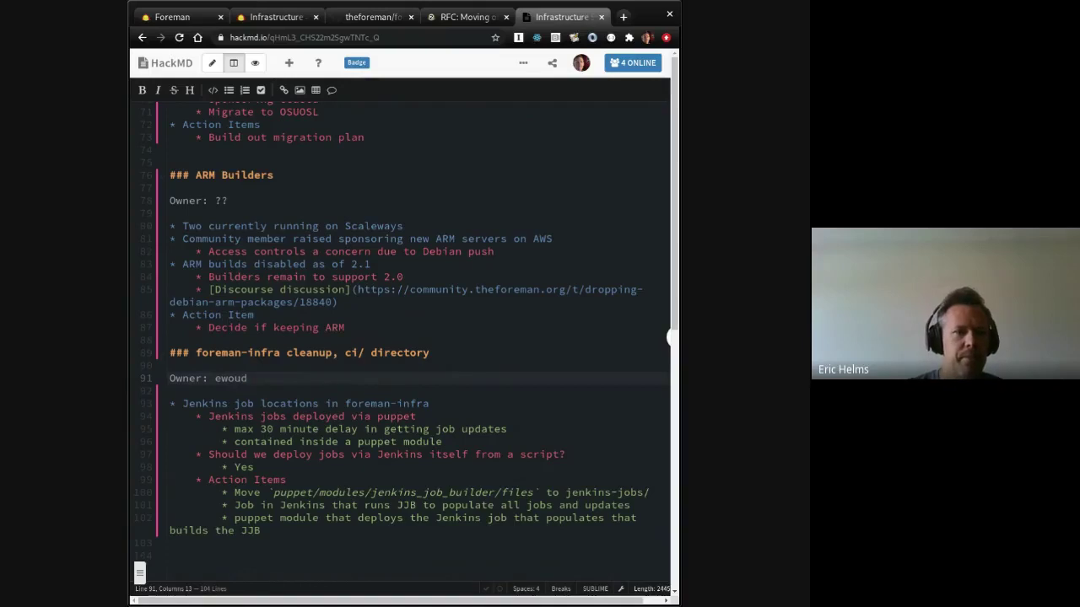
scroll(485, 352, "down", 1)
scroll(484, 352, "down", 1)
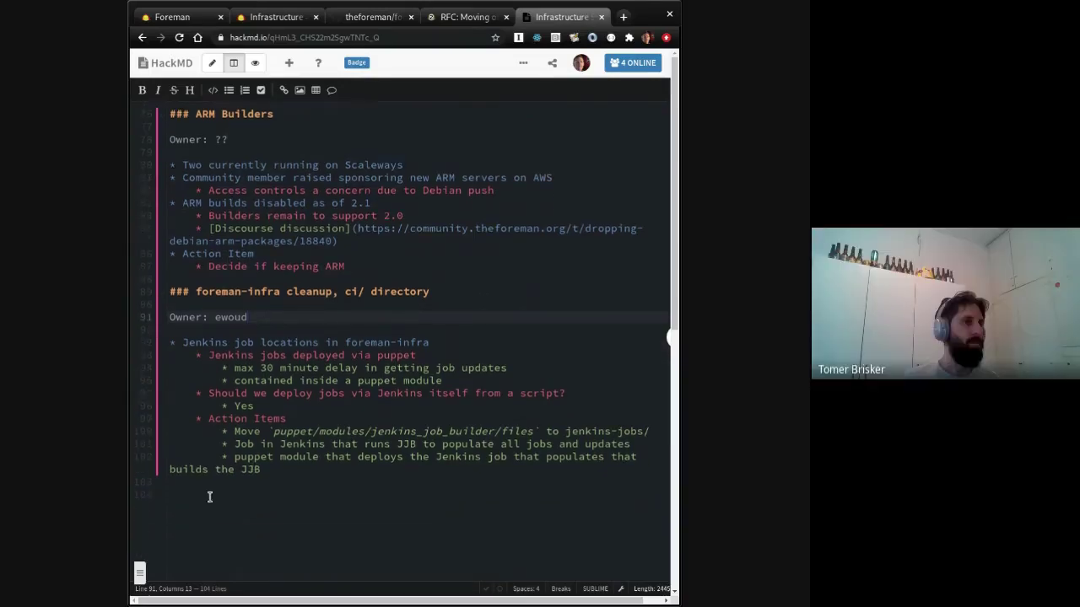
left_click(211, 495)
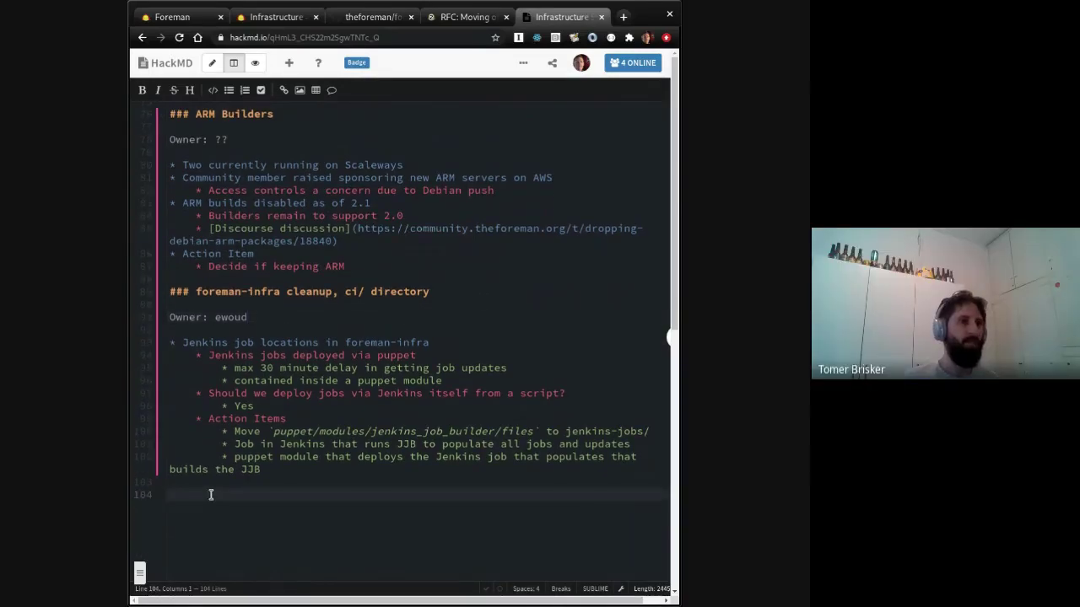
Step: Add the top-level bullet "Current Redmine version: 3.Y" above Action Items in the Redmine migration section
scroll(211, 495, "up", 5)
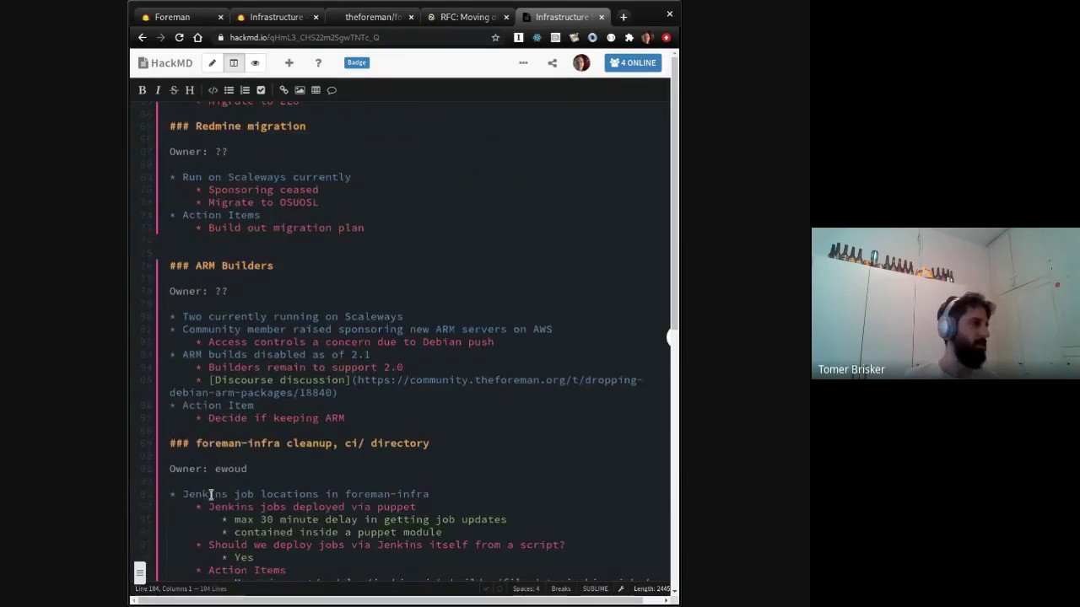
scroll(211, 495, "down", 3)
scroll(211, 495, "up", 10)
scroll(211, 495, "up", 1)
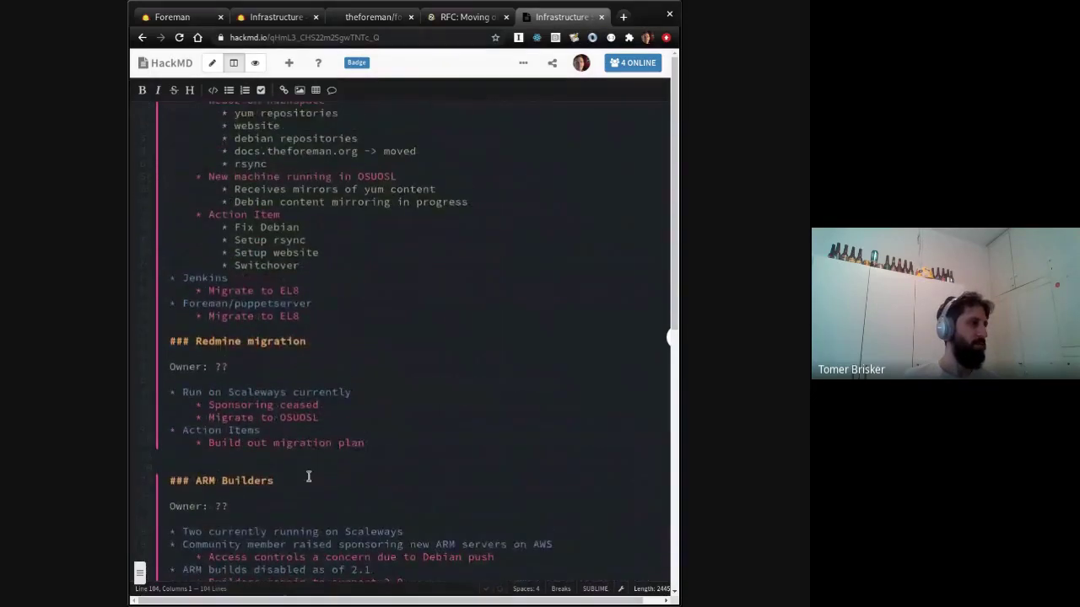
left_click(392, 439)
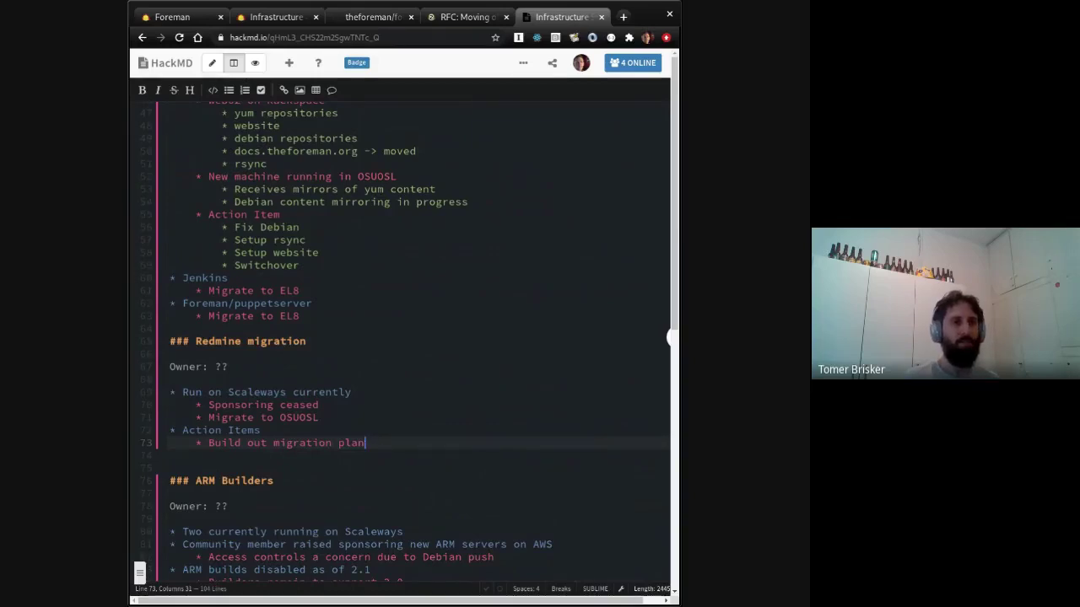
key("Up")
key("Up")
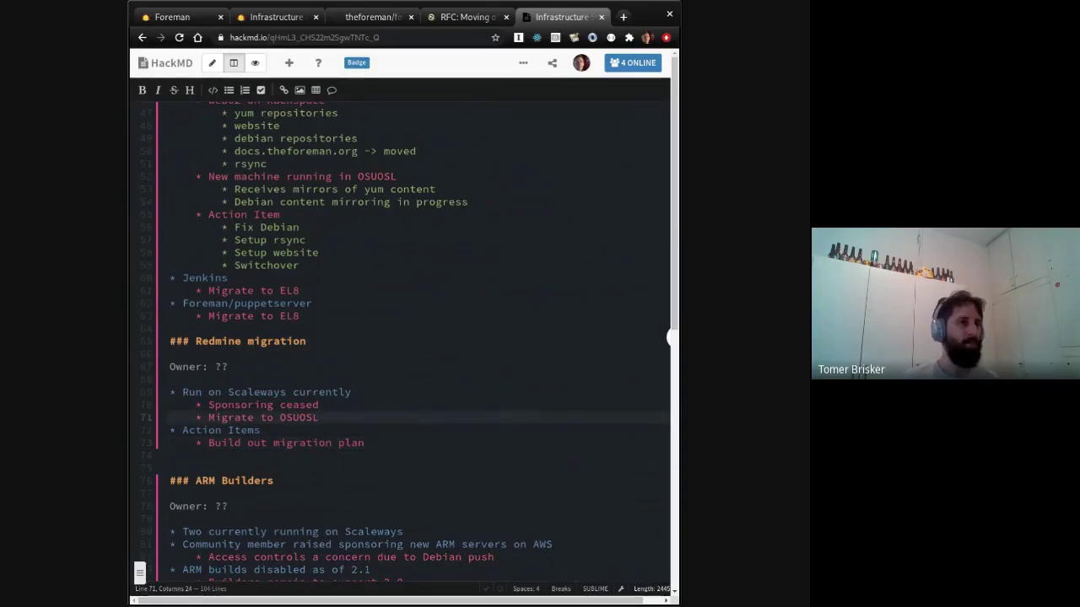
key("Return")
key("shift+Tab")
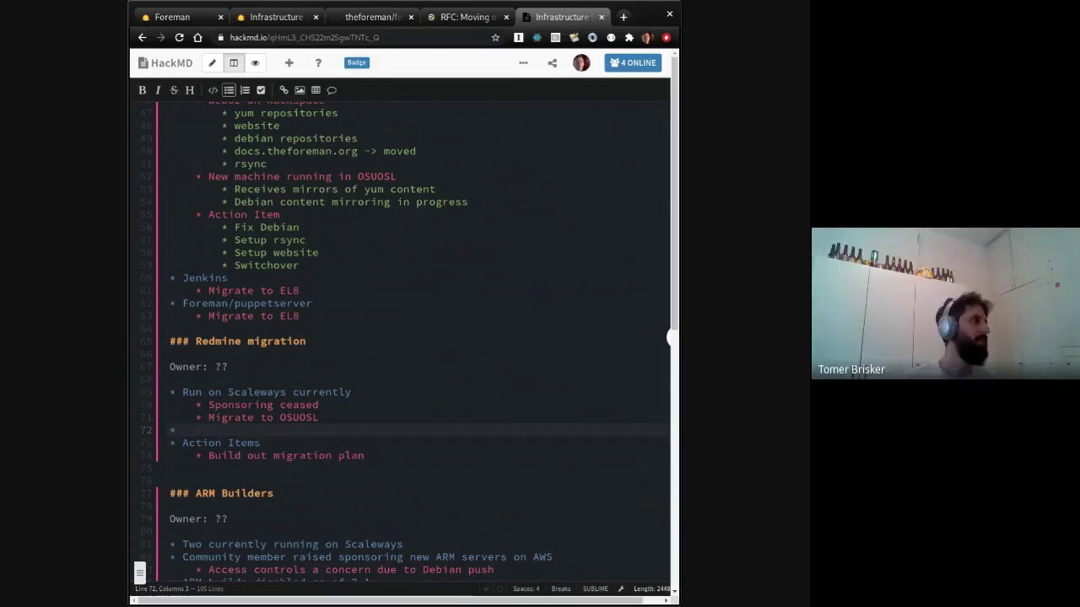
type("Redm")
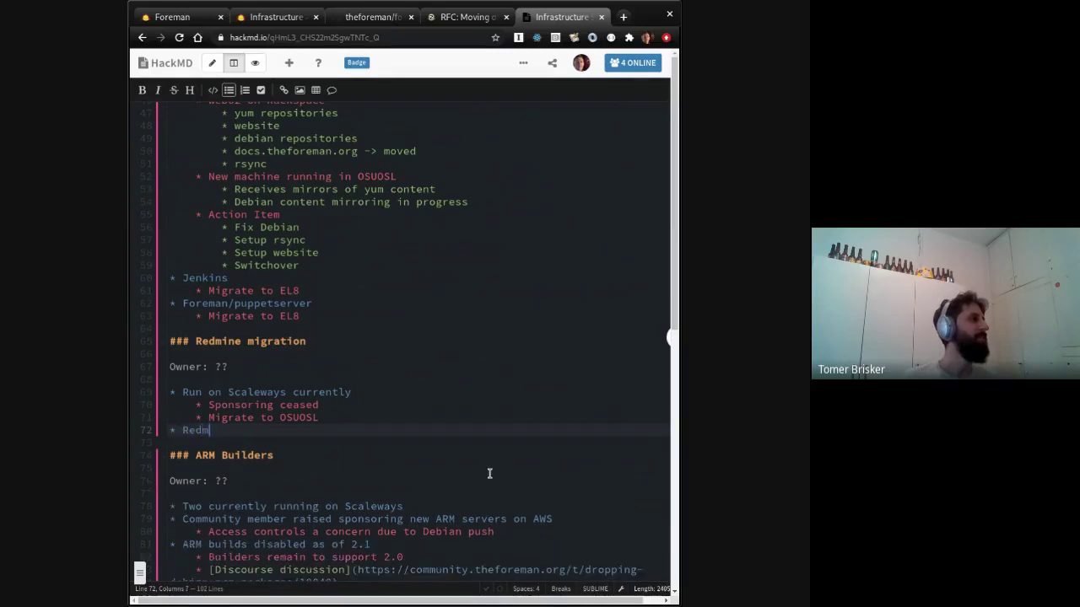
key("BackSpace")
key("BackSpace")
key("BackSpace")
key("Up")
key("Down")
key("BackSpace")
type("Current Redmine version: 3.")
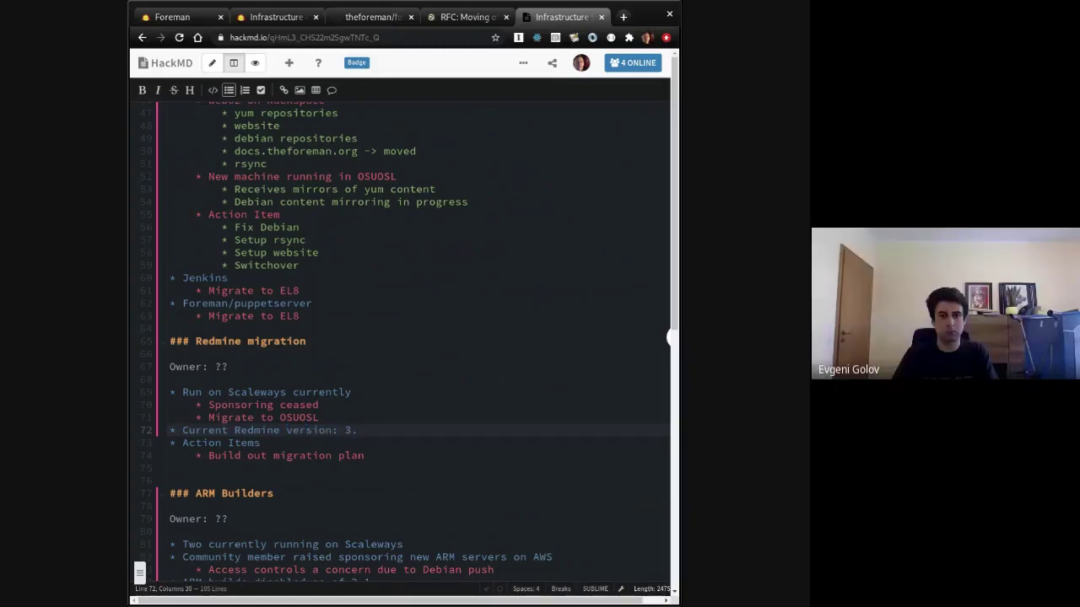
type("x")
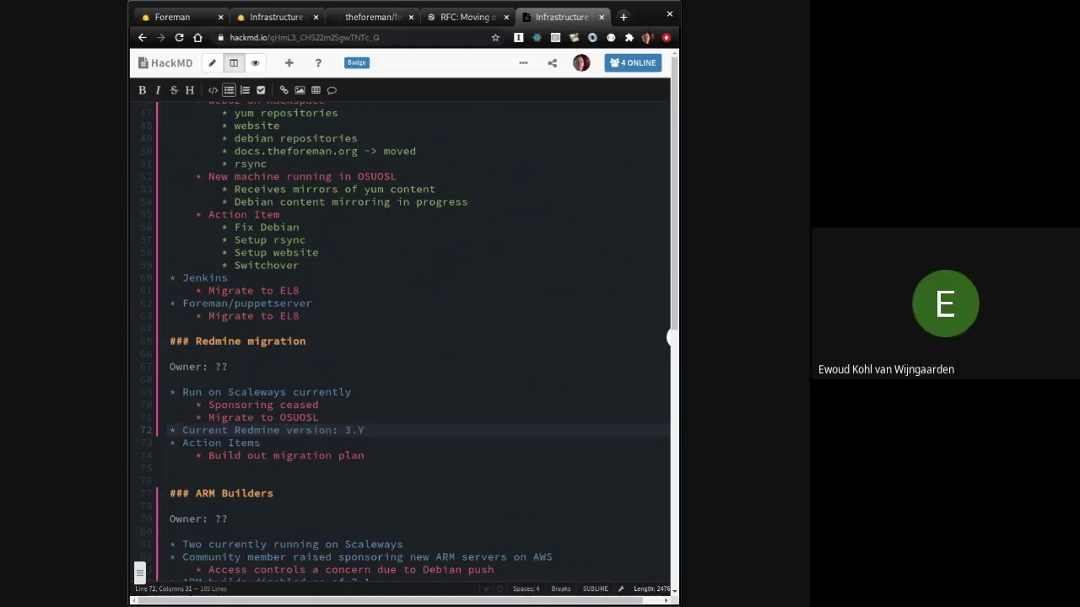
Step: Add the action items "Upgrade to EL8" and "Upgrade Redmine to 4.Y" below "Build out migration plan" in the Redmine migration section
key("Down")
key("Down")
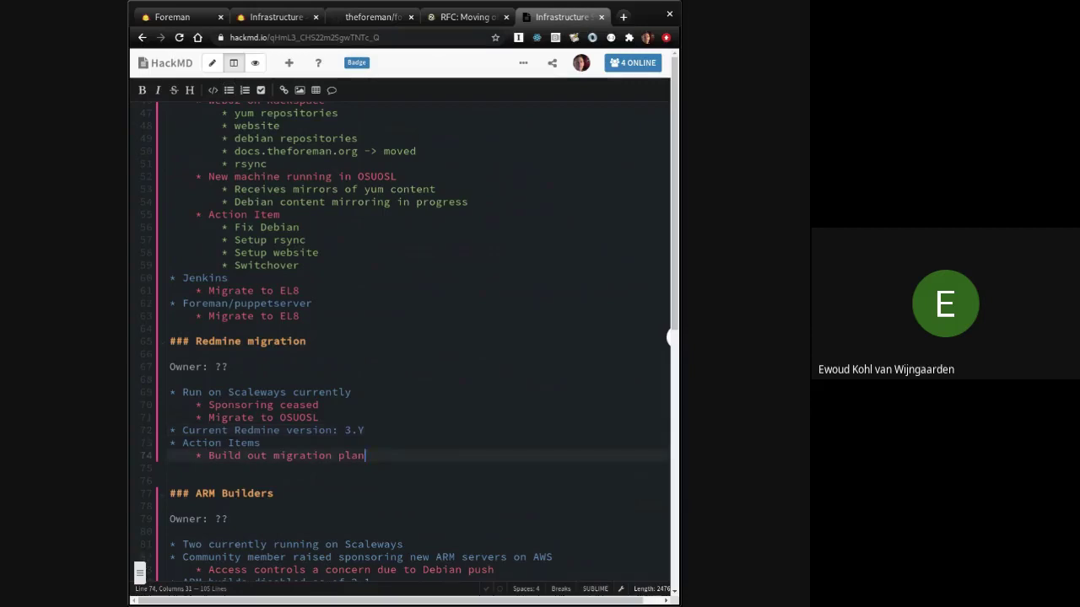
left_click(365, 430)
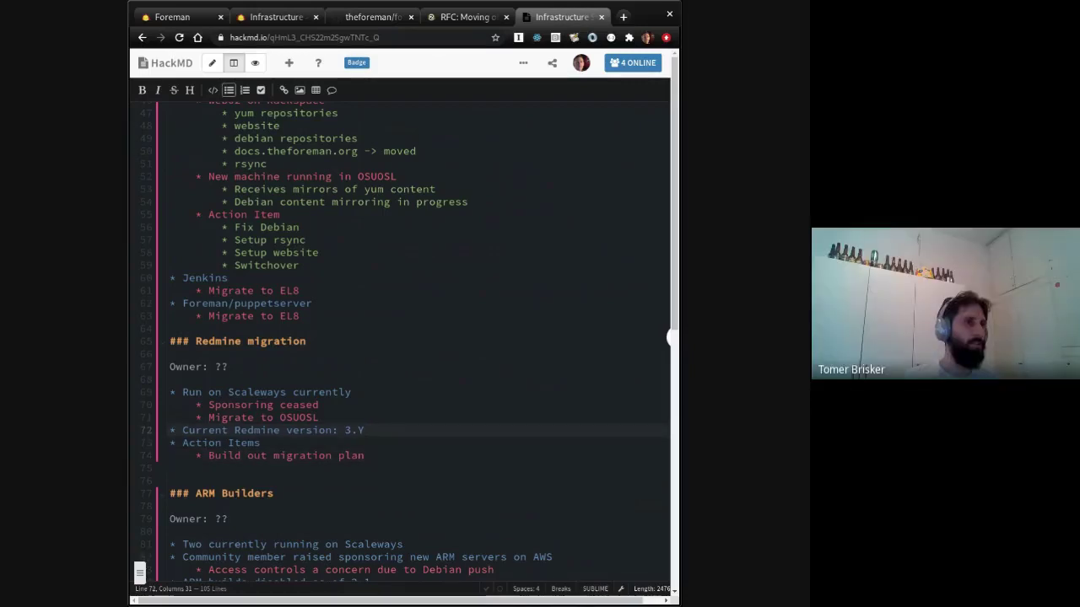
key("Down")
key("Down")
key("Return")
type("Upgrade to EL8")
key("Return")
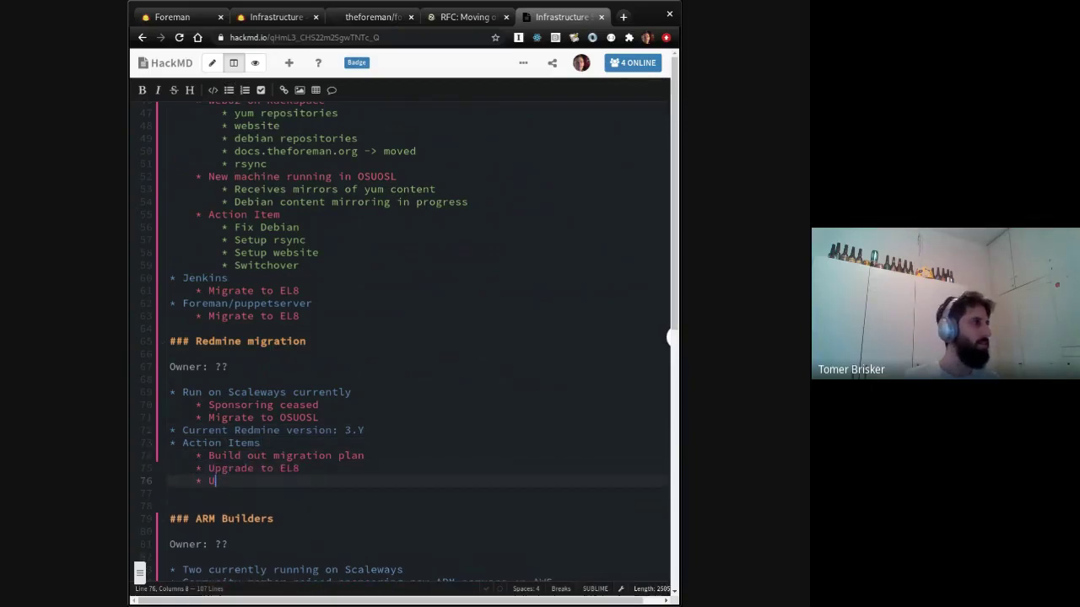
type("Upgrade REd")
key("BackSpace")
type("dmine to 4.Y")
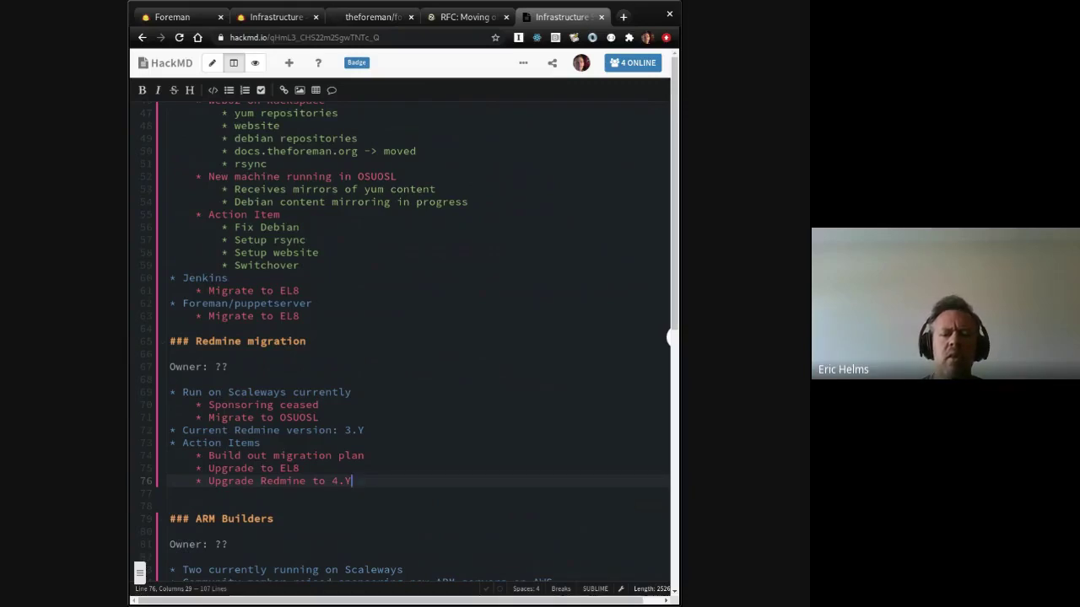
Step: Add the action item "Test Redmine upgrade locally" below "Build out migration plan" in the Redmine migration section
key("Up")
key("Up")
key("Up")
key("Up")
key("End")
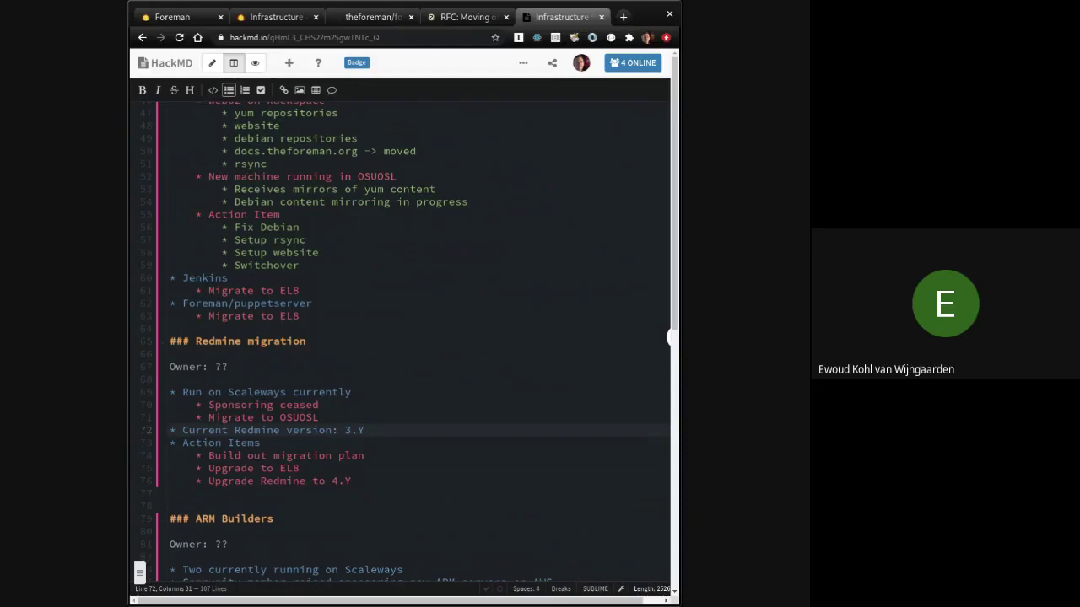
key("Down")
key("Down")
key("Return")
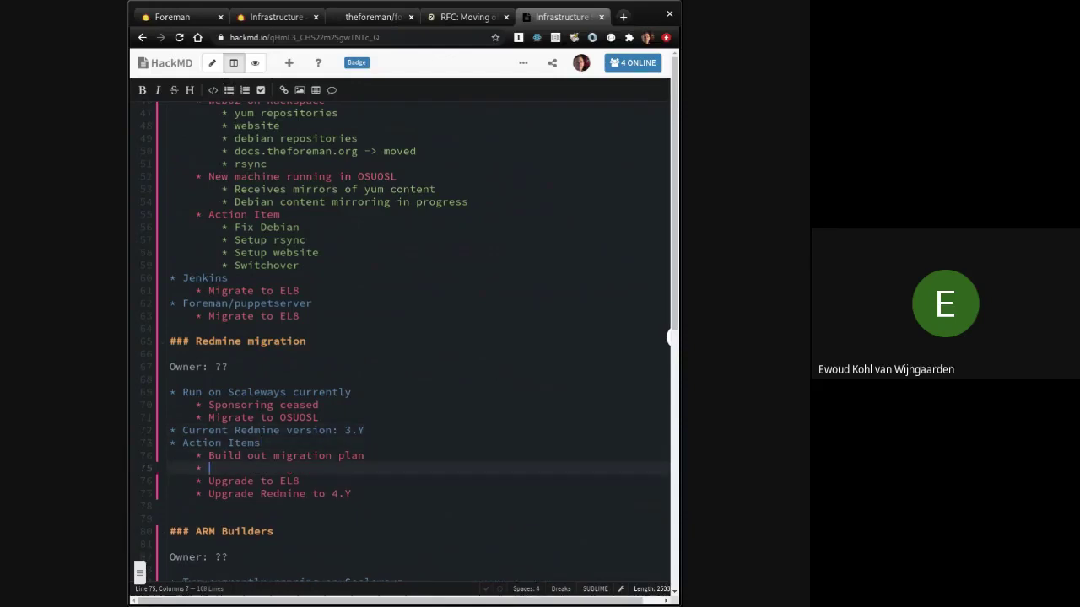
type("Evaluate")
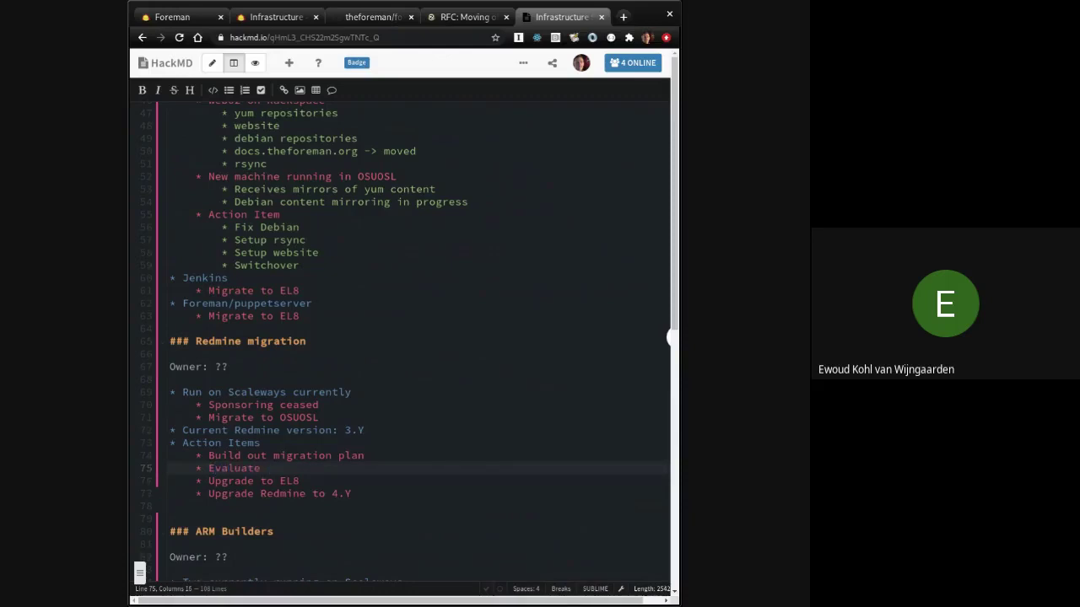
type(" if")
key("shift+Home")
type("Tes")
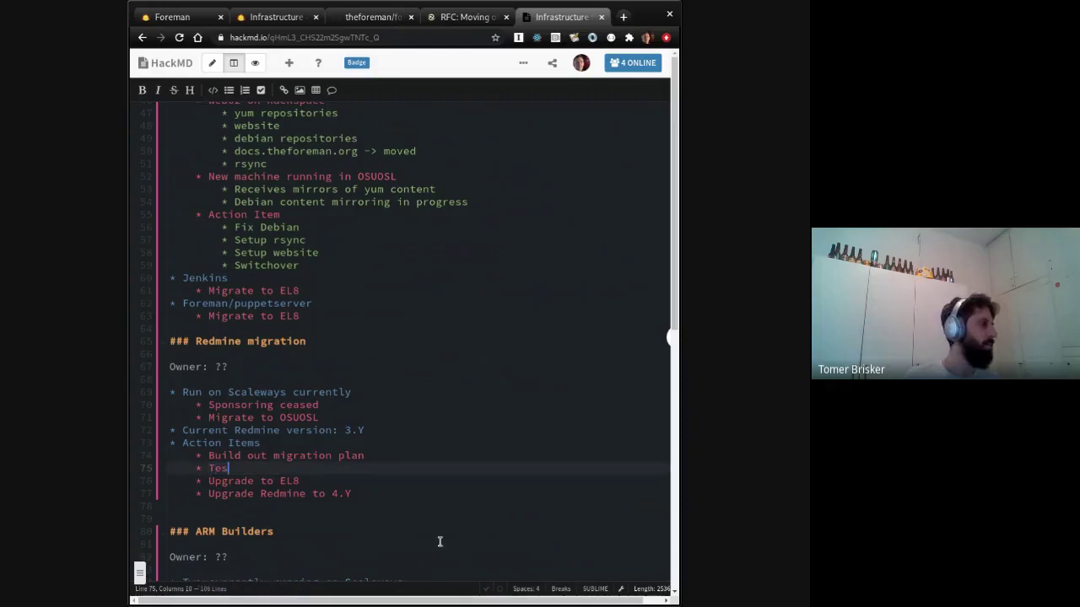
type("t Redmin")
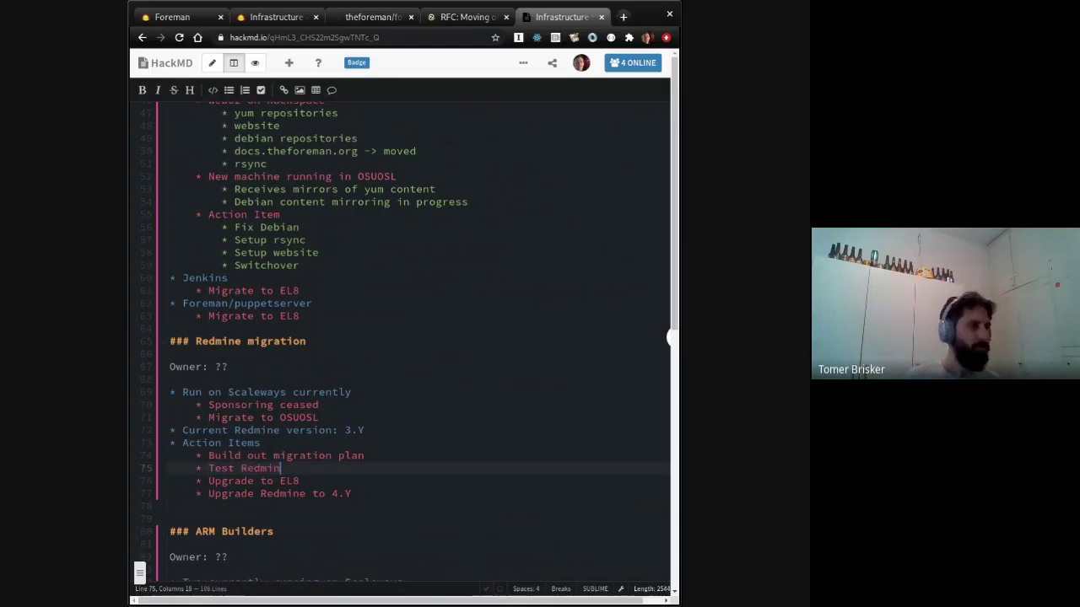
type("e upgra")
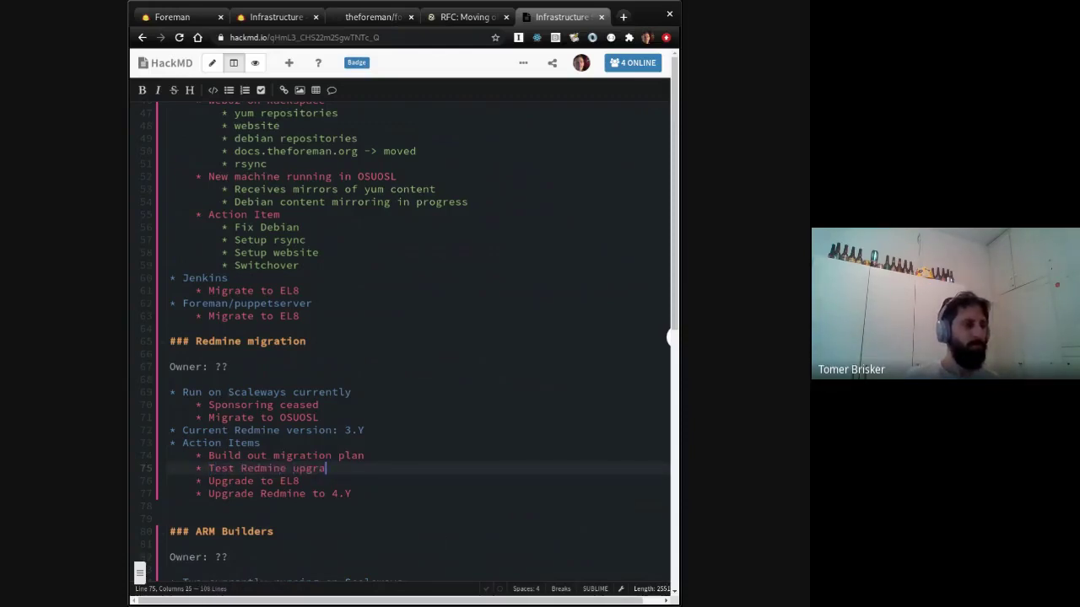
type("de locally")
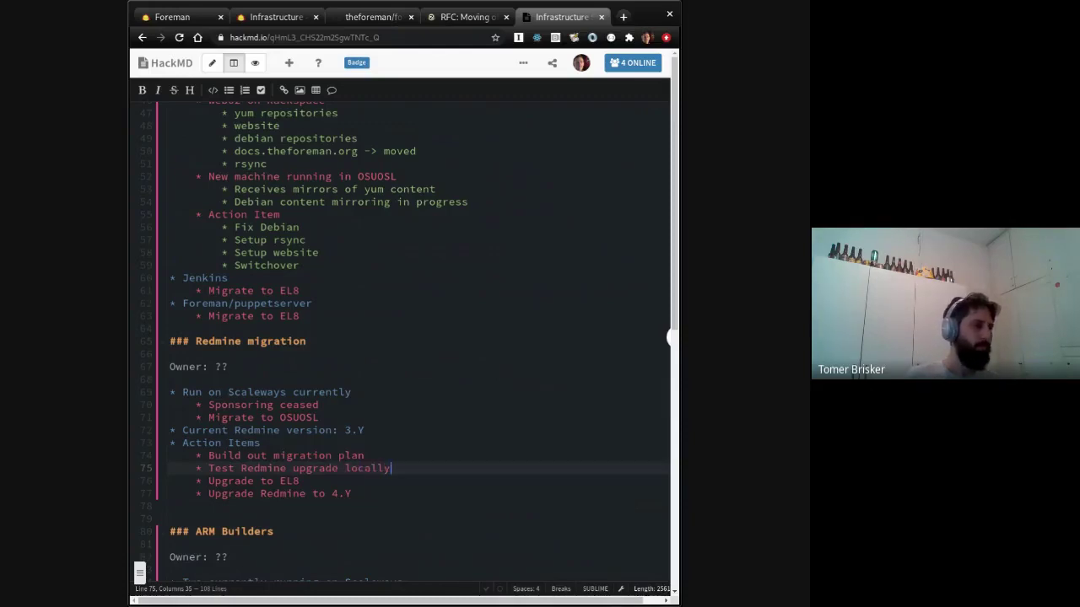
Step: Remove the extra blank line between the Redmine action items and the "ARM Builders" heading
key("Down")
key("Down")
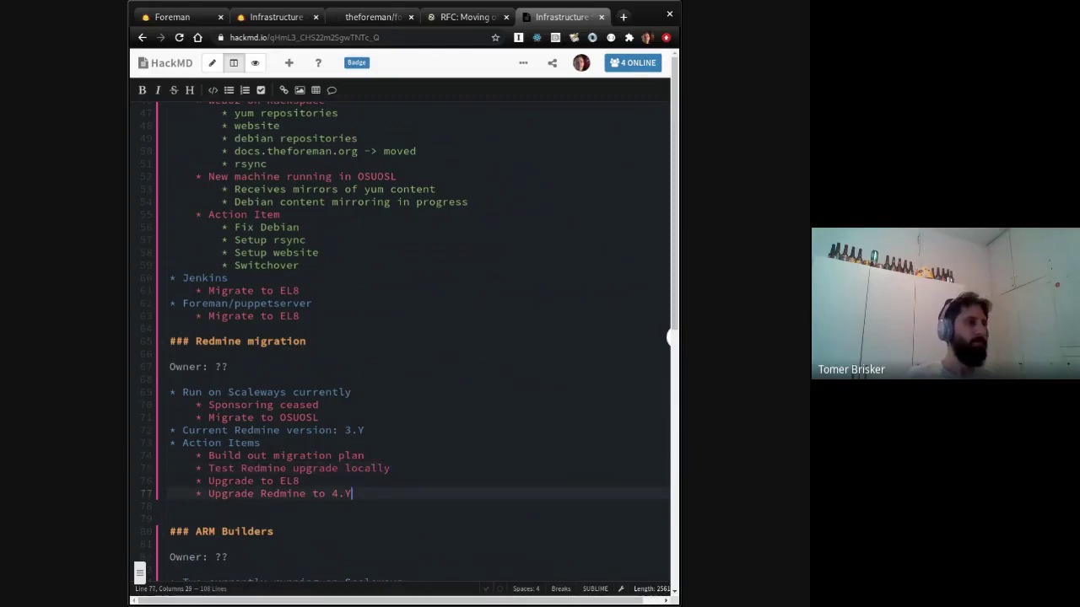
key("Down")
key("Down")
key("BackSpace")
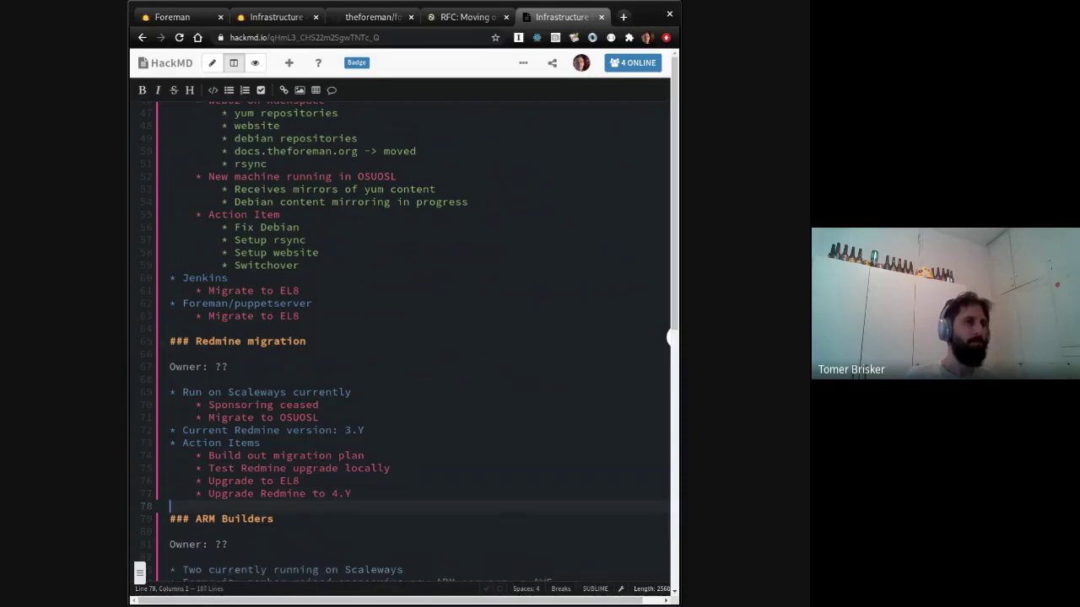
Step: Delete the empty lines at the end of the notes, after the last foreman-infra cleanup action item
scroll(438, 540, "up", 4)
scroll(439, 540, "down", 10)
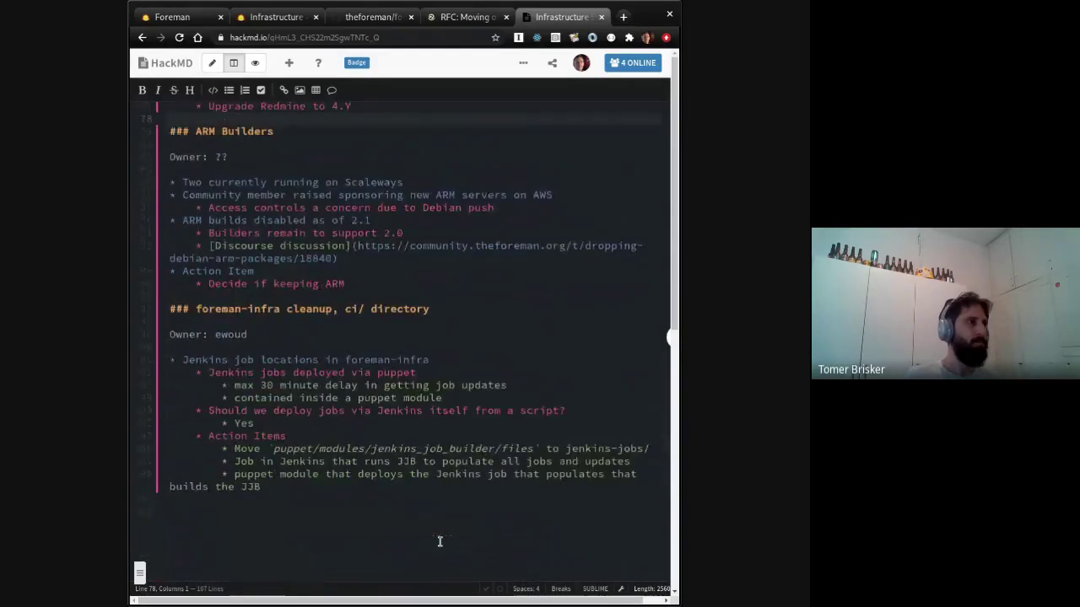
scroll(438, 540, "up", 2)
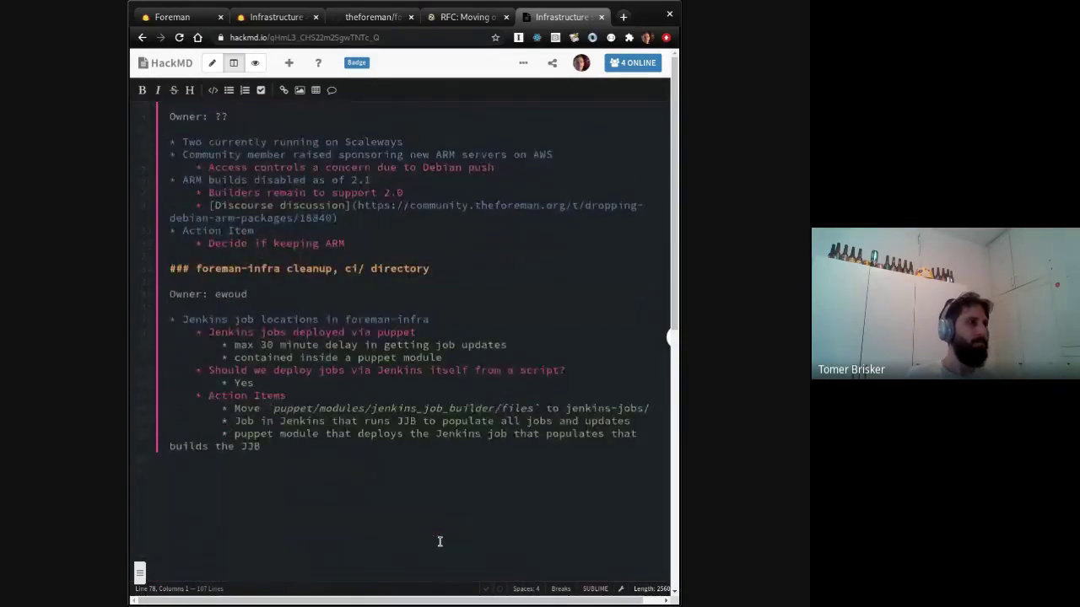
left_click(287, 477)
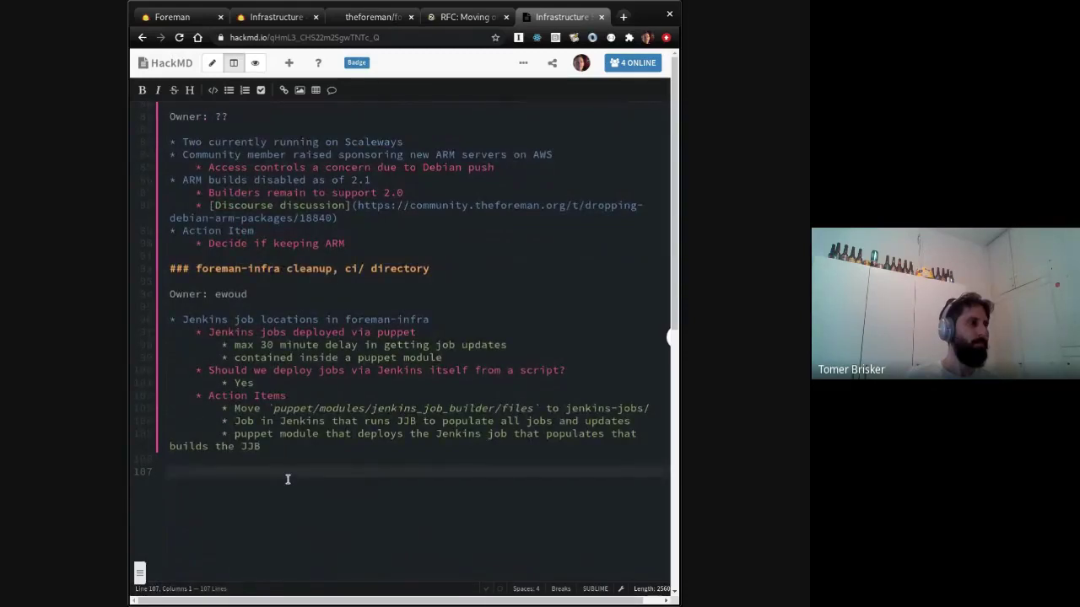
key("BackSpace")
key("BackSpace")
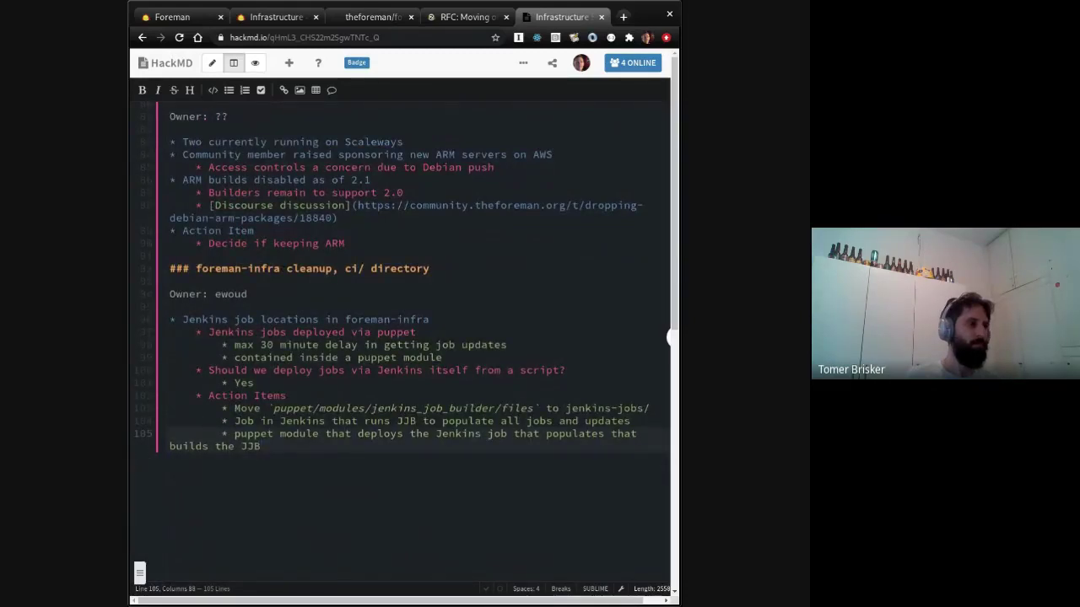
Step: Review the whole notes document, from the agenda and areas of care through the foreman-infra cleanup section
scroll(288, 478, "up", 2)
scroll(288, 478, "up", 10)
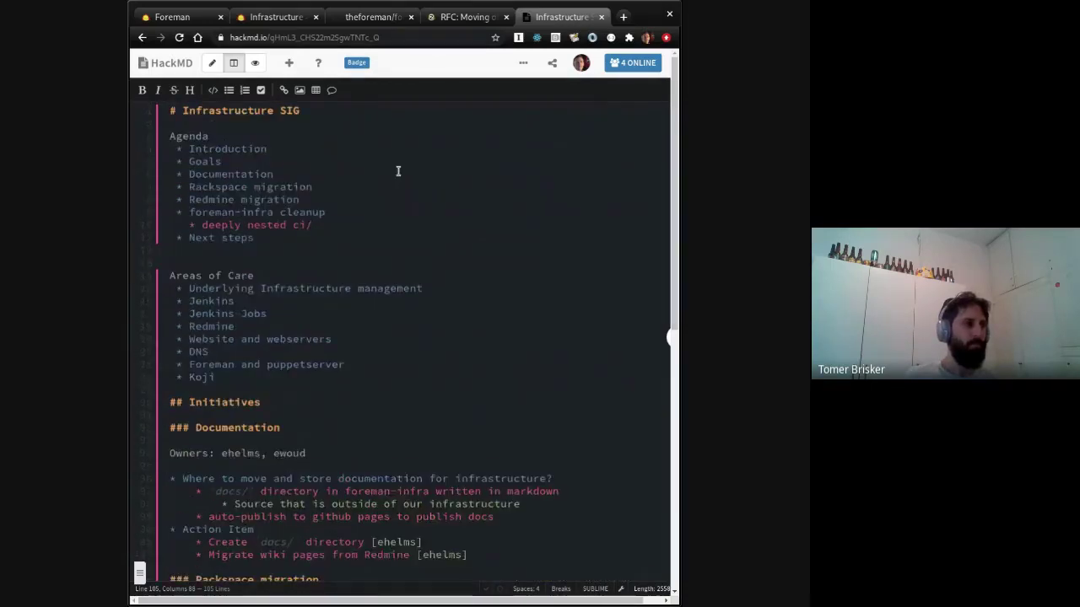
scroll(398, 171, "down", 2)
scroll(399, 171, "up", 2)
key("ctrl+End")
scroll(398, 172, "down", 6)
scroll(398, 168, "up", 4)
scroll(398, 169, "down", 1)
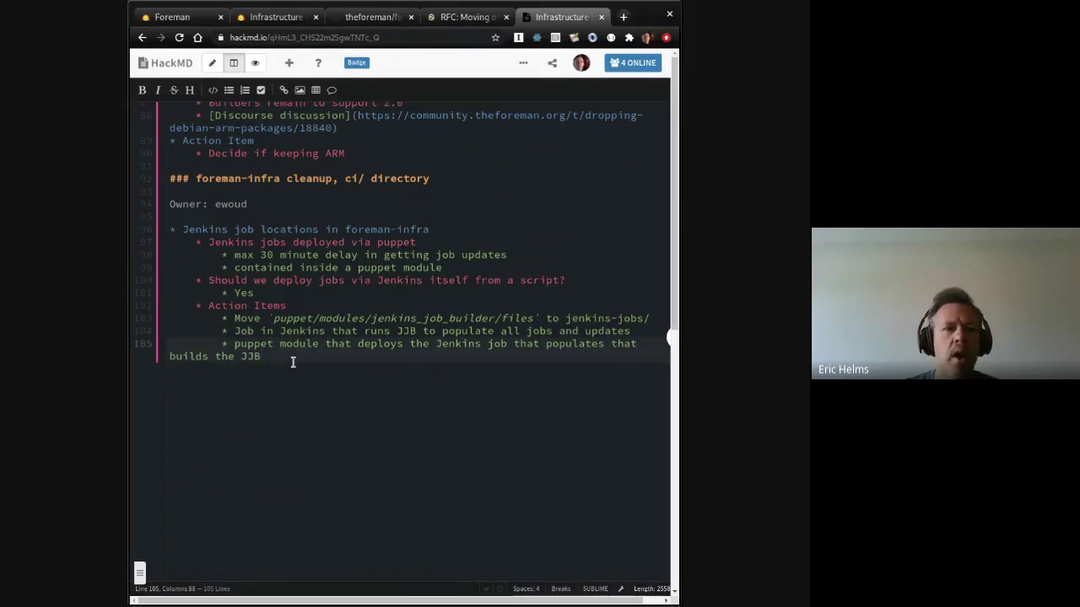
scroll(293, 363, "up", 5)
scroll(293, 362, "up", 4)
scroll(293, 363, "up", 2)
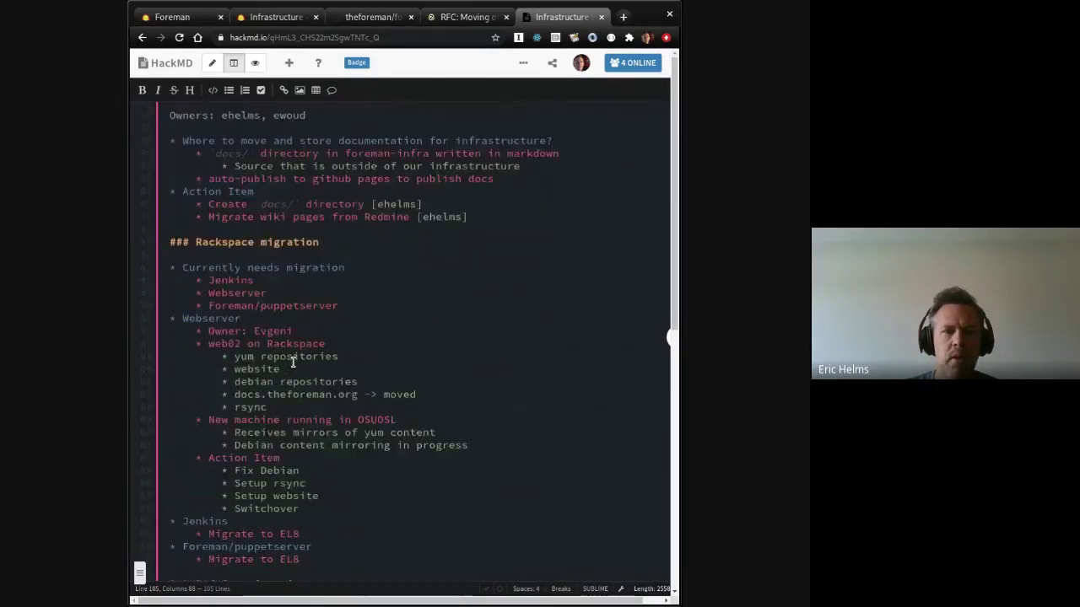
Step: Add a top-level bullet below "Current Redmine version: 3.Y" with a Markdown link labelled "Redmine" to the Google Meet redirect URL for theforeman/redmine
scroll(293, 362, "down", 6)
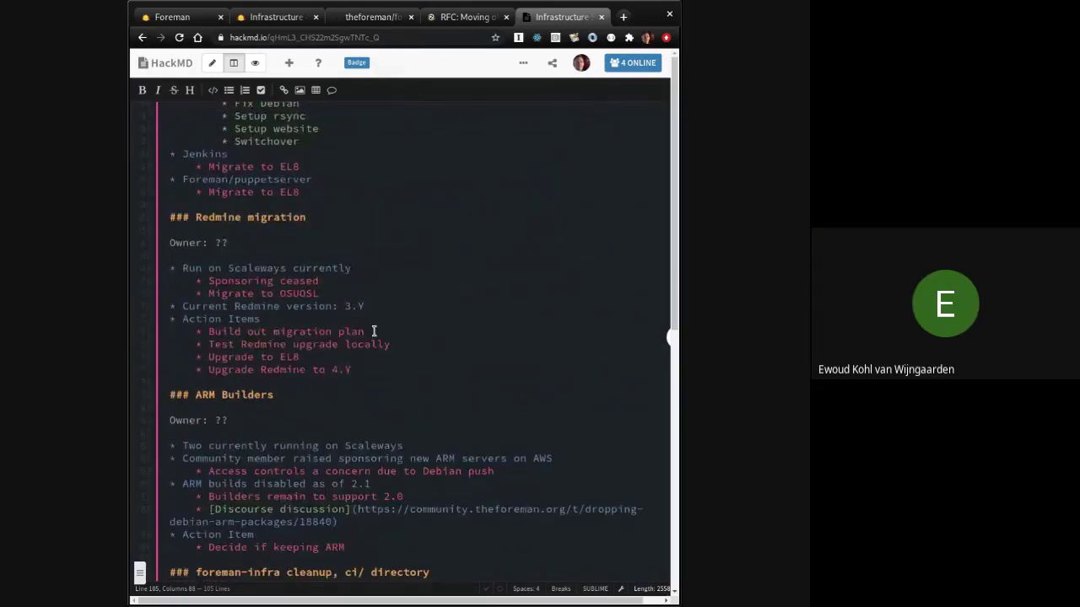
left_click(389, 306)
key("Return")
type("[Redmine](")
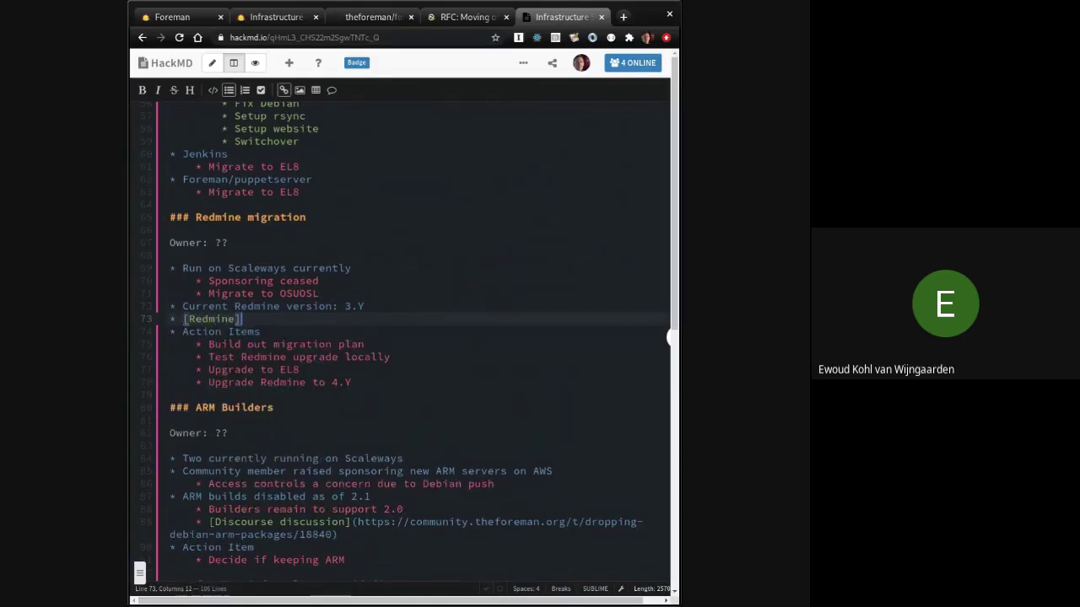
type("https://meet.google.com/linkredirect?authuser=1&dest=https%3A%2F%2Fgithub.com%2Ftheforeman%2Fredmine")
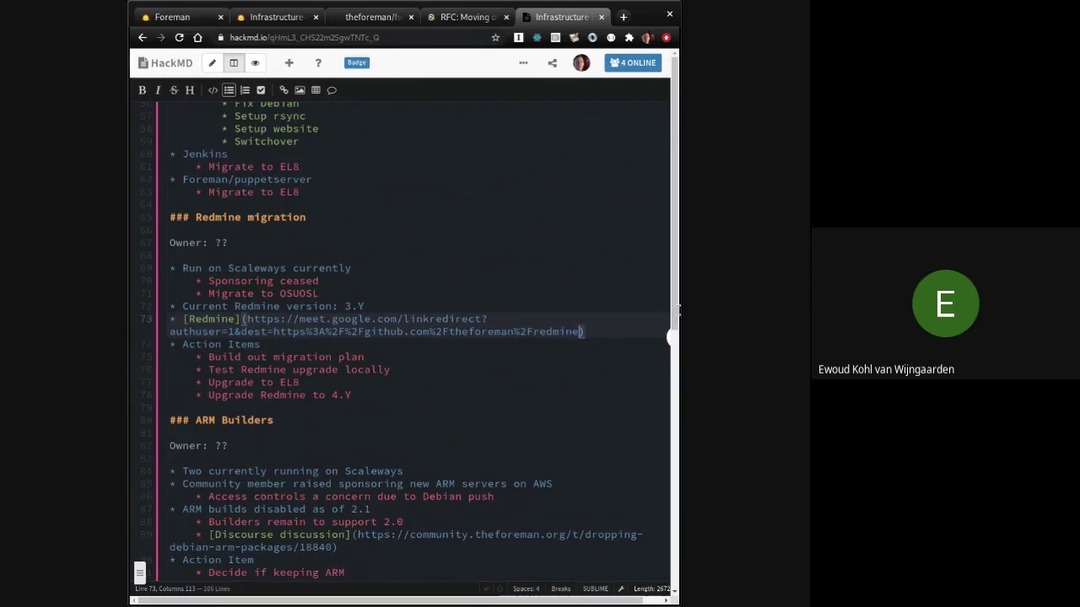
key("alt+Tab")
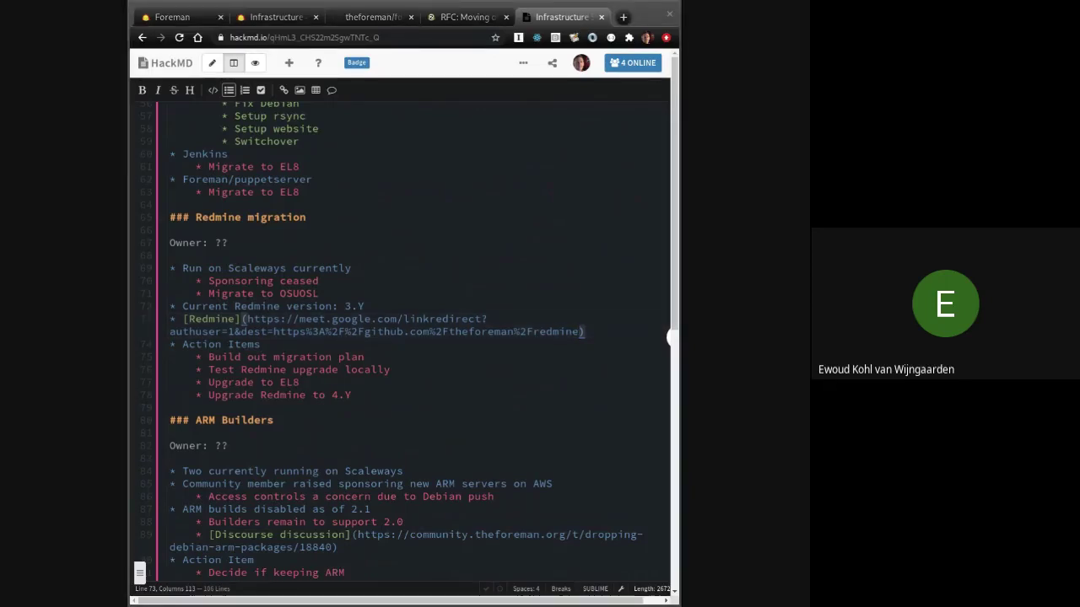
left_click_drag(580, 330, 258, 318)
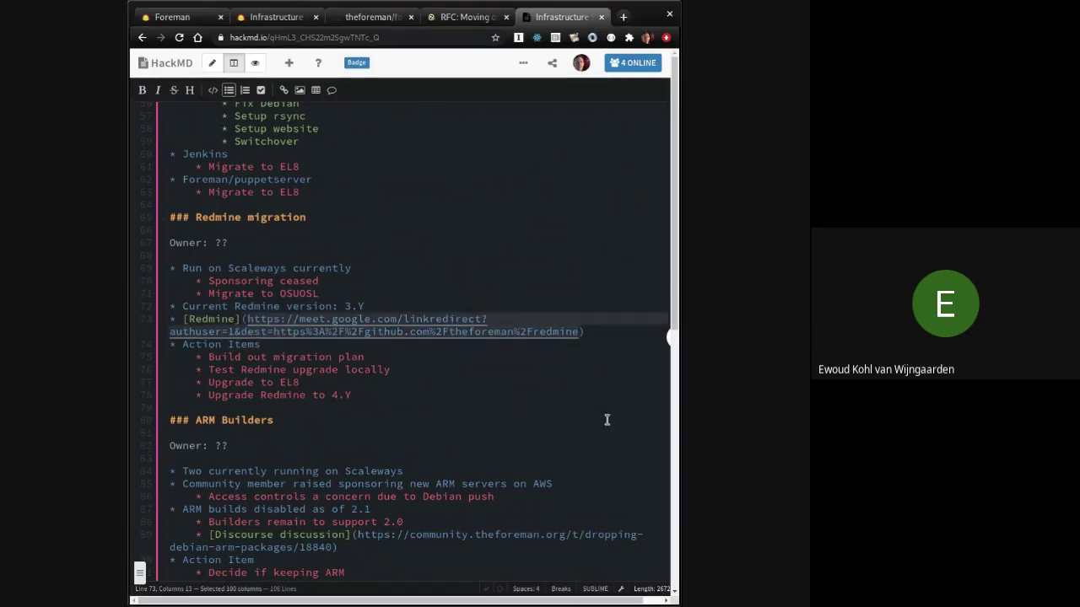
type("tps://github.com/theforeman/redmine")
left_click(586, 301)
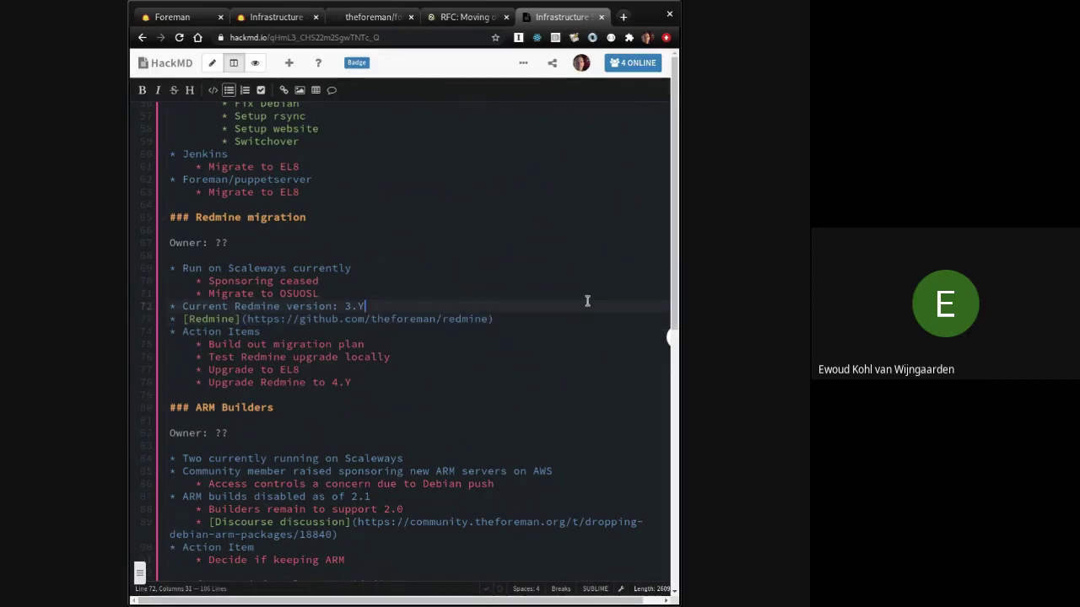
Step: Extend the Redmine link's label to "Redmine Git Instance"
left_click(184, 318)
key("ctrl+Right")
key("ctrl+Right")
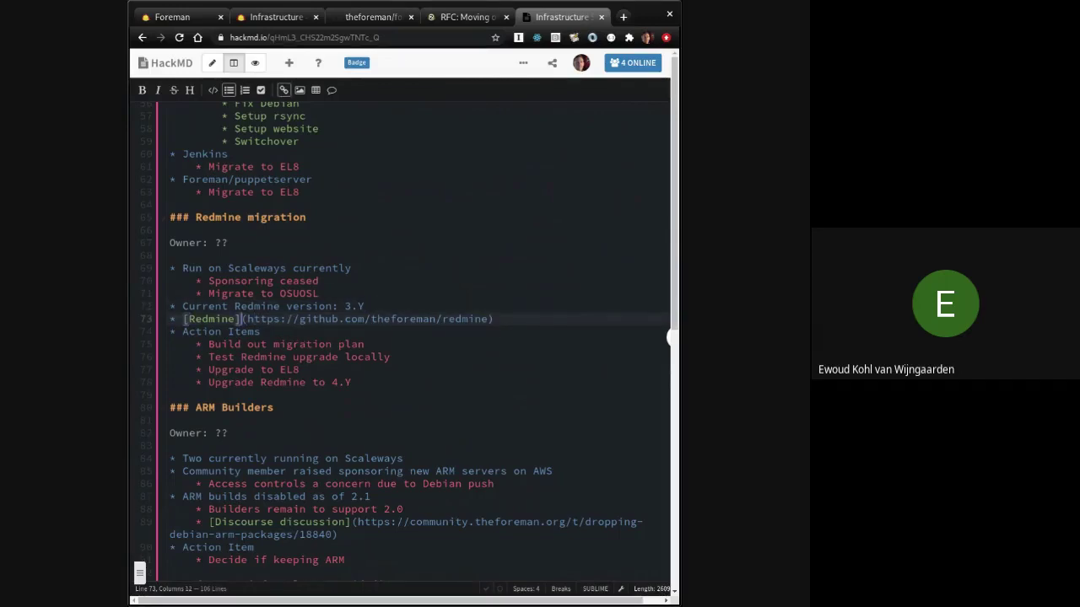
type("Git Instance")
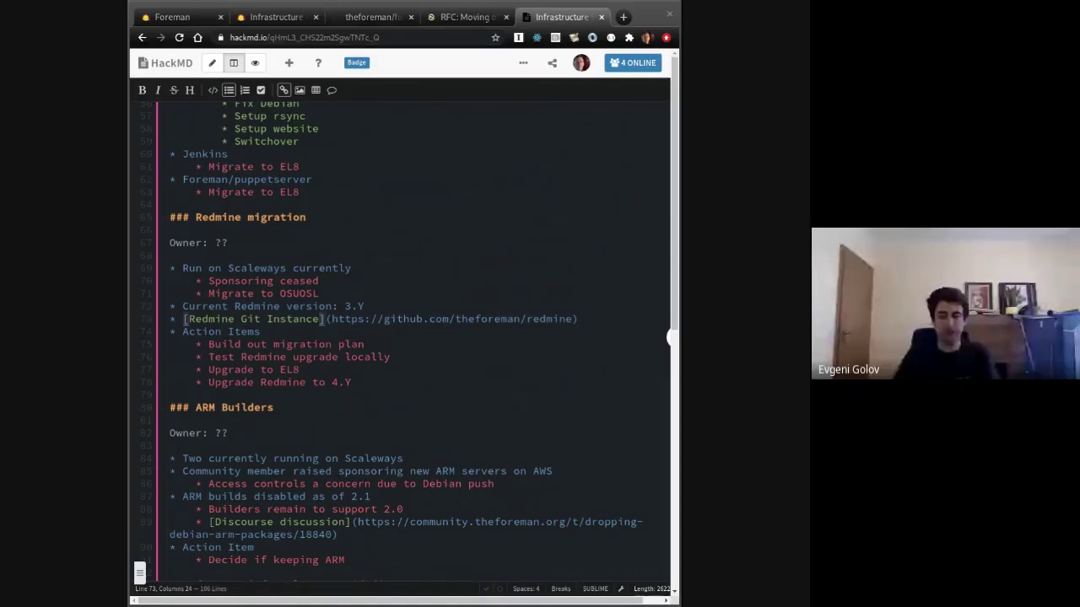
left_click(385, 341)
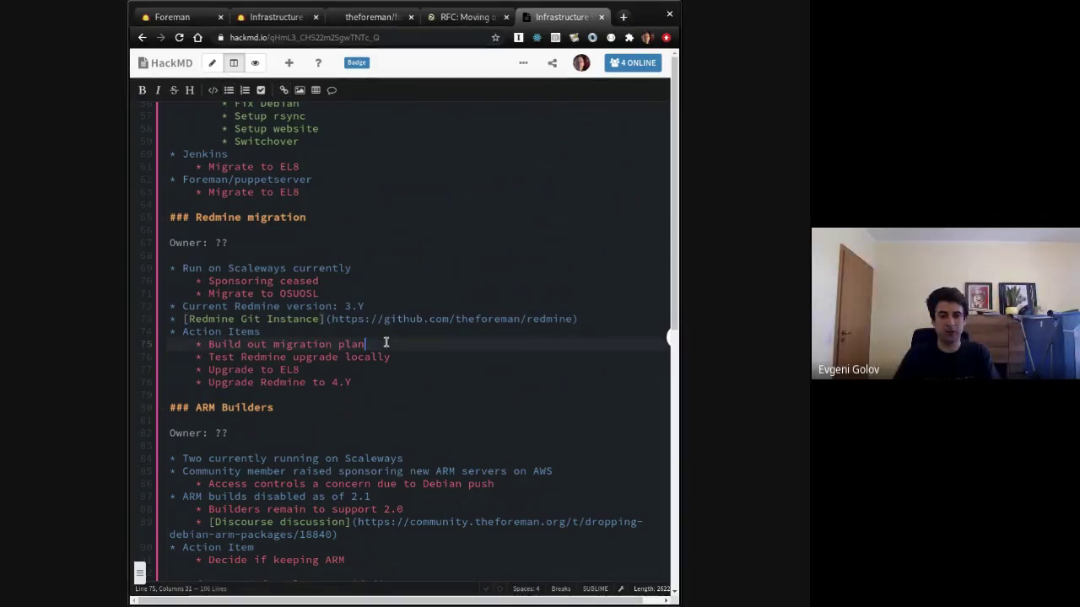
scroll(385, 341, "down", 3)
scroll(385, 341, "down", 2)
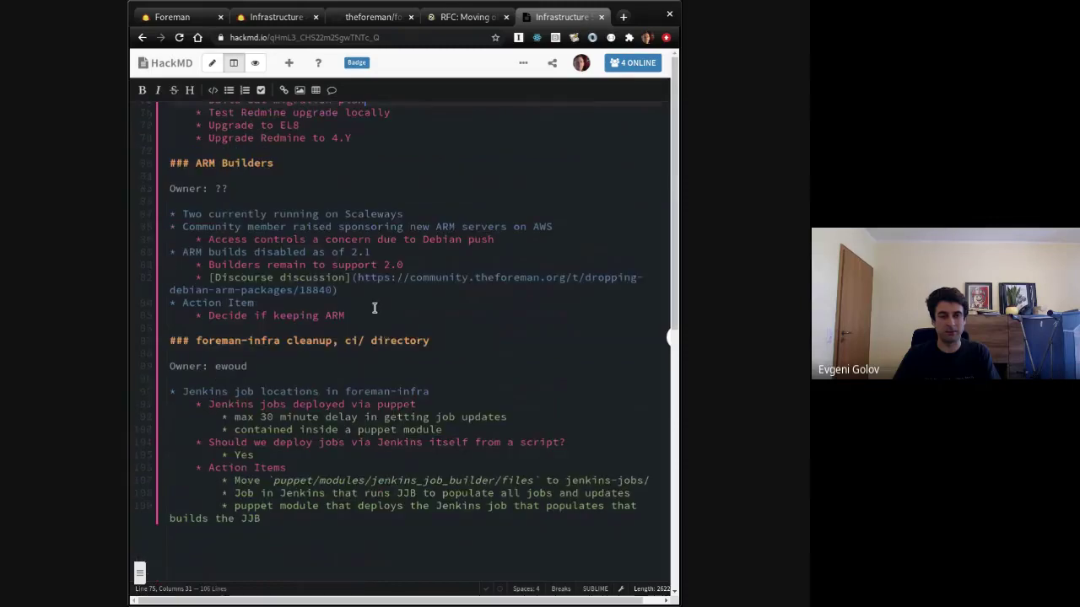
left_click(361, 313)
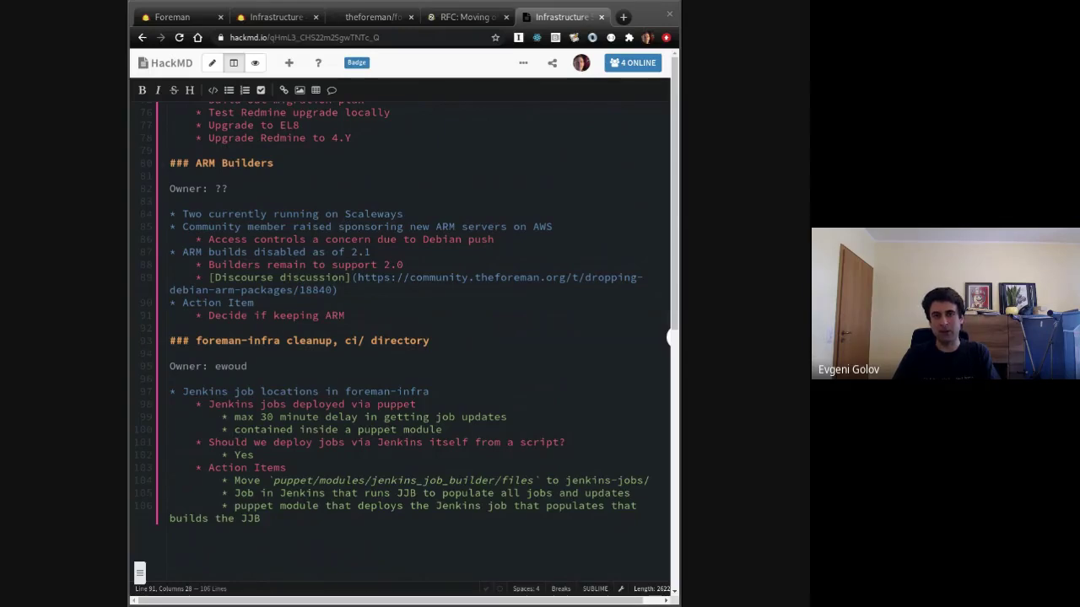
key("alt+Tab")
key("alt+Tab")
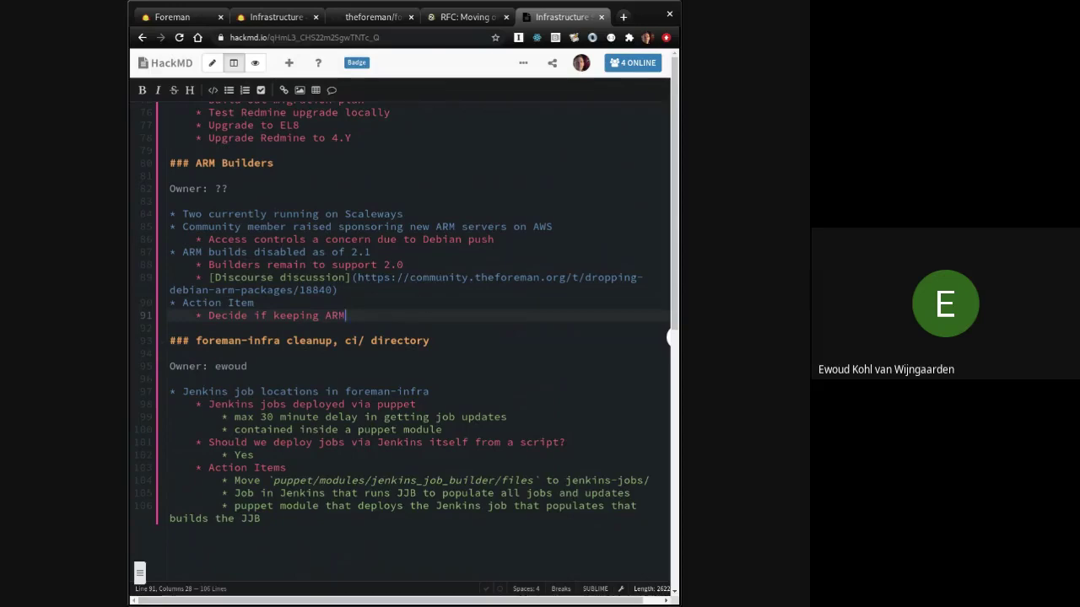
key("Up")
key("Up")
key("Down")
key("Down")
Step: Insert a level-2 heading at the end of the notes, one blank line below the foreman-infra cleanup action items
left_click(330, 515)
key("Return")
key("Return")
key("Return")
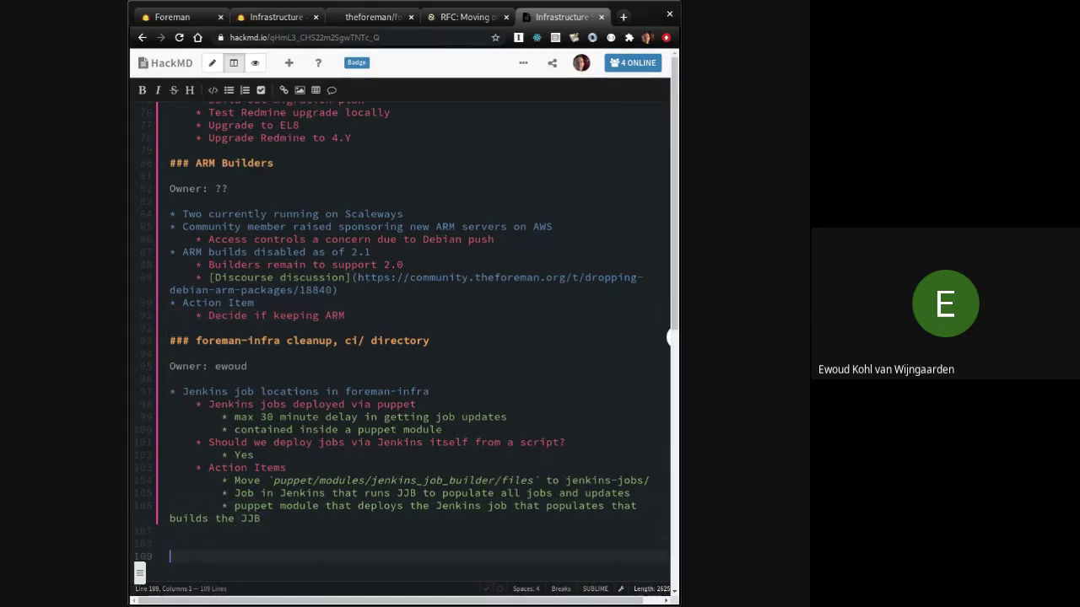
key("BackSpace")
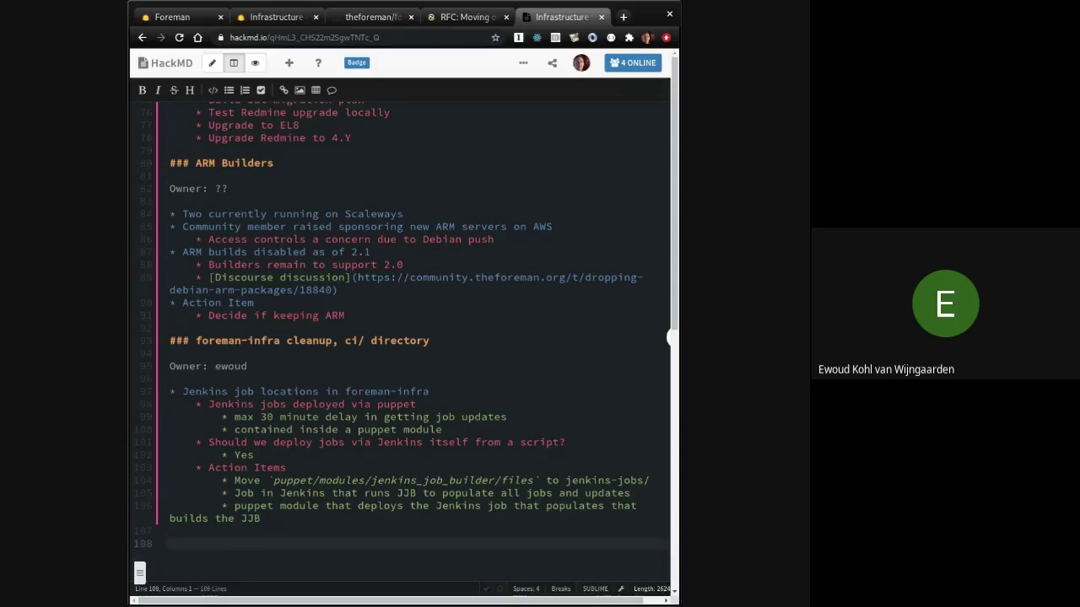
type("#")
left_click(330, 517)
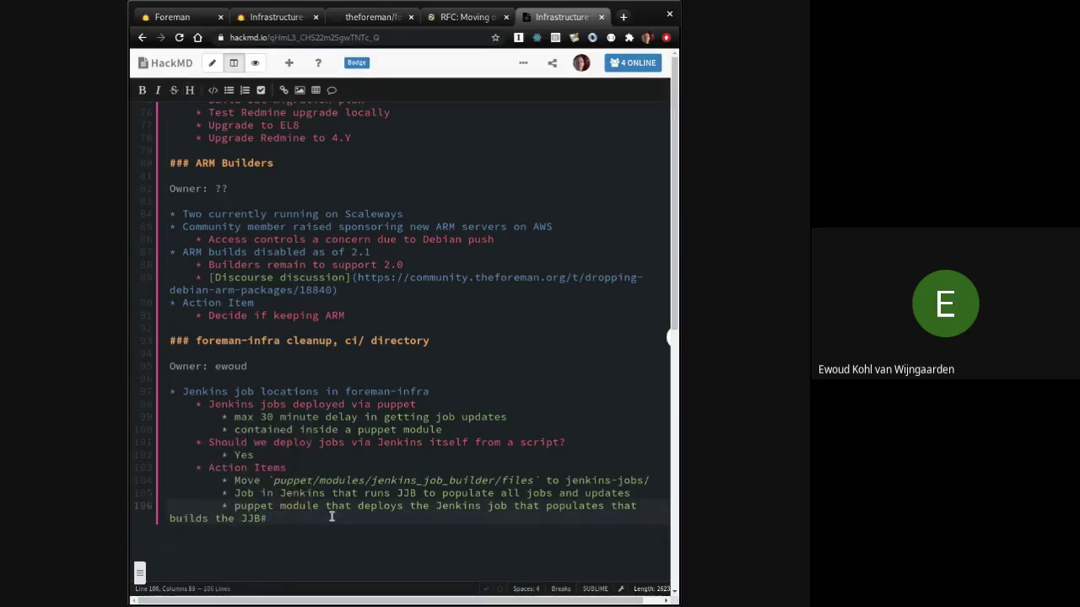
key("Down")
key("Down")
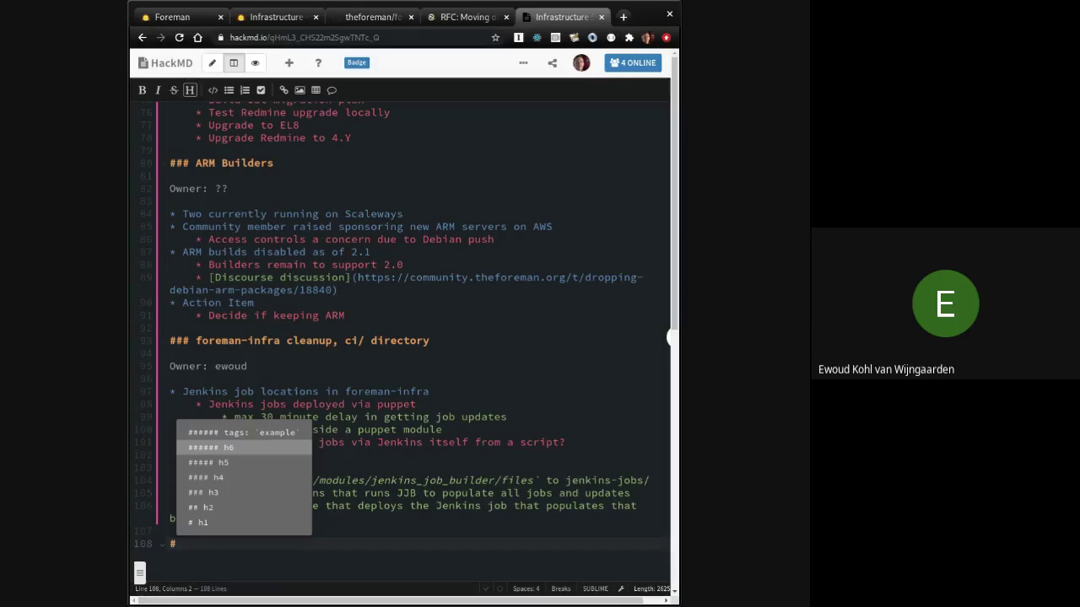
key("Down")
key("Down")
key("Down")
key("Down")
key("Return")
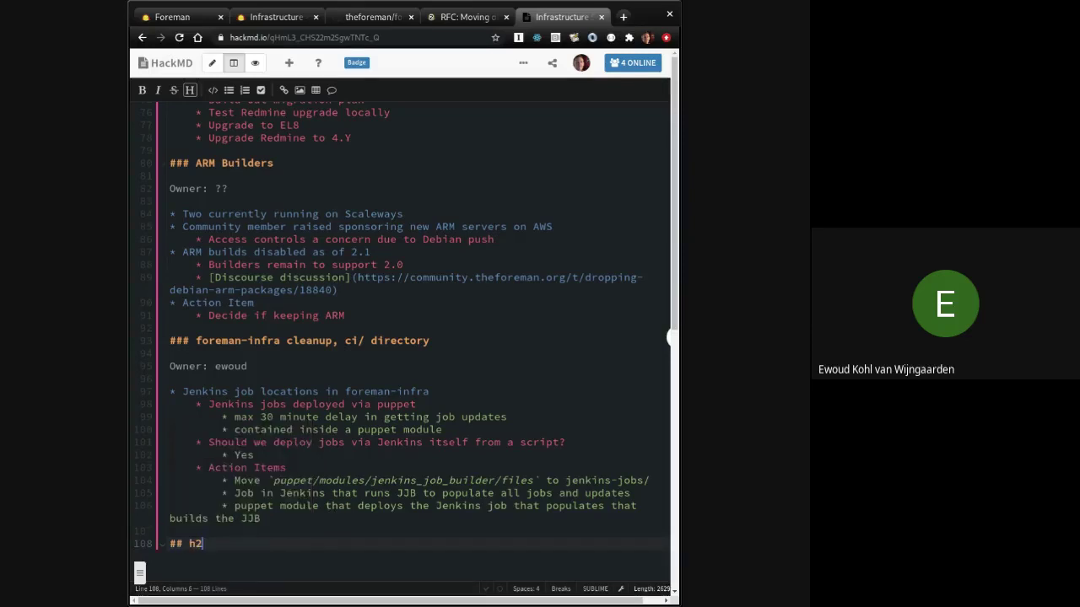
Step: Replace the new level-2 heading's placeholder text with "Next Steps" and start a line below it after a blank line
key("BackSpace")
key("BackSpace")
type("Next S")
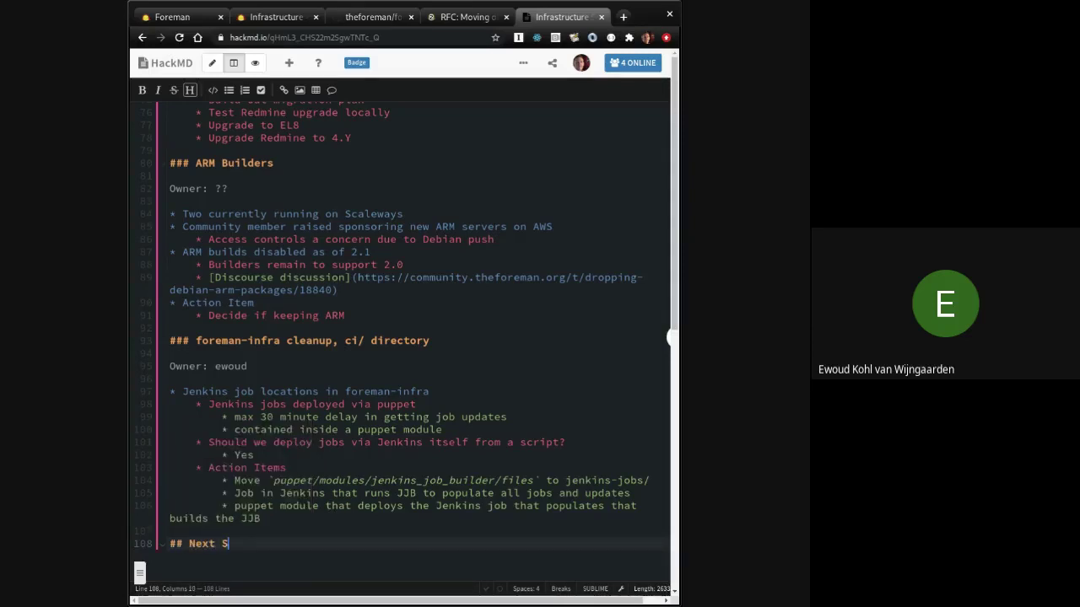
type("teps")
key("Return")
key("Return")
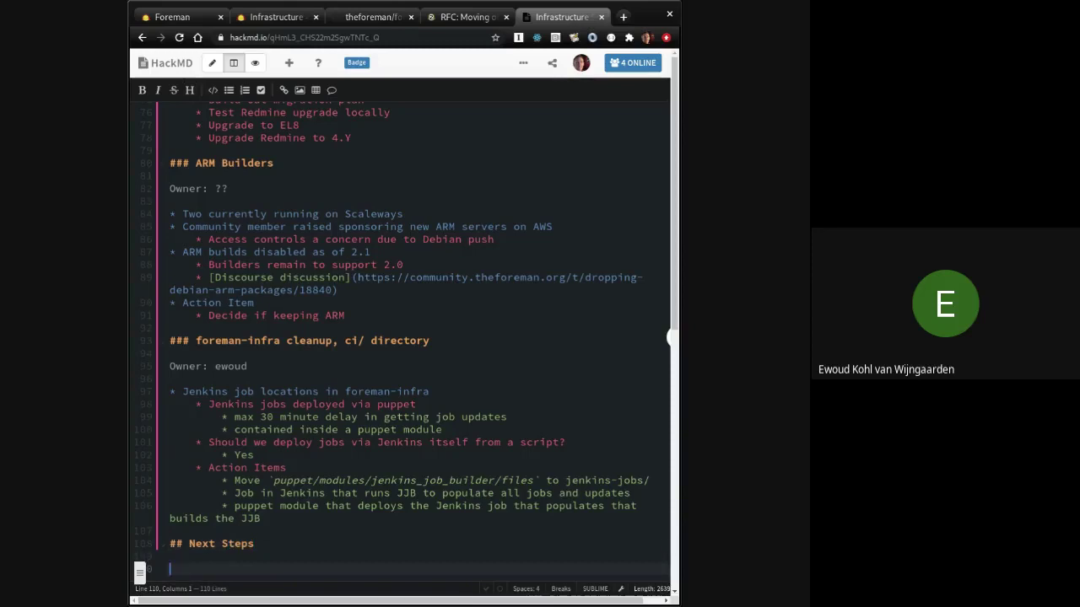
Step: Add the bullet "Schedule Next Meeting" under the Next Steps heading and start another bullet below it
type("* Schedule N")
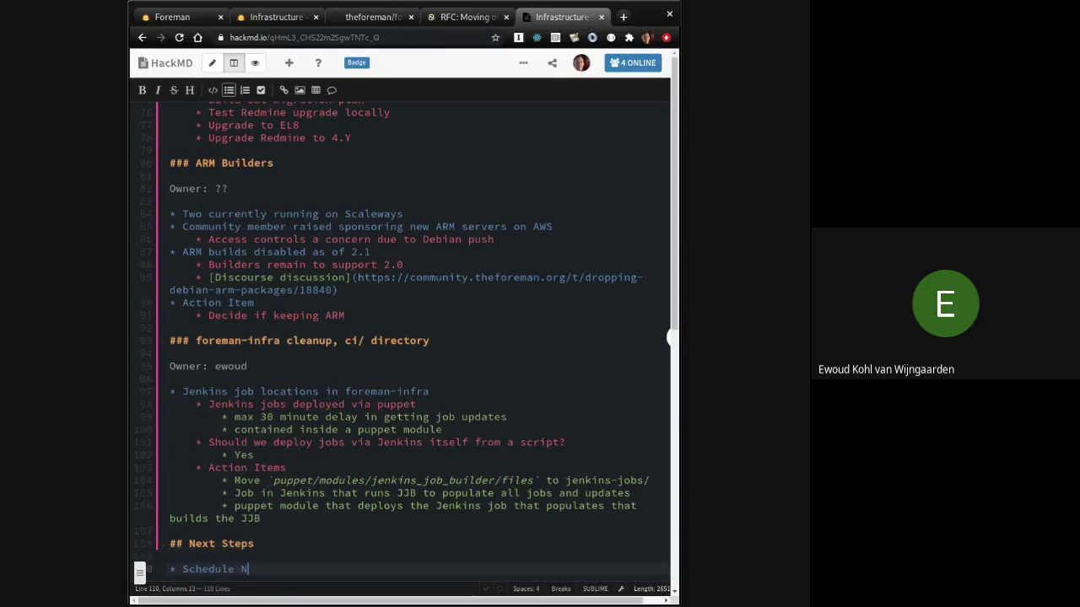
type("ext M")
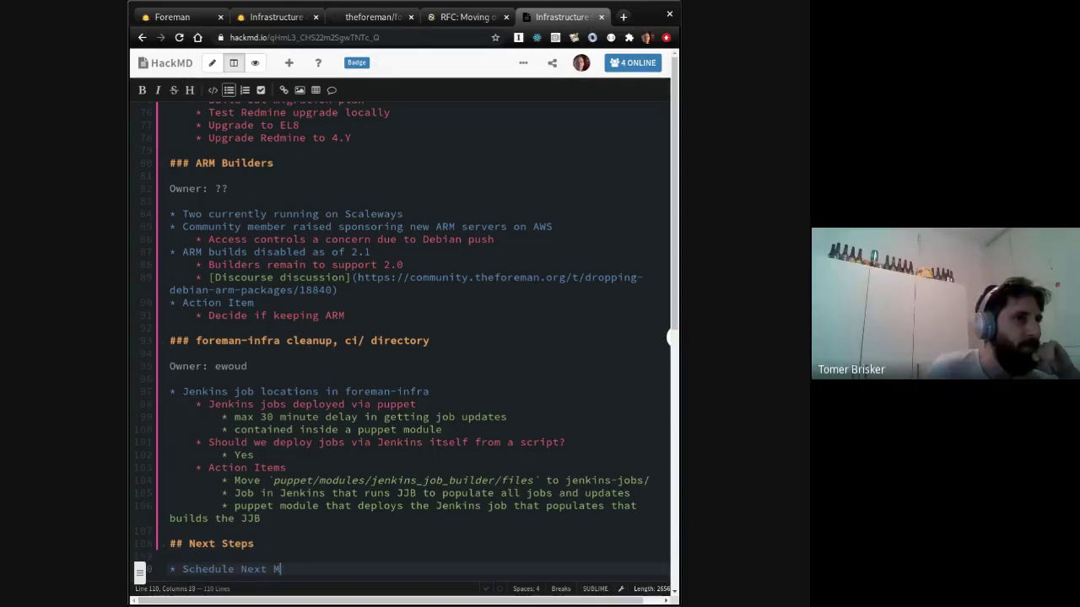
type("eeting")
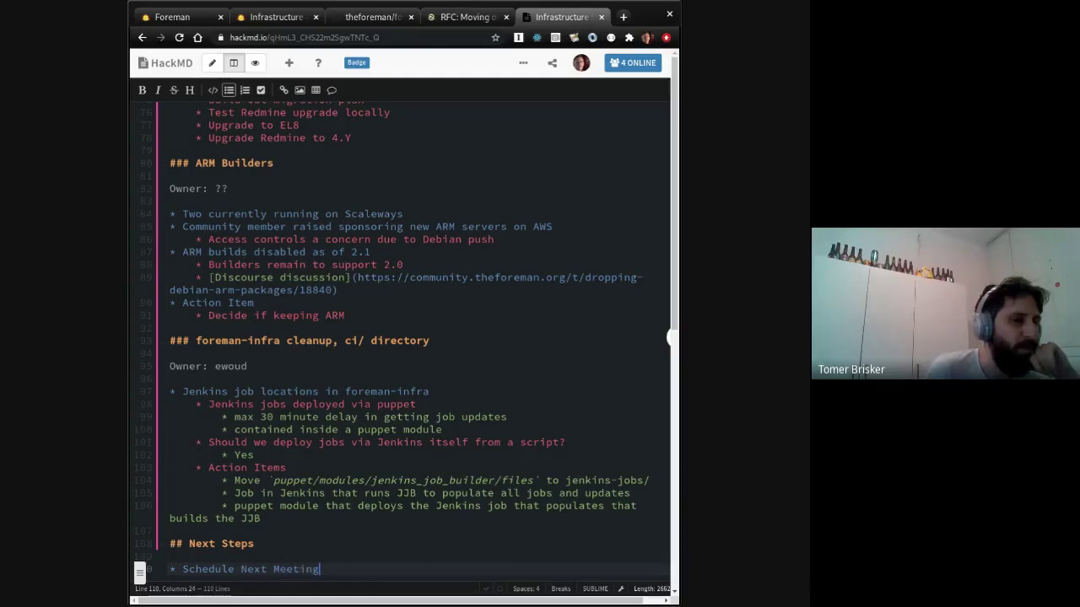
key("Return")
Step: Fill the second Next Steps bullet with "Post Discourse tracking posts for each initiative"
scroll(331, 515, "down", 1)
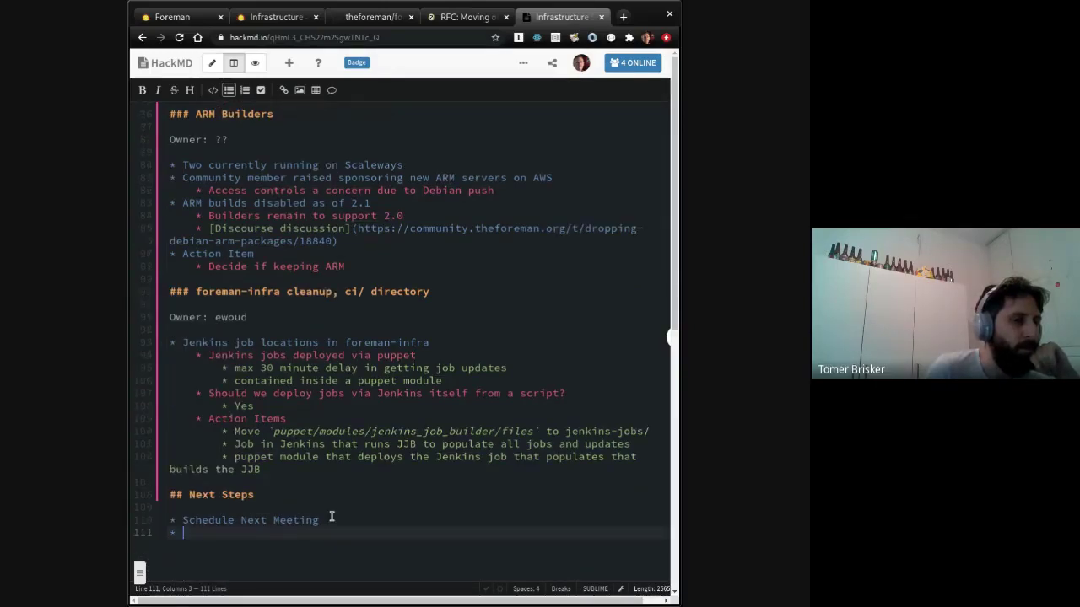
scroll(332, 517, "down", 2)
type("Post RFC")
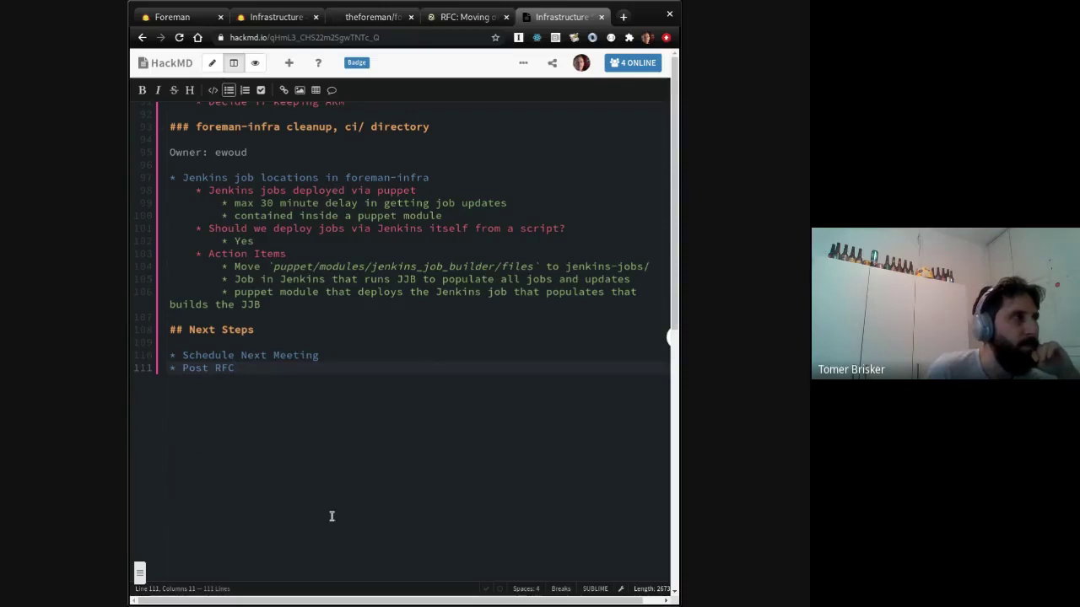
key("BackSpace")
key("BackSpace")
key("BackSpace")
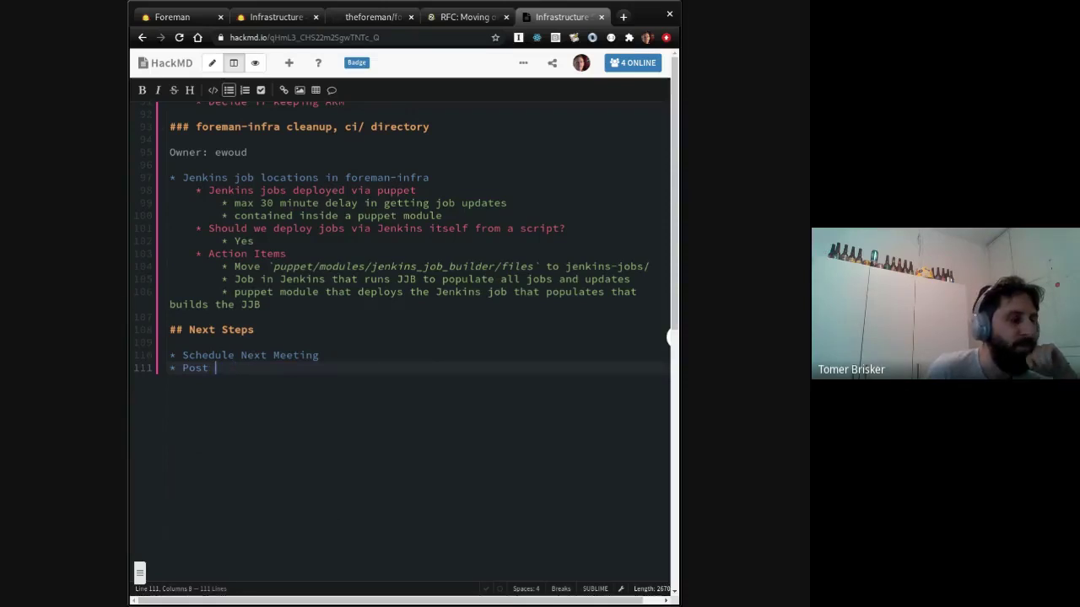
type("Discourse tr")
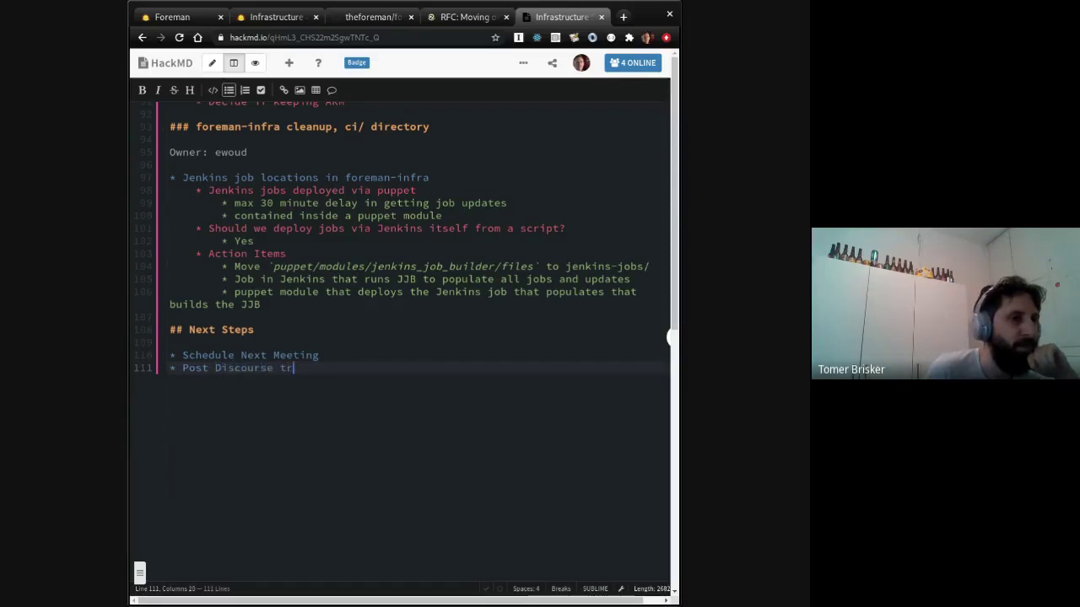
type("acking posts ")
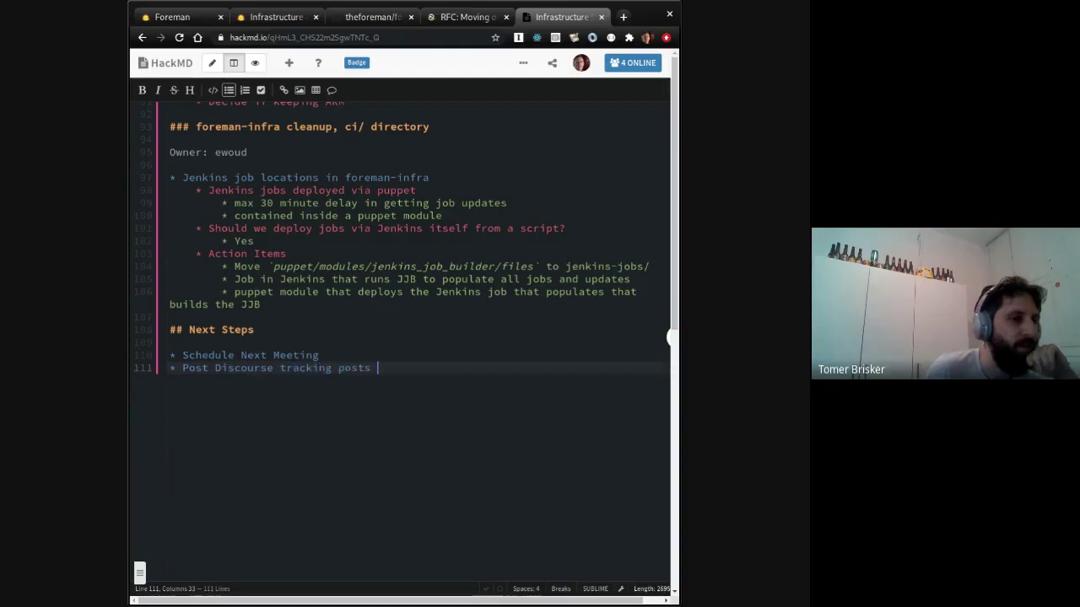
type("for")
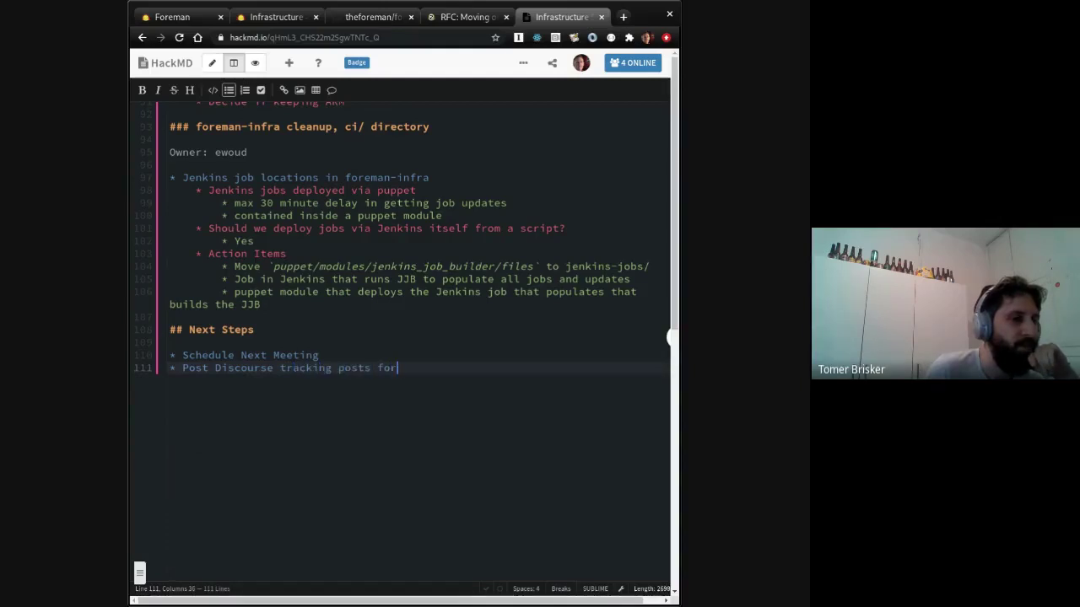
type(" each initiative")
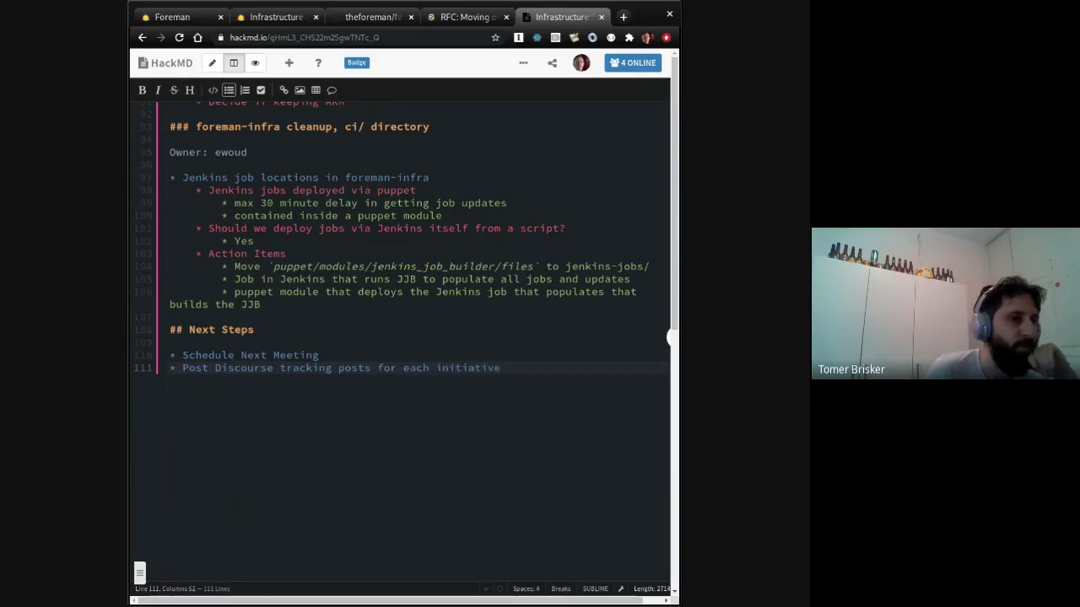
Step: Add a nested bullet "Track updates" under the Discourse posts item, followed by a top-level bullet "Finish Webserver migration"
key("Return")
key("Tab")
type("Track updates")
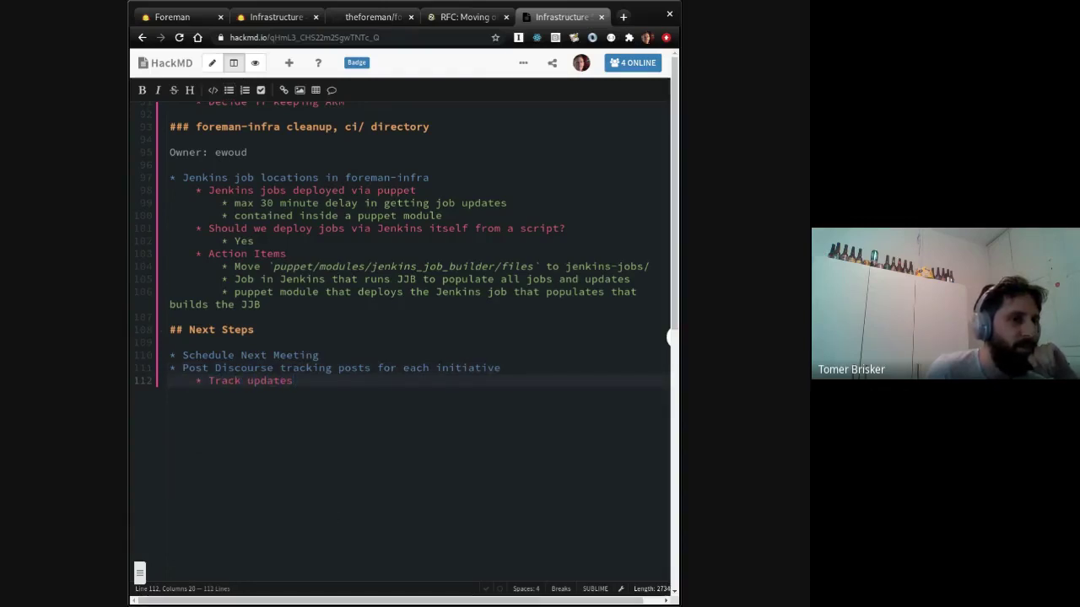
key("Return")
key("shift+Tab")
type("Finish Webserver migration")
Step: Change the "Next Steps" heading's text to "Target for Next Meeting", keeping it a level-2 heading
key("Up")
key("Up")
key("Up")
key("Down")
key("Up")
key("Up")
key("Up")
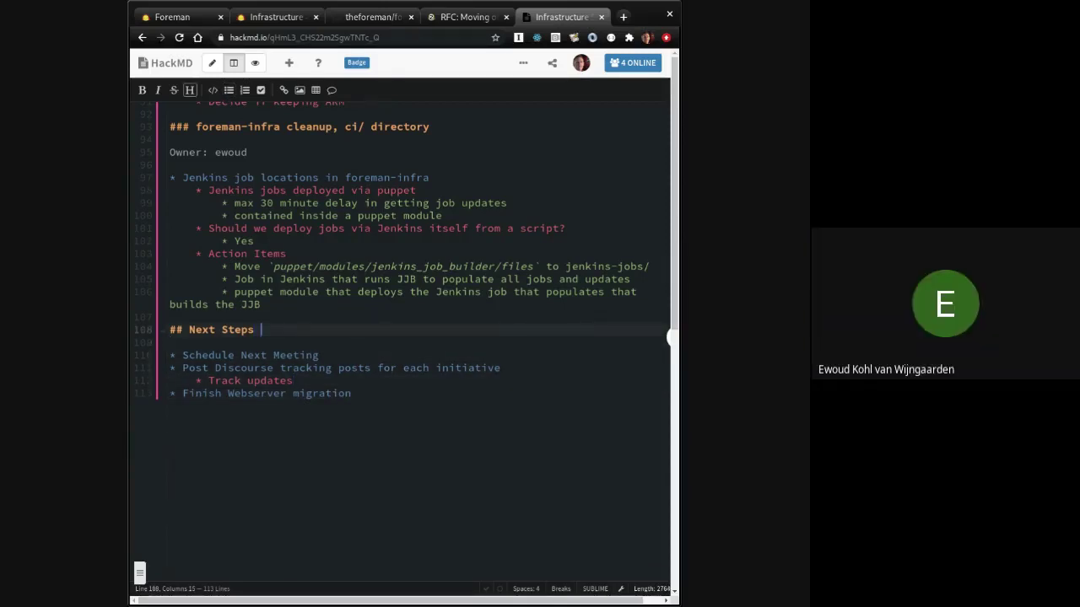
type("before ")
type("N")
key("BackSpace")
key("BackSpace")
key("BackSpace")
key("BackSpace")
key("BackSpace")
key("BackSpace")
key("BackSpace")
key("BackSpace")
key("BackSpace")
key("BackSpace")
key("BackSpace")
key("BackSpace")
key("BackSpace")
key("BackSpace")
key("BackSpace")
key("BackSpace")
key("BackSpace")
key("BackSpace")
key("BackSpace")
key("BackSpace")
key("BackSpace")
type("Target for Next Meeting")
Step: Add the bullets "Migrate all docs" and "Move jenkins-jobs" at the end of the next-meeting target list
key("Down")
key("Down")
key("Down")
key("Down")
key("Down")
key("End")
key("Return")
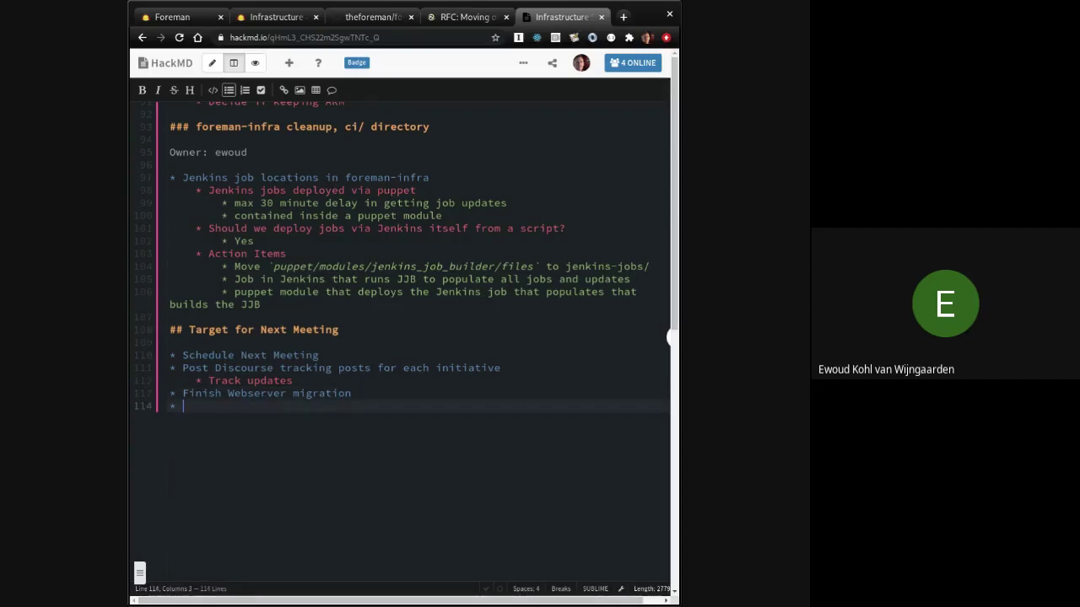
type("Migrate")
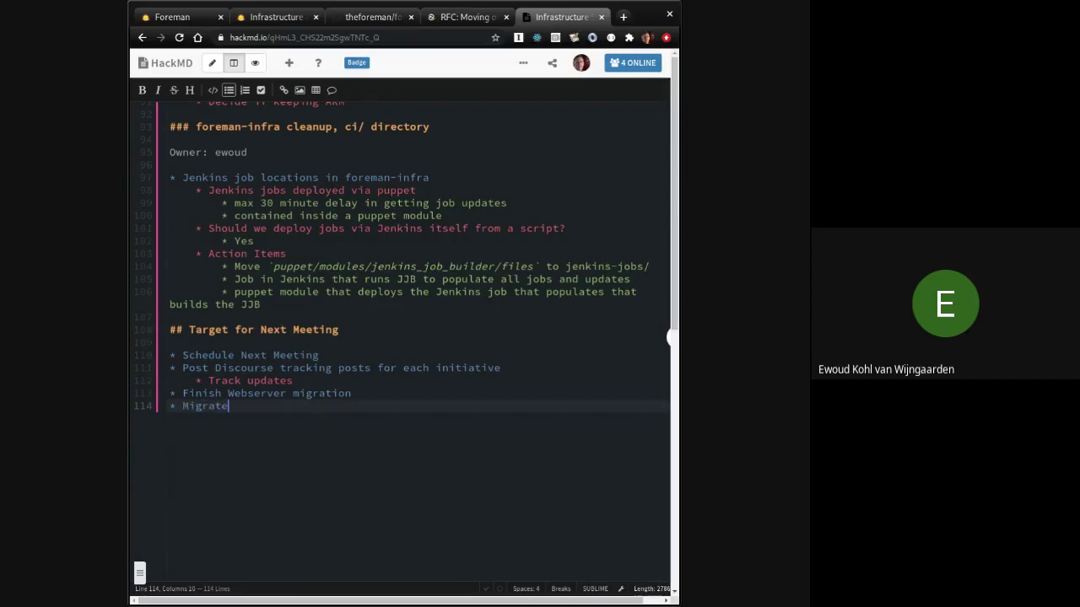
type(" all docs")
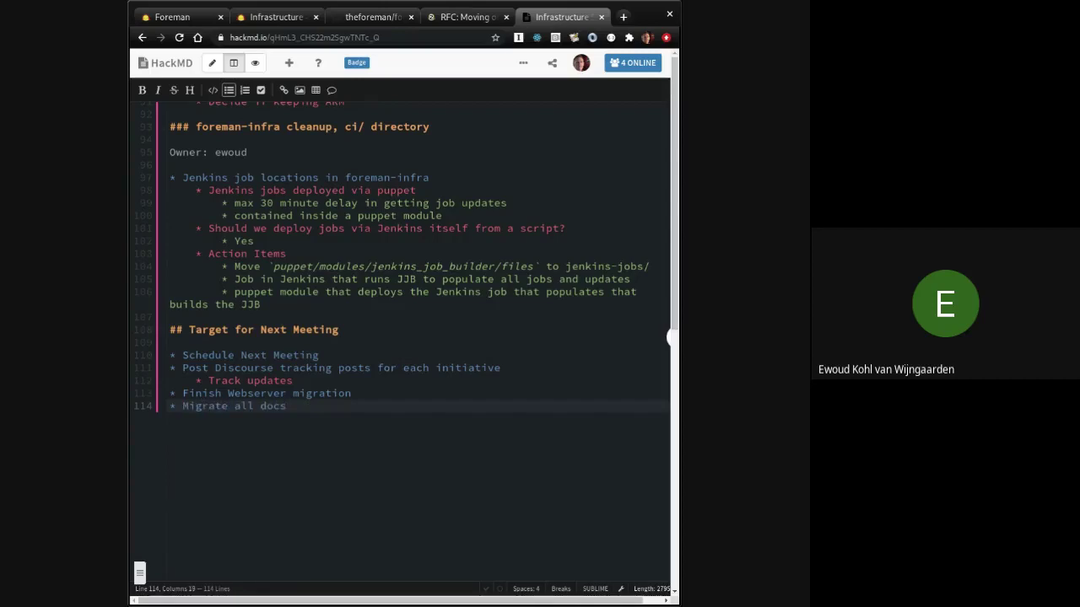
key("Return")
type("Move ")
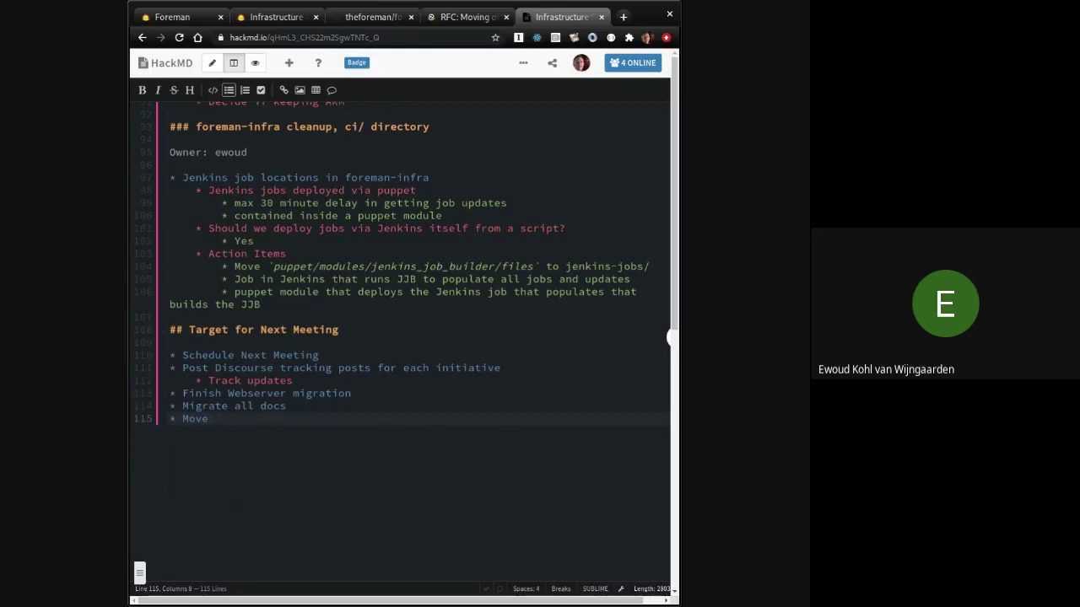
type("jenkins-jobs")
Step: Review the meeting notes from the next-meeting targets back through the initiatives to the agenda and areas of care
scroll(332, 517, "up", 3)
scroll(331, 517, "up", 15)
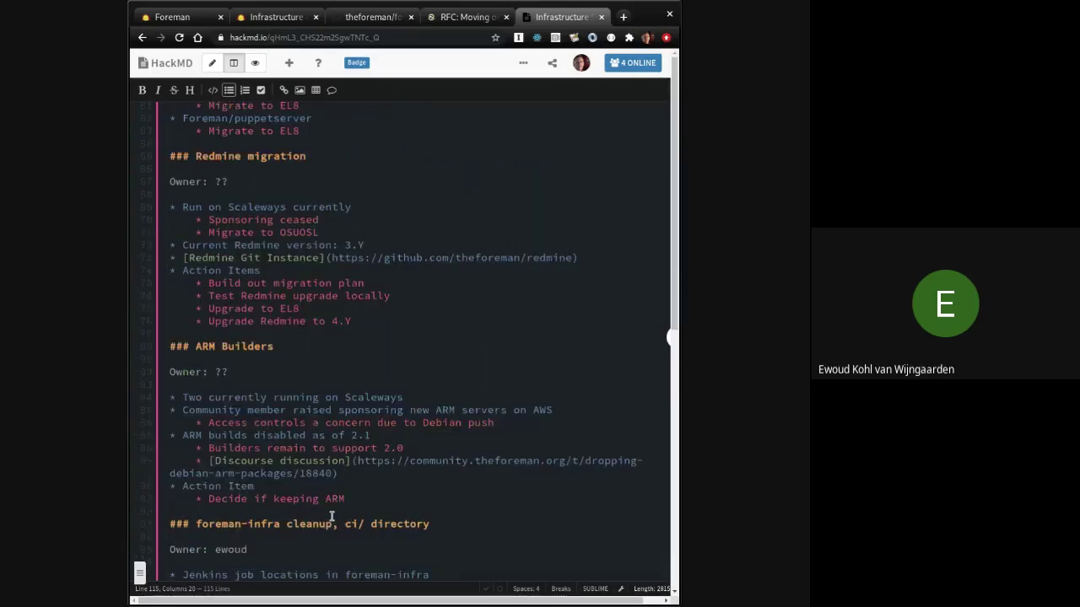
scroll(331, 516, "up", 4)
scroll(331, 516, "down", 17)
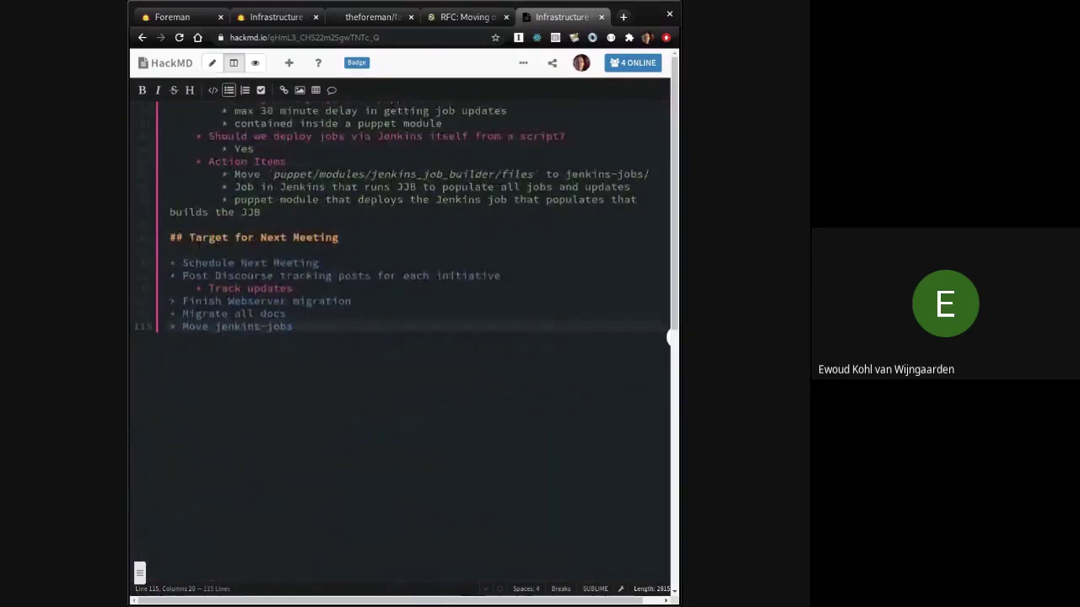
scroll(323, 410, "up", 3)
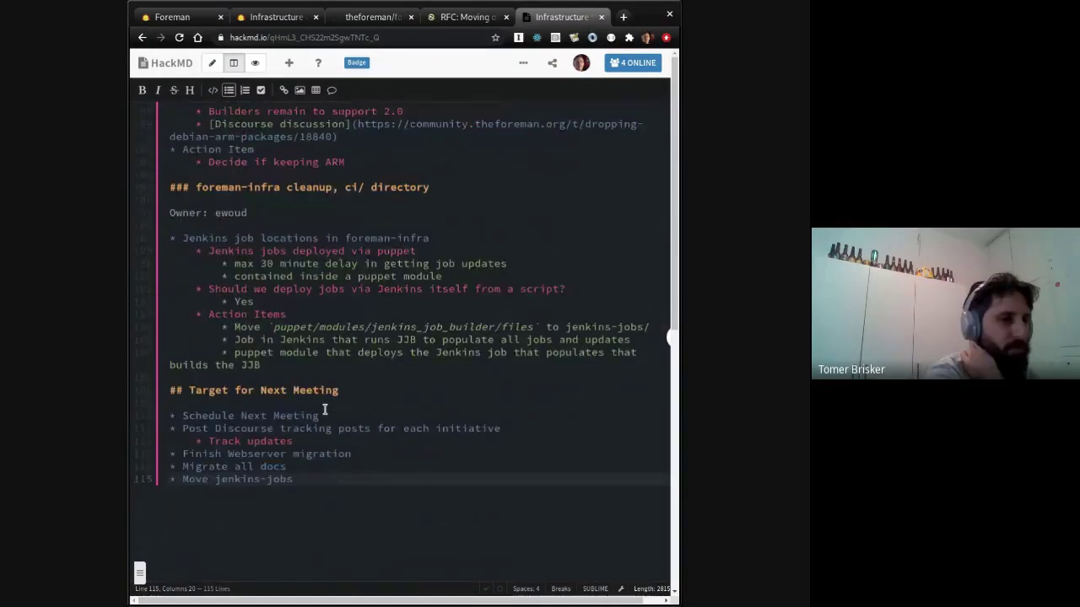
scroll(327, 408, "up", 4)
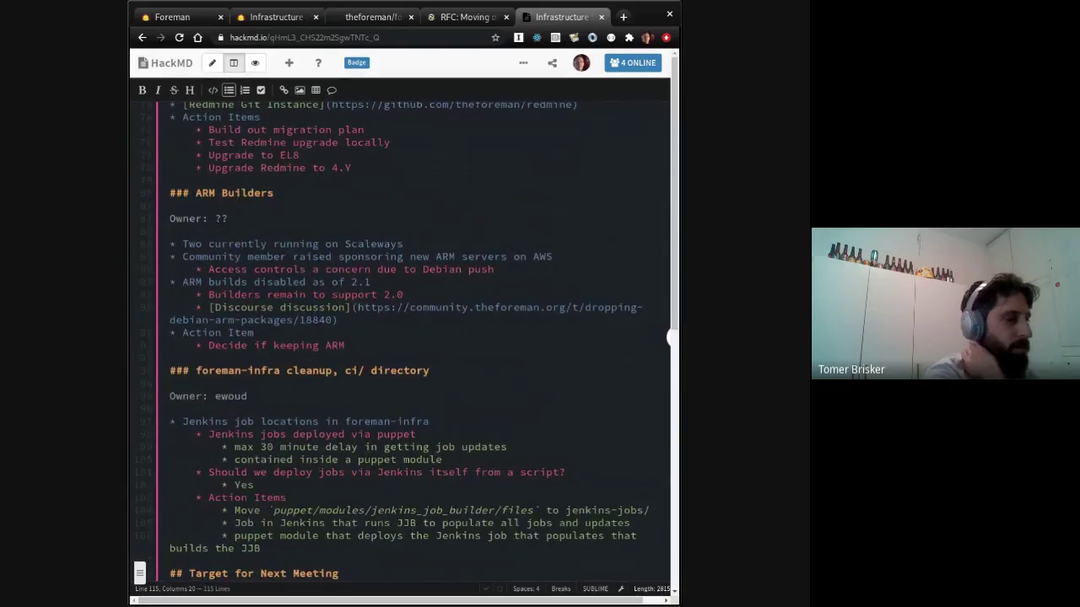
scroll(453, 463, "up", 5)
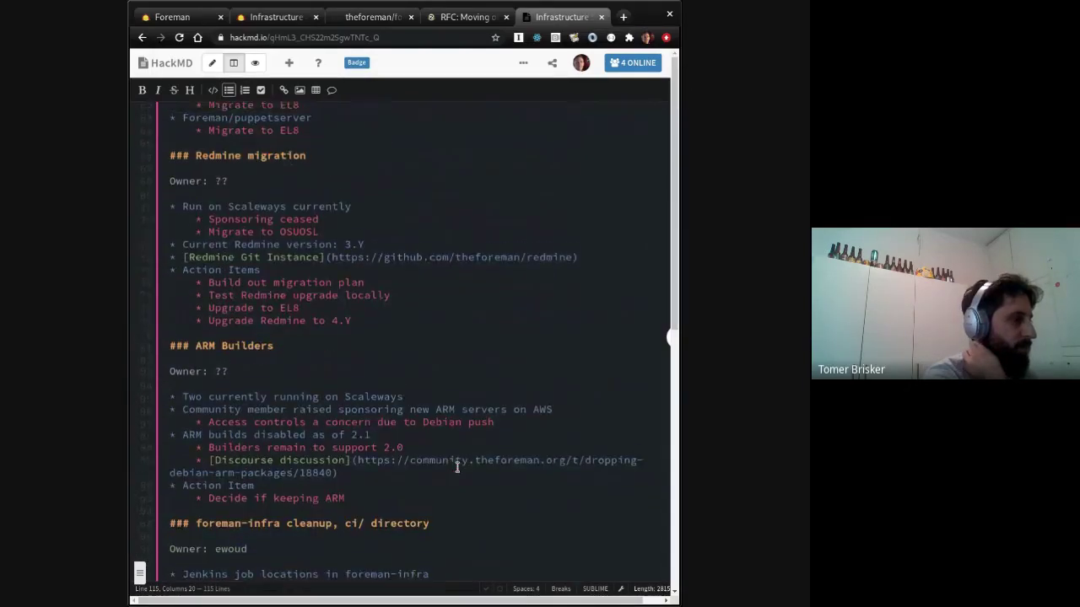
scroll(456, 469, "down", 5)
scroll(457, 469, "up", 10)
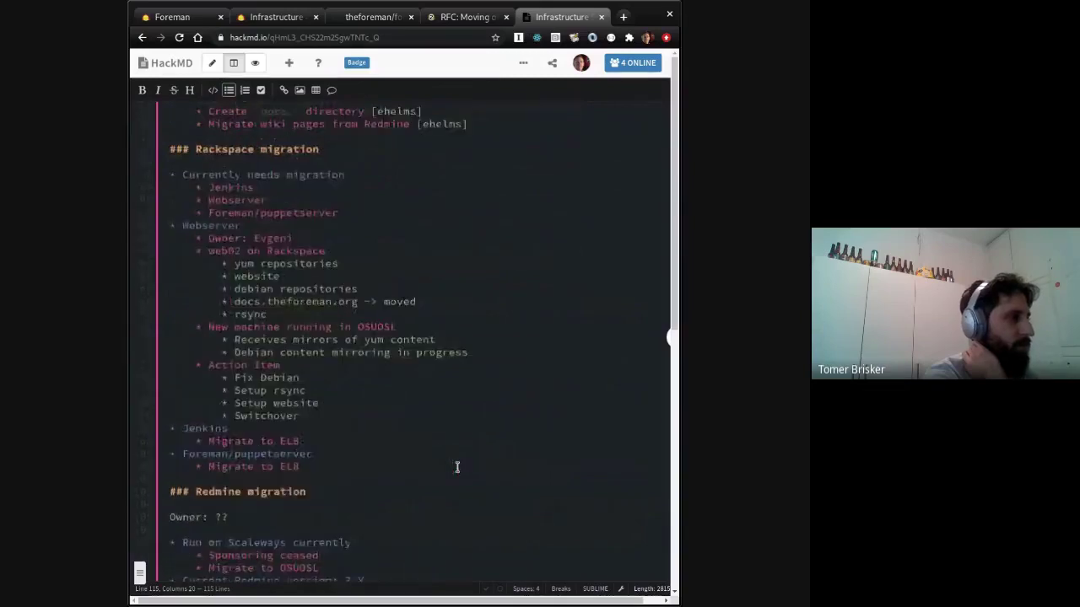
scroll(456, 467, "up", 3)
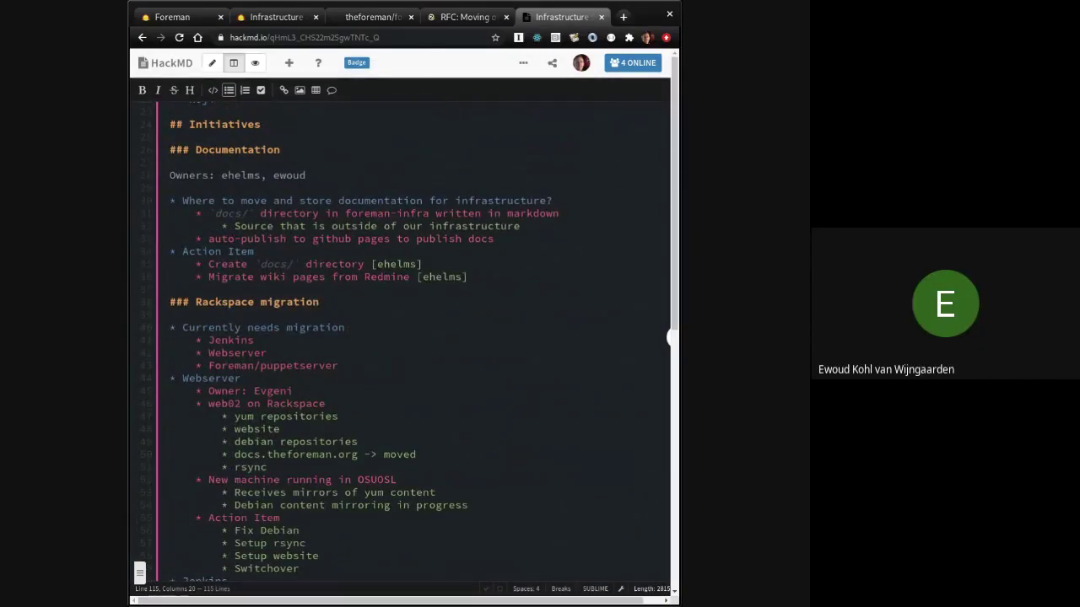
scroll(441, 448, "down", 7)
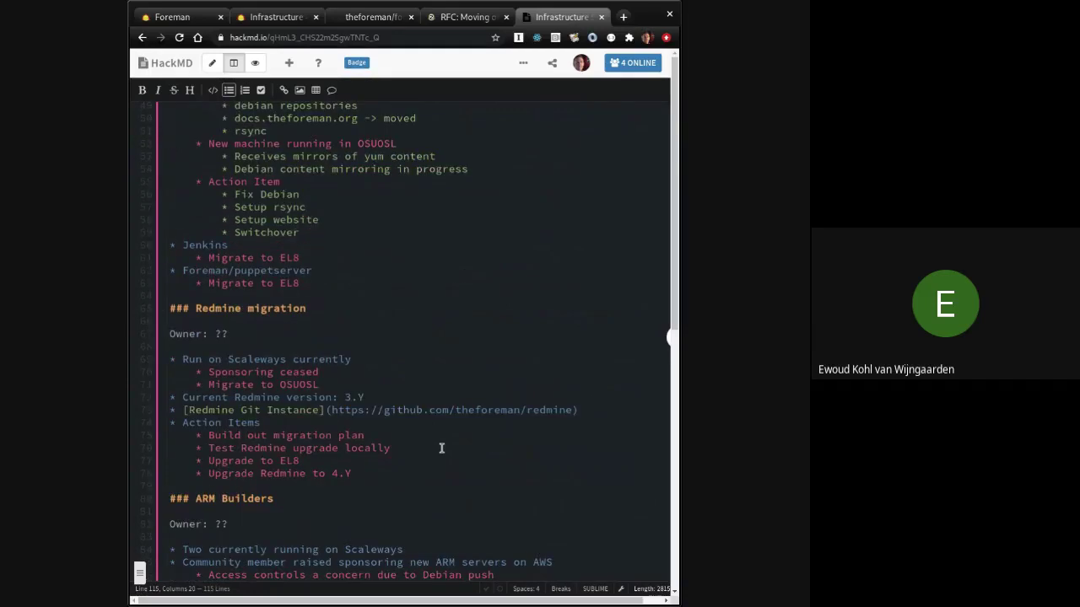
scroll(440, 448, "down", 5)
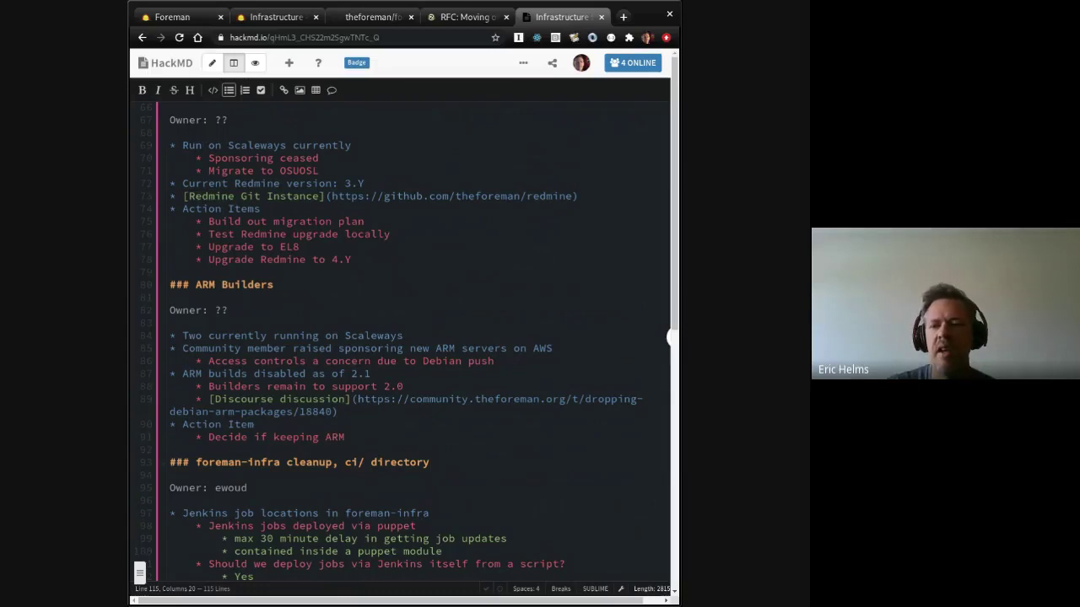
scroll(381, 333, "down", 5)
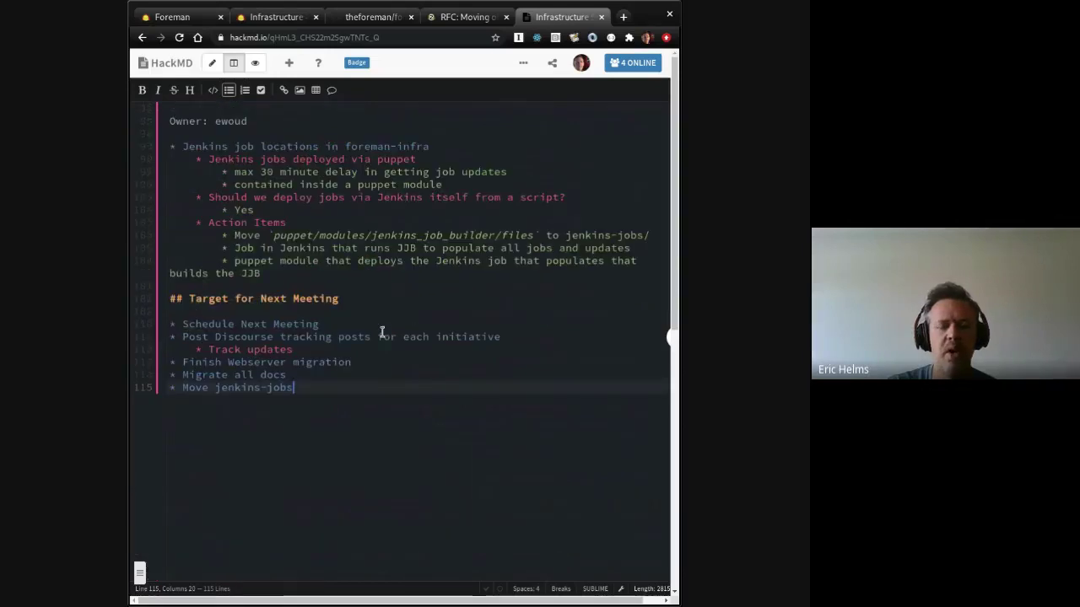
scroll(381, 333, "up", 2)
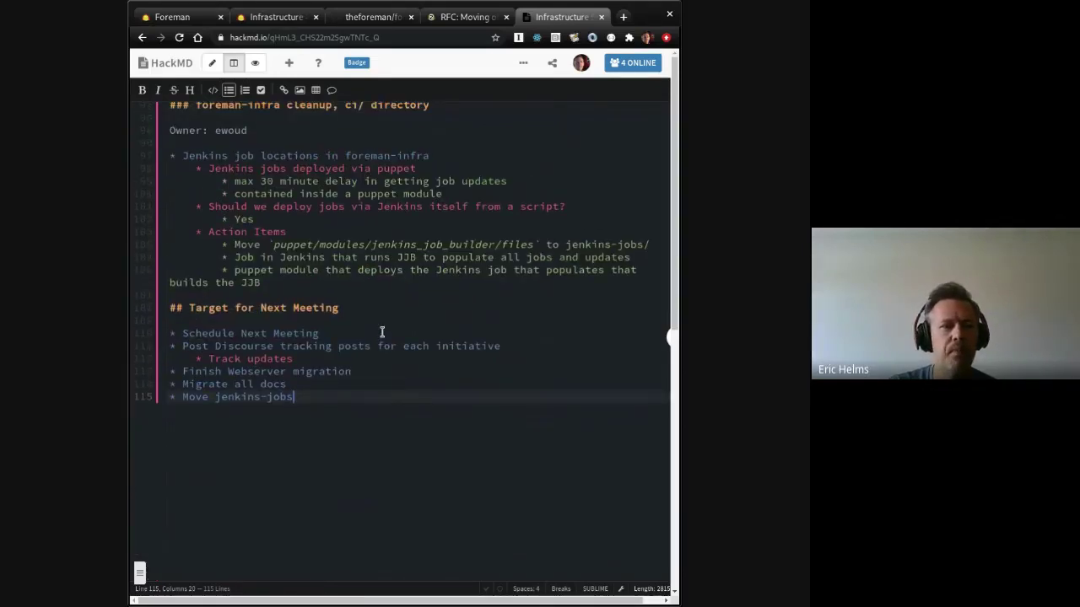
scroll(382, 333, "up", 1)
scroll(381, 333, "down", 2)
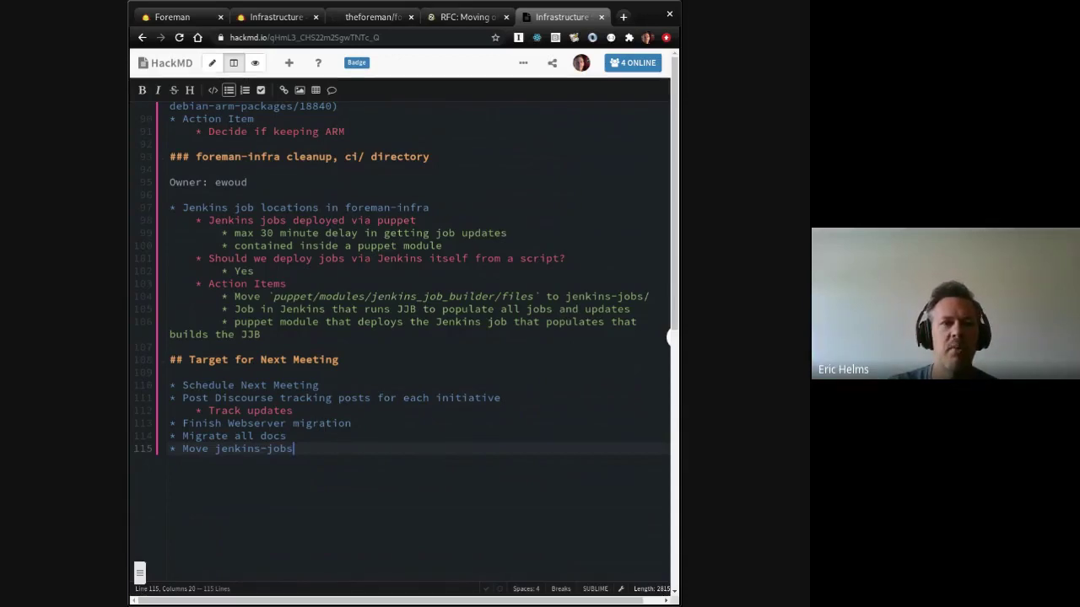
scroll(340, 447, "up", 4)
scroll(340, 447, "up", 3)
scroll(340, 448, "up", 11)
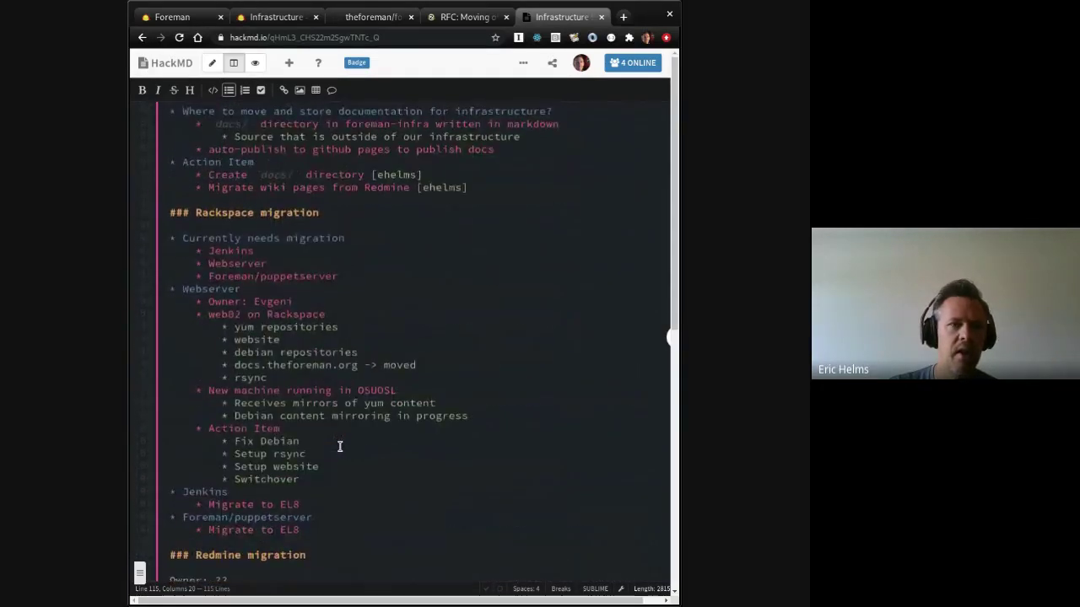
scroll(340, 447, "up", 10)
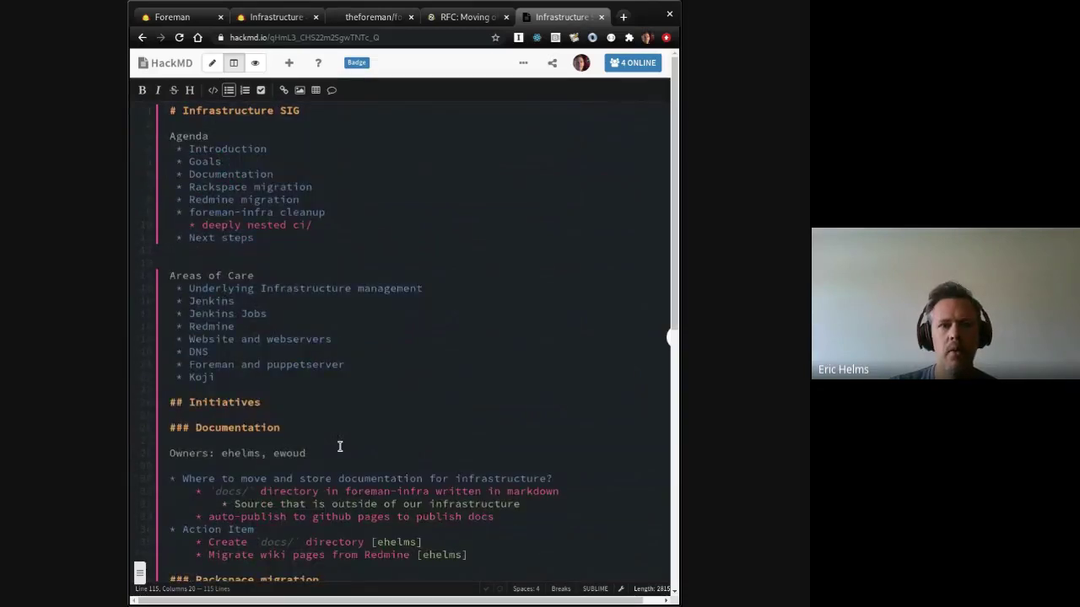
Step: Switch to the Foreman community forum, open its home page and look through the category list, including RFCs and Infra & CI
left_click(468, 18)
scroll(337, 338, "up", 10)
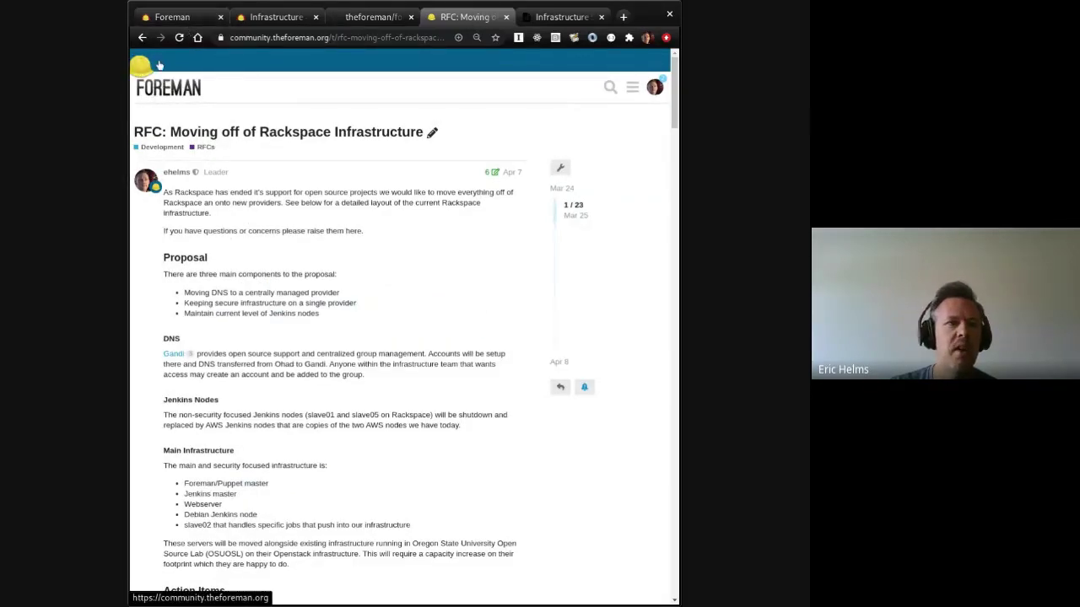
left_click(153, 92)
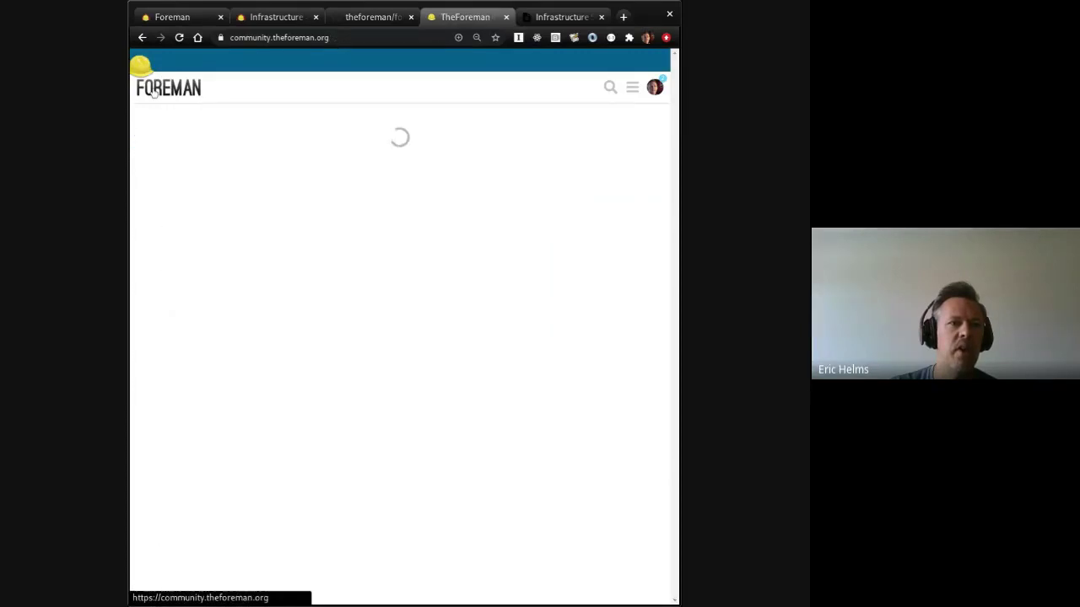
scroll(205, 283, "down", 3)
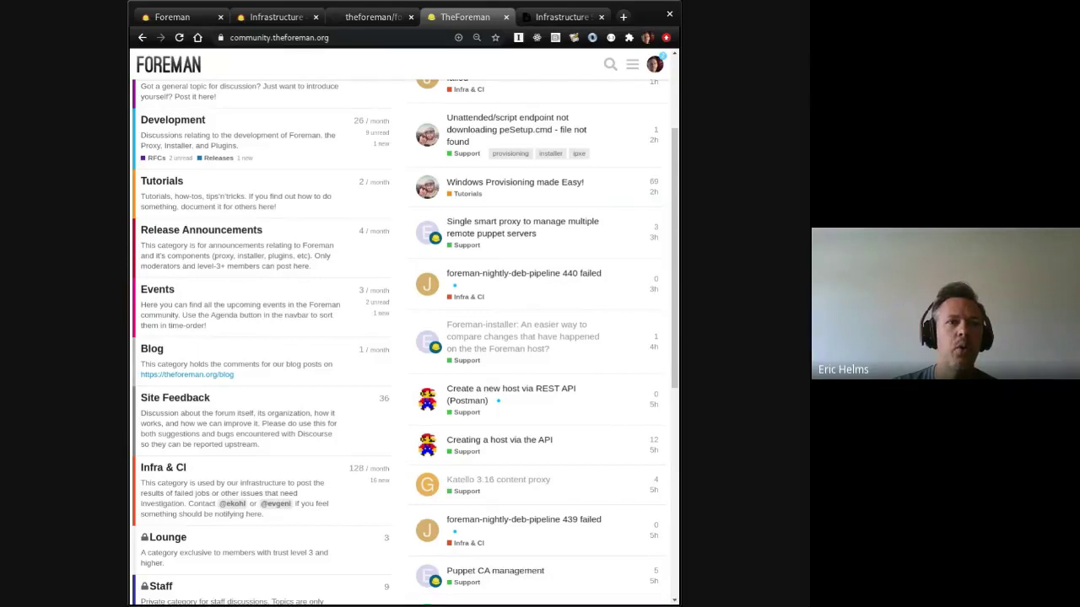
scroll(205, 284, "down", 1)
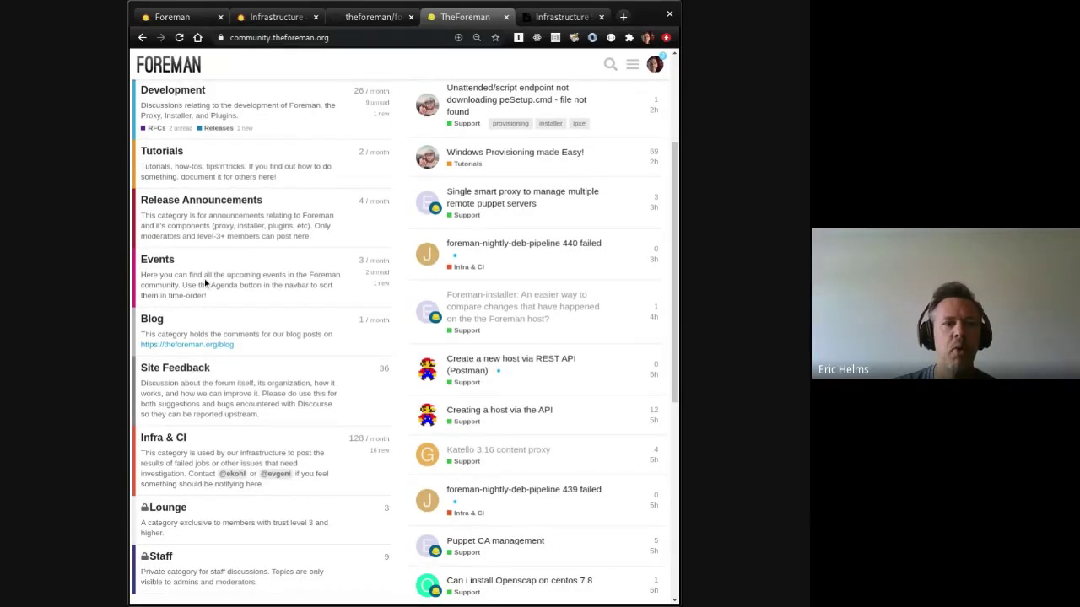
scroll(204, 283, "up", 1)
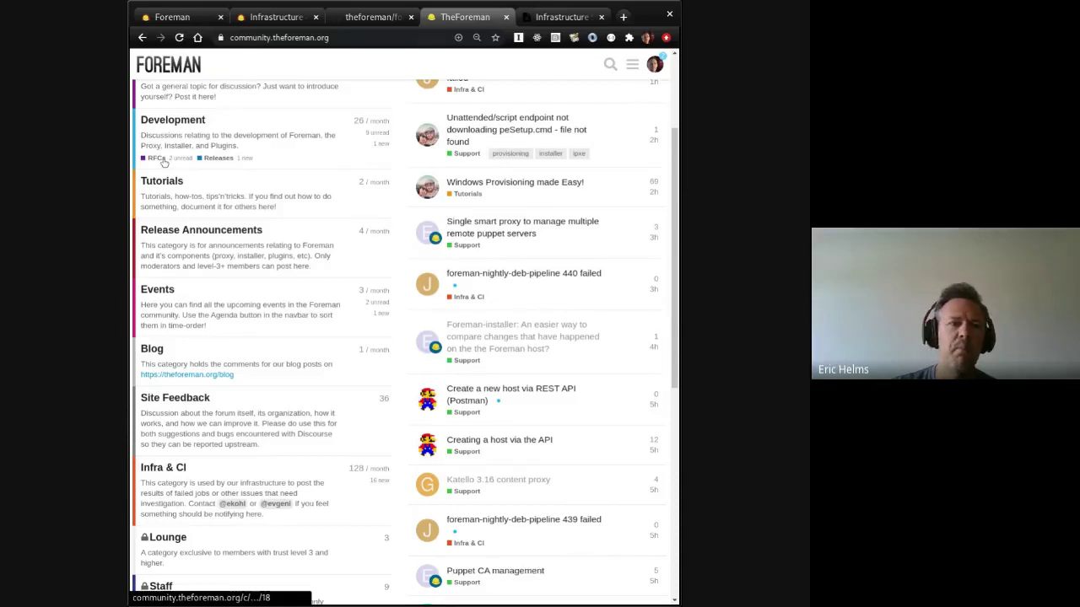
Step: Open the Infra & CI category on the forum and look through its list of latest topics
scroll(236, 339, "down", 1)
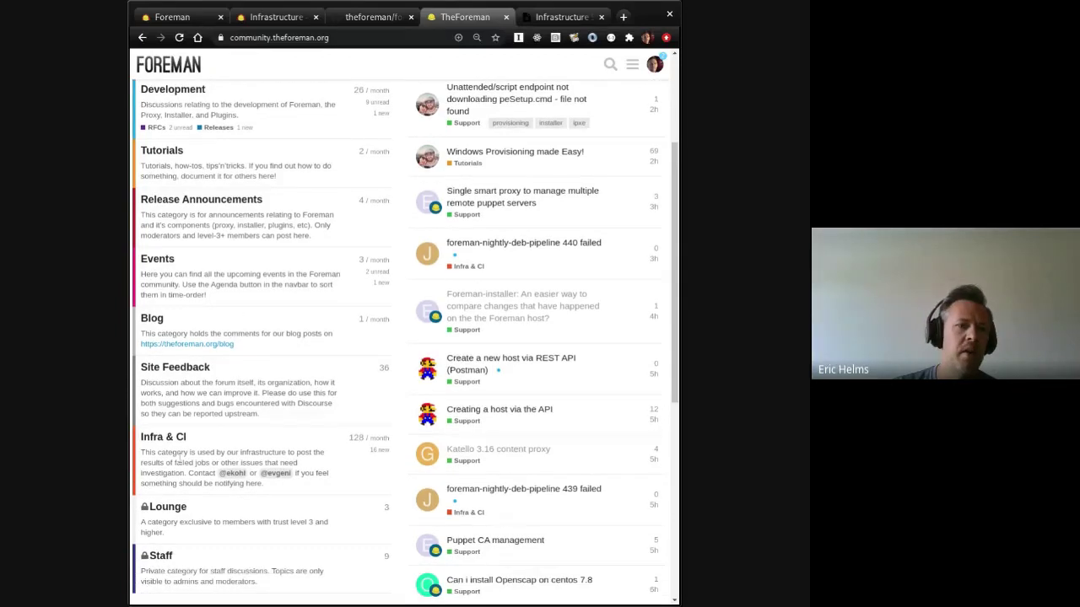
left_click(168, 445)
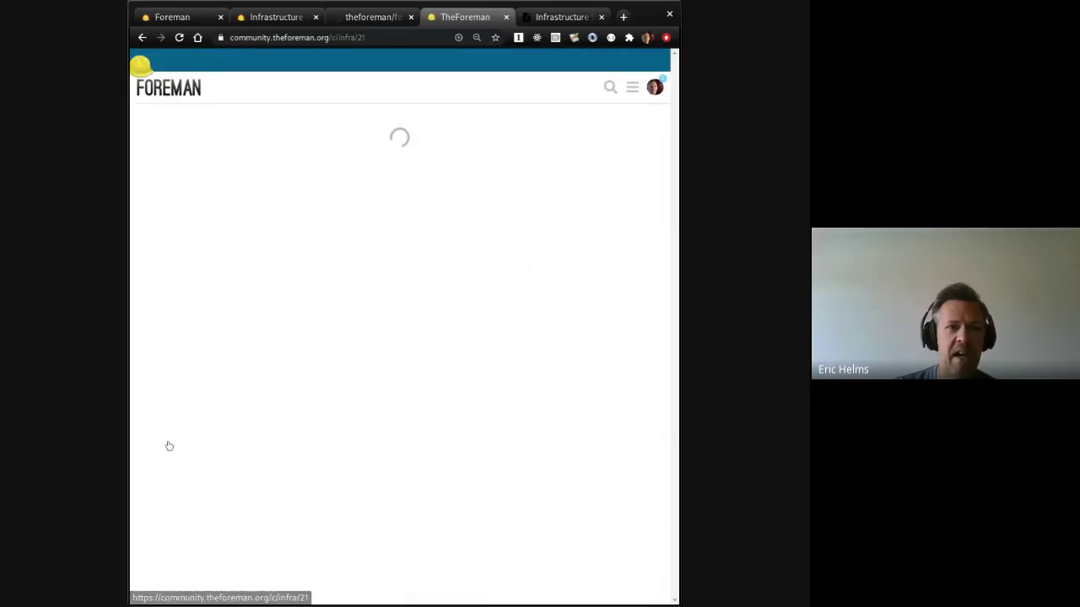
scroll(263, 232, "down", 4)
scroll(263, 228, "down", 2)
scroll(263, 228, "up", 6)
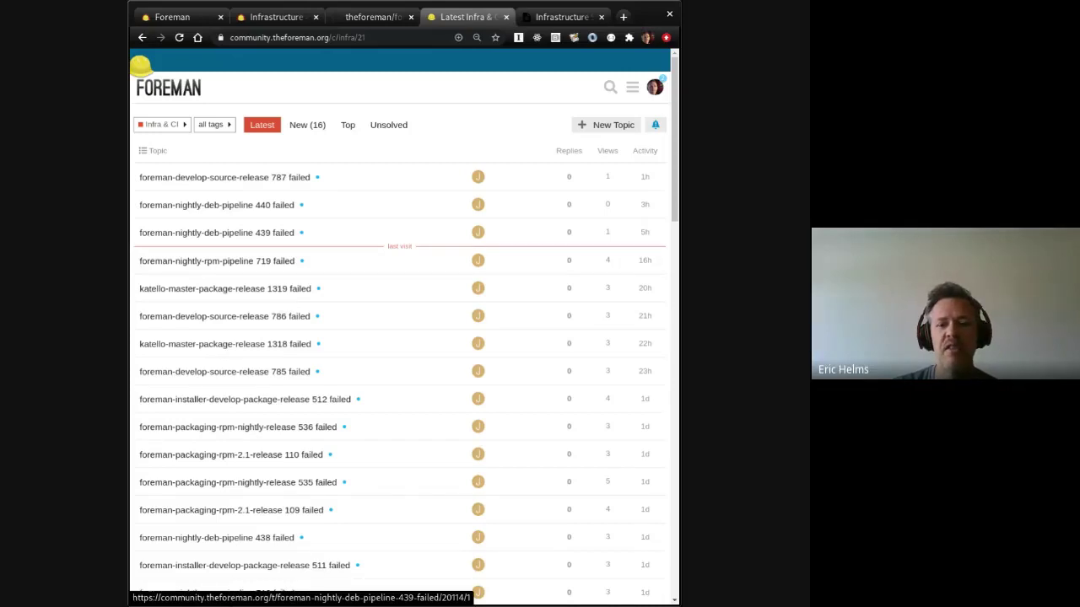
Step: Return to the forum's home page and look over the categories from Development down to Staff
left_click(141, 37)
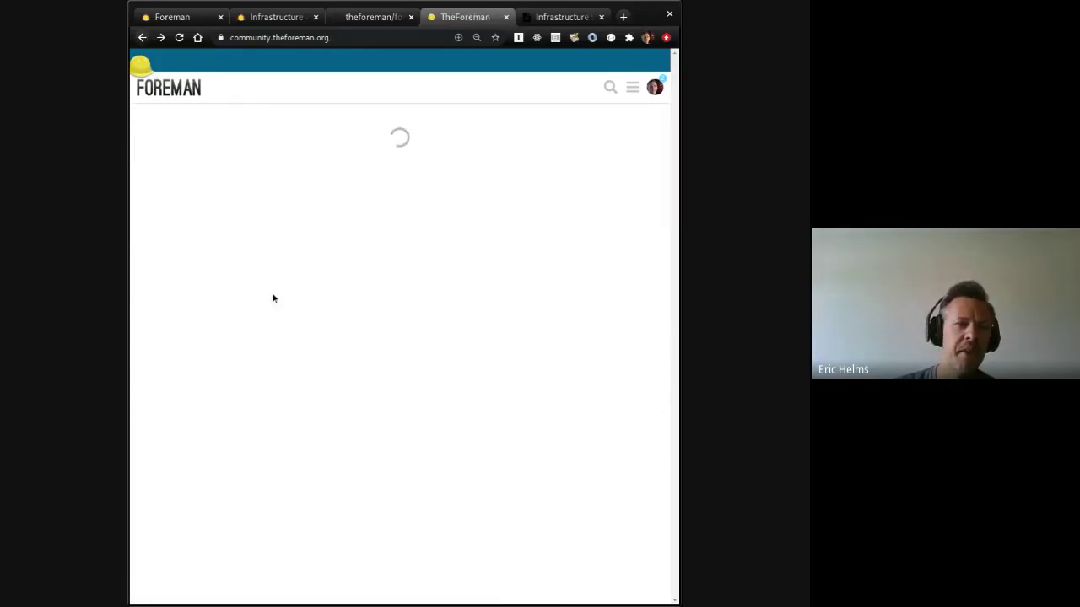
scroll(361, 429, "down", 2)
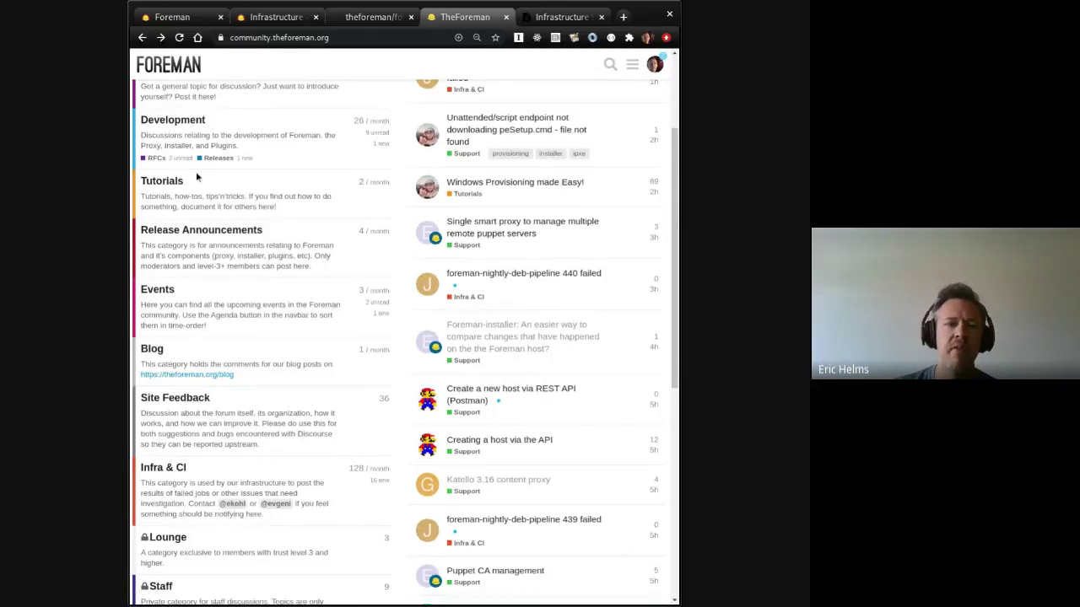
scroll(197, 176, "down", 1)
scroll(197, 175, "down", 1)
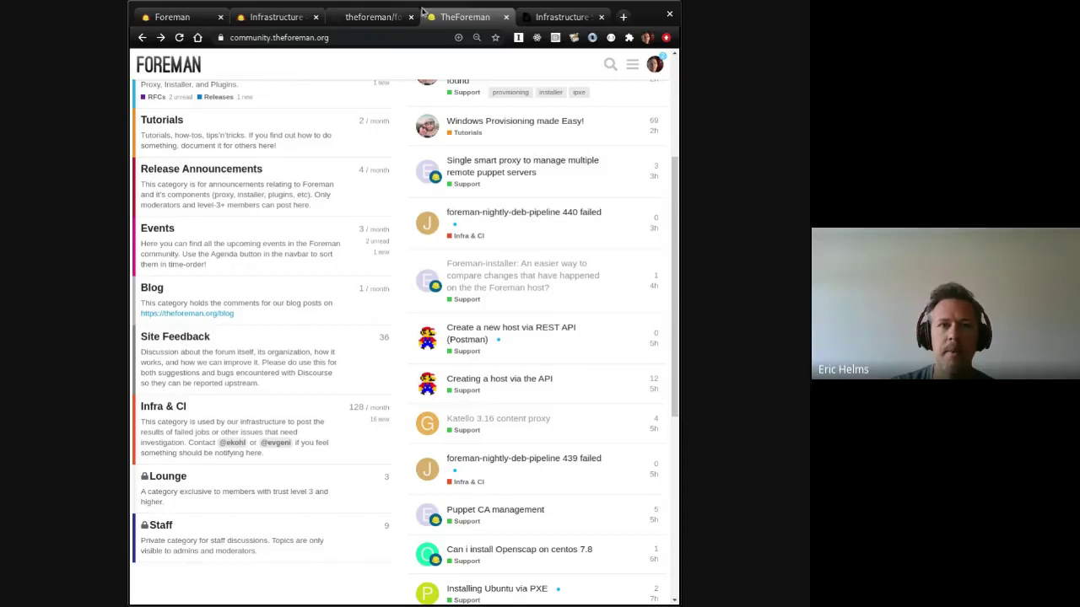
Step: Switch back to the HackMD meeting notes and add the bullet "Where to track infrastructure updates?" at the end of the next-meeting targets
left_click(538, 19)
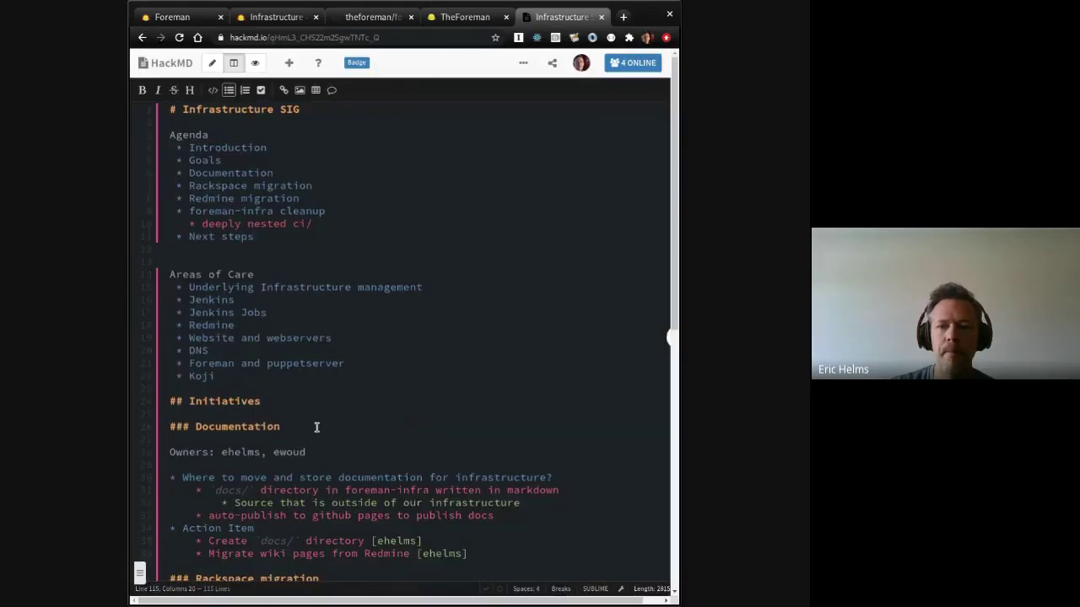
scroll(317, 427, "down", 20)
scroll(317, 428, "up", 4)
key("Return")
type("Where to trac")
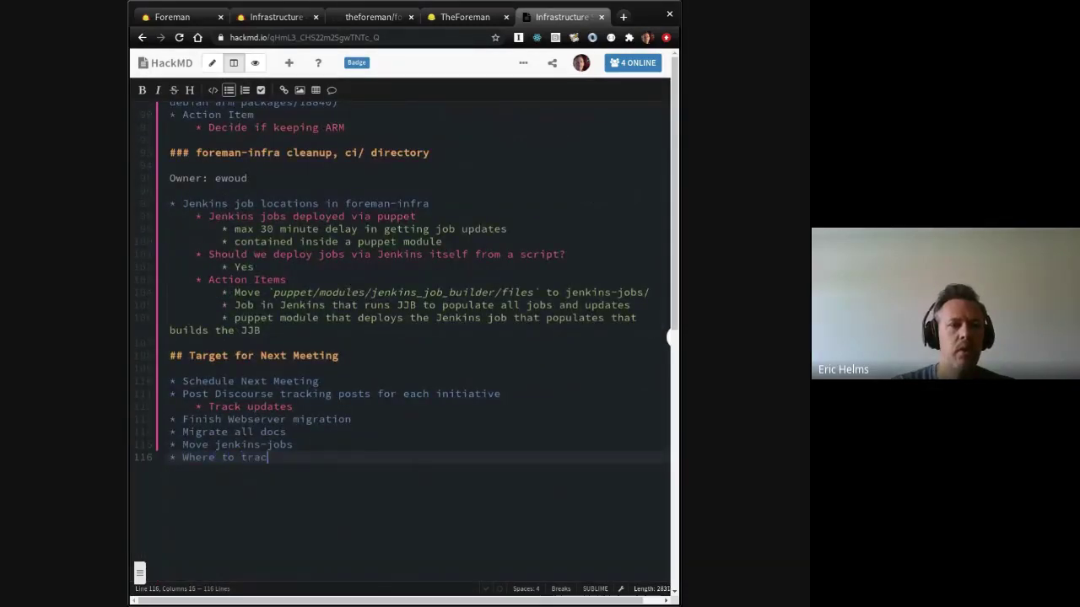
type("k infrastructure upd")
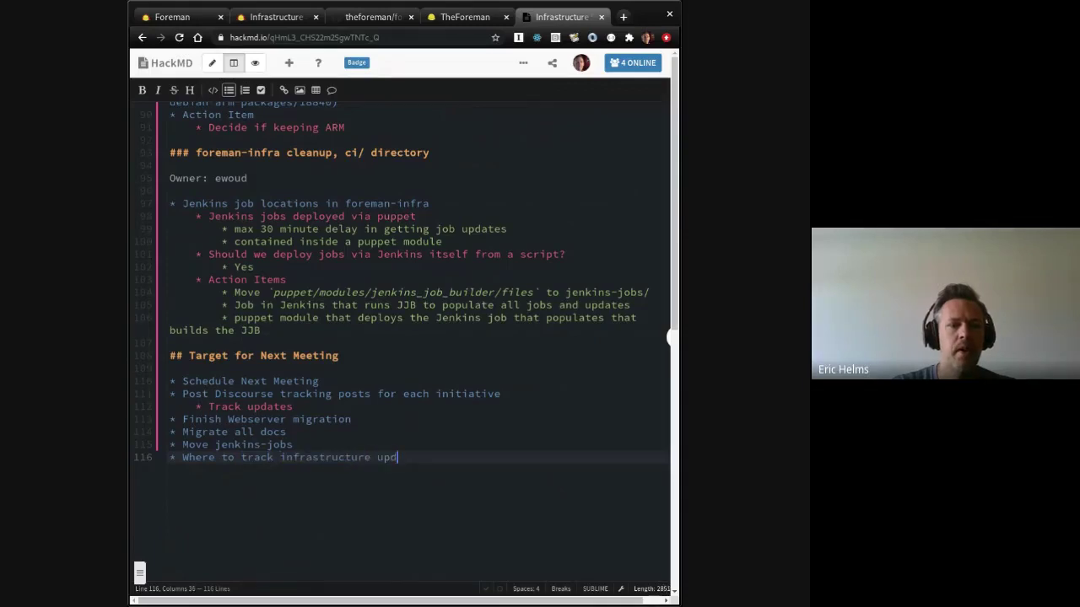
type("ates?")
Step: Add the nested bullet "Development discourse topic?" under the infrastructure updates question
key("Return")
key("Tab")
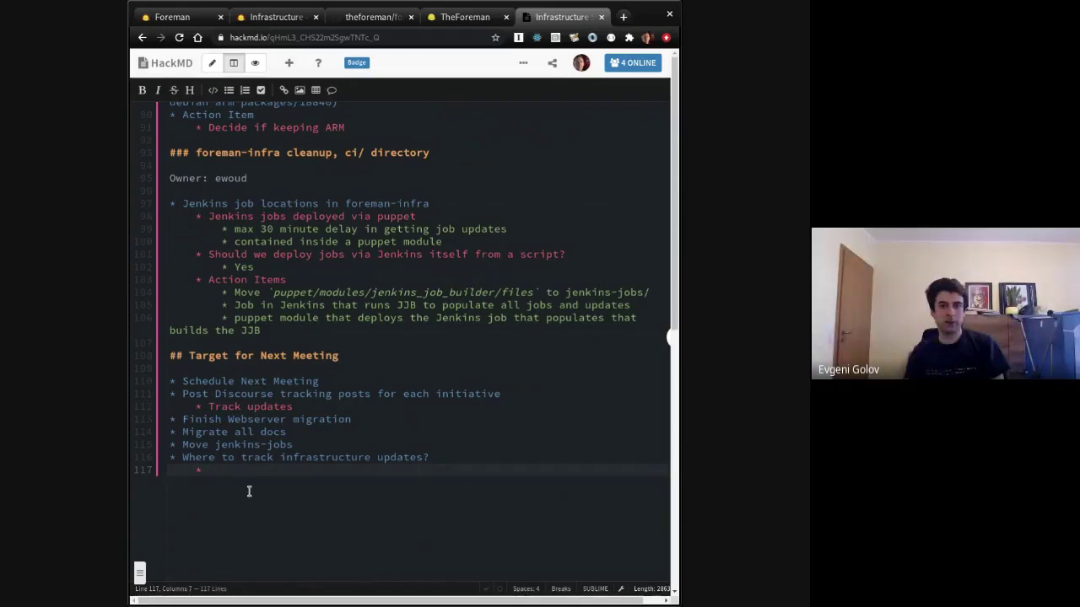
type("Developmen")
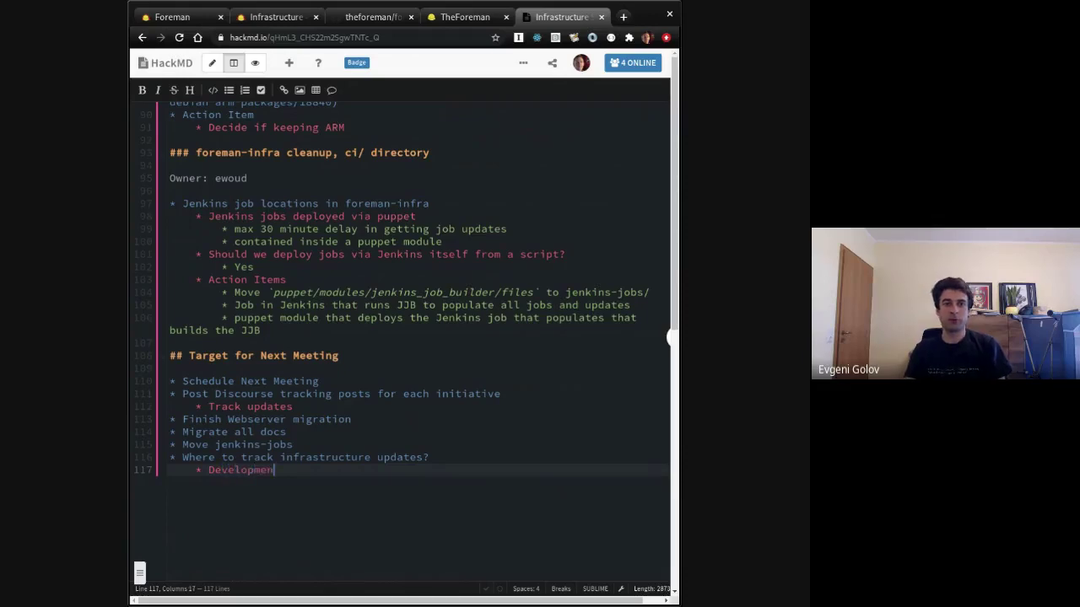
type("t discourse topic?")
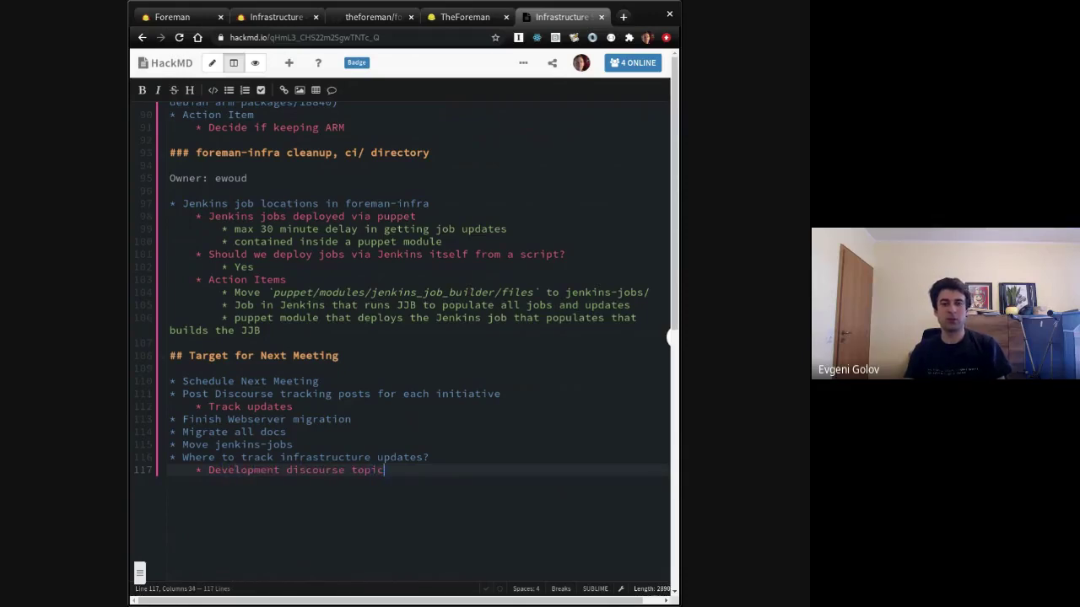
Step: Add a second nested bullet "Infra & CI topic?" below the Development discourse topic bullet
key("Return")
type("Infra ")
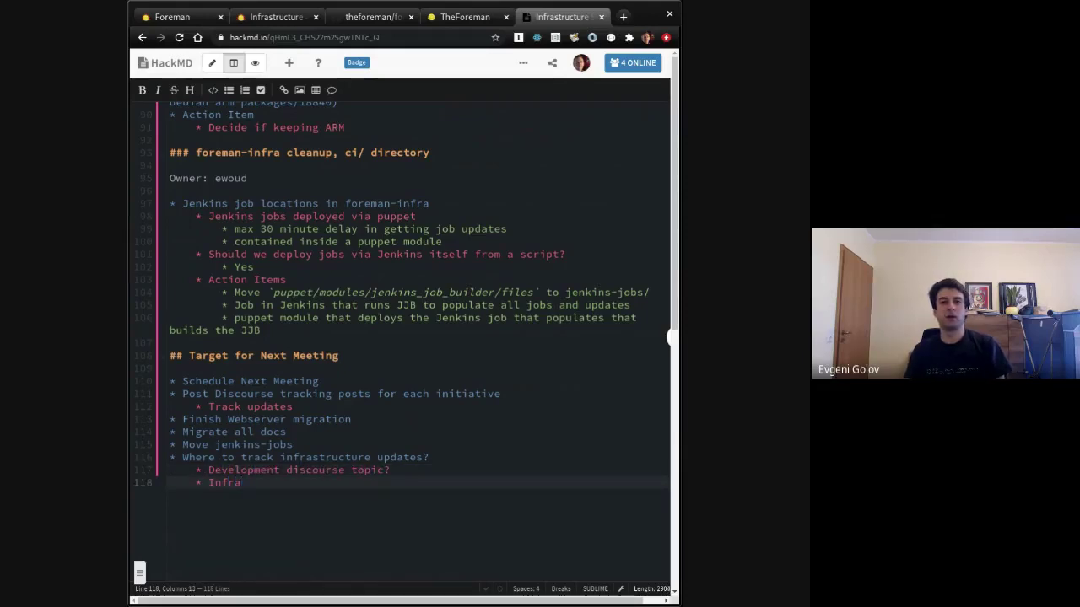
type("& CI ")
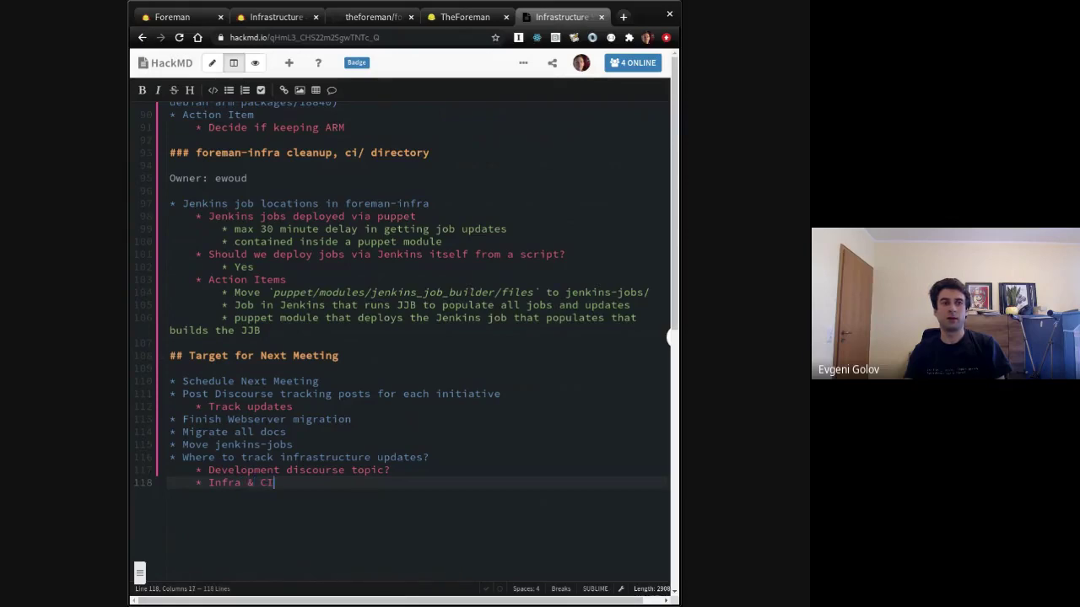
type("topic?")
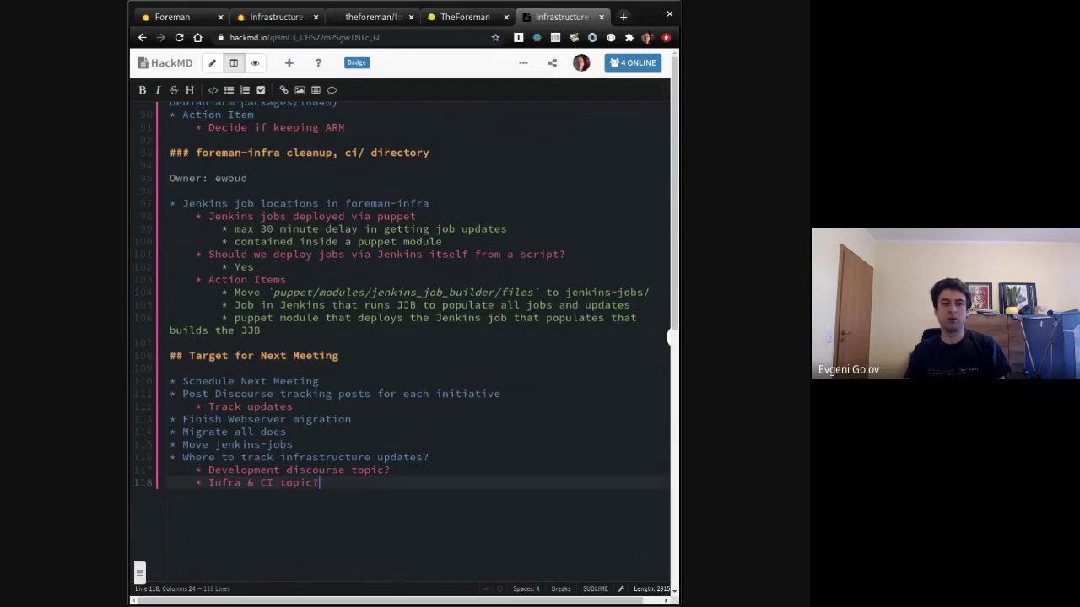
Step: Insert the bullet Sub-topic "Infrastructure" one level deeper under "Development discourse topic?"
key("Up")
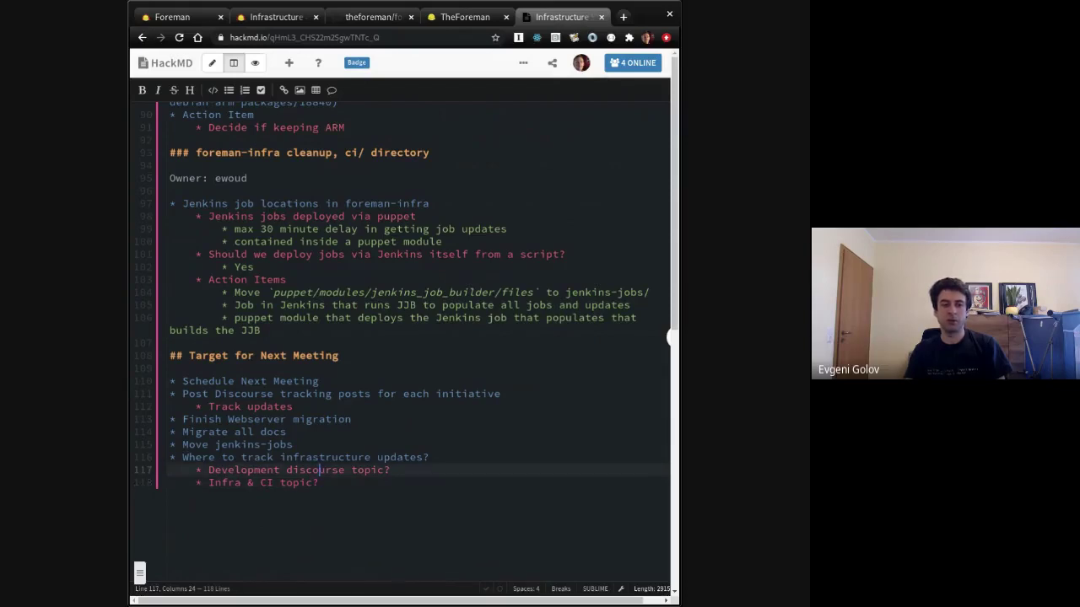
left_click(450, 469)
key("Return")
key("Tab")
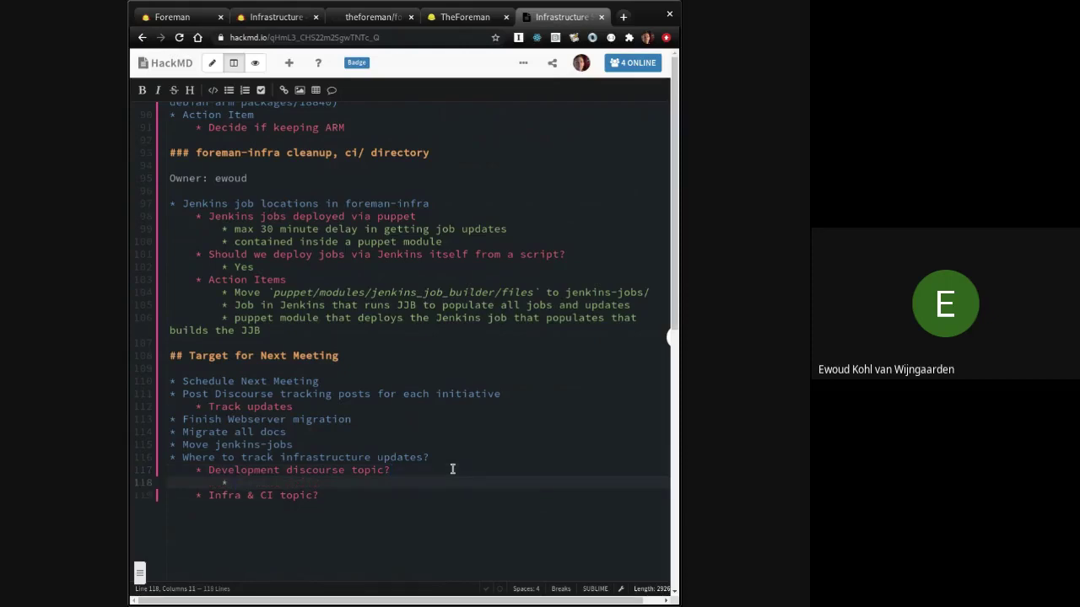
type("Sub-topic ")
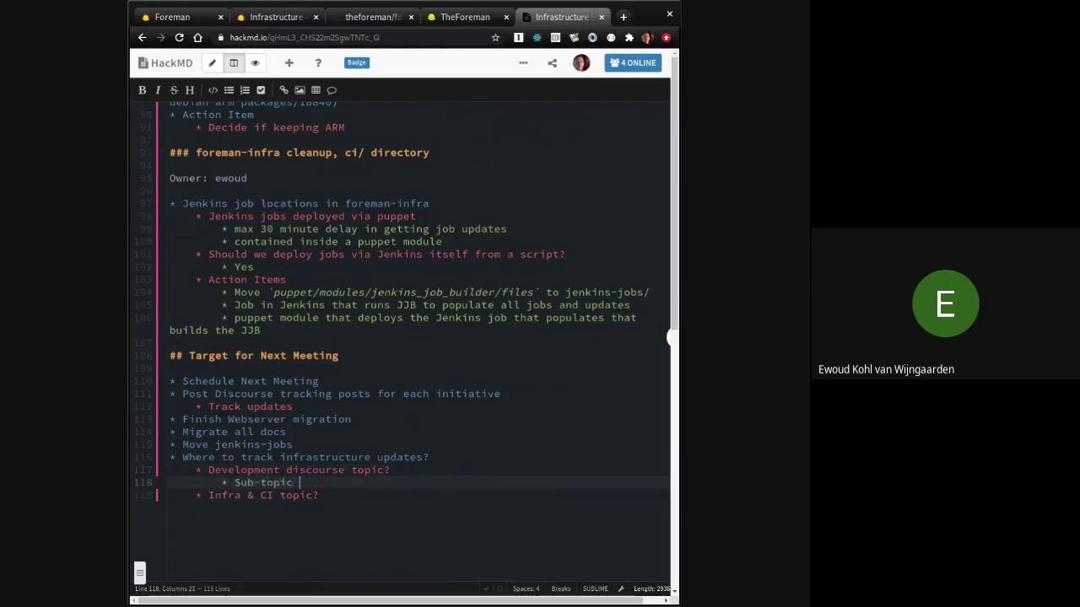
type("\"Infra\"")
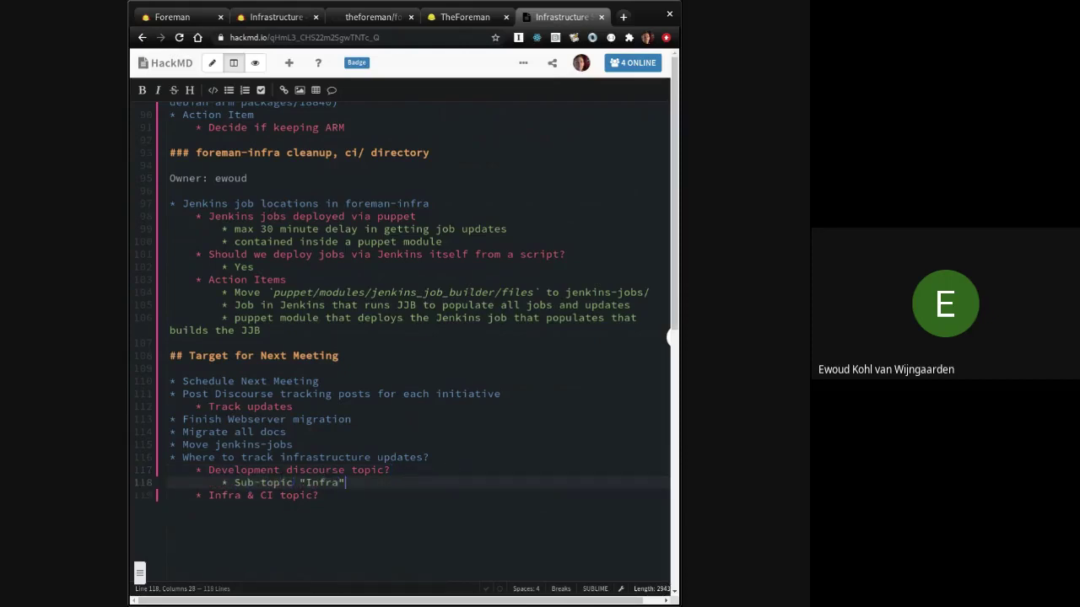
key("Left")
type("stru")
type("tur")
key("BackSpace")
key("BackSpace")
key("BackSpace")
type("cture")
Step: Delete the "Infra & CI topic?" bullet and its line, keeping the closing quotation mark of the Sub-topic "Infrastructure" bullet
key("Down")
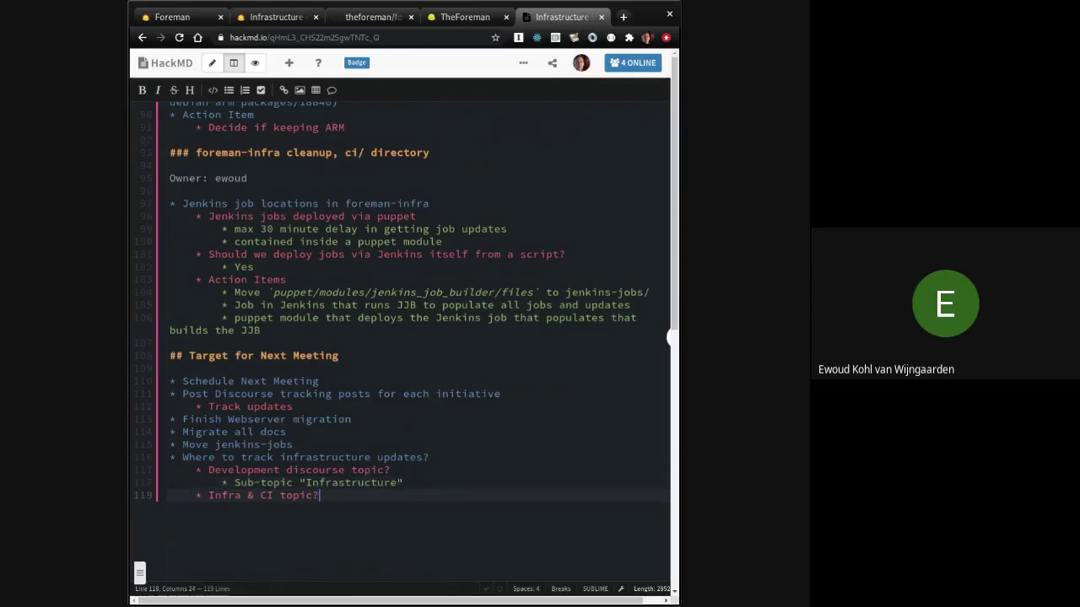
key("shift+Home")
key("BackSpace")
key("BackSpace")
key("BackSpace")
key("BackSpace")
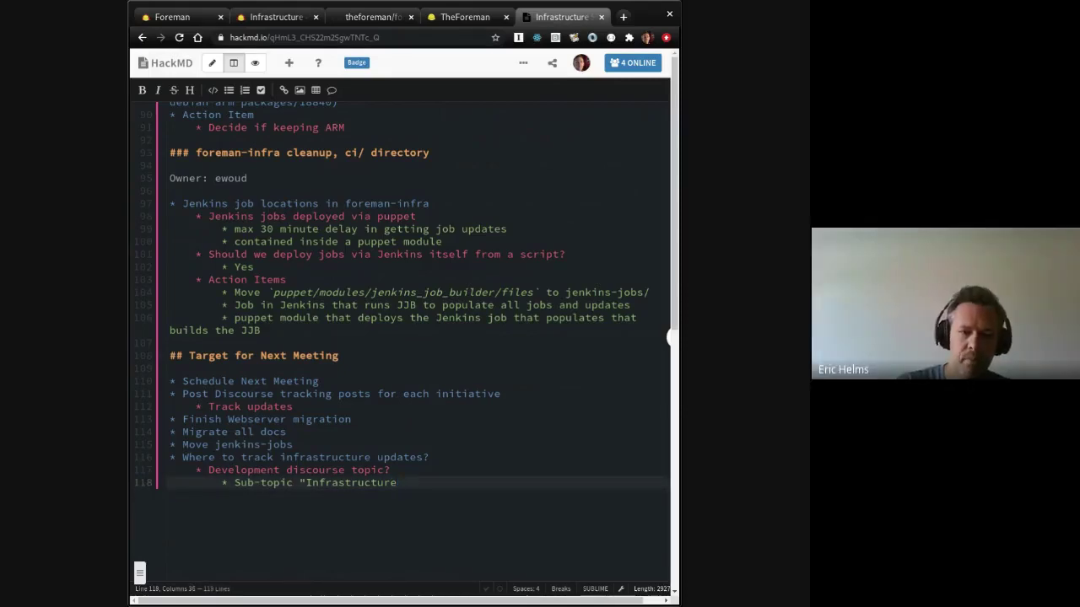
type("\"")
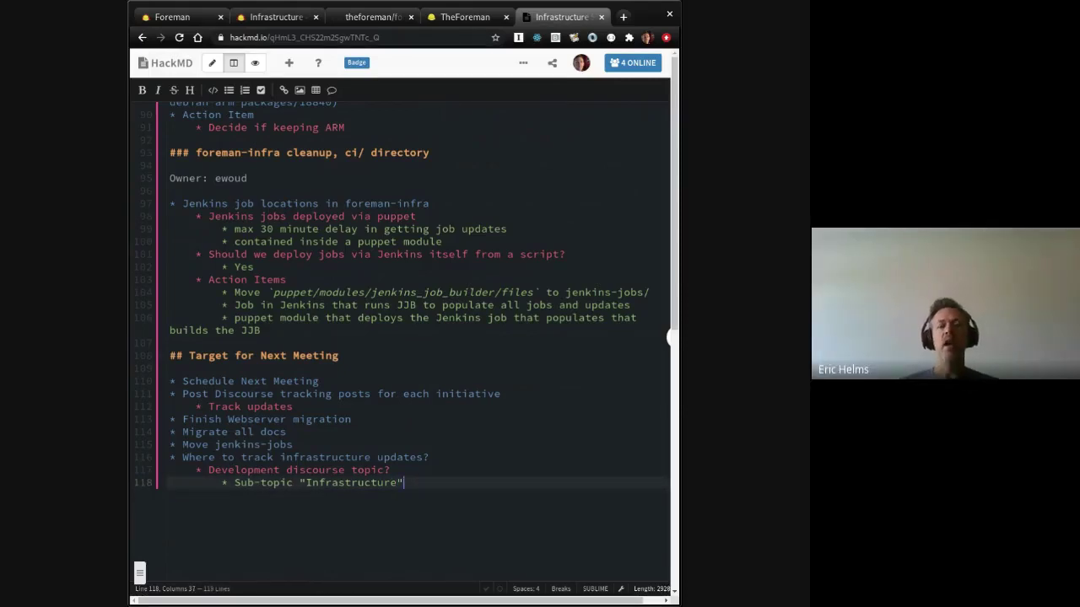